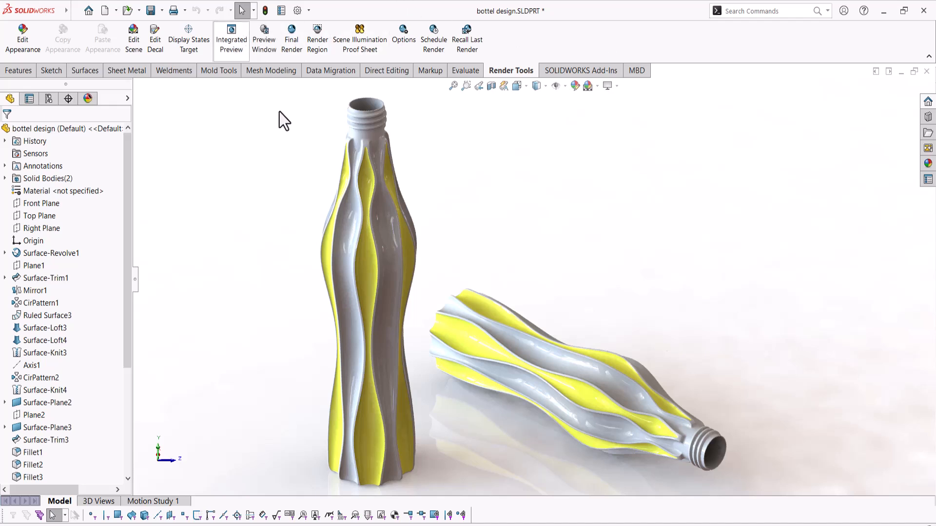
middle_click_drag(353, 185, 386, 174)
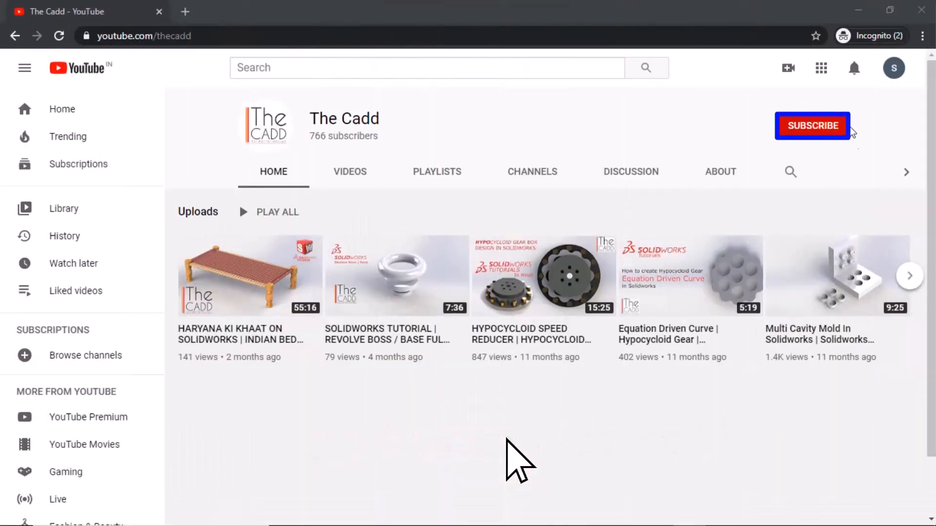
left_click(804, 128)
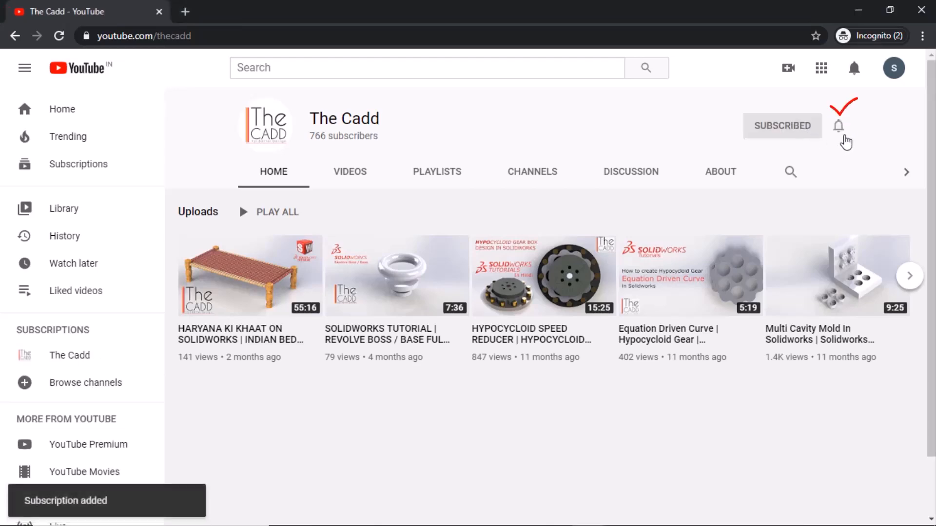
left_click(839, 128)
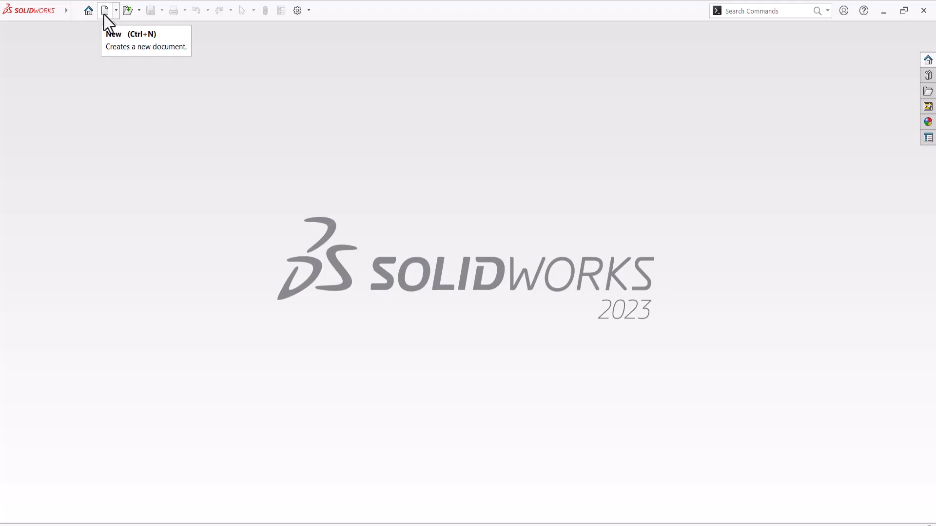
- Create a new part document and start a sketch on the Front Plane
left_click(104, 14)
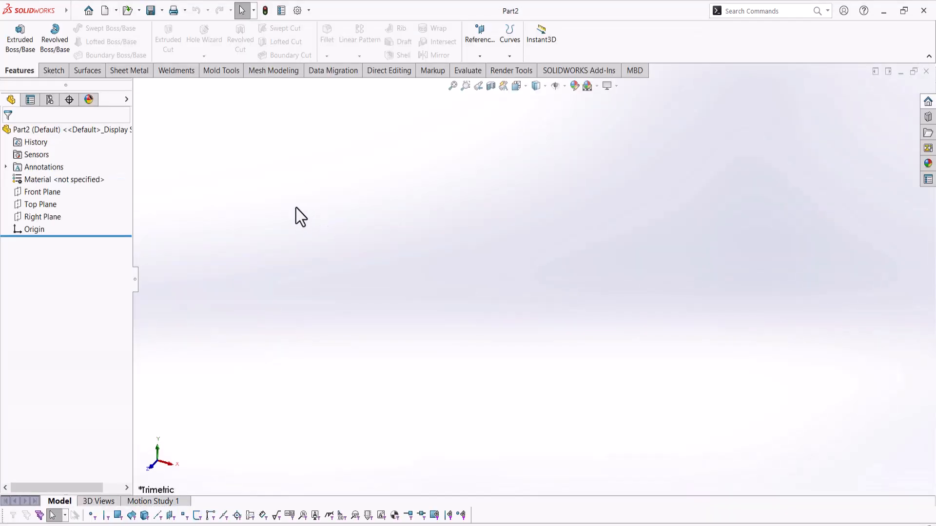
left_click(39, 192)
left_click(60, 174)
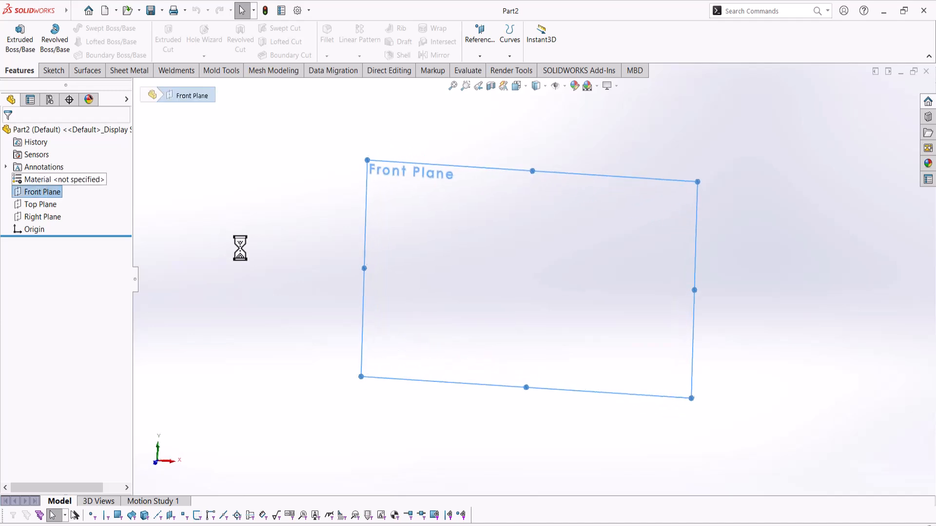
- Sketch an infinite-length vertical construction centerline through the origin
left_click(102, 28)
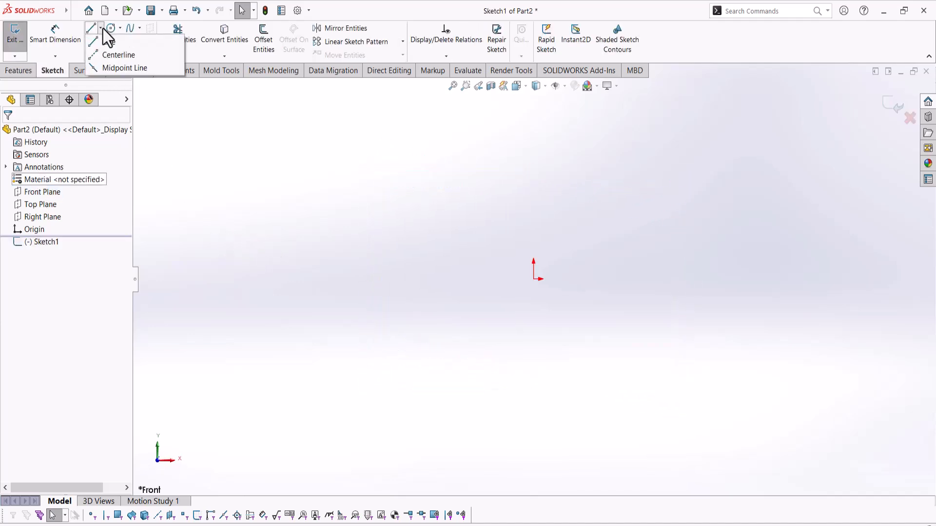
left_click(117, 55)
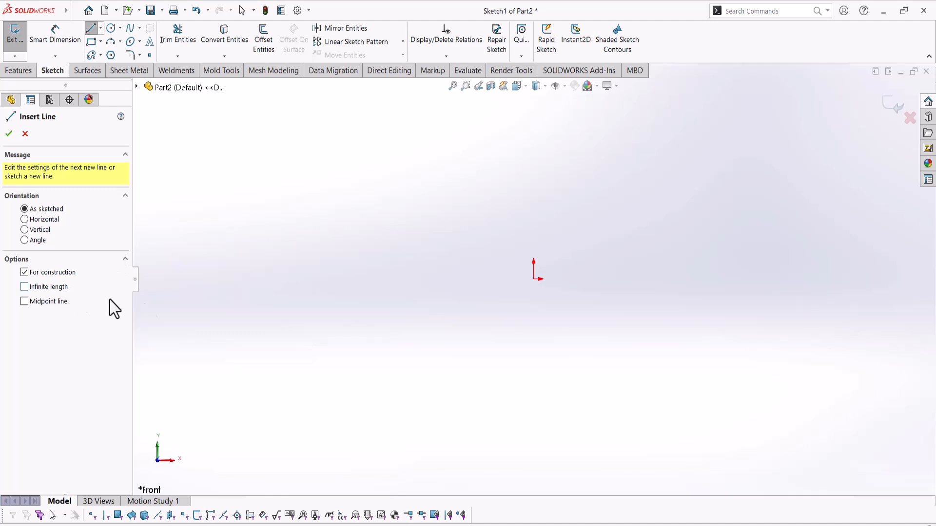
left_click(533, 279)
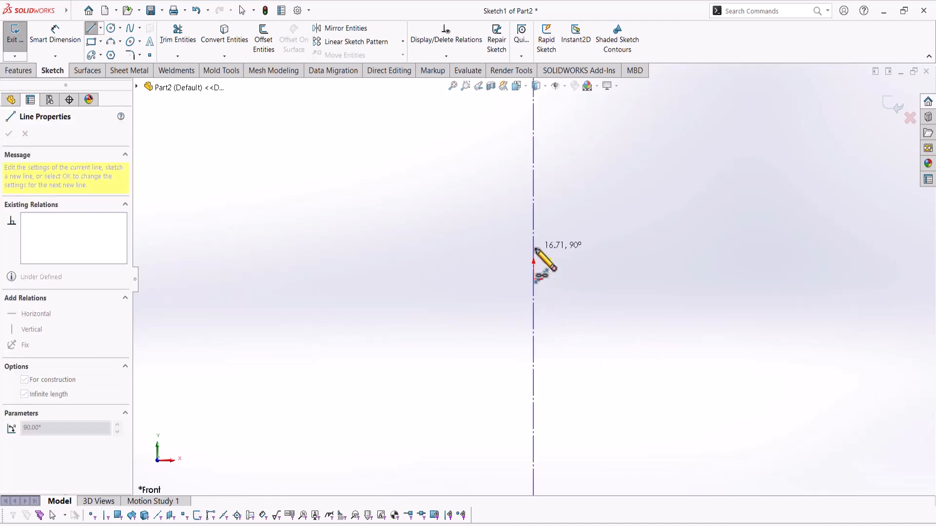
left_click(535, 249)
key("Escape")
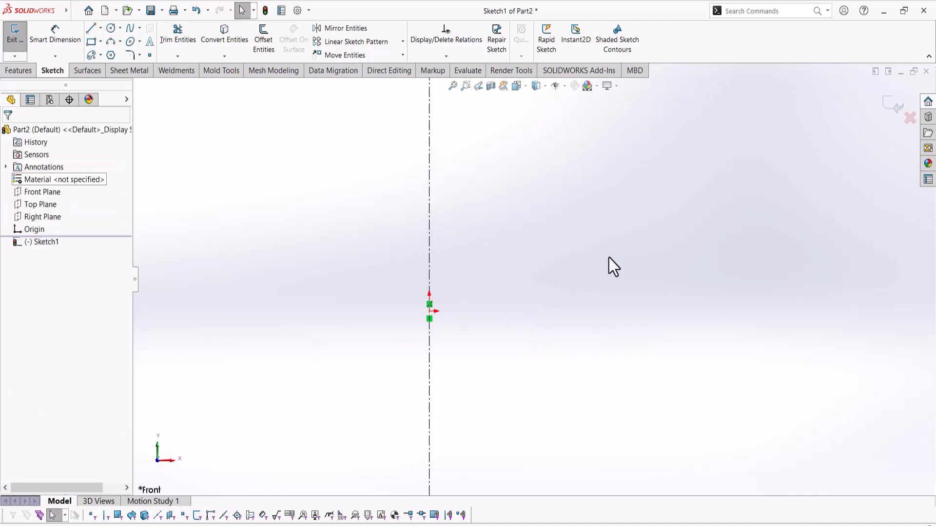
- Draw a horizontal construction line about 49 mm long from the origin and a vertical construction line upward from its outer end
left_click(91, 29)
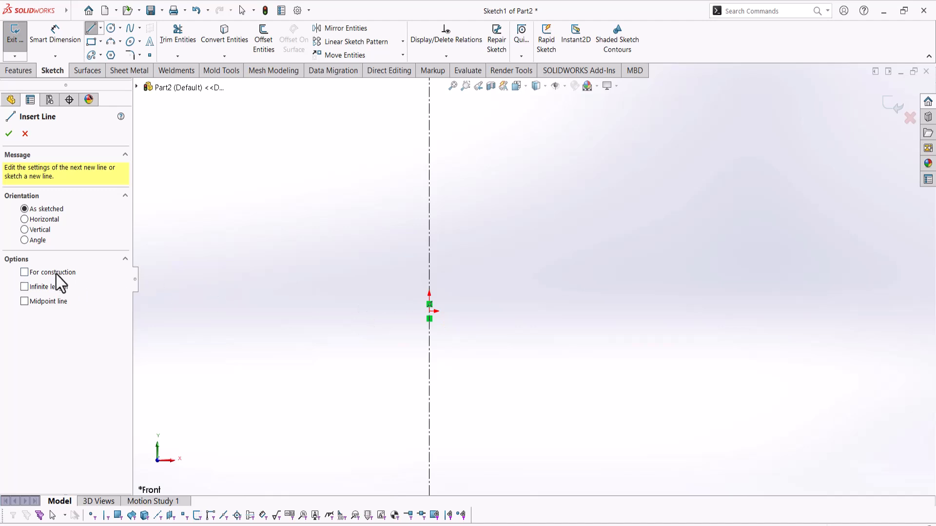
left_click(429, 311)
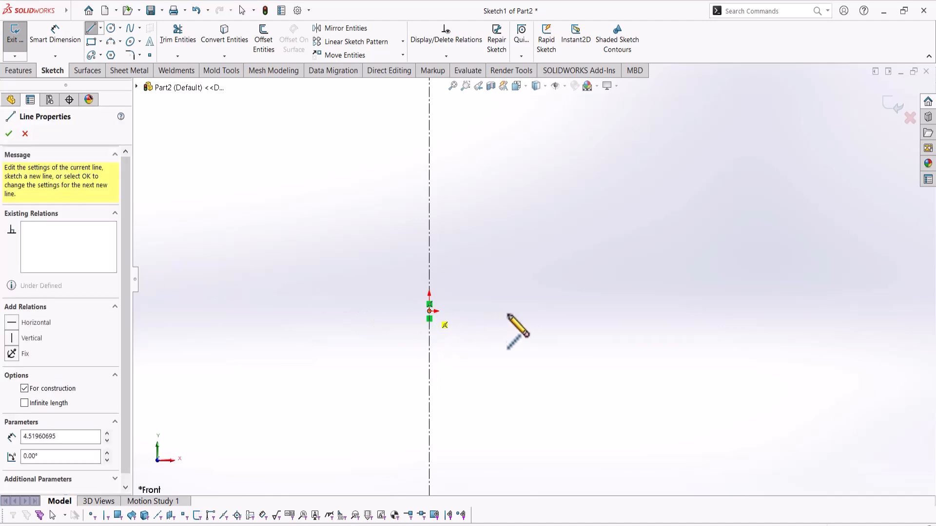
left_click(517, 311)
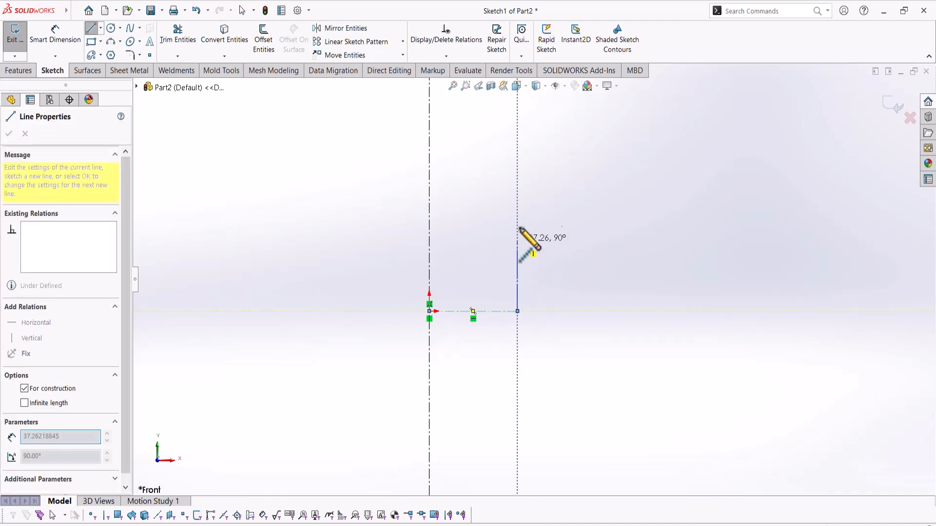
right_click(523, 185)
left_click(536, 194)
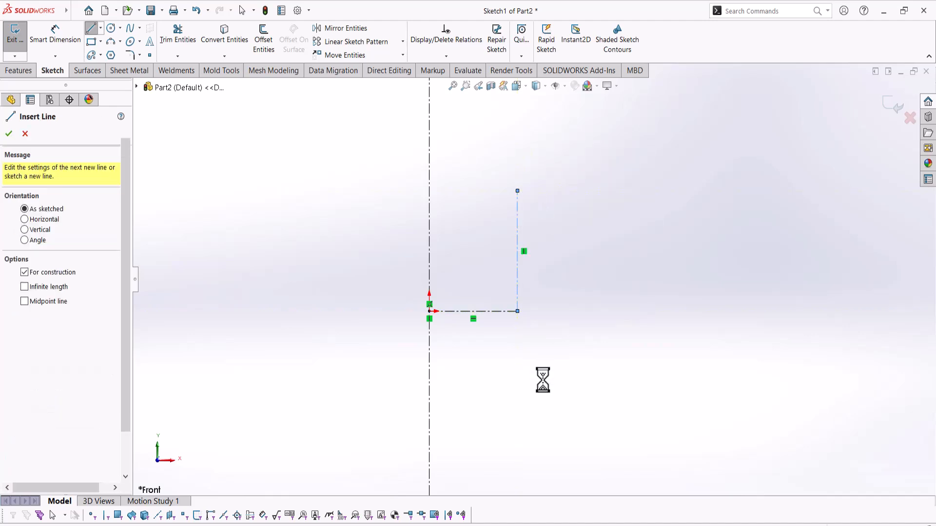
- Add an 80 mm doubled-distance (diameter) dimension between the horizontal line's outer end and the centerline
left_click(517, 311)
left_click(429, 389)
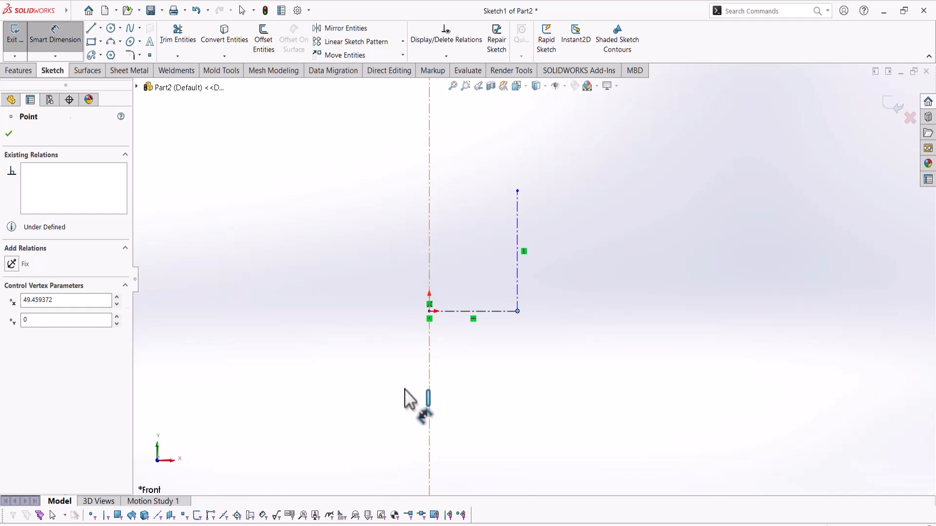
left_click(399, 392)
type("80")
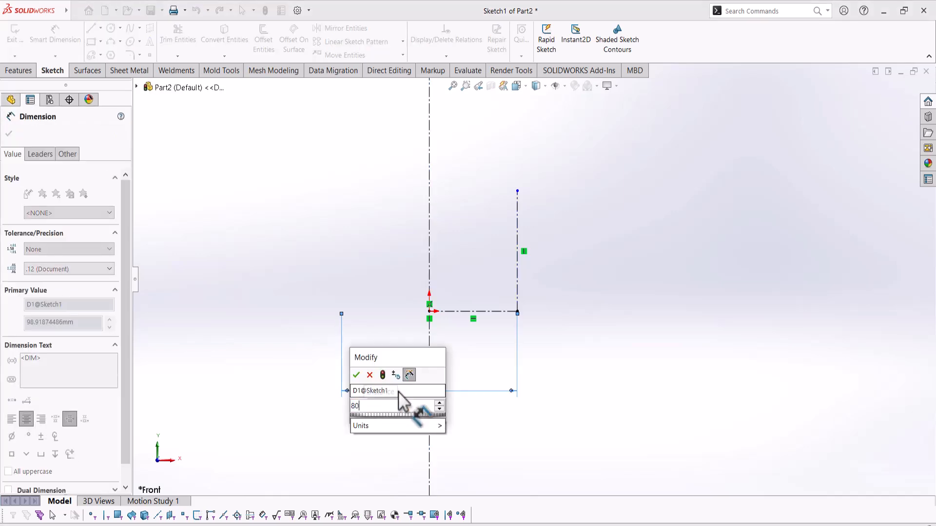
key("Return")
- Dimension the outer vertical construction line's height to 320 mm
left_click(518, 282)
left_click(603, 278)
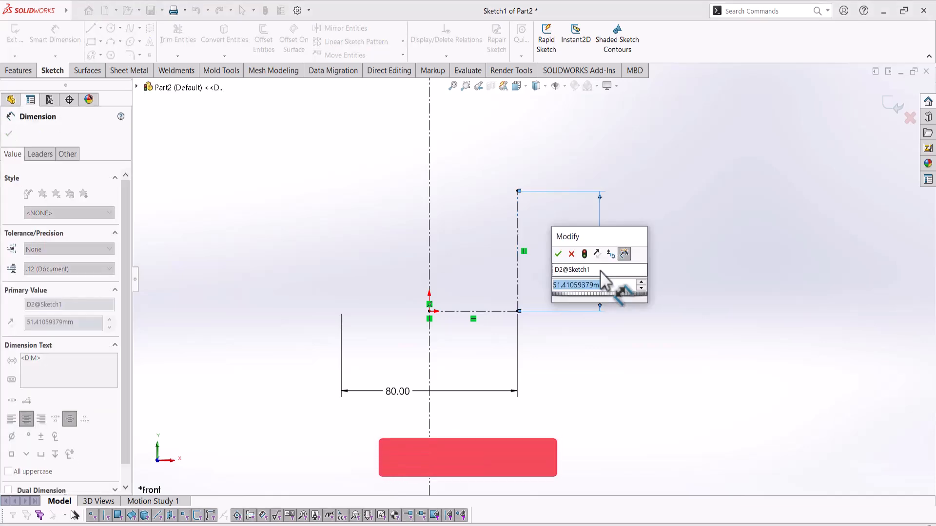
type("320")
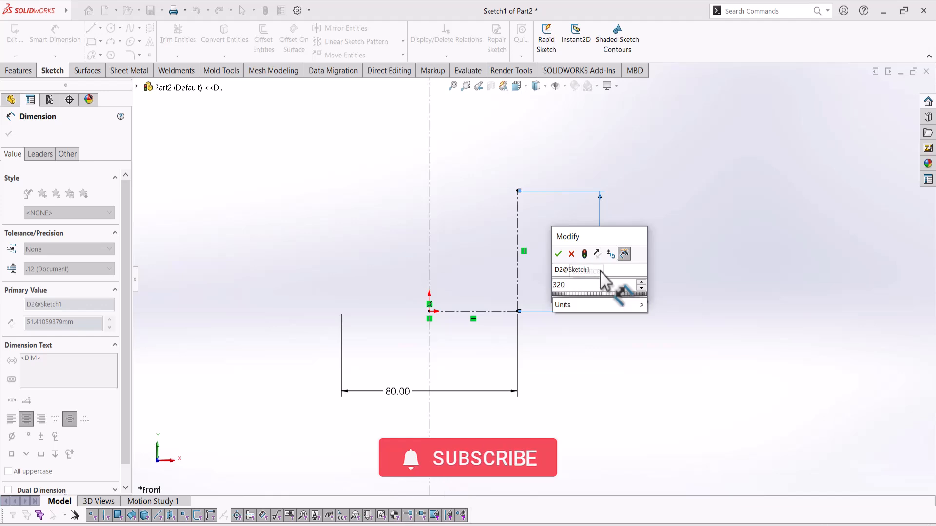
key("Escape")
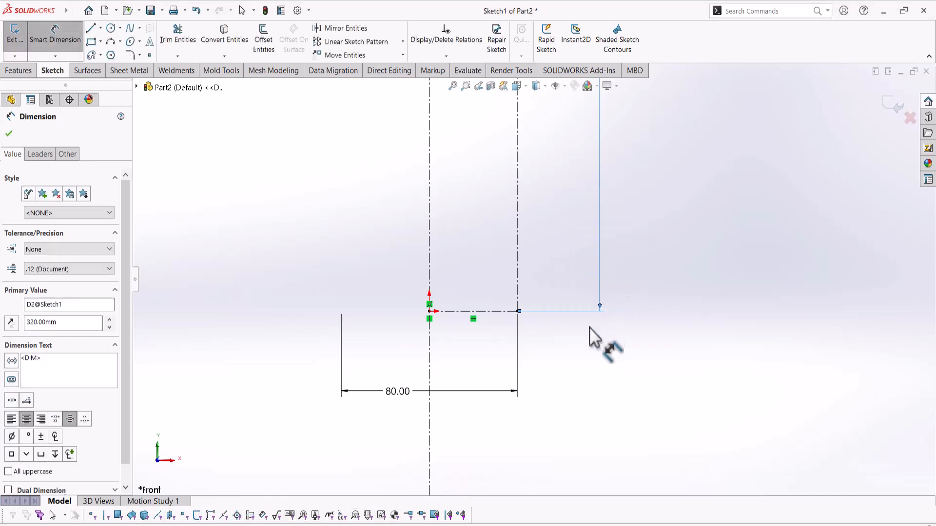
- Draw a horizontal line from the outer vertical line's upper end to the centerline and make it construction geometry
scroll(589, 340, "up", 8)
scroll(580, 191, "down", 3)
right_click(583, 198)
left_click(611, 230)
right_click_drag(592, 201, 516, 204)
scroll(518, 201, "up", 3)
scroll(541, 152, "down", 4)
left_click(489, 179)
left_click(454, 179)
right_click(473, 158)
left_click(504, 168)
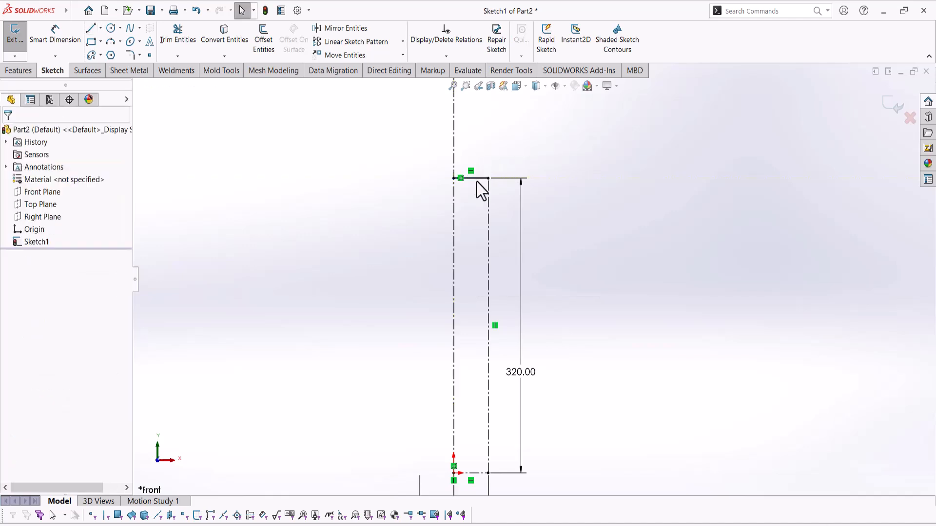
left_click(480, 179)
key("Escape")
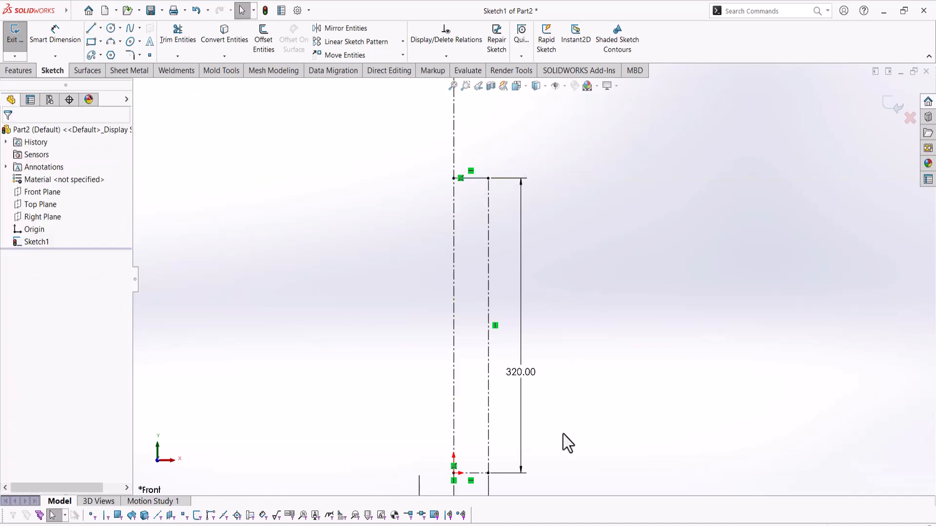
scroll(519, 428, "down", 2)
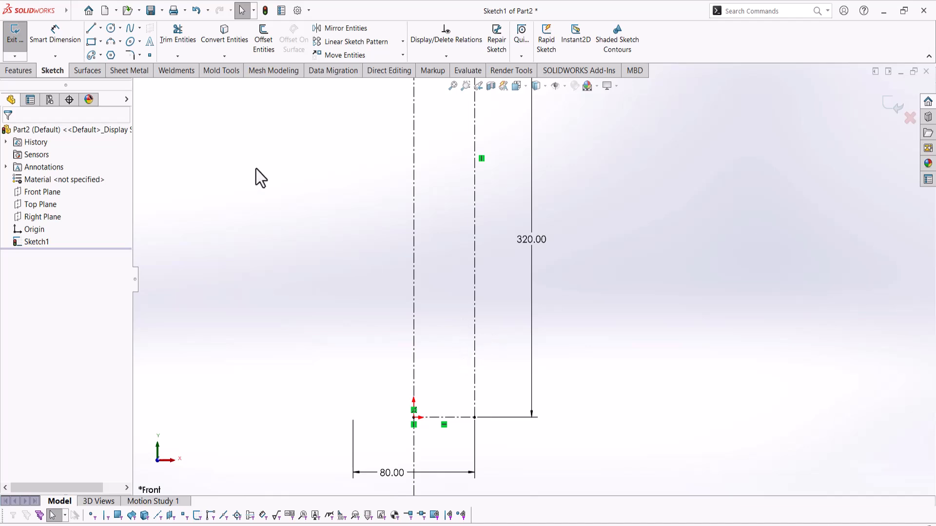
left_click(139, 28)
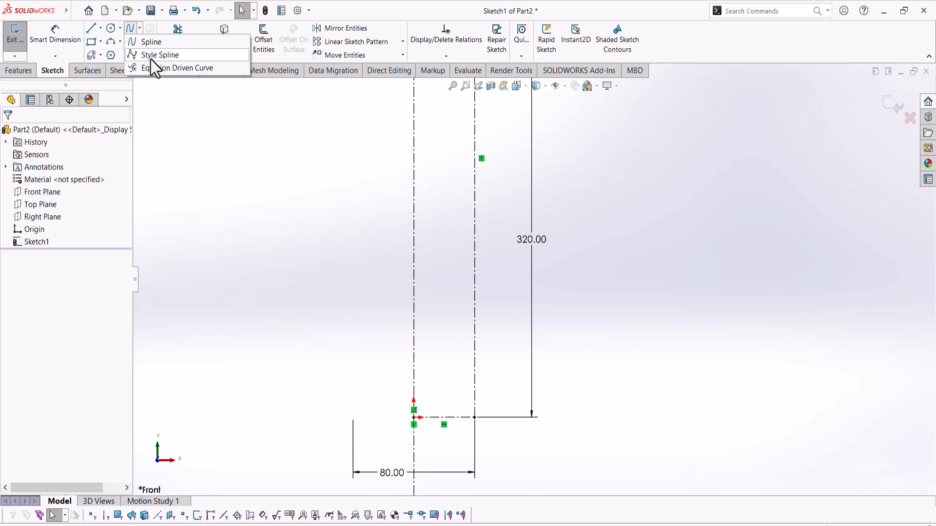
left_click(150, 59)
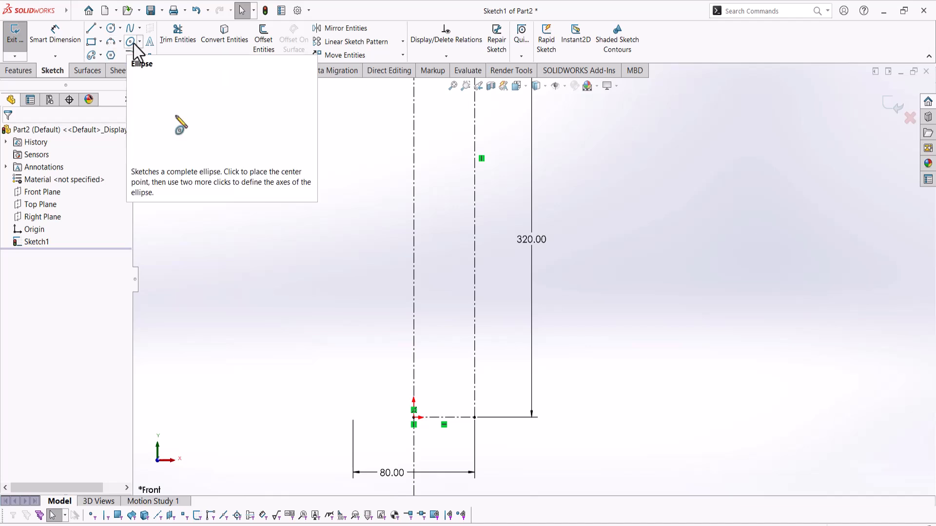
scroll(457, 265, "up", 3)
scroll(549, 244, "down", 3)
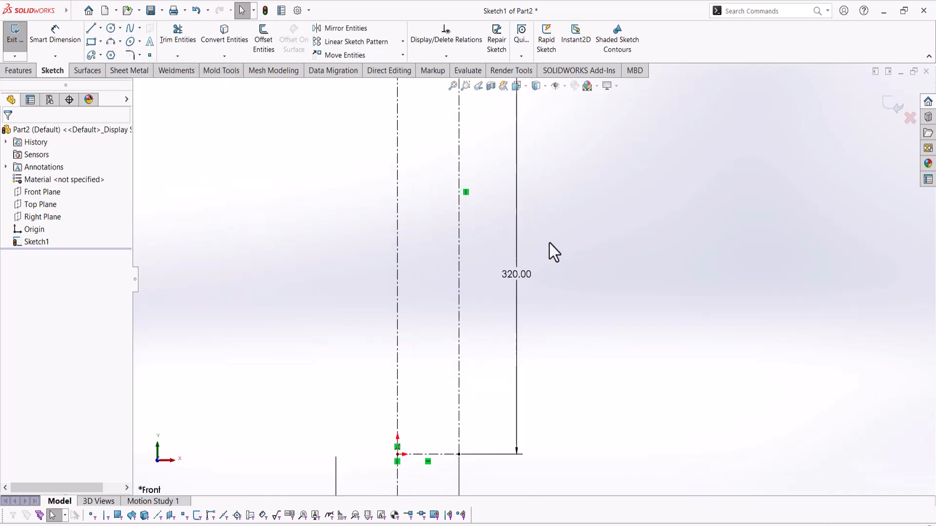
scroll(470, 257, "up", 2)
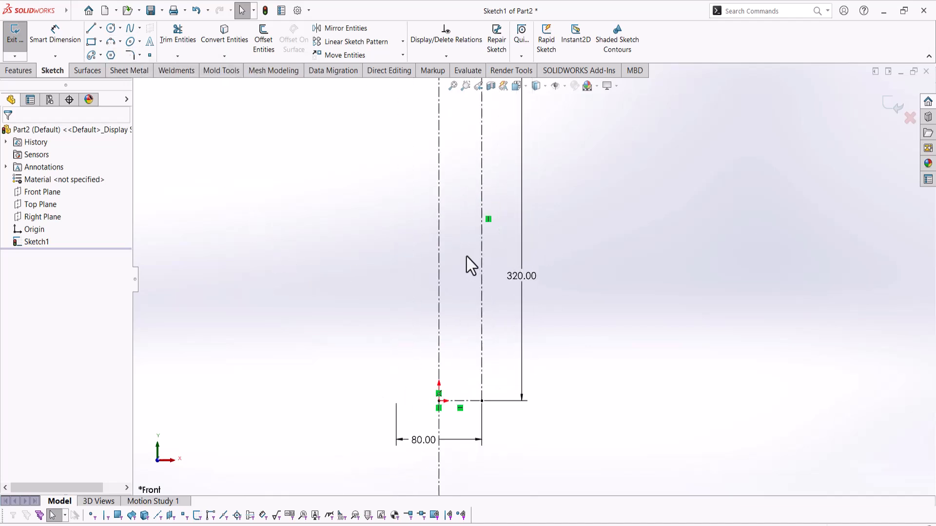
left_click(113, 29)
scroll(540, 220, "up", 3)
scroll(470, 167, "down", 6)
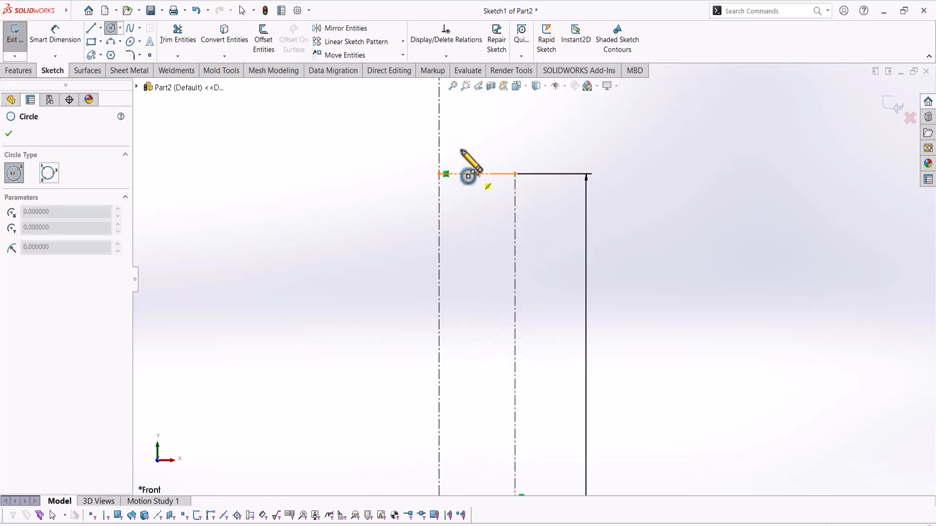
- Draw a Bezier style spline from the upper construction line, with control points zigzagging across the centerline and ending near the base line's outer end
left_click(140, 28)
left_click(148, 53)
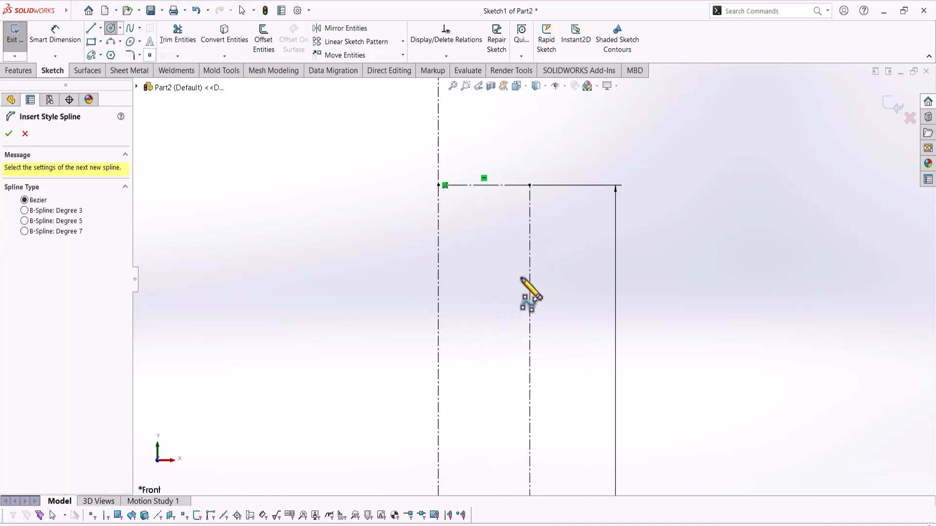
left_click(473, 185)
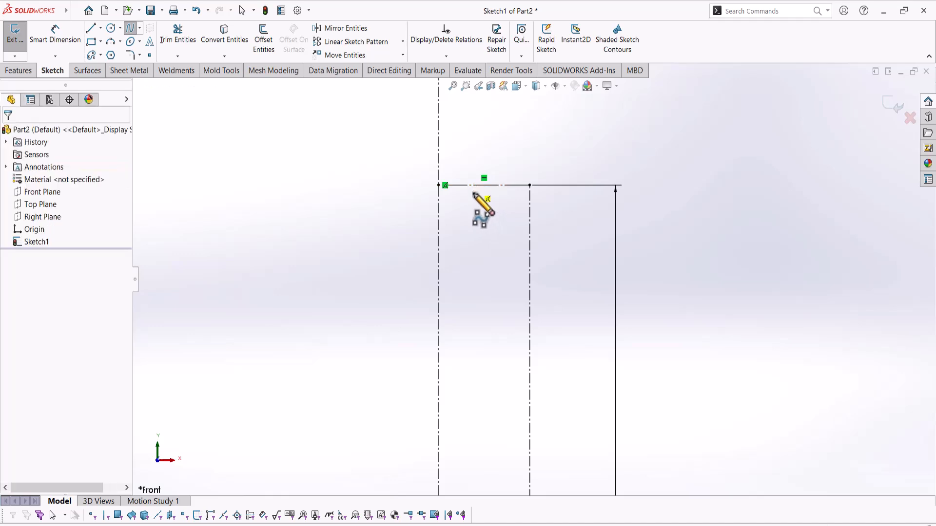
left_click(473, 227)
left_click(565, 296)
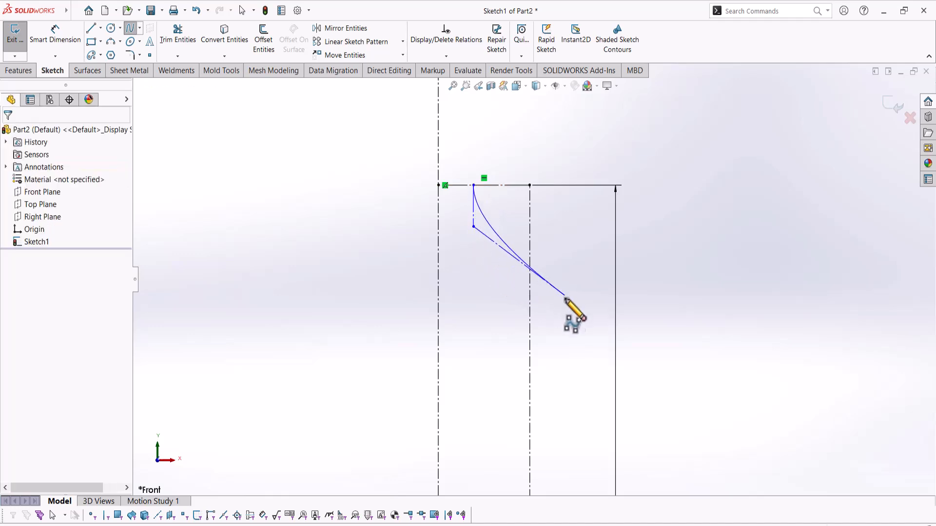
left_click(564, 436)
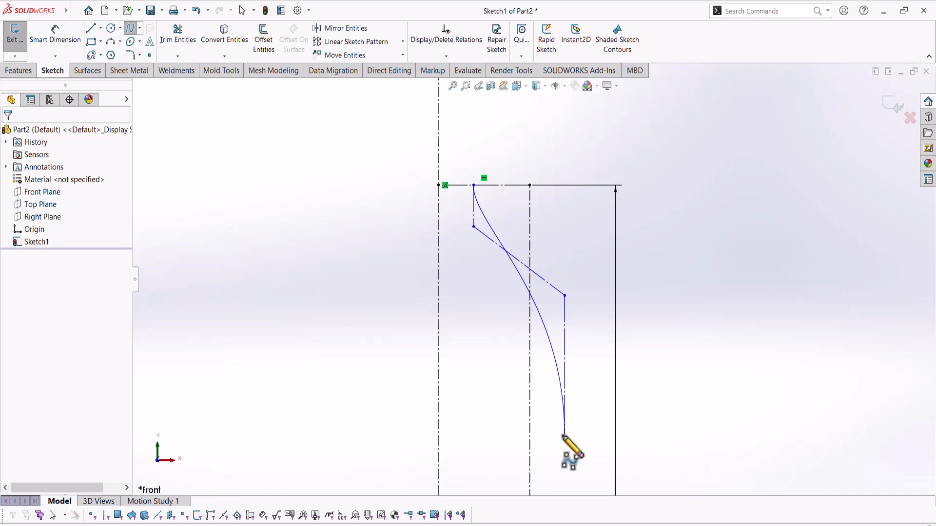
key("z")
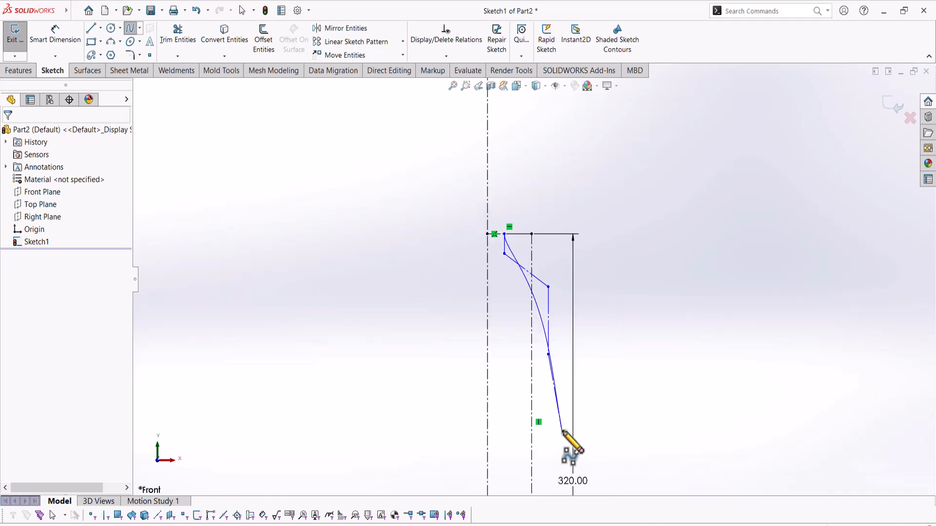
left_click(409, 356)
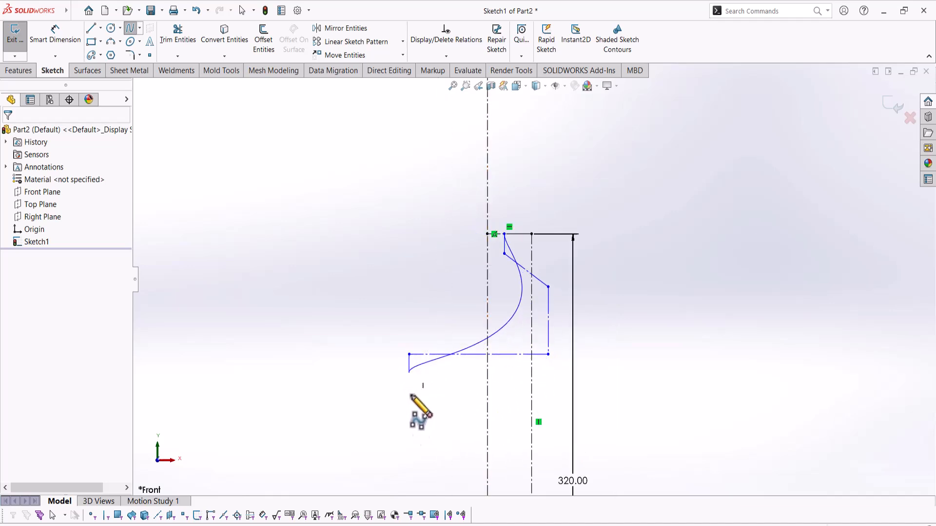
key("z")
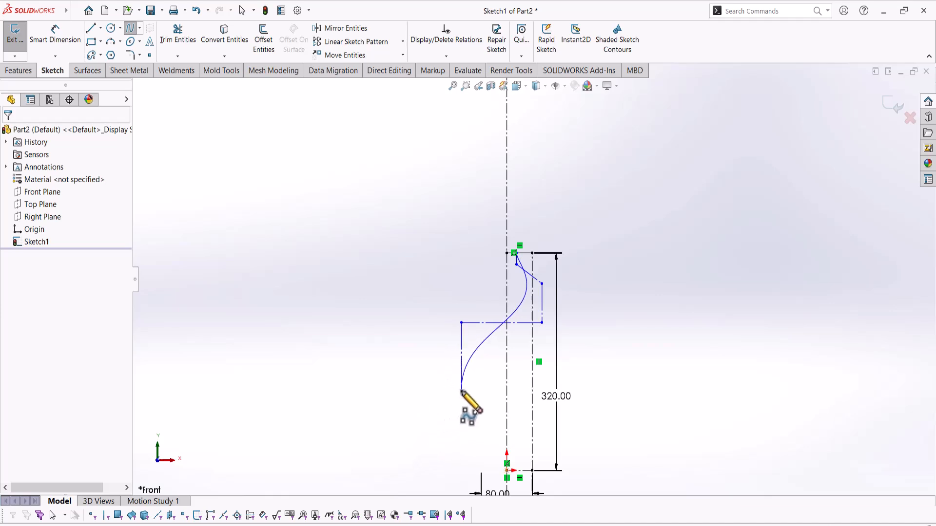
left_click(461, 391)
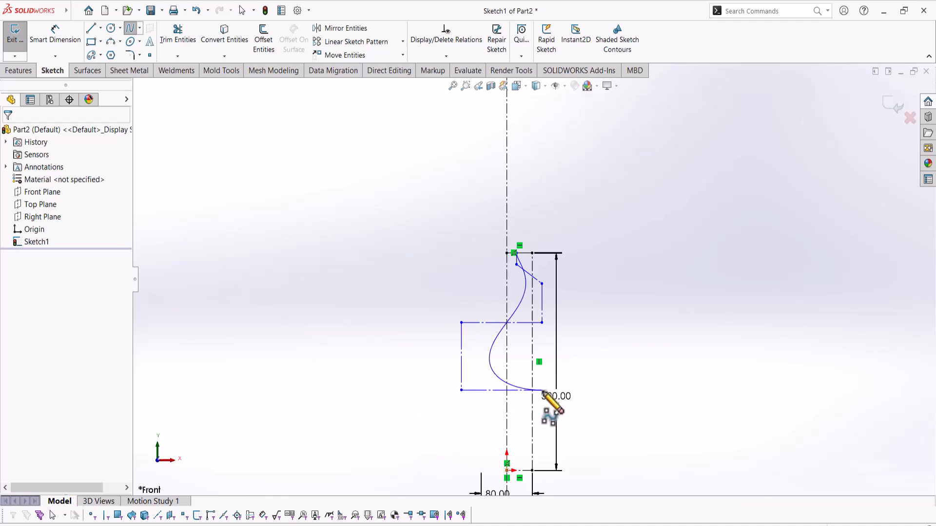
left_click(542, 391)
scroll(541, 468, "down", 3)
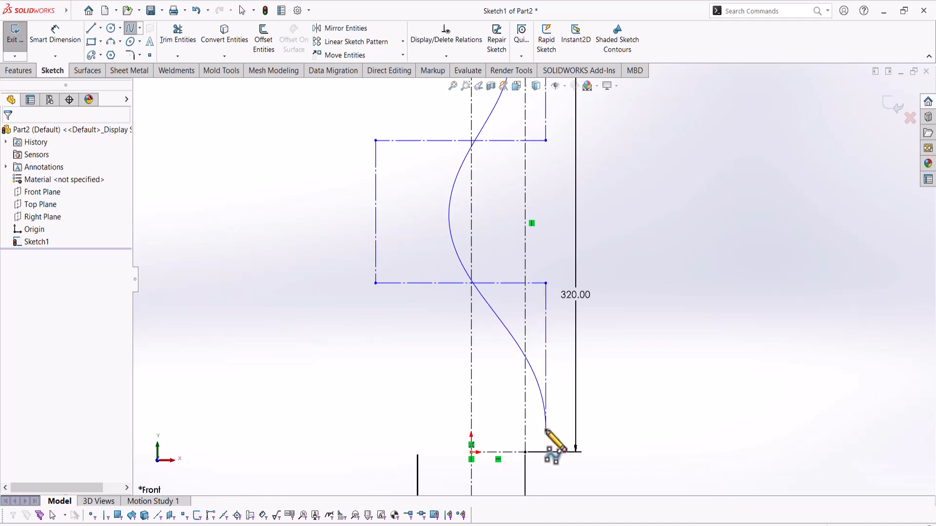
left_click(546, 430)
right_click(566, 403)
left_click(596, 413)
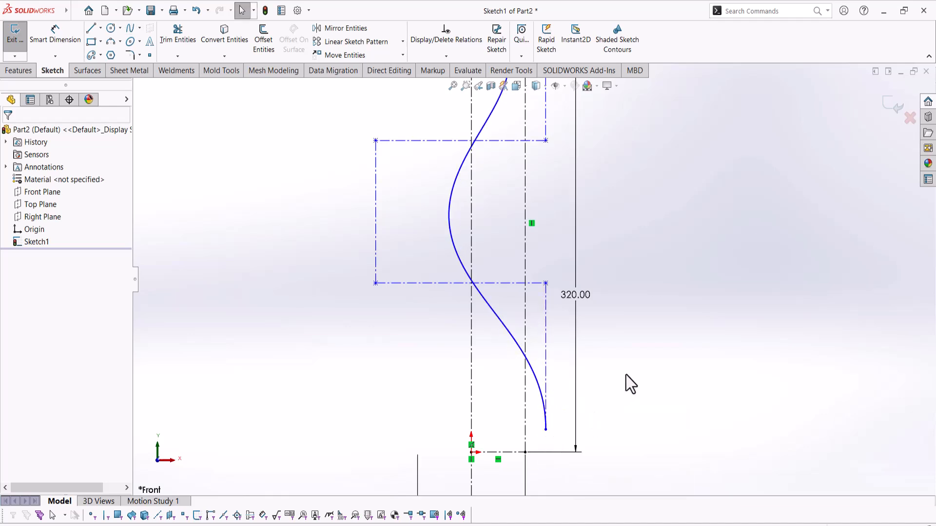
- Attach the spline's lower endpoint to the base line's outer end and make the lowest control polygon segment vertical
scroll(576, 405, "up", 2)
scroll(541, 385, "down", 5)
left_click_drag(539, 369, 473, 442)
left_click(512, 264)
scroll(512, 264, "up", 3)
left_click(514, 274)
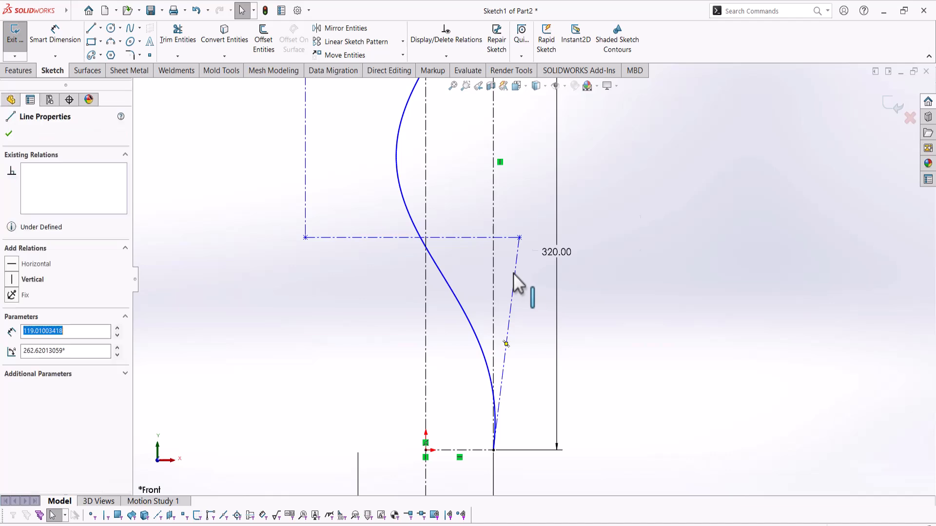
left_click(555, 233)
left_click(511, 308)
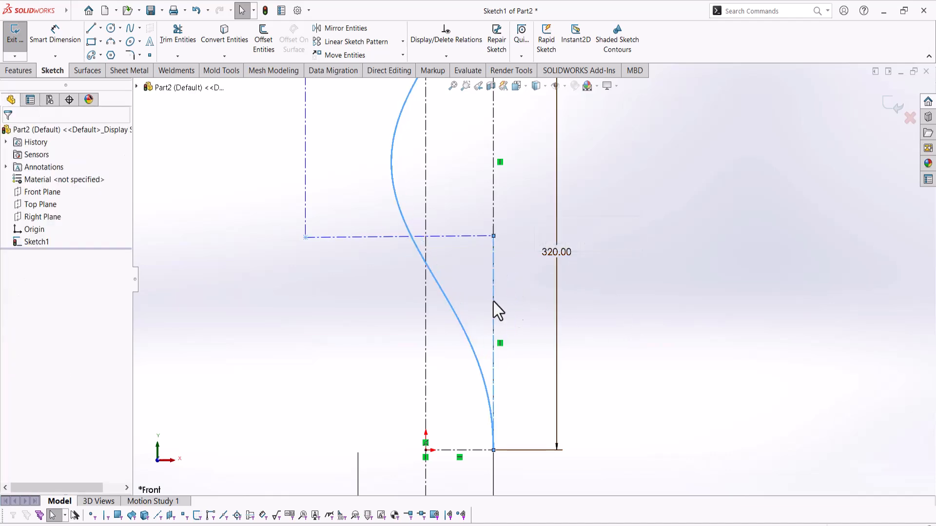
- Make the spline's upper outer control segment and its topmost control segment vertical
scroll(512, 199, "up", 6)
scroll(541, 188, "down", 4)
left_click_drag(518, 213, 537, 215)
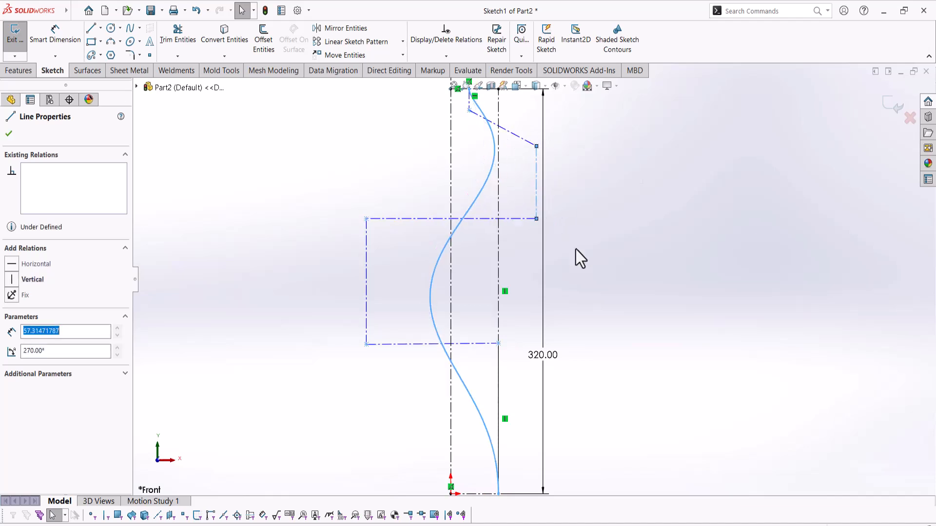
left_click(560, 236)
left_click(403, 219)
left_click(554, 222)
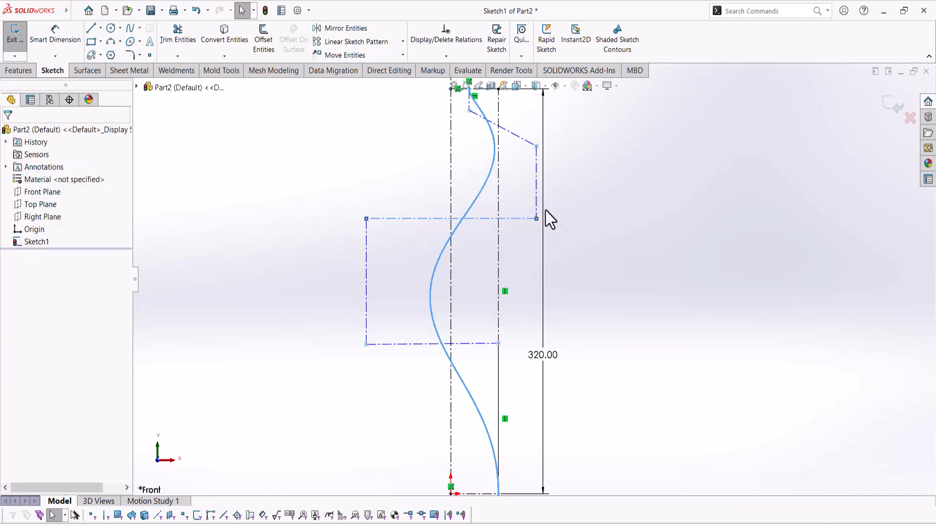
left_click(537, 197)
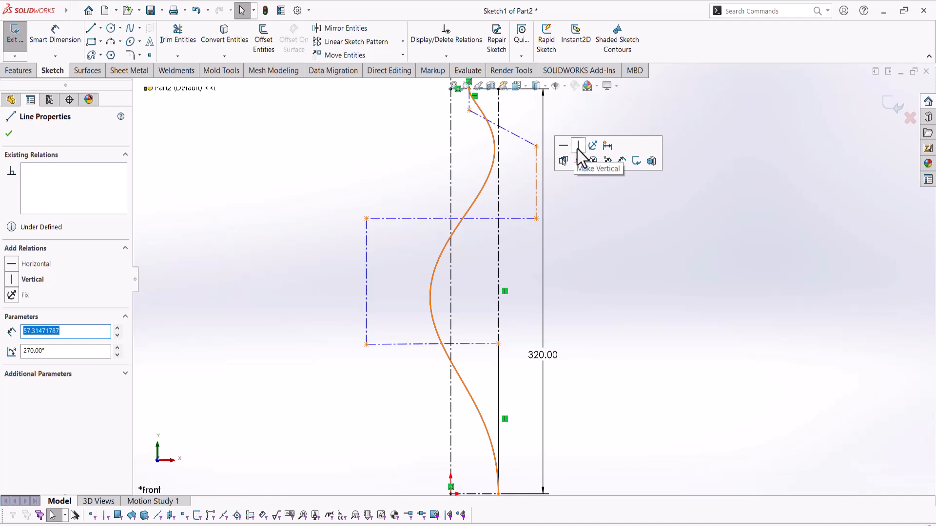
left_click(577, 161)
scroll(545, 163, "down", 5)
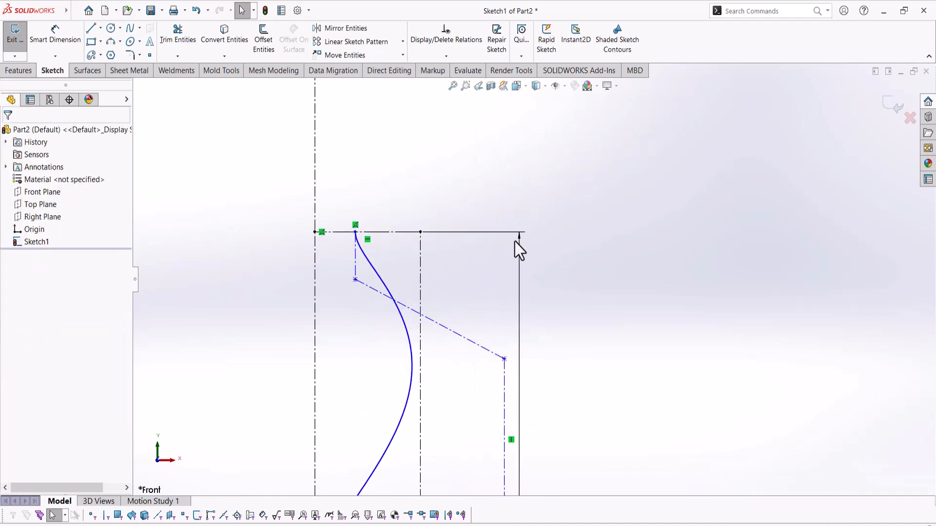
left_click(355, 256)
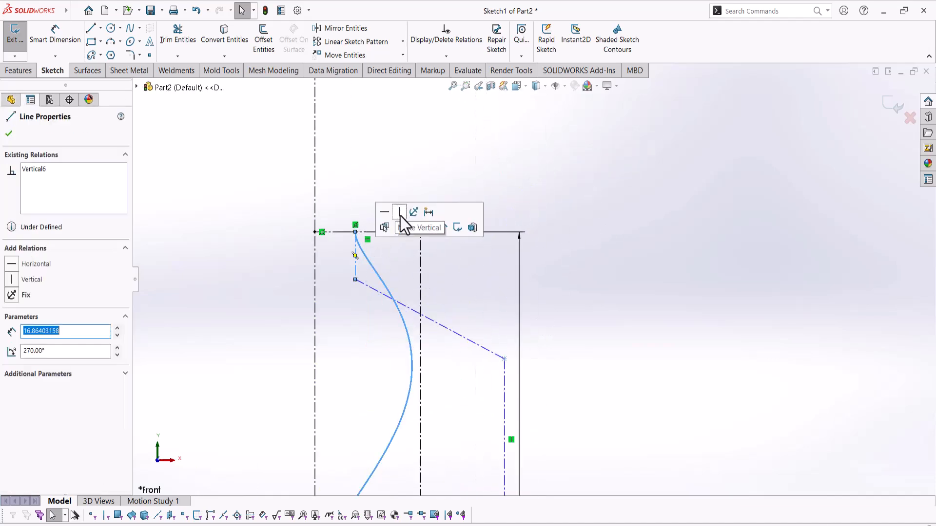
left_click(400, 212)
- Dimension the topmost vertical control segment's length to 20 mm
key("d")
left_click(357, 268)
left_click(455, 271)
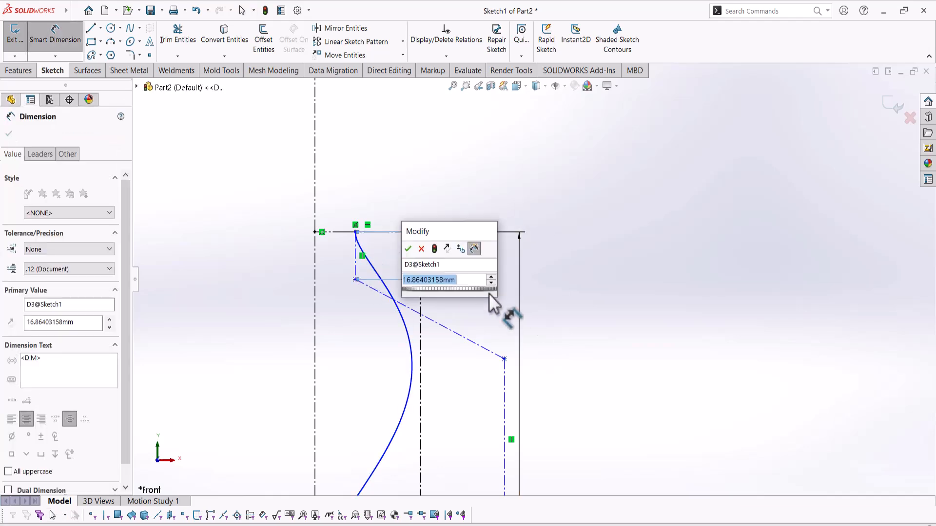
type("20")
key("Return")
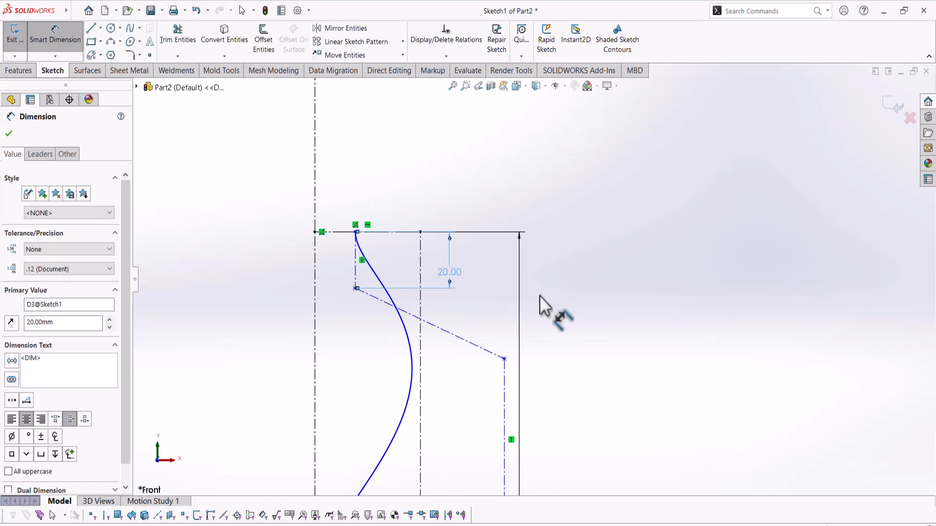
- Set the topmost control segment's length dimension to 30 mm
double_click(443, 266)
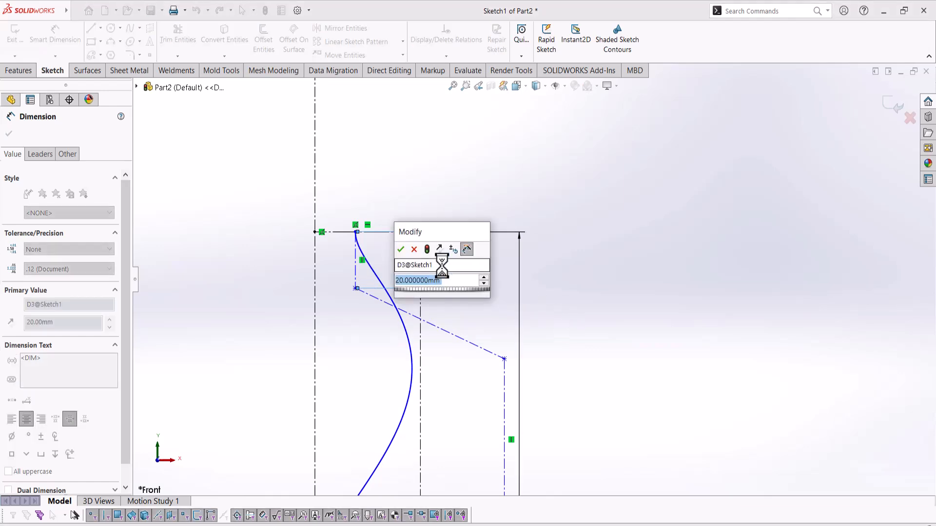
type("40")
key("Return")
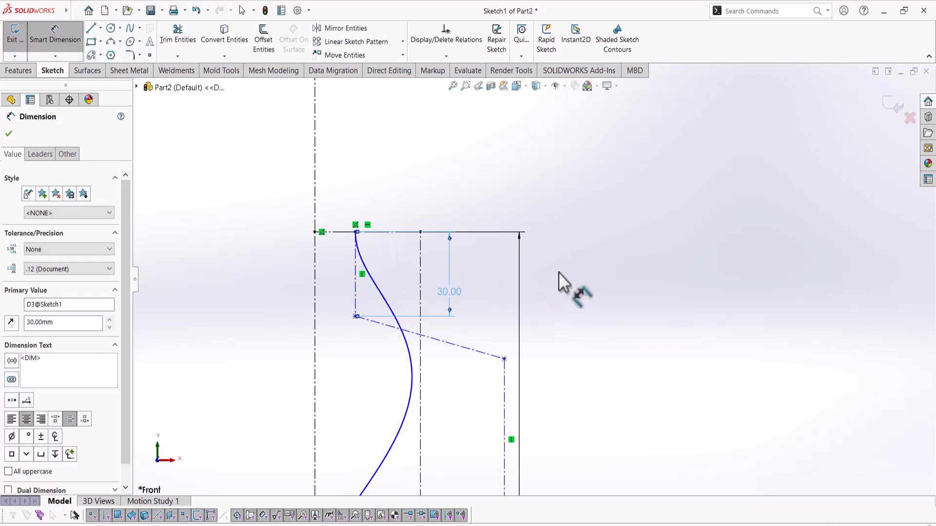
right_click(558, 271)
left_click(576, 305)
- Make the sloped control segment below the neck horizontal
left_click(457, 347)
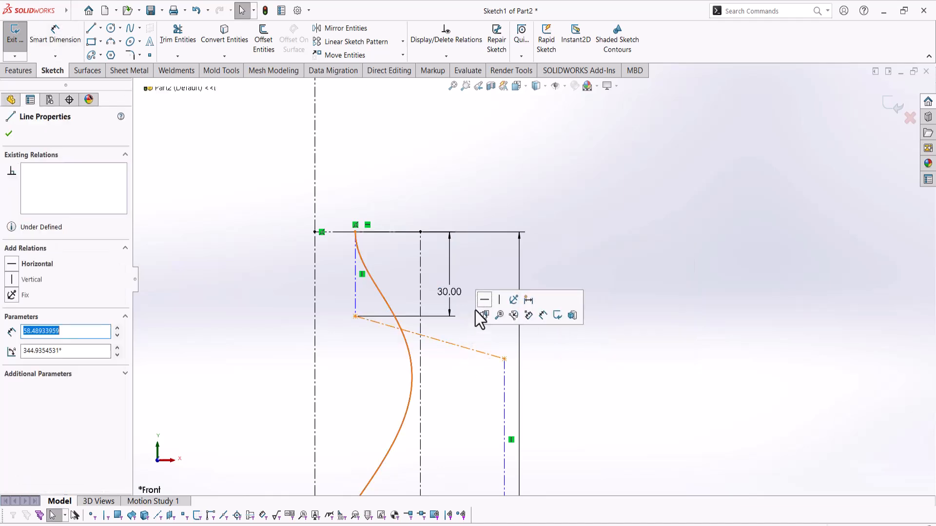
left_click(480, 301)
left_click(580, 288)
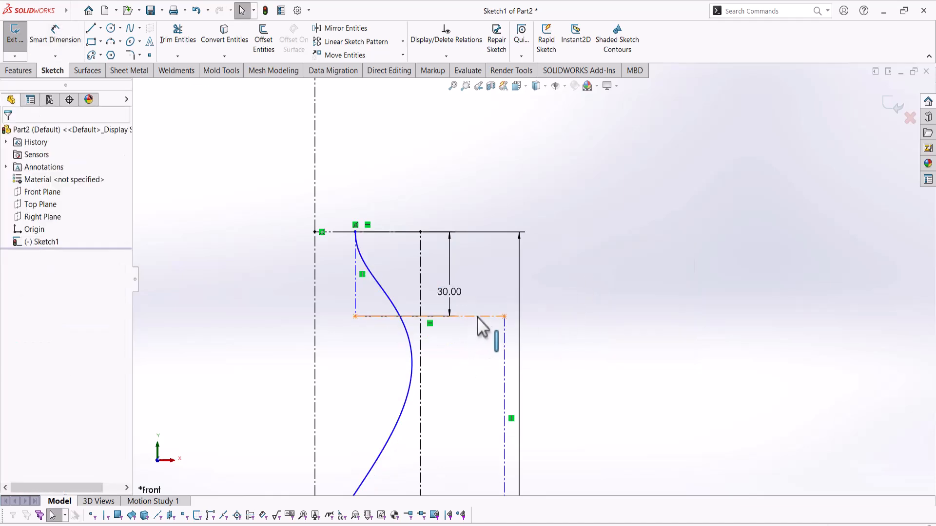
- Dimension the upper outer vertical control segment's length to 75 mm
scroll(553, 354, "up", 4)
right_click_drag(579, 370, 551, 290)
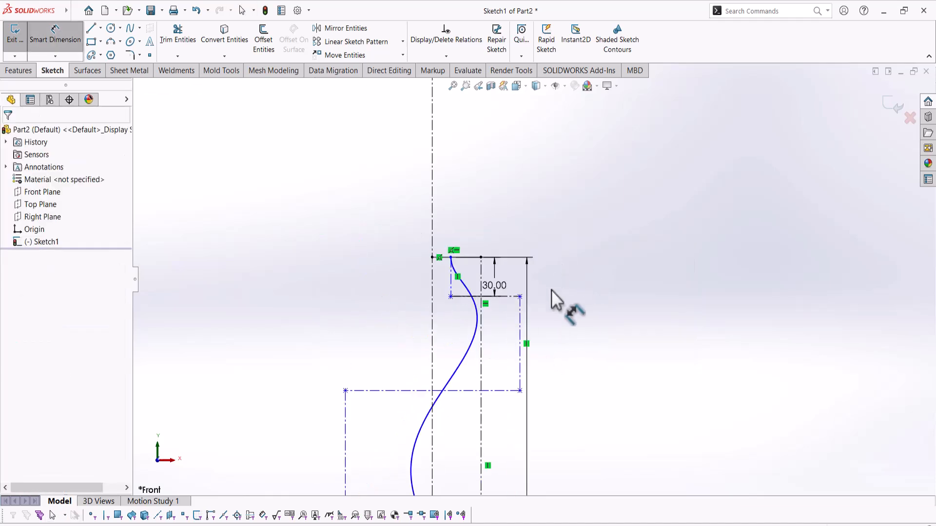
left_click(520, 320)
left_click(571, 331)
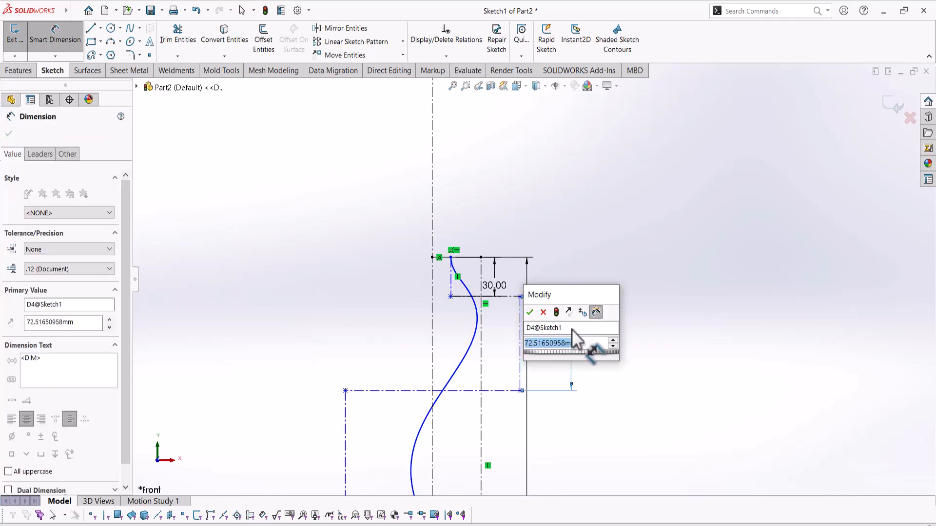
type("75")
key("Return")
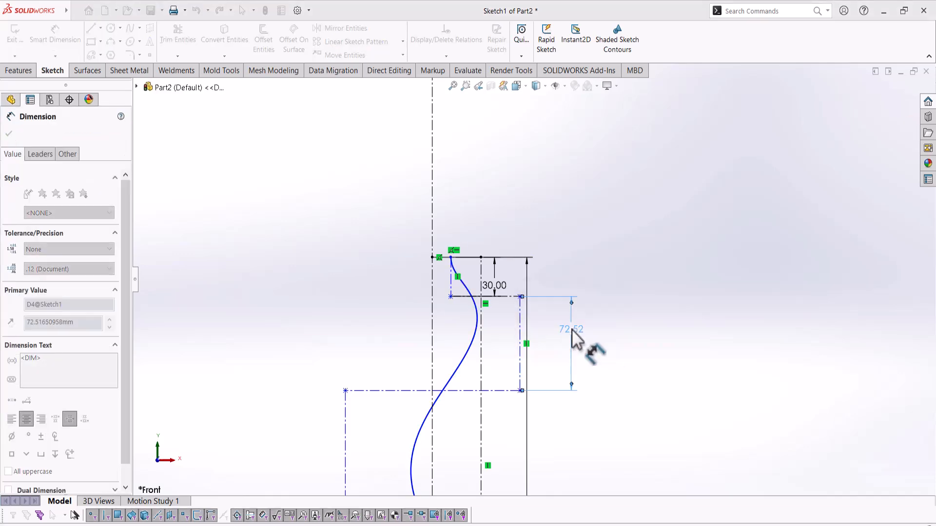
- Dimension the control segment on the opposite side of the centerline to 100 mm
scroll(575, 341, "up", 3)
left_click(447, 360)
left_click(570, 361)
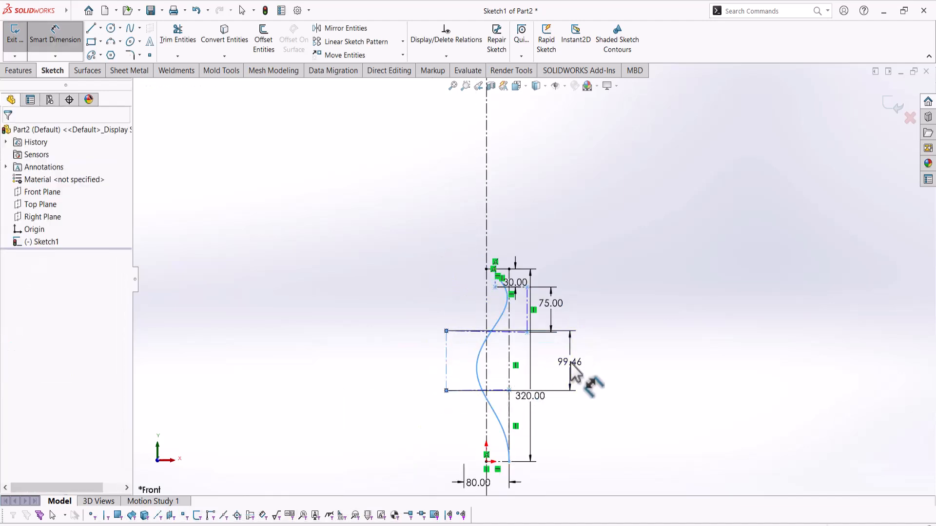
type("100")
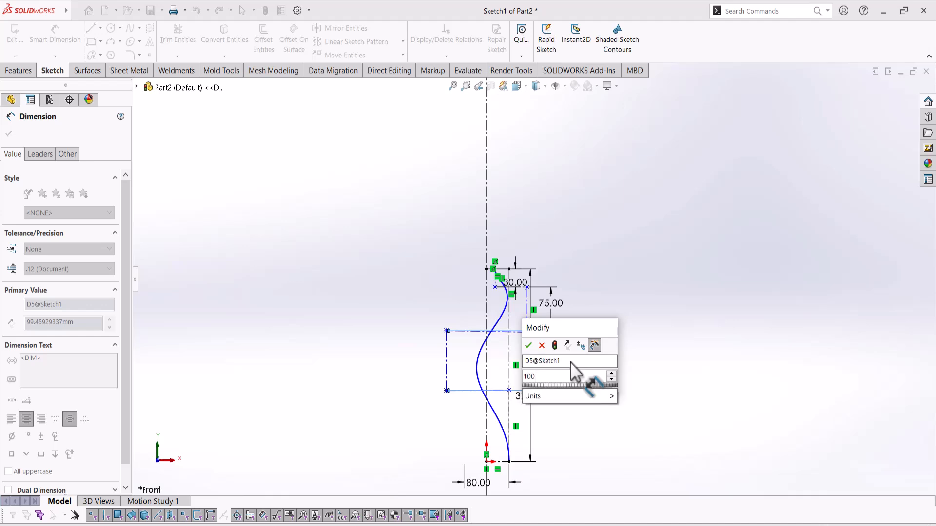
key("Return")
right_click(633, 347)
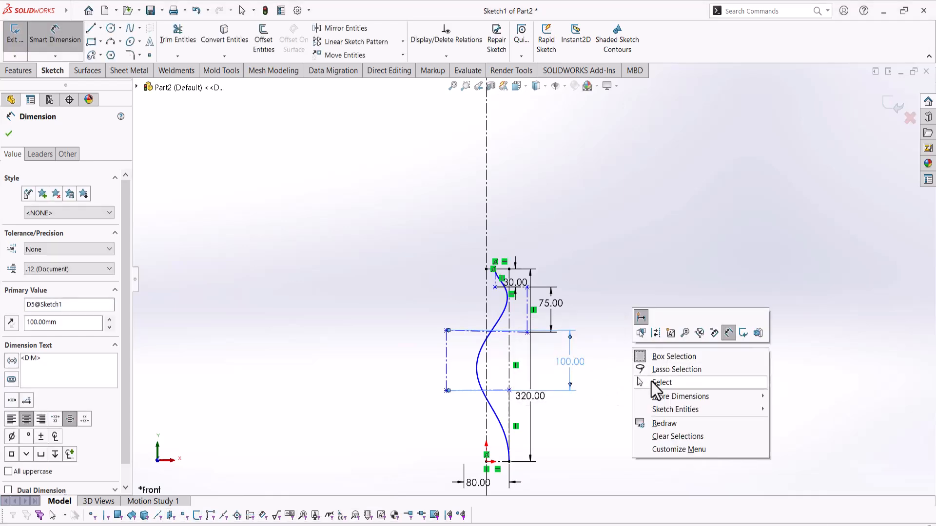
left_click(653, 385)
- Make the two slightly tilted control segments crossing the centerline horizontal
scroll(534, 363, "down", 2)
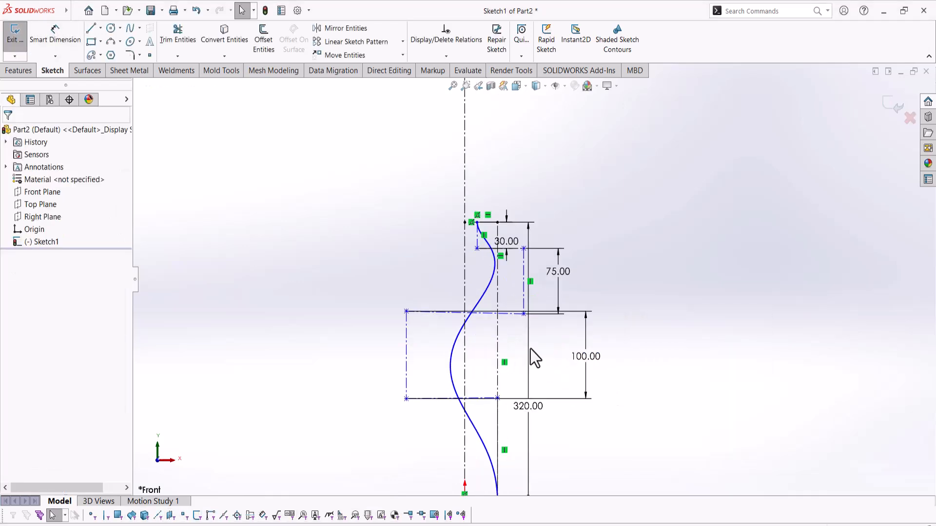
left_click(519, 309)
left_click(536, 271)
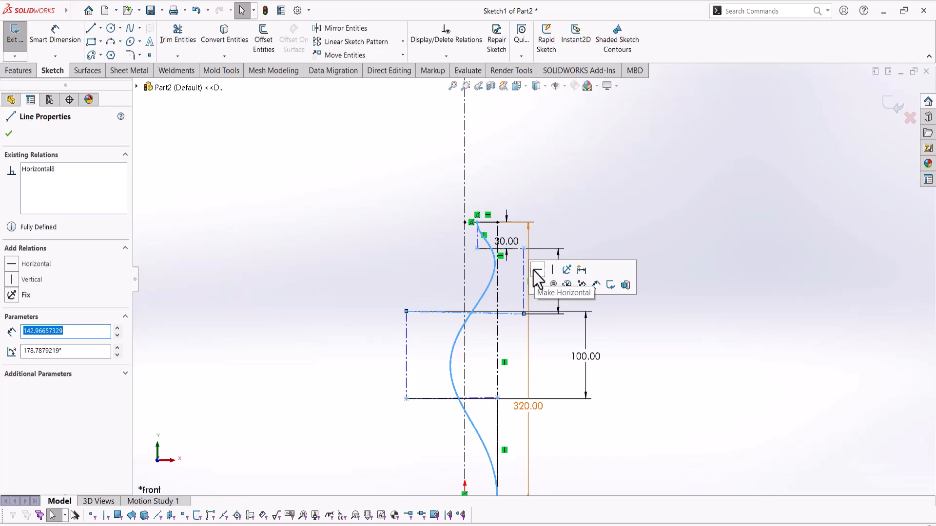
left_click(480, 398)
left_click(505, 353)
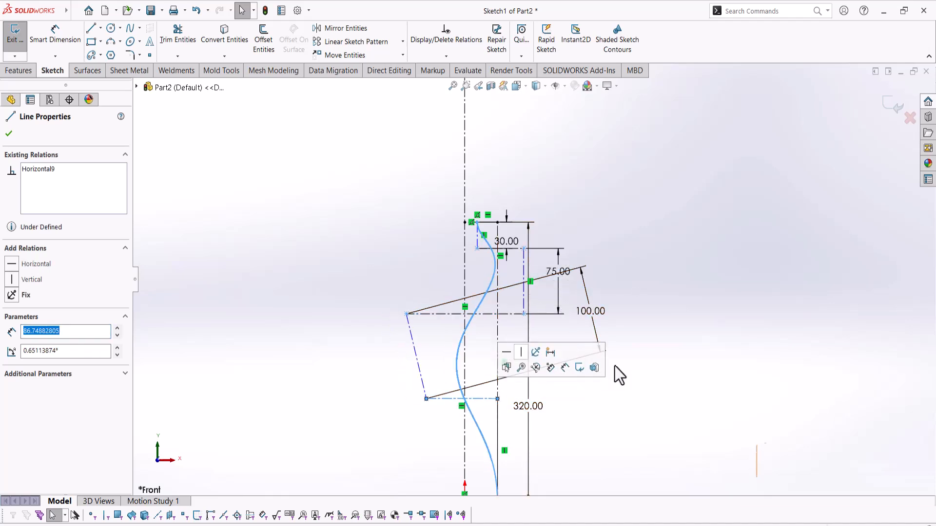
left_click(648, 361)
- Make the tilted 100 mm control segment vertical
left_click(416, 353)
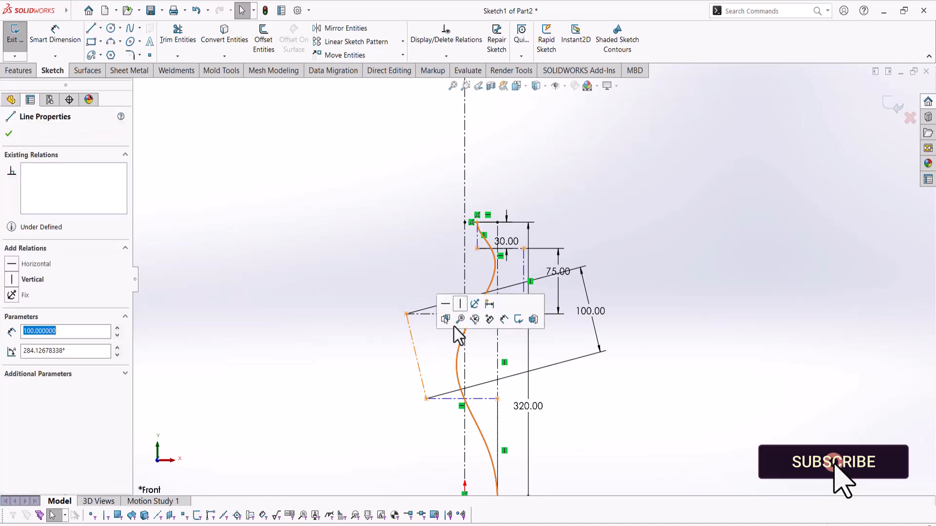
left_click(469, 313)
left_click(606, 373)
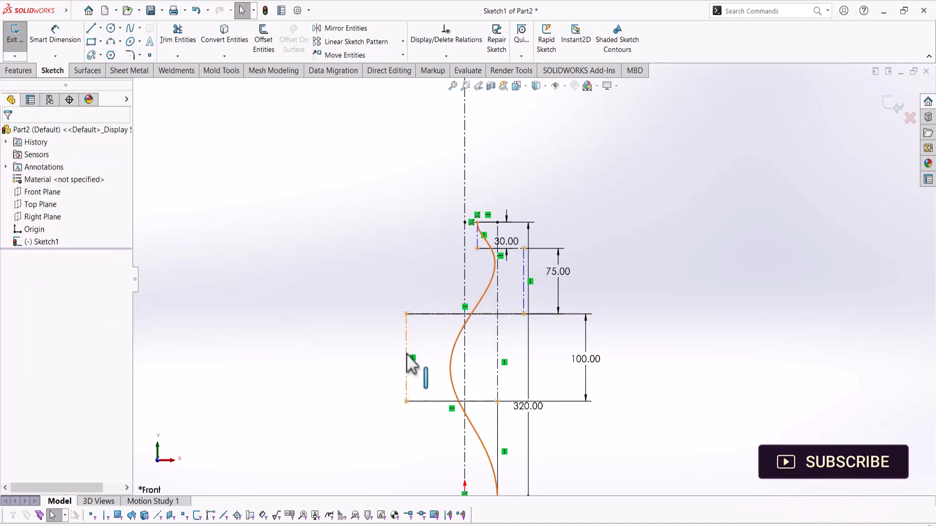
scroll(590, 354, "up", 1)
scroll(469, 214, "down", 5)
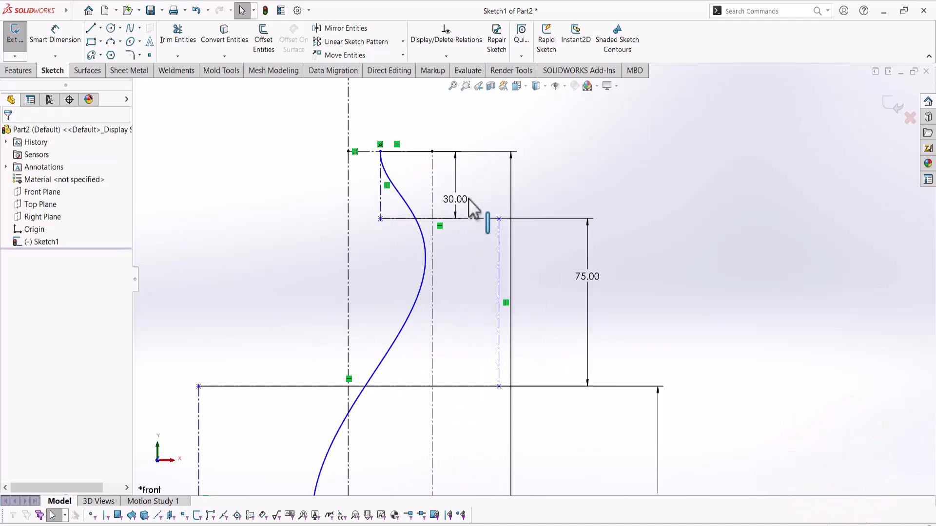
- Dimension the spline's top endpoint across the vertical centerline as a 30 mm diameter
right_click_drag(507, 254, 450, 190)
scroll(449, 192, "down", 2)
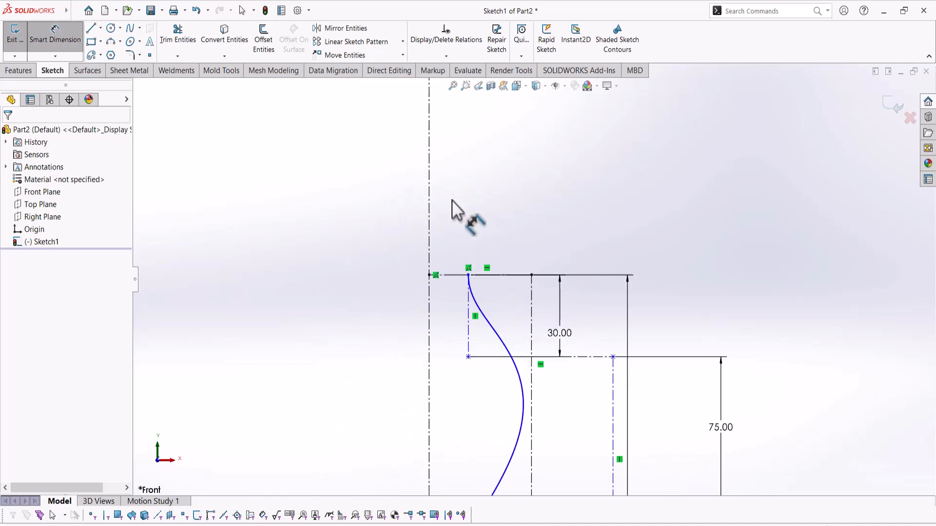
left_click(468, 276)
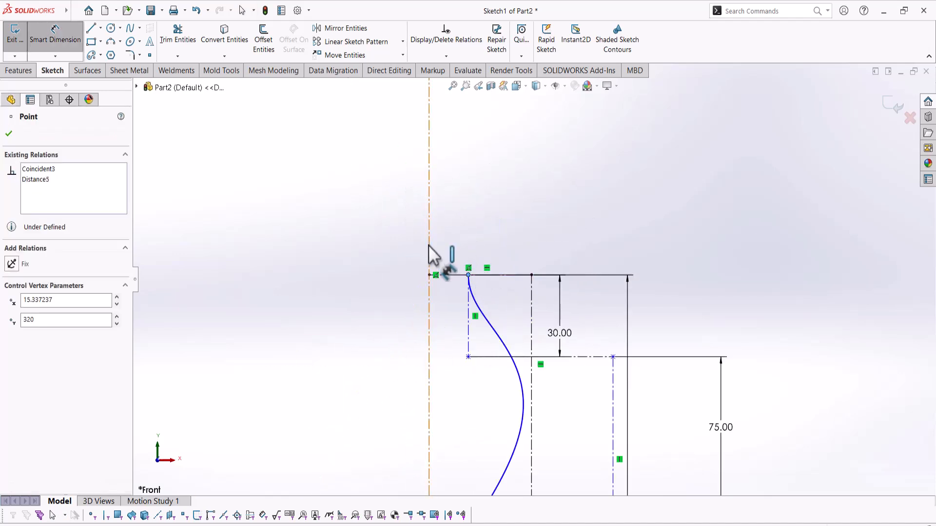
left_click(429, 249)
left_click(407, 251)
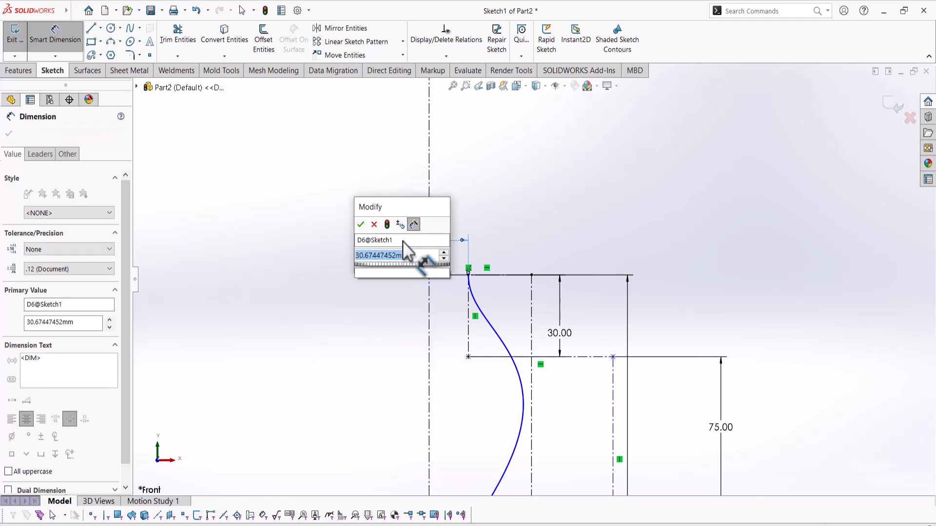
type("30")
key("Return")
scroll(531, 313, "up", 3)
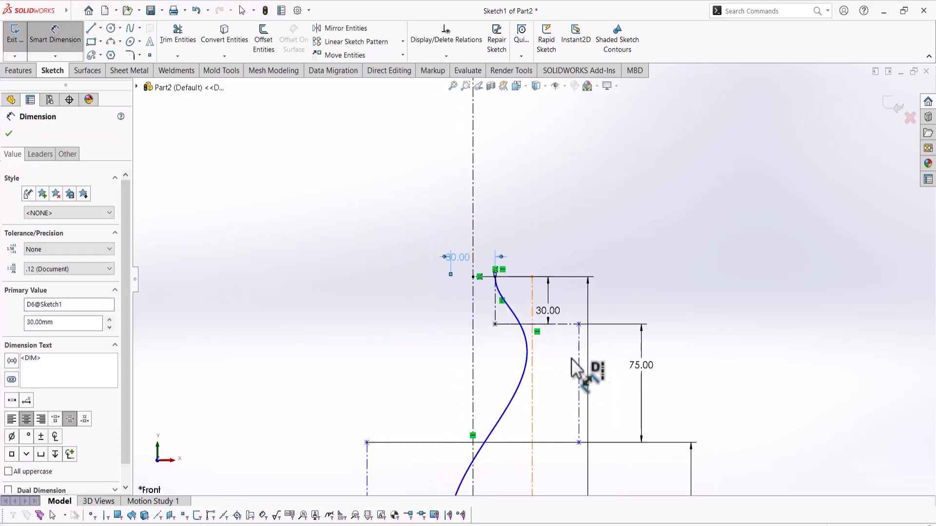
right_click(624, 280)
left_click(643, 315)
- Pull the upper outer vertical control segment inward and dimension its distance from the vertical construction line to 38 mm
left_click_drag(579, 358, 590, 358)
left_click(566, 358)
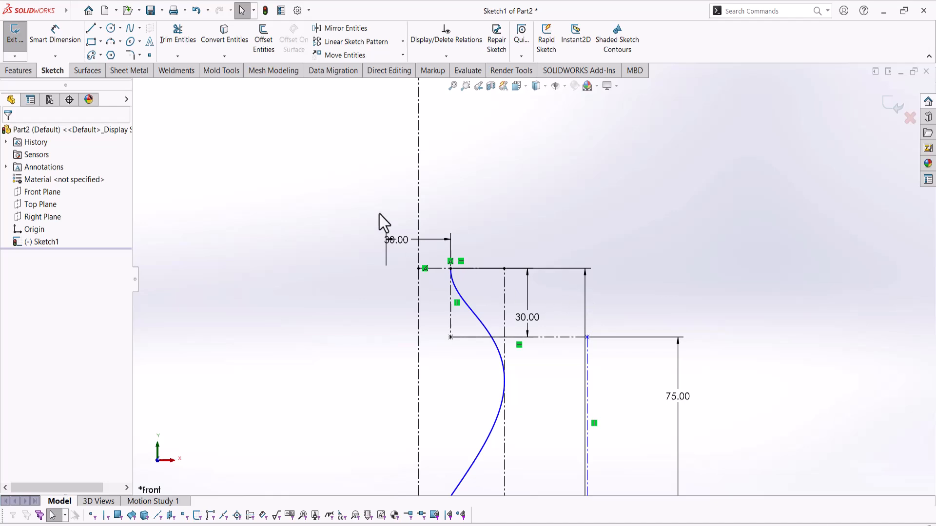
left_click(79, 33)
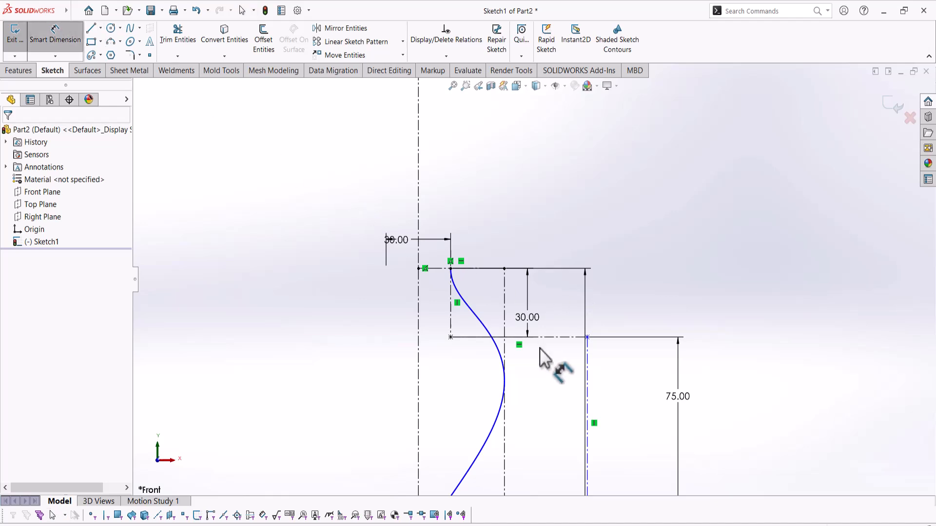
left_click(505, 323)
left_click(586, 375)
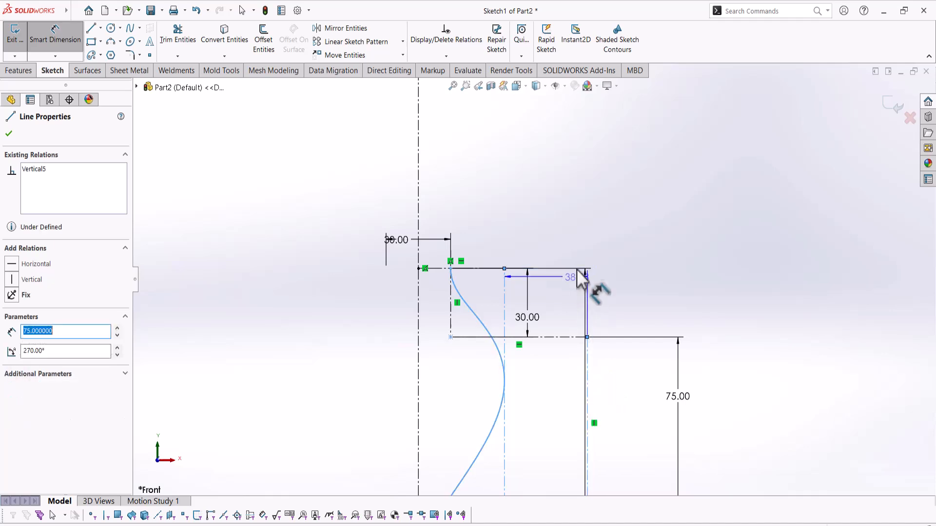
left_click(574, 237)
type("38")
key("Return")
scroll(599, 341, "up", 3)
scroll(587, 368, "down", 2)
right_click(565, 379)
left_click(585, 399)
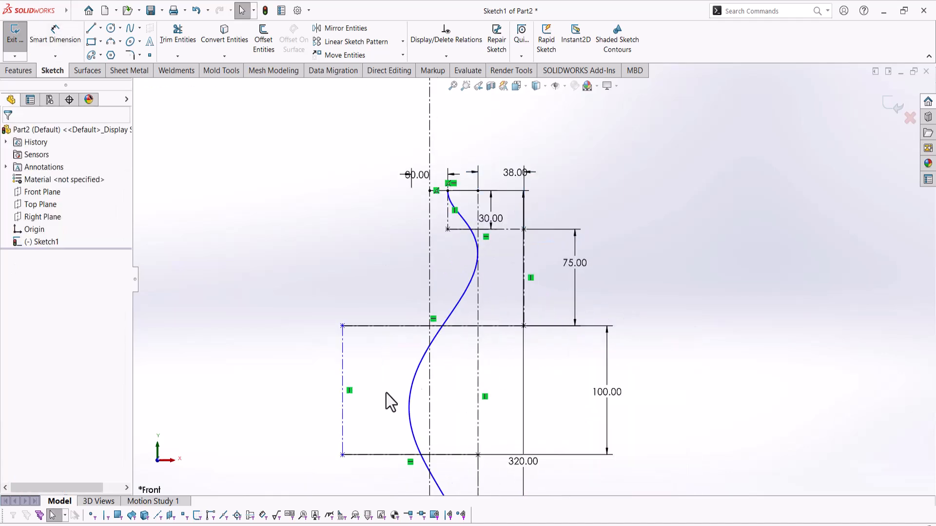
- Move the 100 mm vertical control segment across the centerline, between the revolve axis and the vertical construction line
left_click_drag(343, 401, 444, 405)
scroll(502, 375, "down", 3)
scroll(534, 424, "up", 3)
scroll(514, 371, "down", 3)
scroll(515, 364, "up", 3)
scroll(530, 302, "down", 2)
left_click(595, 424)
- Dimension the distance between the 100 mm control segment and the vertical construction line to 35 mm
right_click_drag(596, 424, 562, 260)
scroll(500, 270, "down", 3)
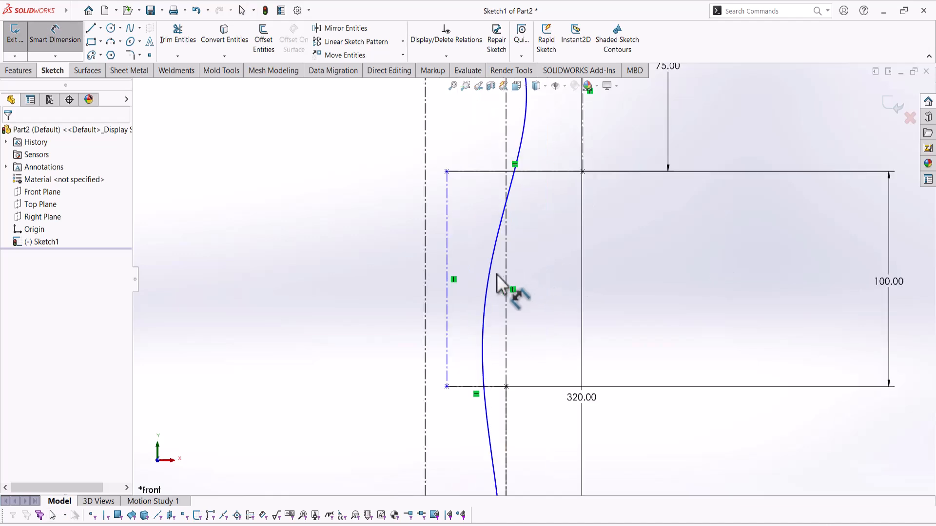
left_click(504, 322)
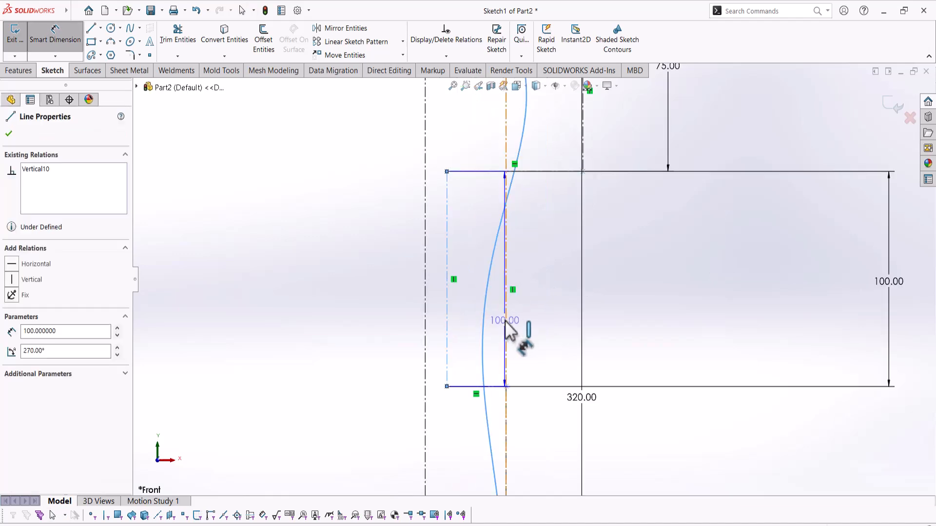
left_click(504, 321)
left_click(471, 276)
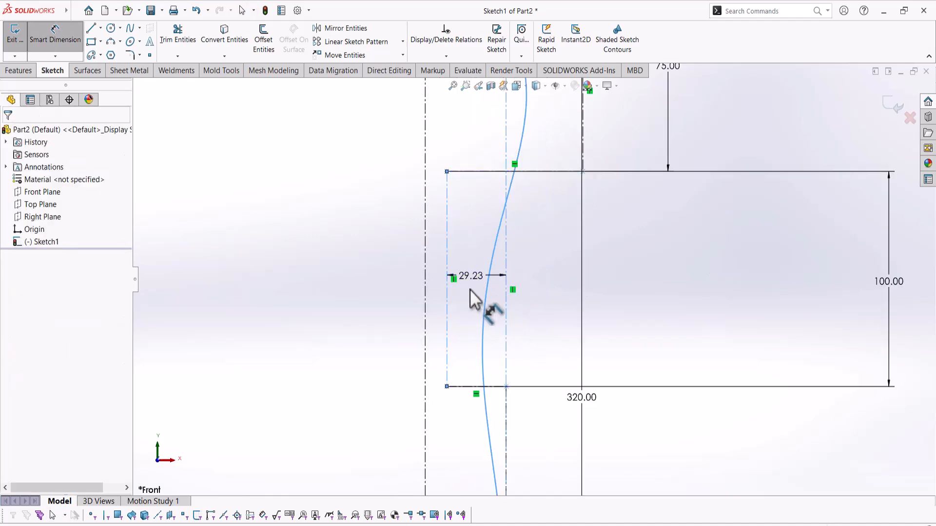
type("35")
key("Return")
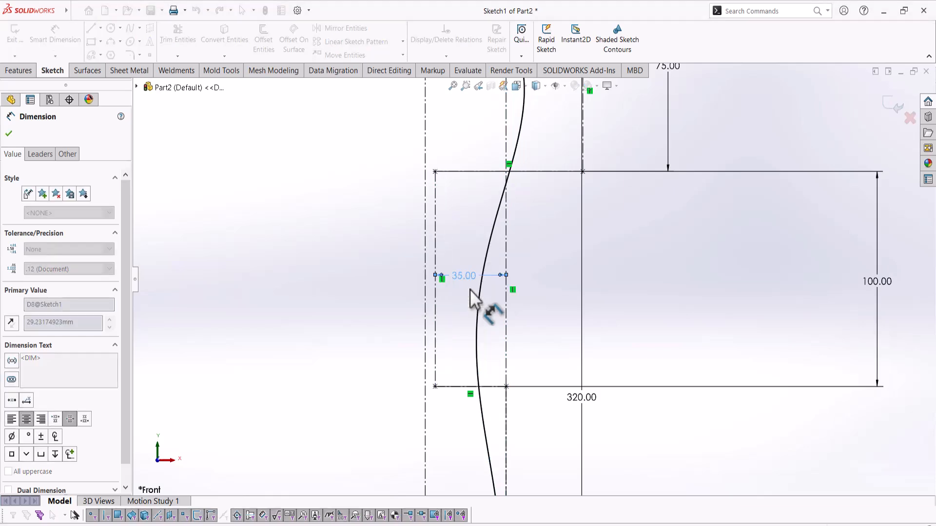
left_click(536, 312)
right_click(516, 192)
left_click(529, 228)
- Try 30 mm and 25 mm for the upper outer control segment's distance from the vertical construction line
scroll(528, 228, "up", 2)
scroll(545, 202, "down", 2)
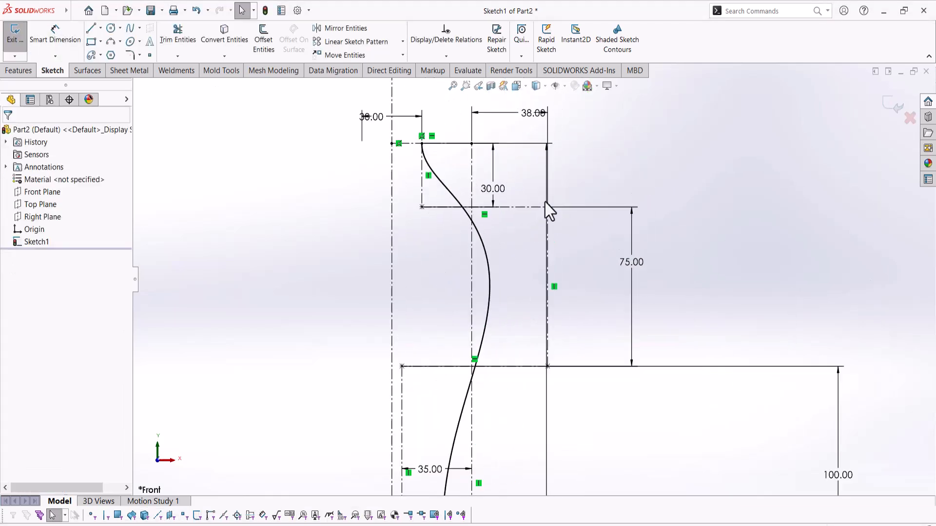
double_click(528, 115)
type("30")
key("Return")
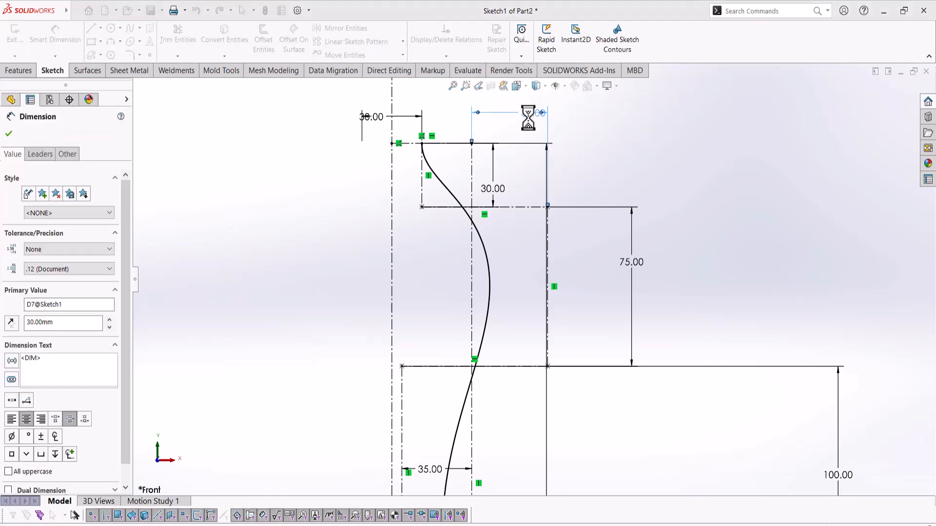
double_click(512, 115)
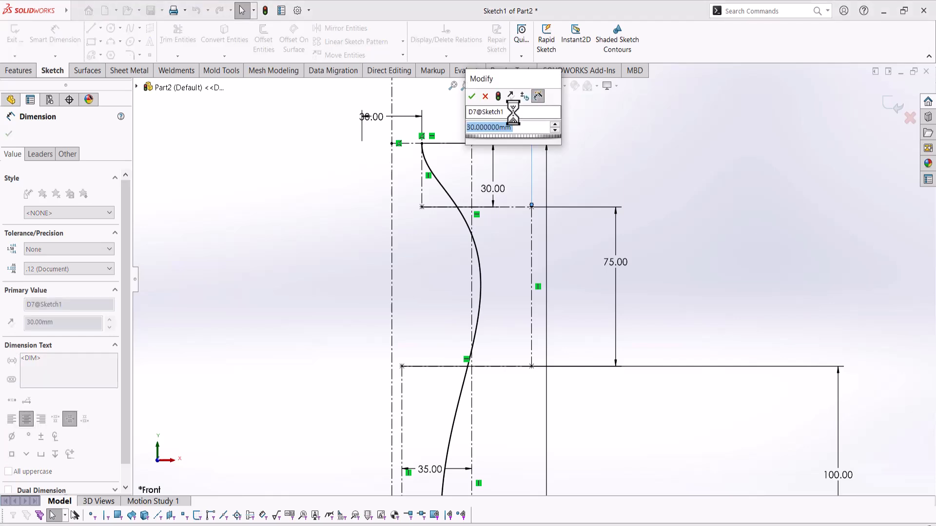
type("25")
key("Return")
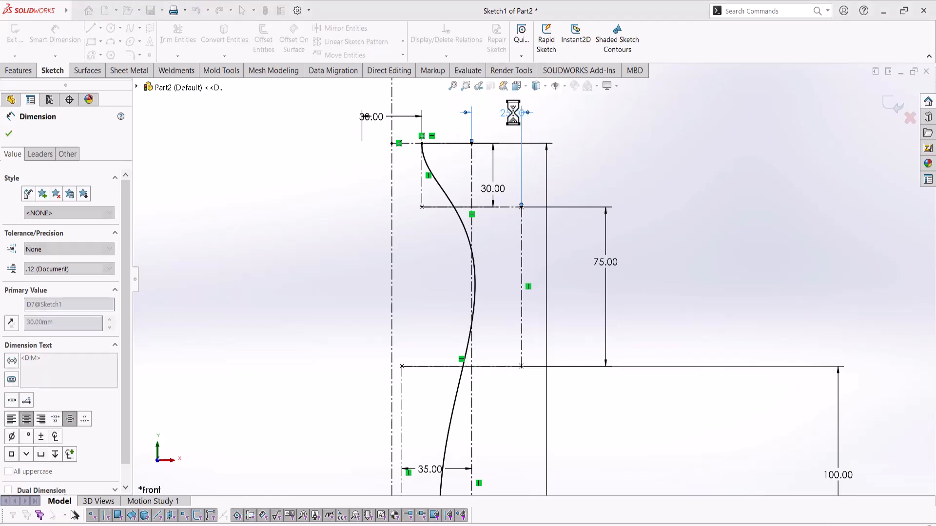
left_click(504, 254)
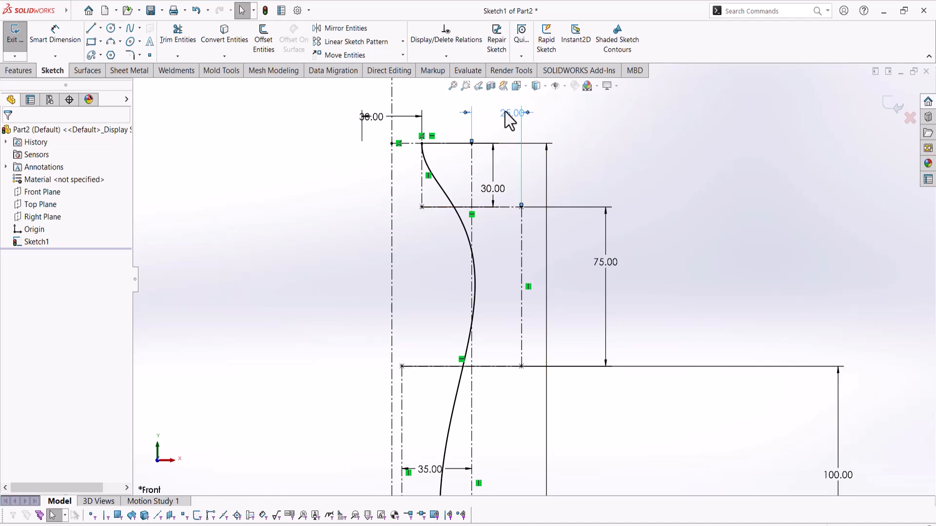
- Set the upper outer control segment's distance from the vertical construction line to 23 mm
left_click(505, 112)
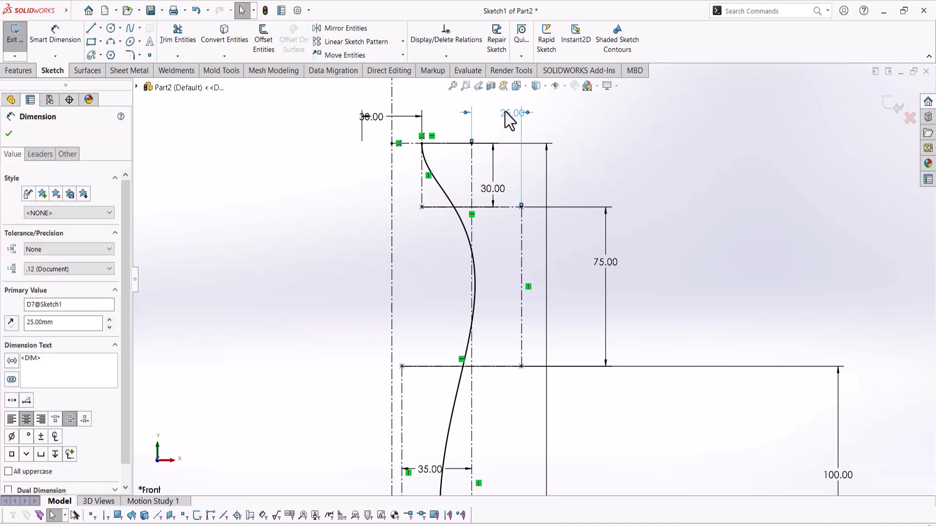
double_click(508, 115)
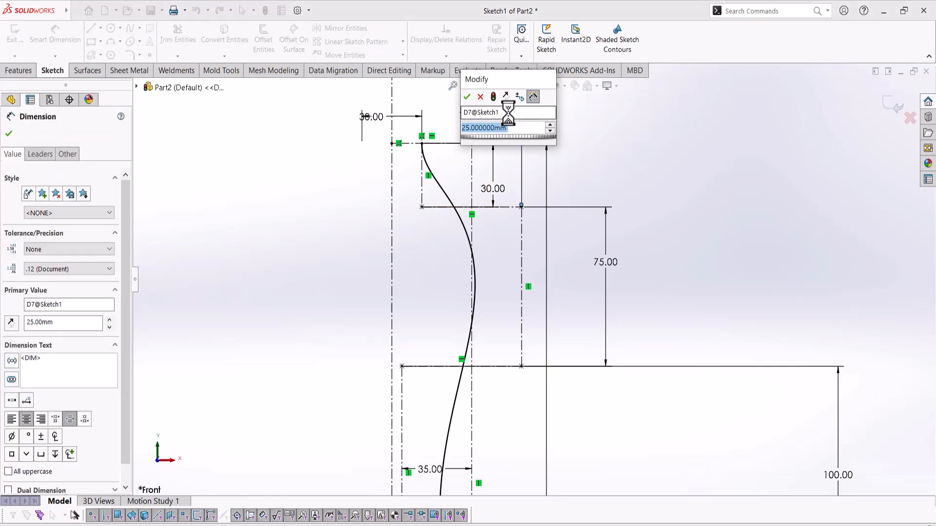
type("23")
key("Return")
scroll(634, 287, "up", 4)
left_click(612, 308)
scroll(570, 429, "up", 2)
scroll(552, 408, "down", 3)
scroll(539, 386, "up", 2)
scroll(514, 216, "down", 1)
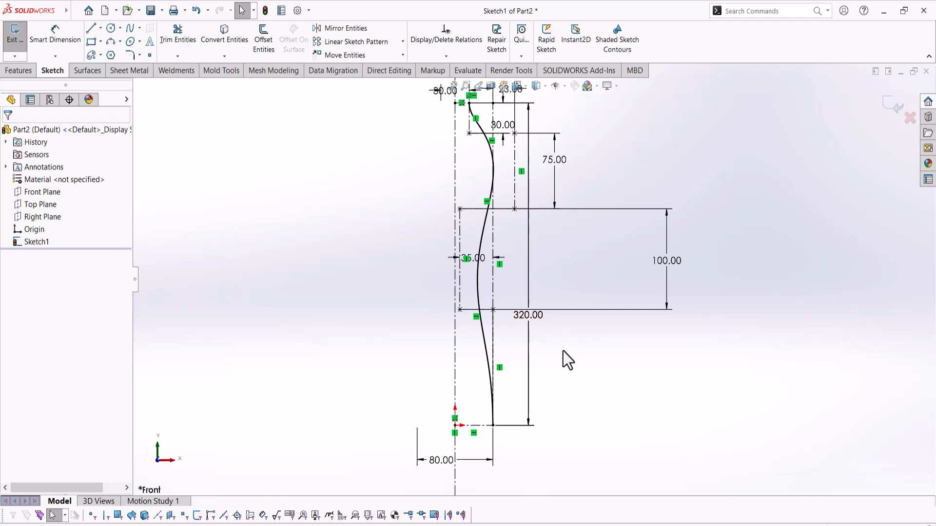
scroll(563, 351, "up", 1)
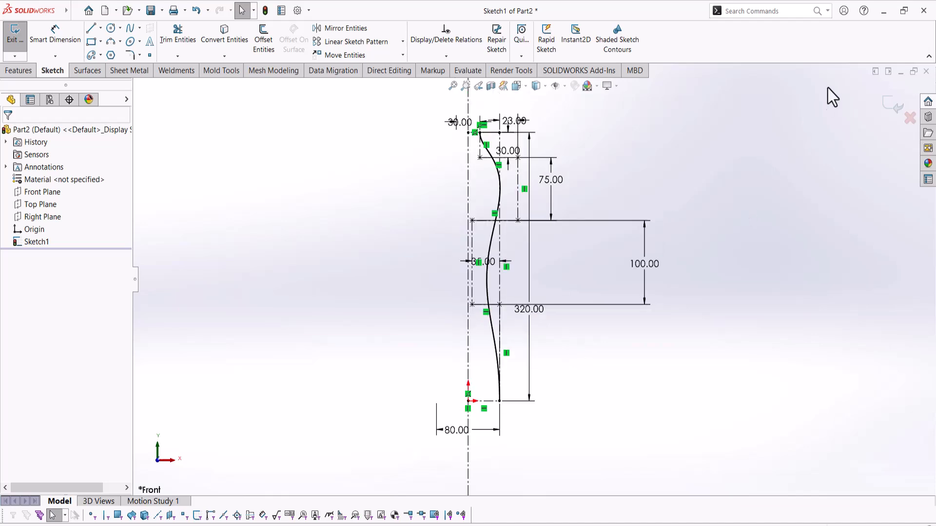
- Finish the sketch and revolve the spline as a surface through 30 degrees about the vertical centerline, with the direction reversed
left_click(886, 102)
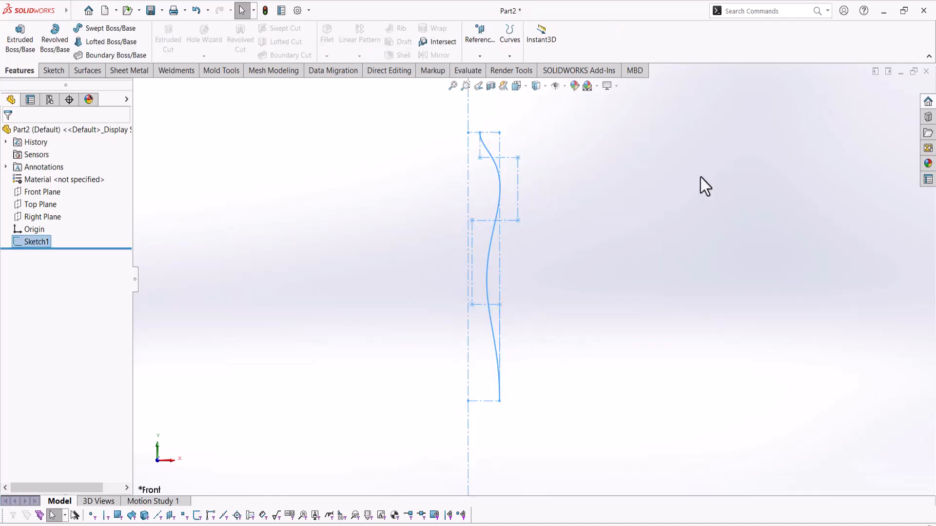
left_click(83, 72)
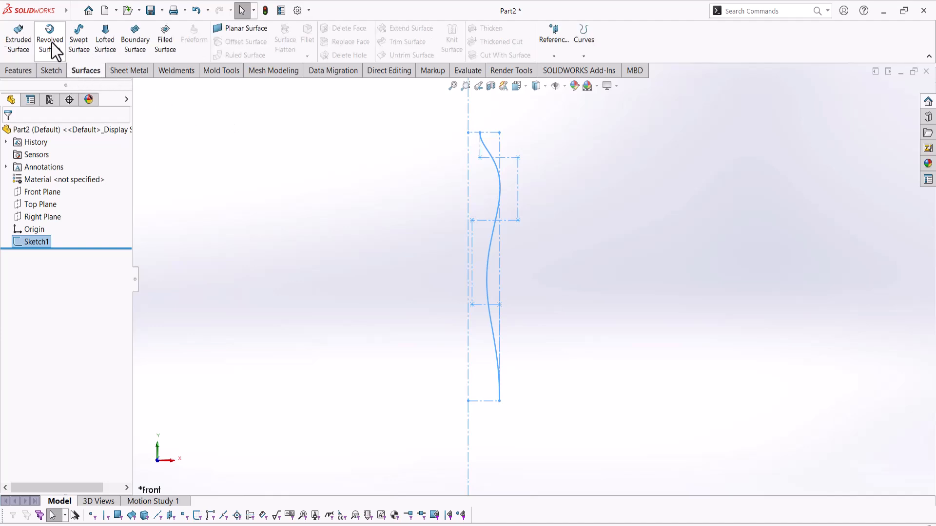
left_click(50, 41)
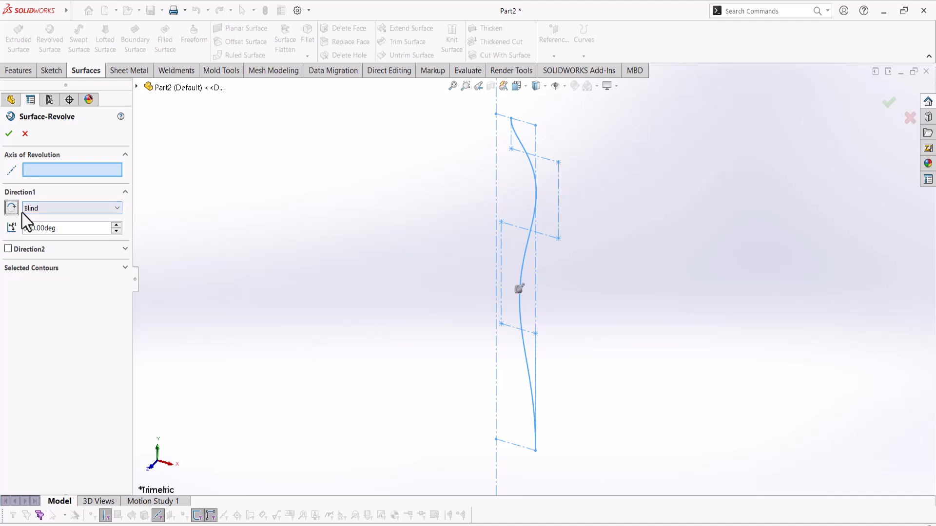
type("30")
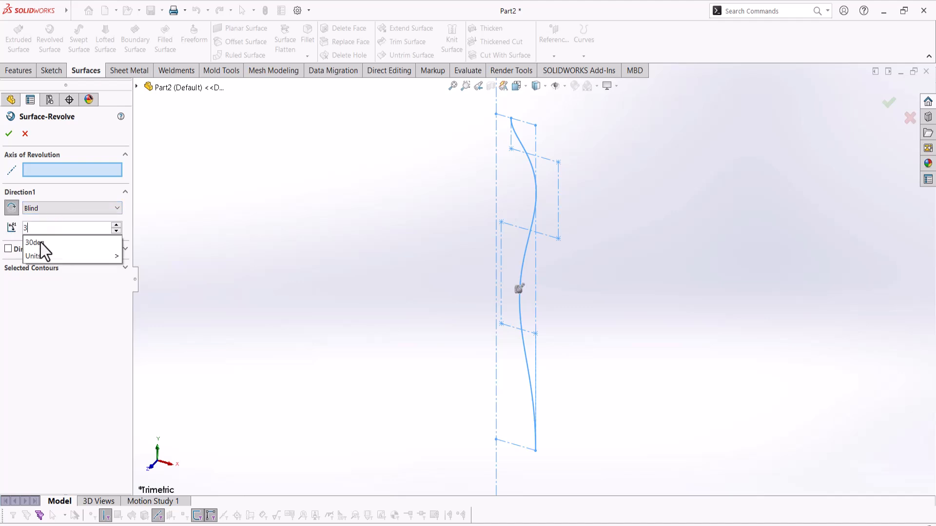
key("Return")
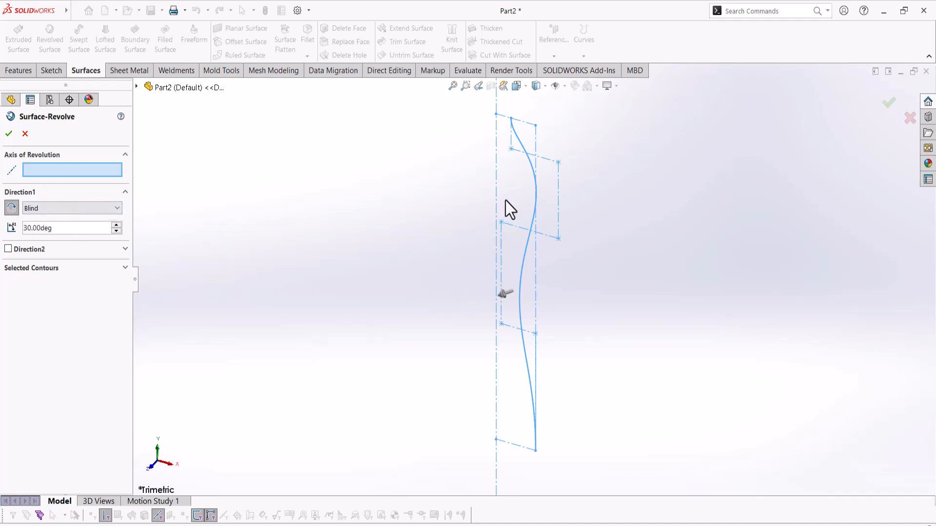
left_click(496, 191)
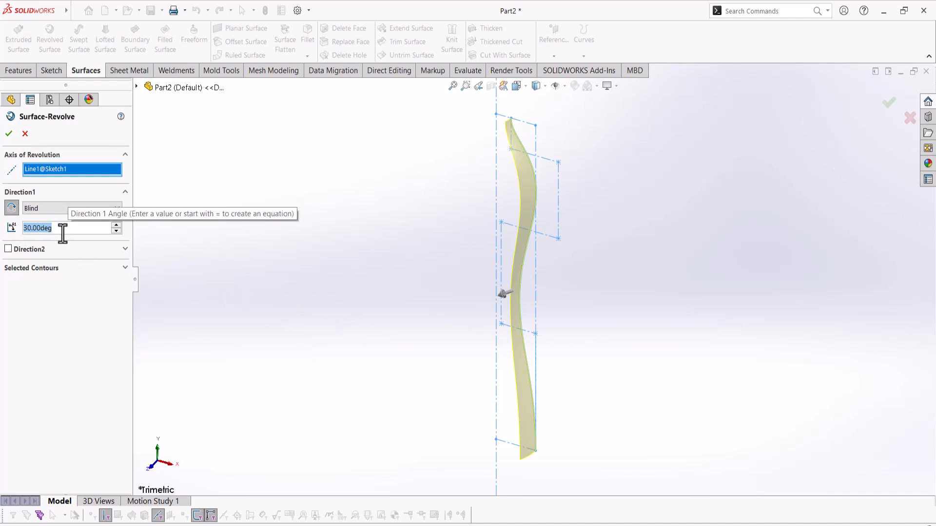
left_click(8, 133)
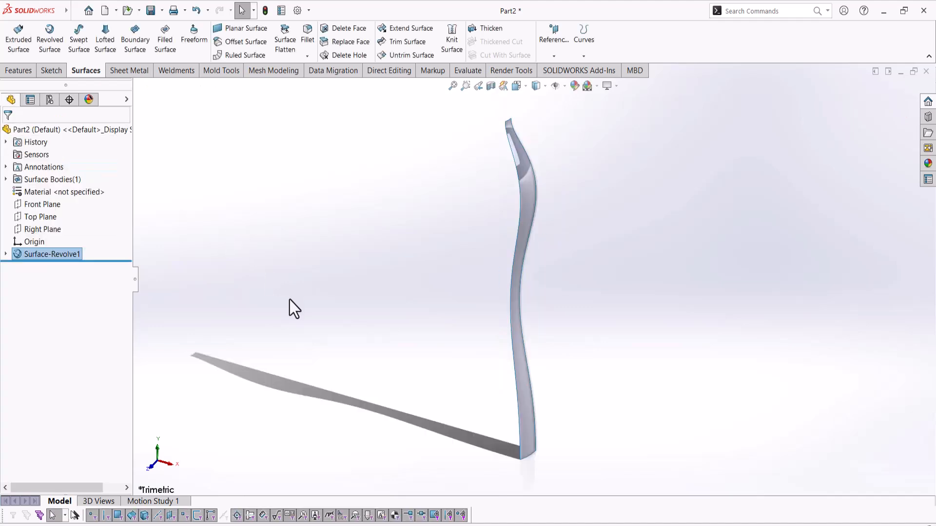
- Start a new sketch on the Right Plane
left_click(48, 228)
left_click(57, 215)
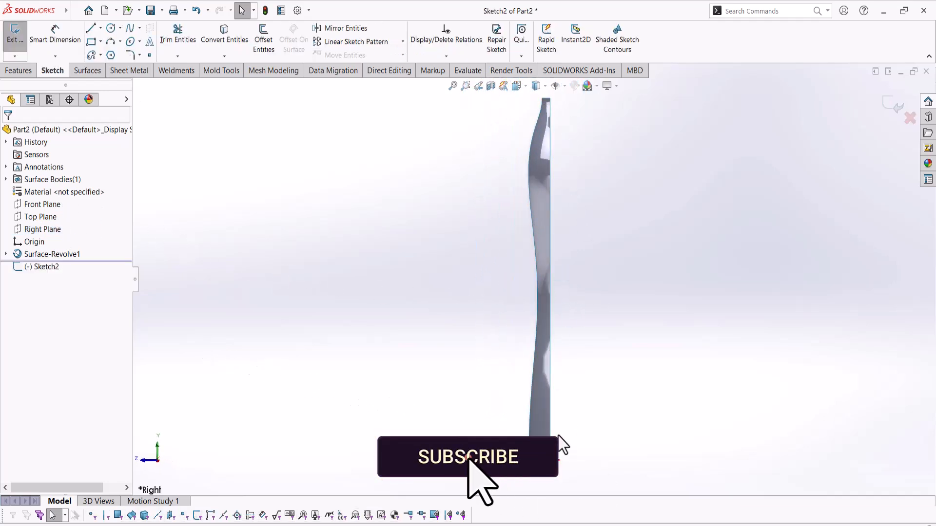
scroll(585, 292, "up", 3)
scroll(589, 274, "down", 3)
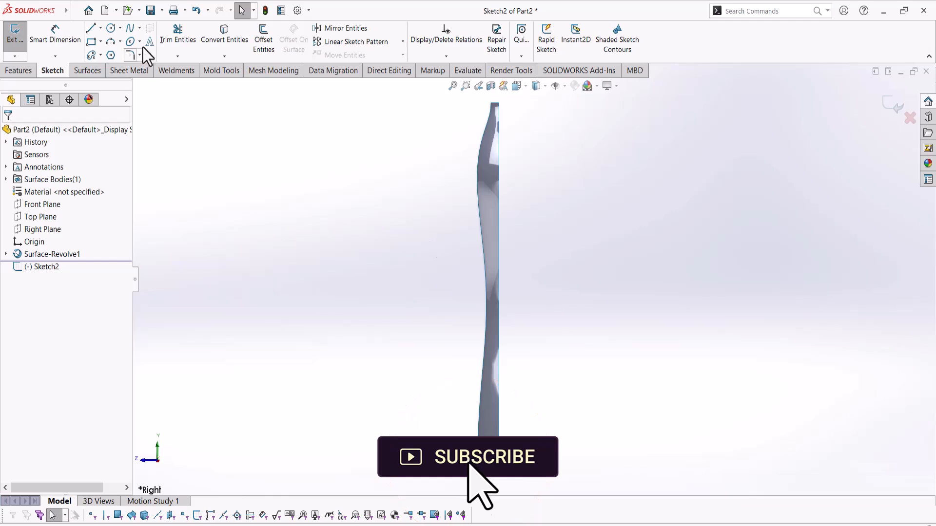
- Start a Bezier style spline at the midpoint of the surface's top edge with a vertical control segment followed by a horizontal outward one
left_click(140, 28)
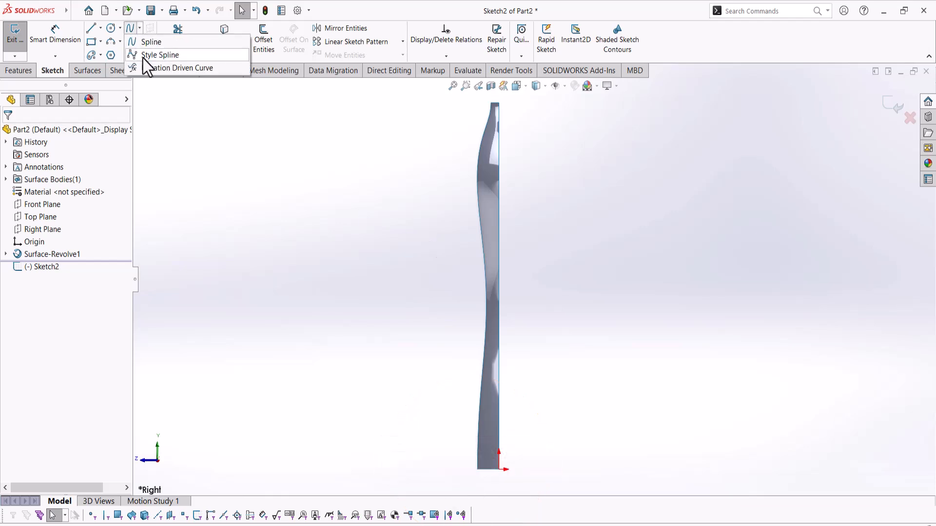
left_click(142, 56)
scroll(516, 219, "down", 6)
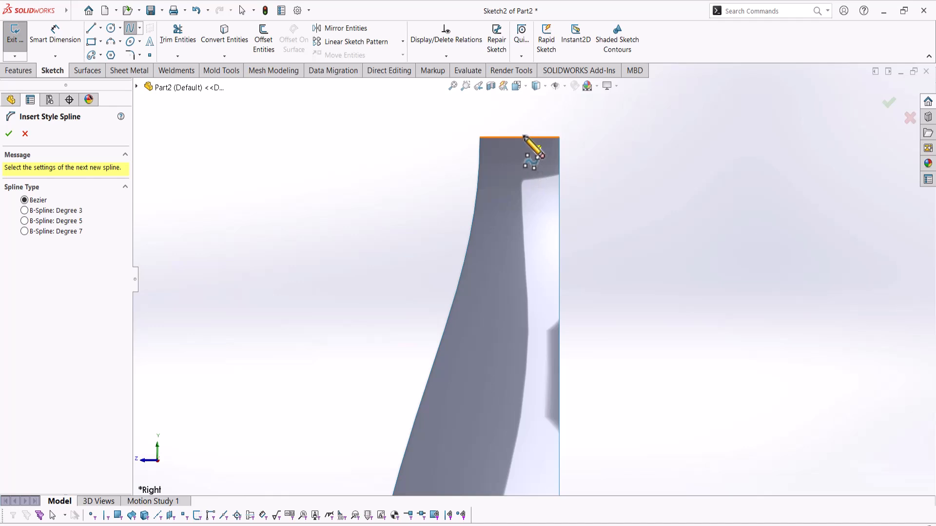
left_click(518, 137)
scroll(518, 276, "up", 3)
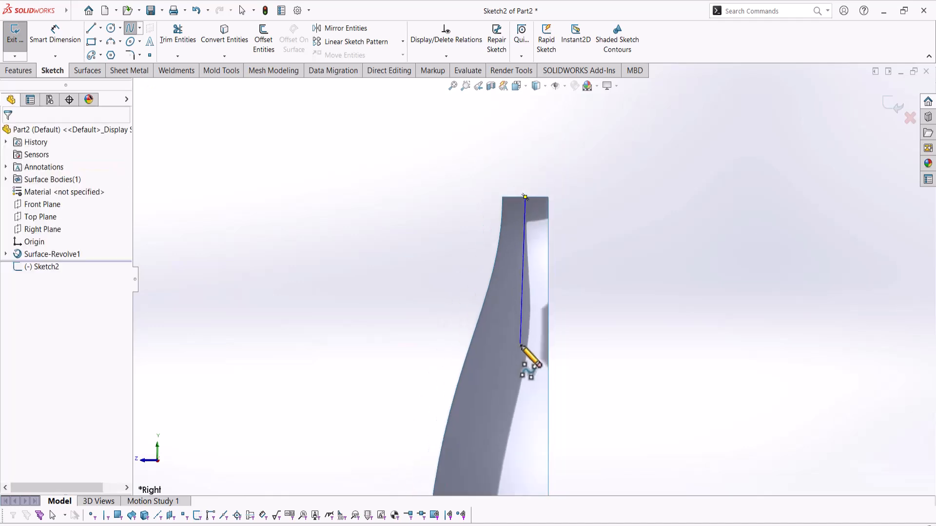
left_click(525, 363)
scroll(528, 368, "up", 3)
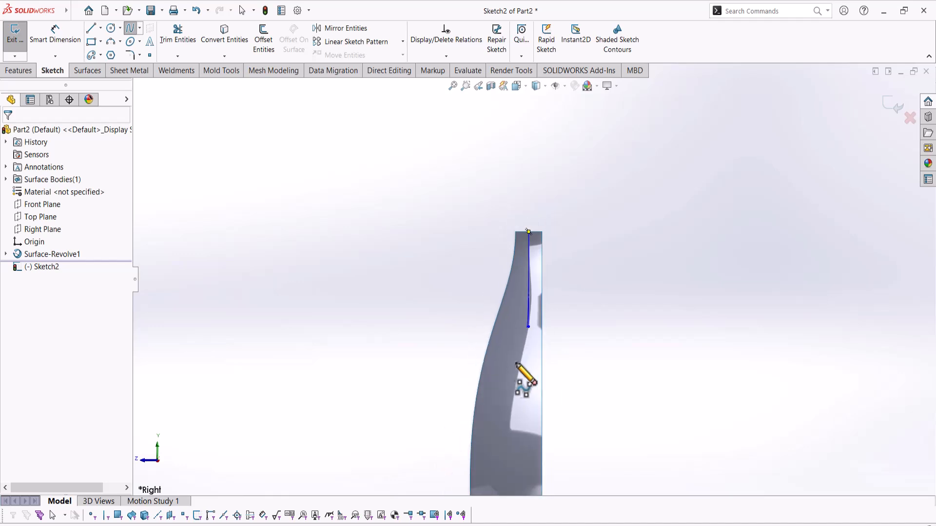
left_click(427, 320)
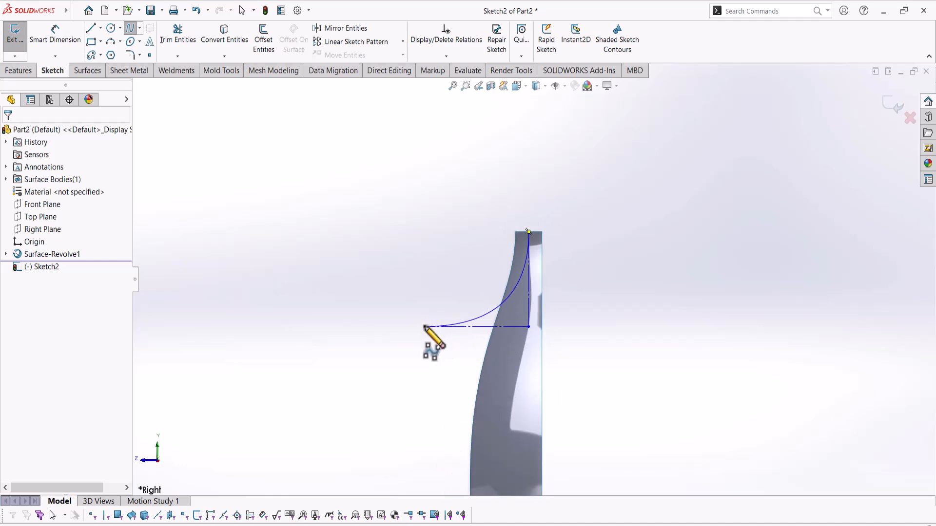
- Continue the style spline down the surface with alternating vertical and horizontal control segments, ending it near the surface's base
scroll(430, 331, "up", 4)
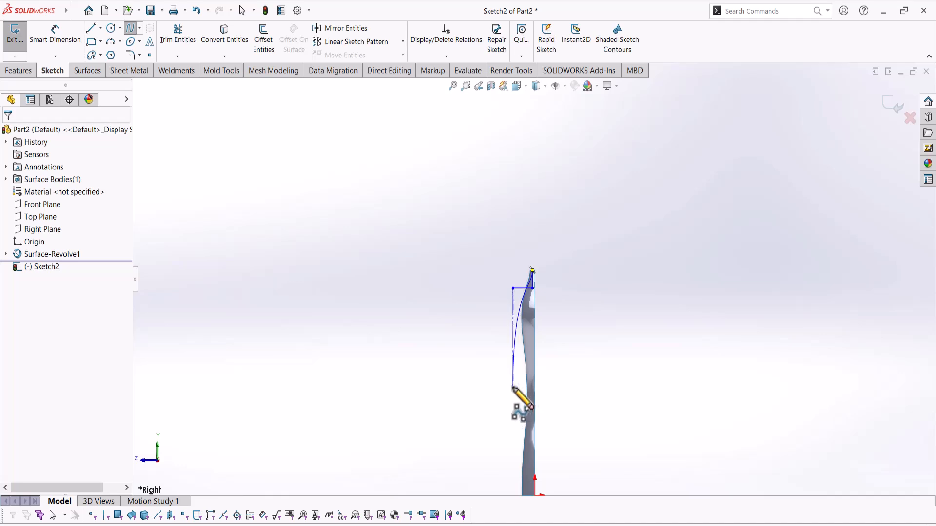
left_click(513, 388)
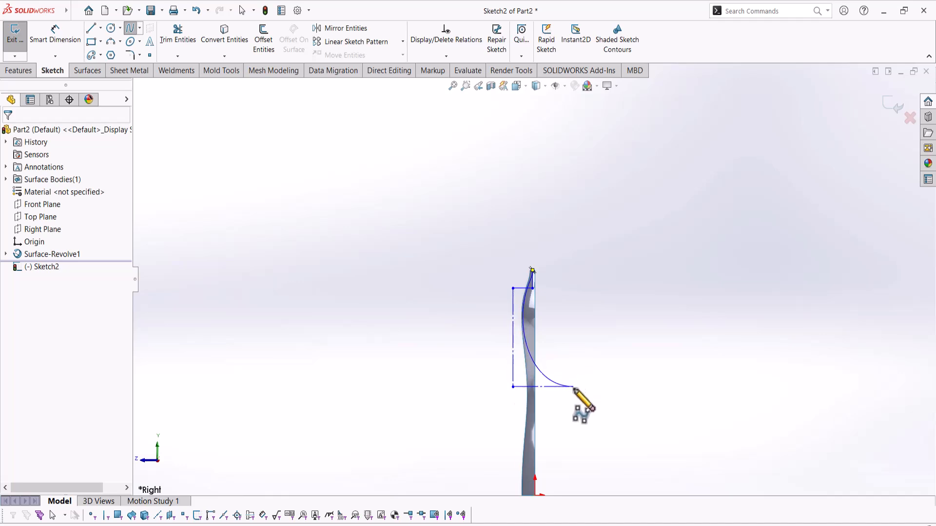
left_click(573, 387)
scroll(571, 390, "up", 3)
left_click(555, 384)
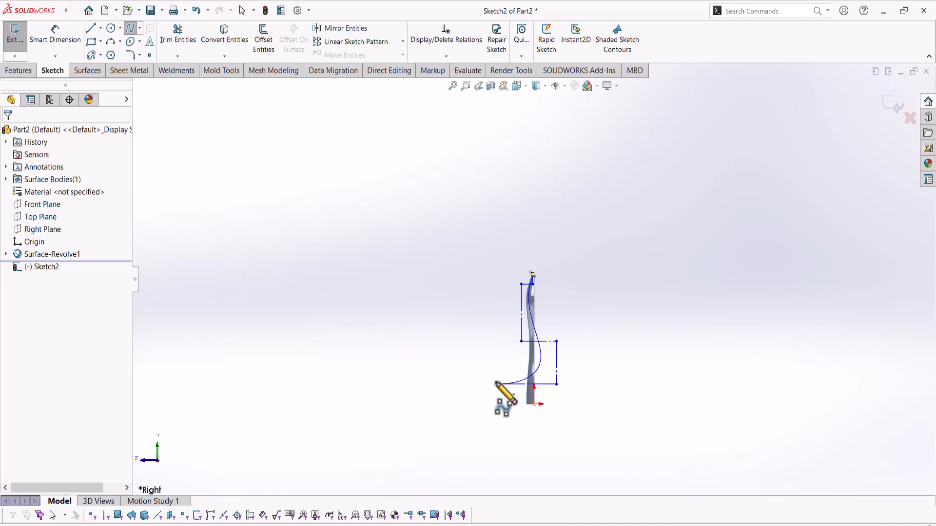
left_click(511, 384)
scroll(511, 383, "down", 5)
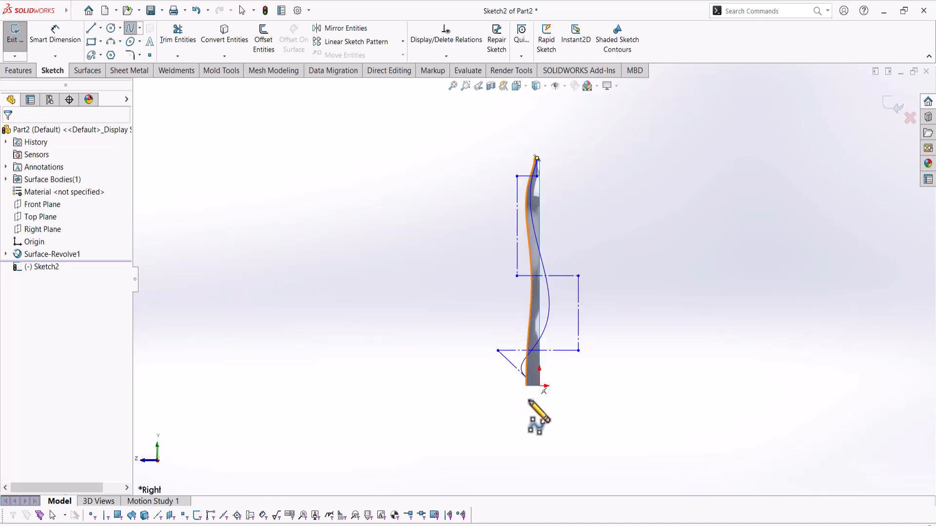
left_click(477, 365)
right_click(487, 360)
left_click(498, 364)
- Make the lowest control segment vertical and attach the spline's lower end to the midpoint of the surface's bottom edge
scroll(529, 297, "up", 3)
scroll(546, 270, "down", 4)
left_click_drag(449, 348, 515, 370)
scroll(514, 370, "down", 5)
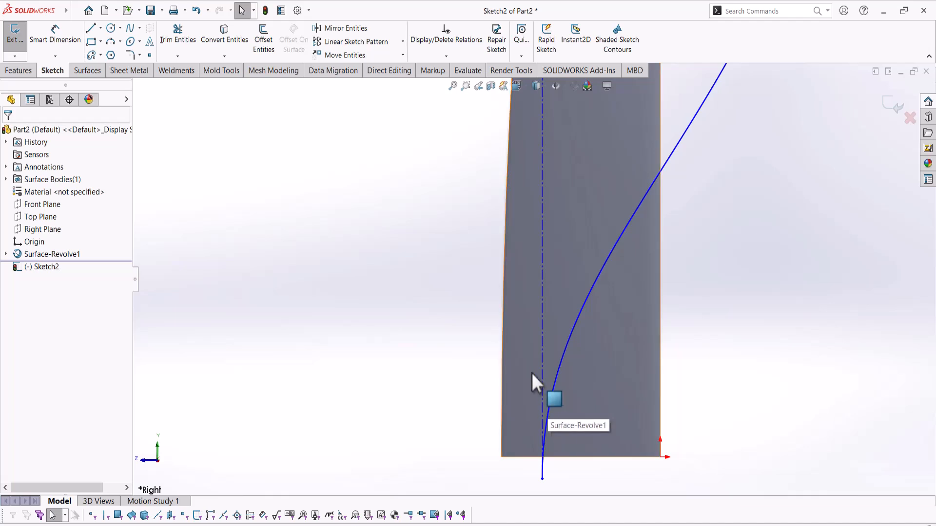
left_click(543, 366)
left_click(583, 322)
key("Escape")
left_click_drag(542, 479, 581, 457)
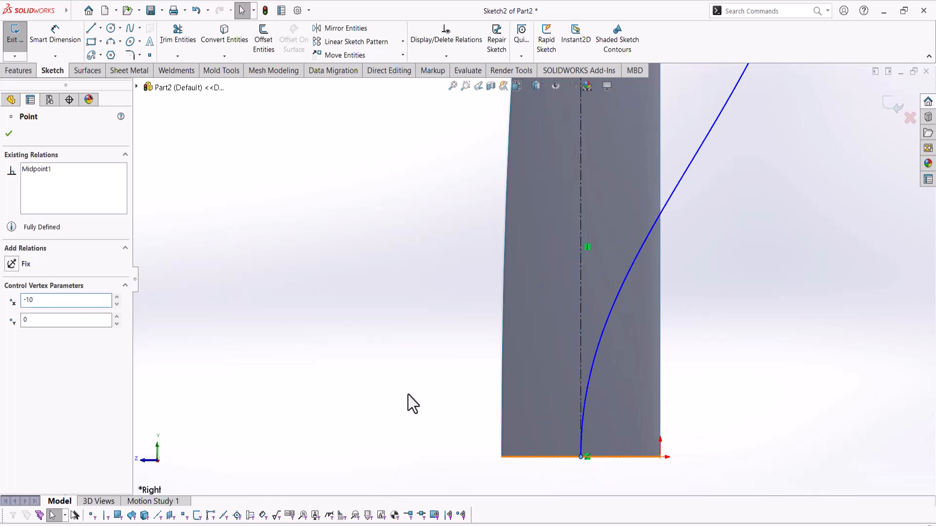
left_click(408, 395)
- Move the uppermost horizontal control segment down to the level of the surface's upper bulge
scroll(494, 344, "up", 8)
scroll(560, 212, "up", 3)
scroll(548, 192, "down", 5)
scroll(536, 189, "down", 2)
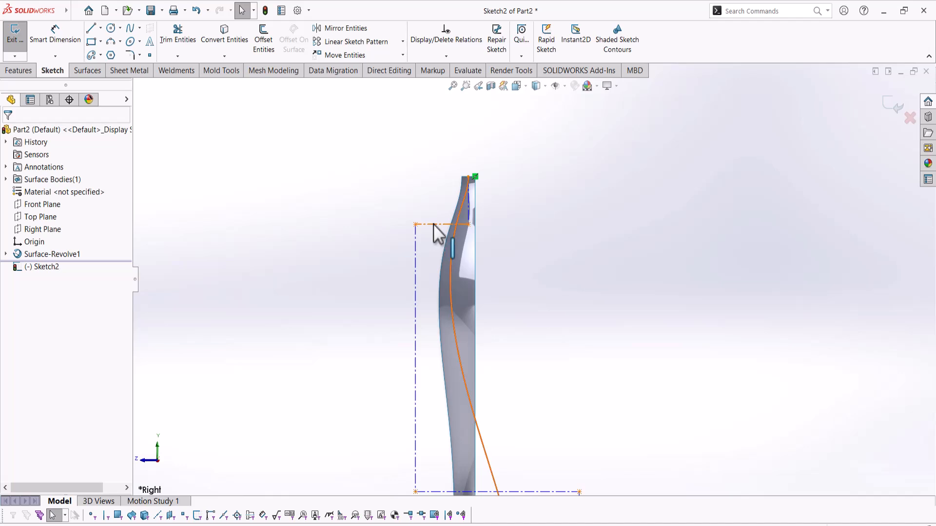
left_click(433, 292)
left_click(396, 305)
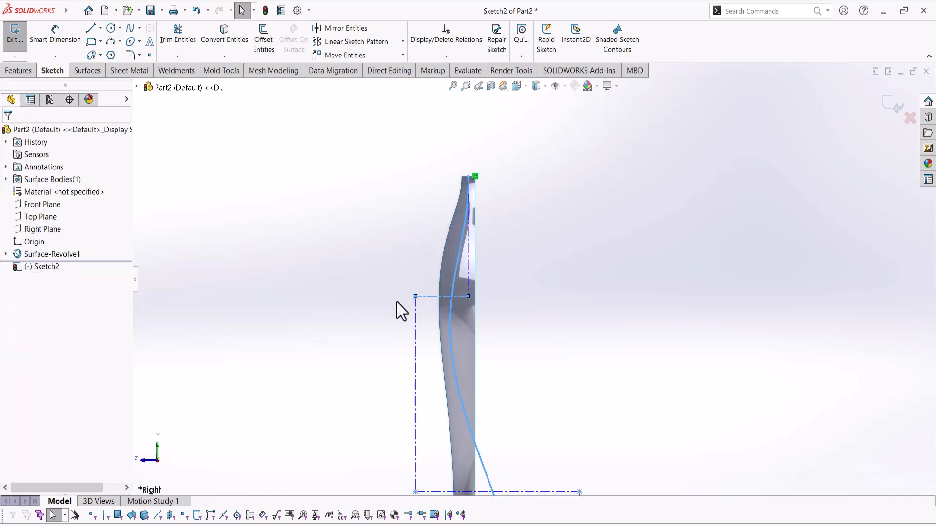
- Move the lower vertical control segment inward so it lies just beyond the surface's straight vertical edge
scroll(513, 394, "up", 3)
scroll(542, 345, "down", 3)
left_click_drag(544, 340, 500, 342)
left_click(531, 324)
- Slope the middle control segment by lowering its vertex on the wavy-edge side and raising its vertex on the straight-edge side
scroll(499, 223, "down", 4)
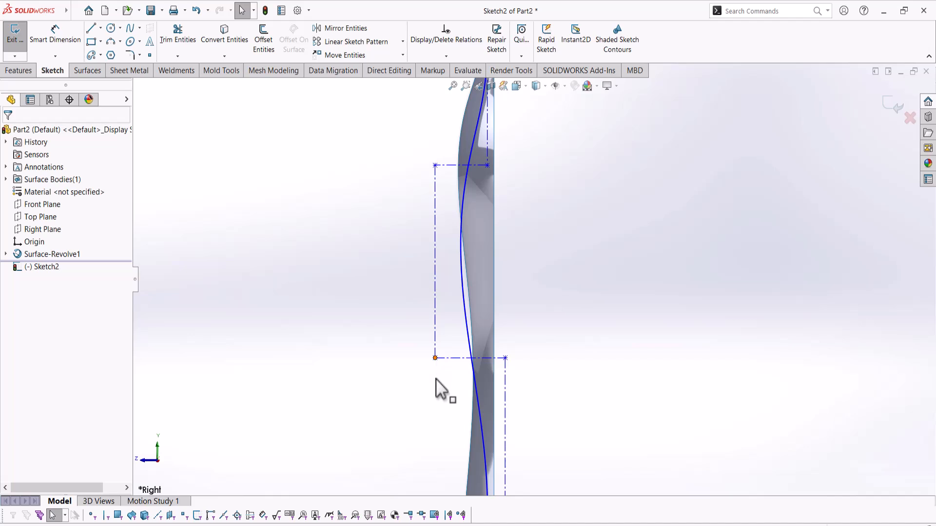
left_click_drag(436, 376, 436, 409)
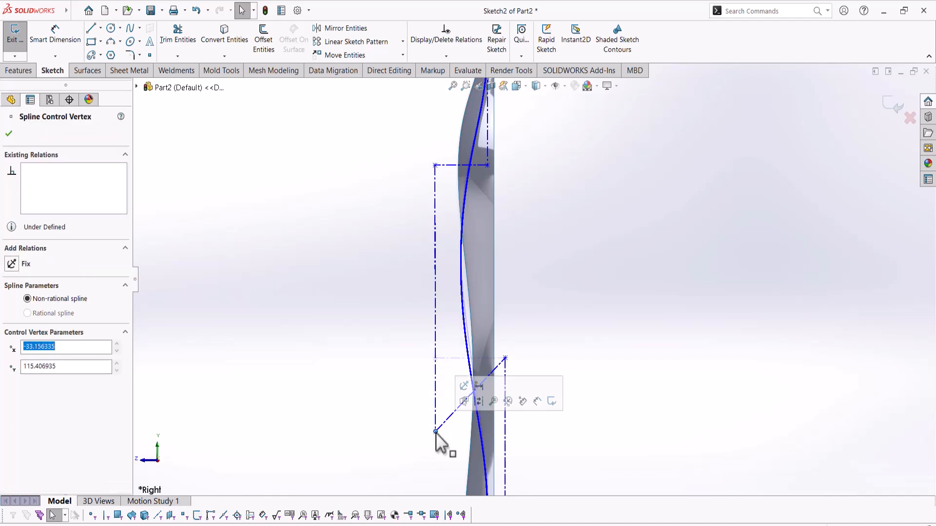
left_click(565, 321)
left_click_drag(503, 357, 508, 269)
left_click(558, 356)
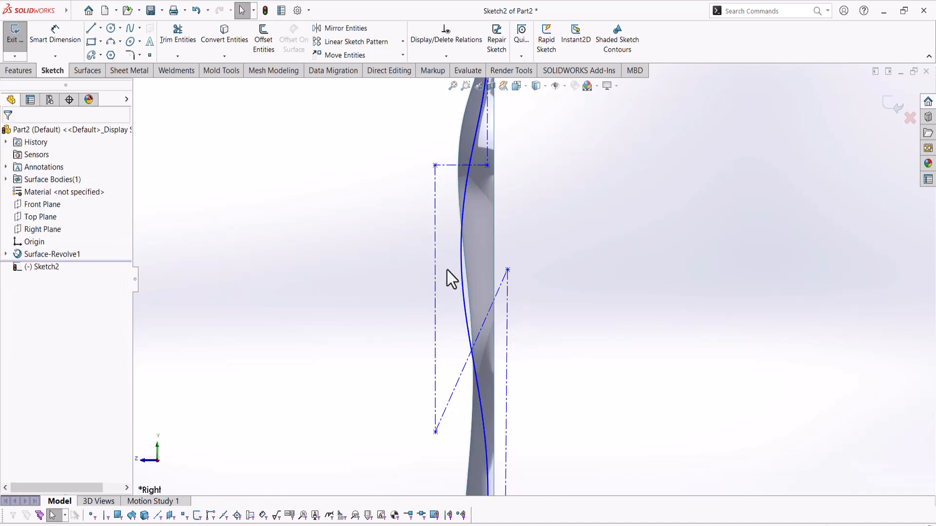
- Move the upper outer control segment inward so it lies close to the surface's wavy edge
left_click(435, 284)
left_click_drag(445, 279, 456, 279)
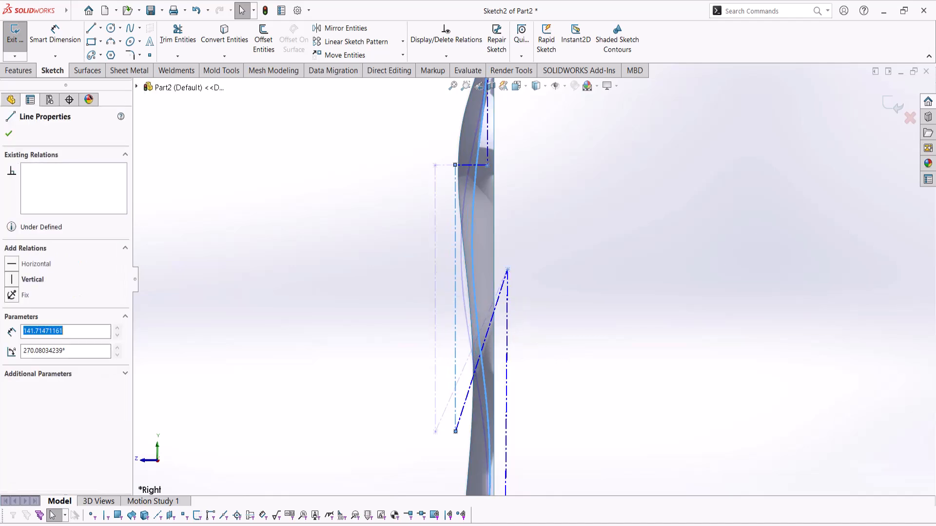
left_click(448, 237)
- Raise the upper outer control segment's top vertex to about X -26, Y 297, and raise its bottom vertex as well
scroll(477, 209, "up", 3)
scroll(502, 200, "down", 3)
left_click_drag(517, 316, 510, 242)
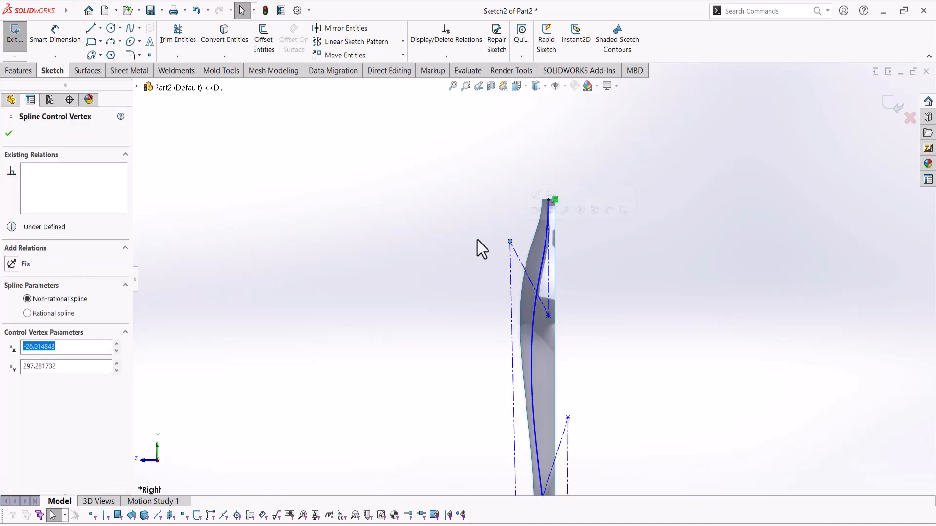
left_click(478, 241)
scroll(529, 280, "up", 2)
left_click_drag(524, 451, 520, 346)
left_click(570, 438)
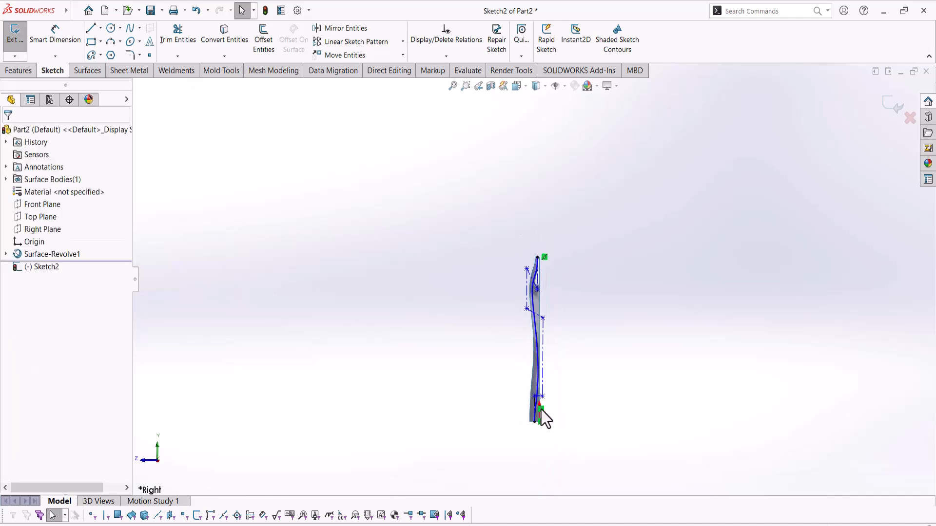
- Move the lower vertex beyond the straight edge across to the wavy-edge side and insert a control vertex on the long segment above it
scroll(541, 411, "down", 5)
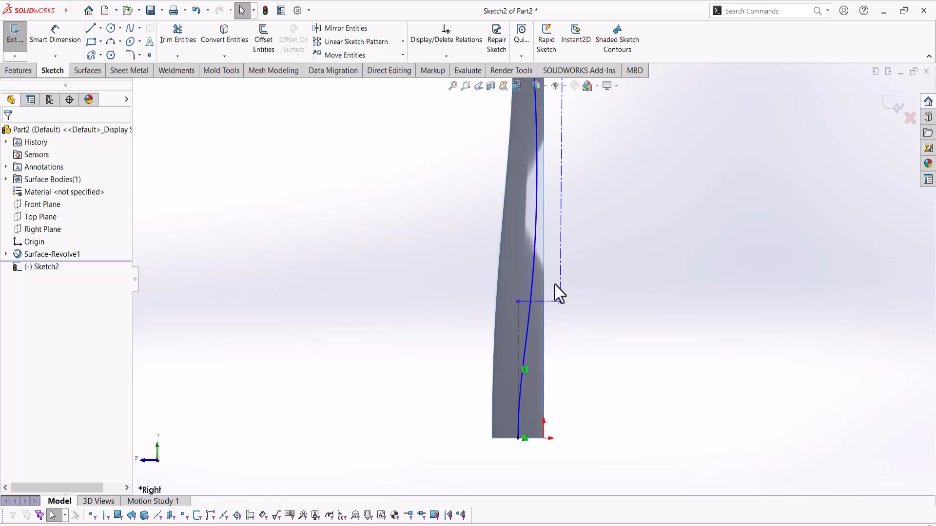
left_click_drag(560, 301, 433, 276)
left_click(456, 210)
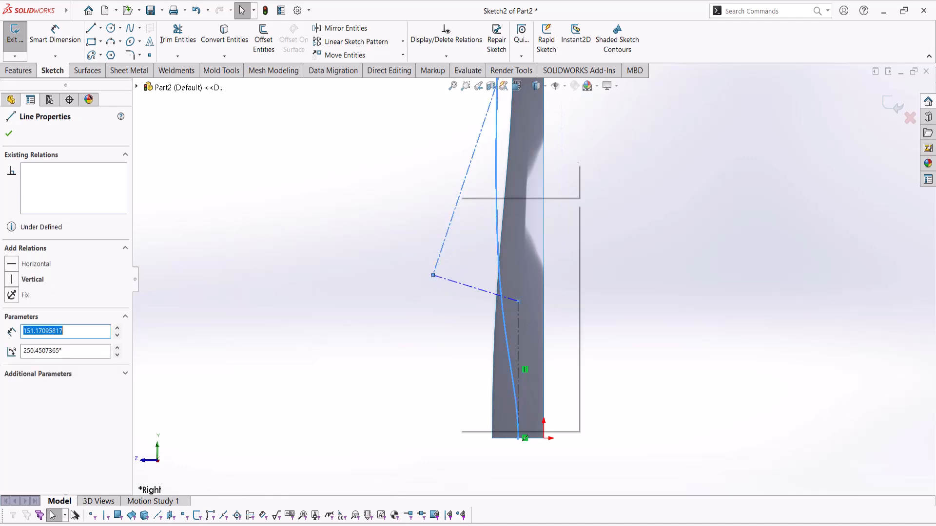
right_click(460, 164)
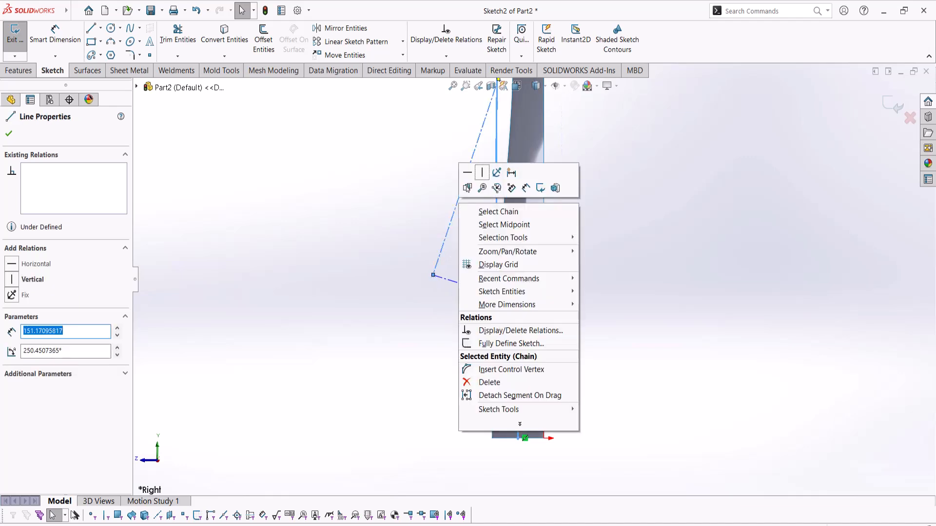
left_click(509, 370)
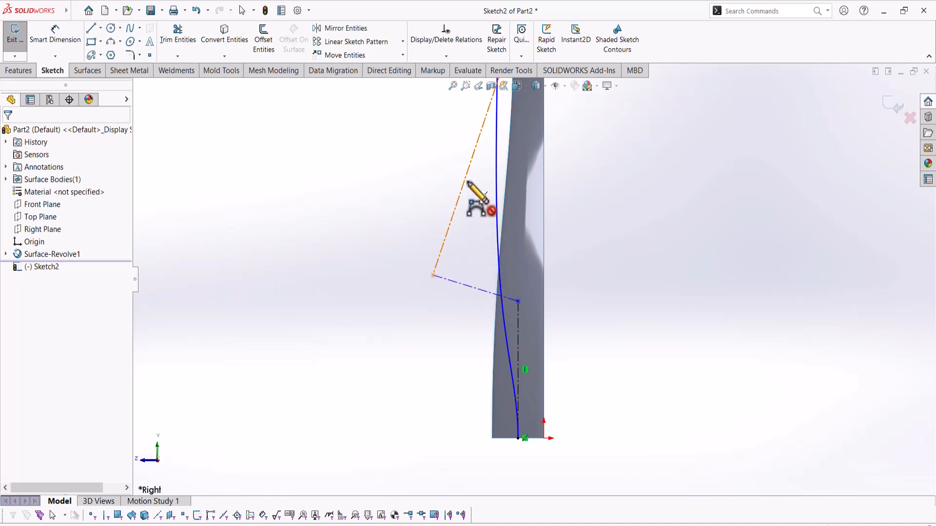
left_click(466, 182)
right_click(507, 204)
left_click(529, 216)
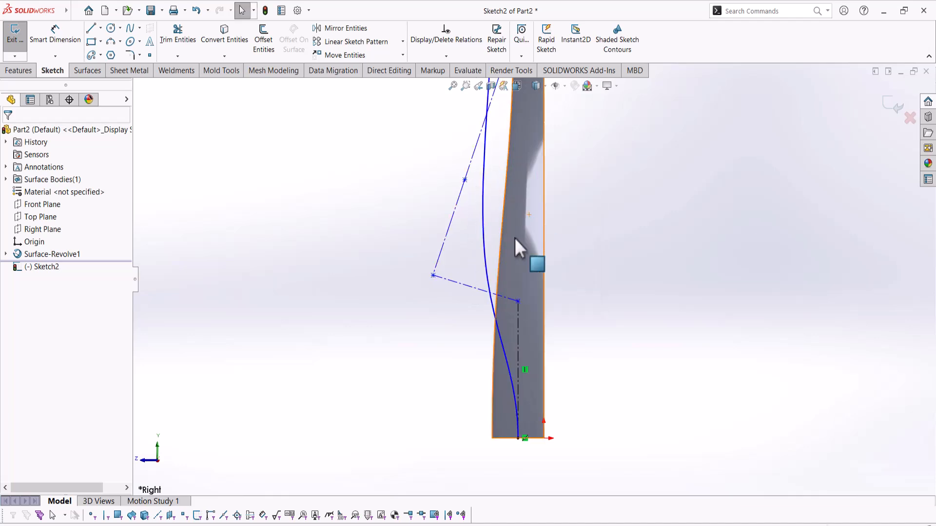
- Move the inserted control vertex well beyond the straight edge and the upper outer segment's bottom vertex to about X -31, Y 211
scroll(548, 202, "up", 6)
scroll(555, 195, "down", 8)
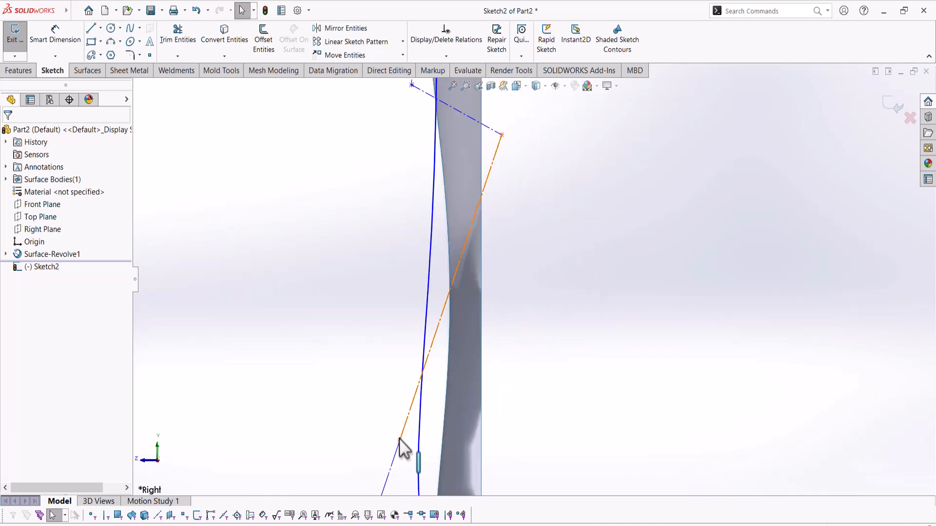
left_click_drag(399, 441, 560, 410)
scroll(550, 404, "up", 6)
scroll(537, 307, "down", 4)
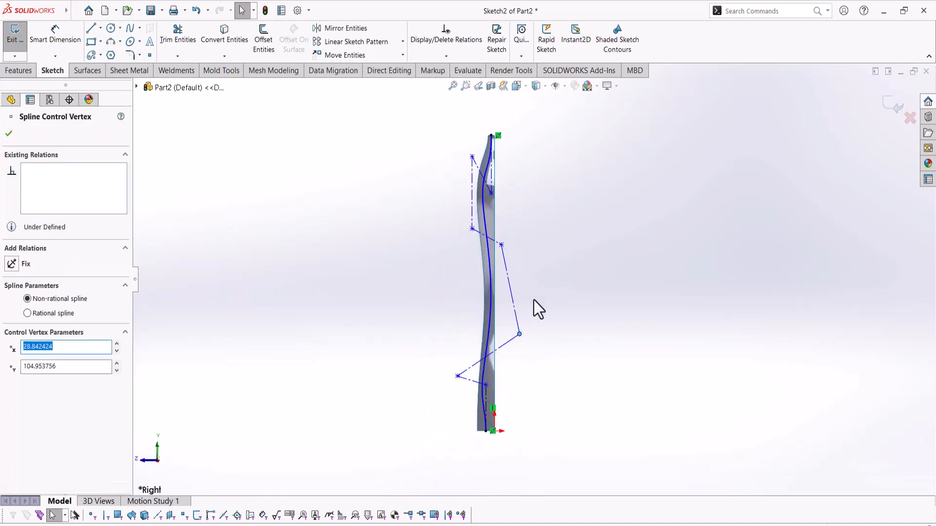
left_click(525, 305)
left_click(514, 311)
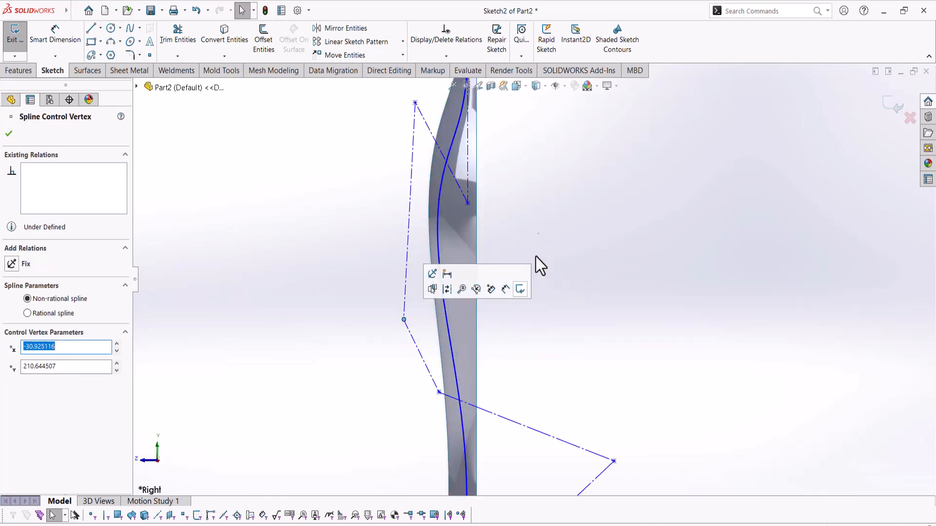
left_click(536, 256)
- Move the vertex below the upper outer segment to about X -19, Y 198, and the uppermost inner vertex to about X -3, Y 242
left_click_drag(439, 392, 433, 352)
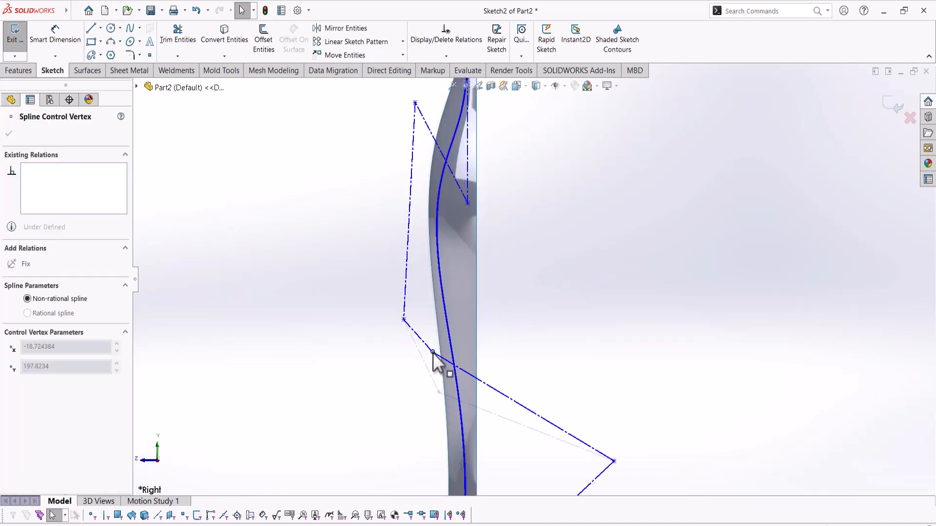
left_click(502, 222)
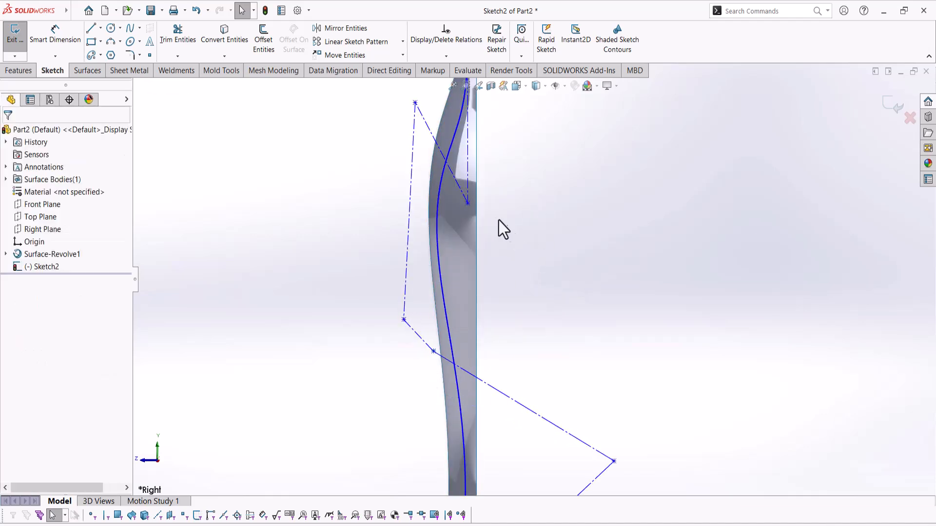
left_click_drag(468, 204, 469, 241)
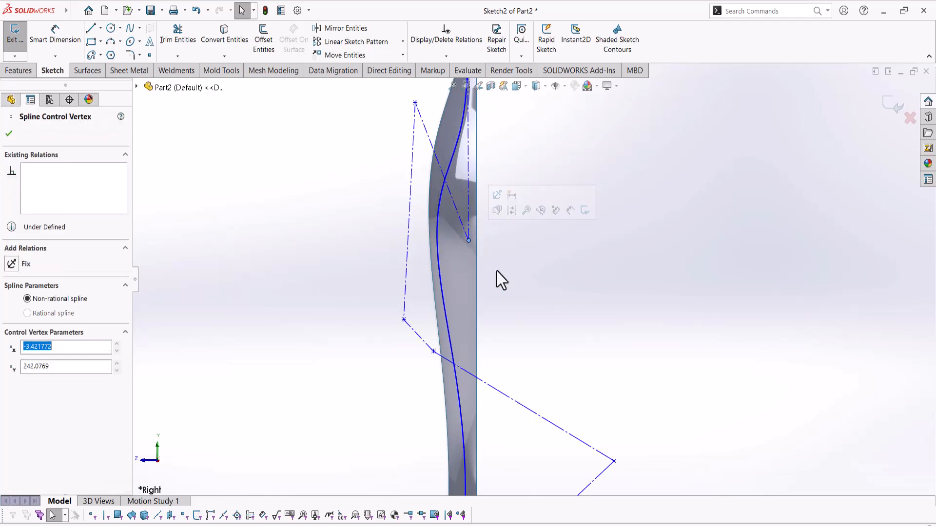
left_click(494, 268)
- Check the wavy style spline along the full height of the surface and exit the sketch
scroll(495, 274, "up", 3)
scroll(560, 236, "down", 3)
scroll(572, 348, "up", 3)
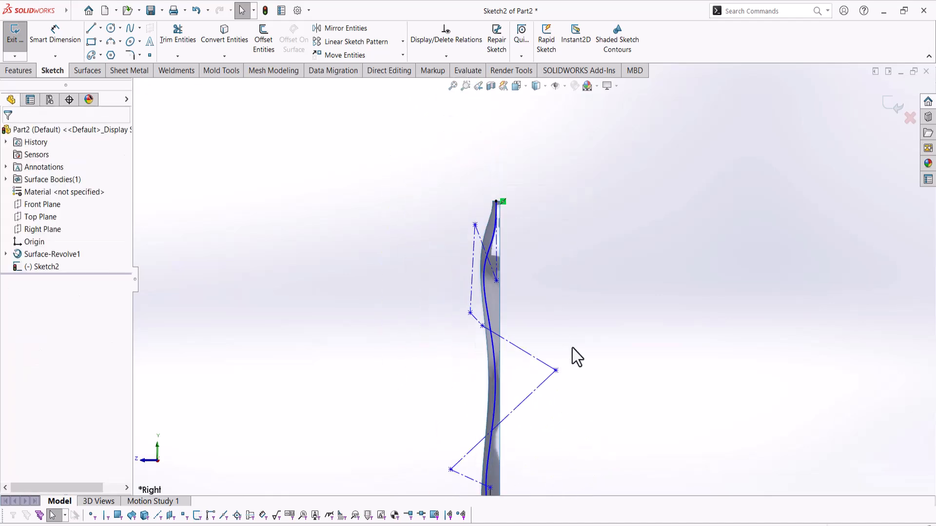
scroll(535, 364, "up", 2)
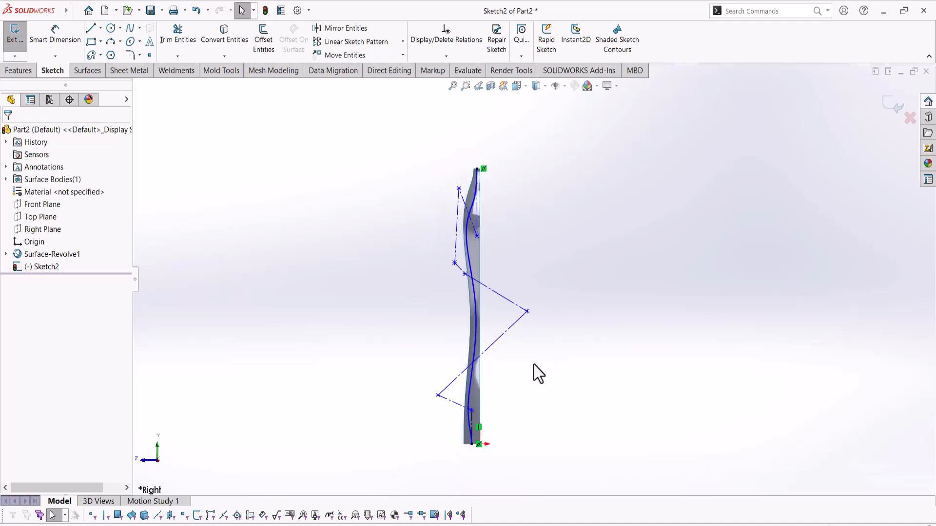
scroll(533, 363, "down", 5)
scroll(546, 358, "up", 2)
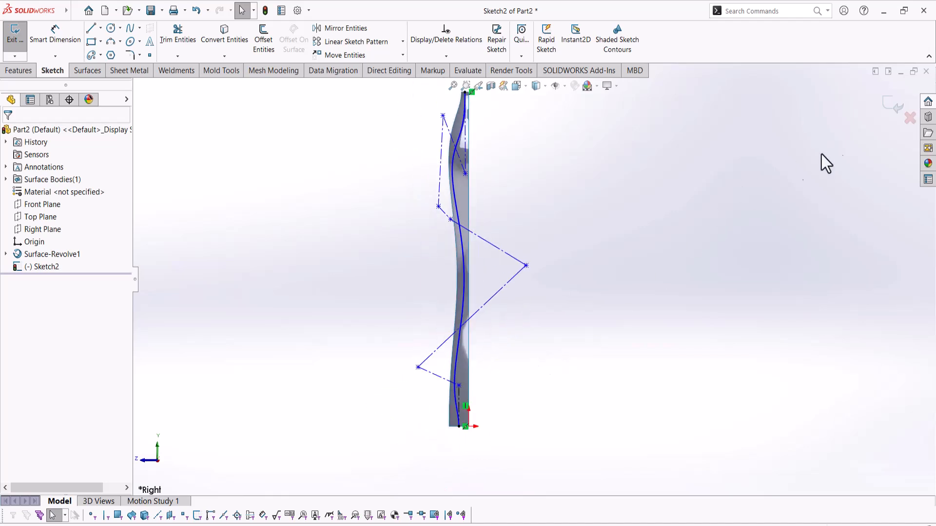
scroll(493, 193, "down", 6)
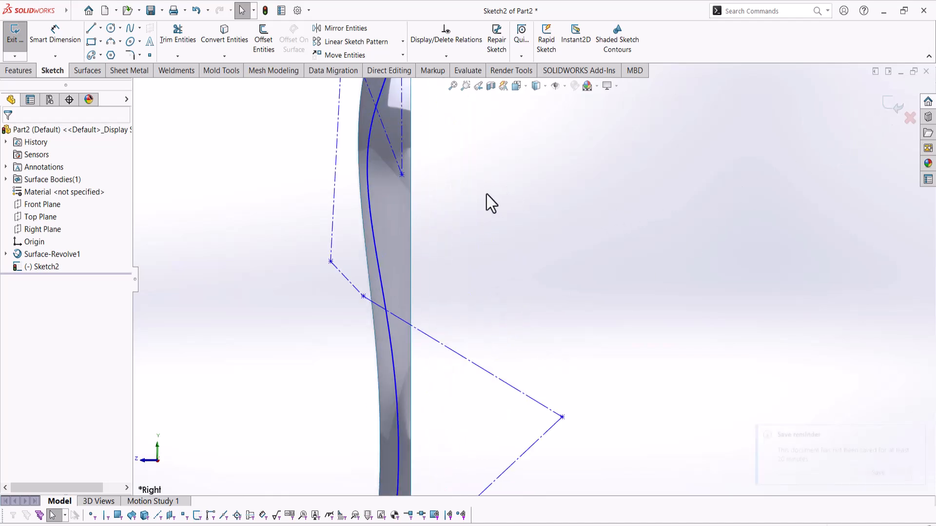
left_click_drag(300, 220, 311, 225)
scroll(528, 302, "up", 3)
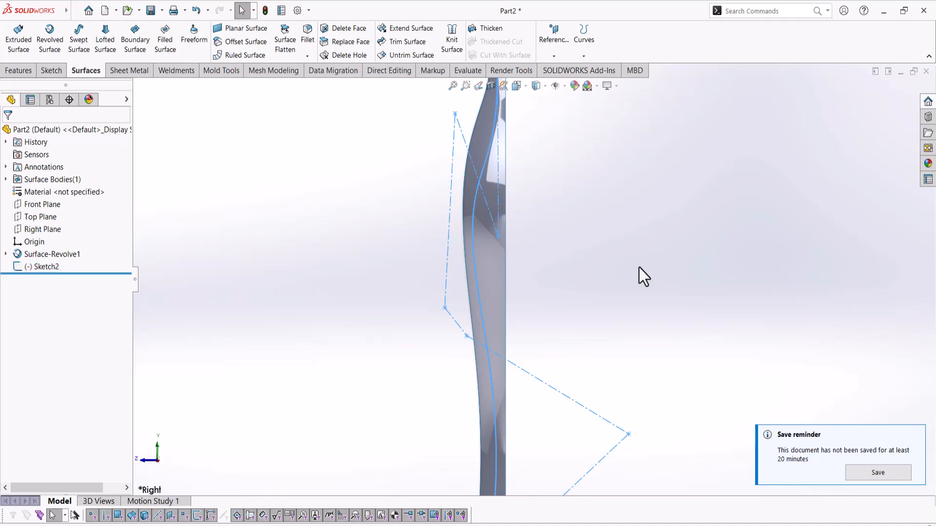
- Edit the style spline sketch and offset the spline 1 mm bi-directionally, converting the base geometry to construction
left_click(475, 260)
left_click(502, 213)
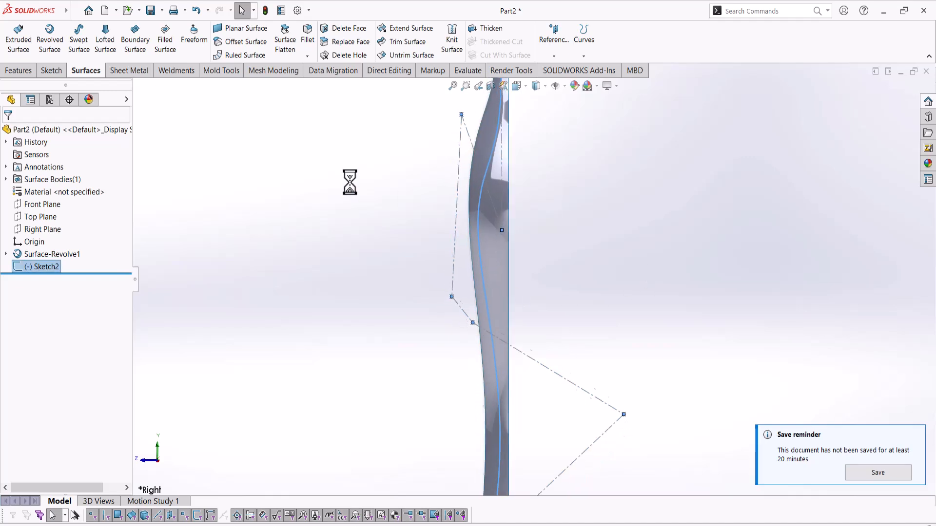
left_click(262, 48)
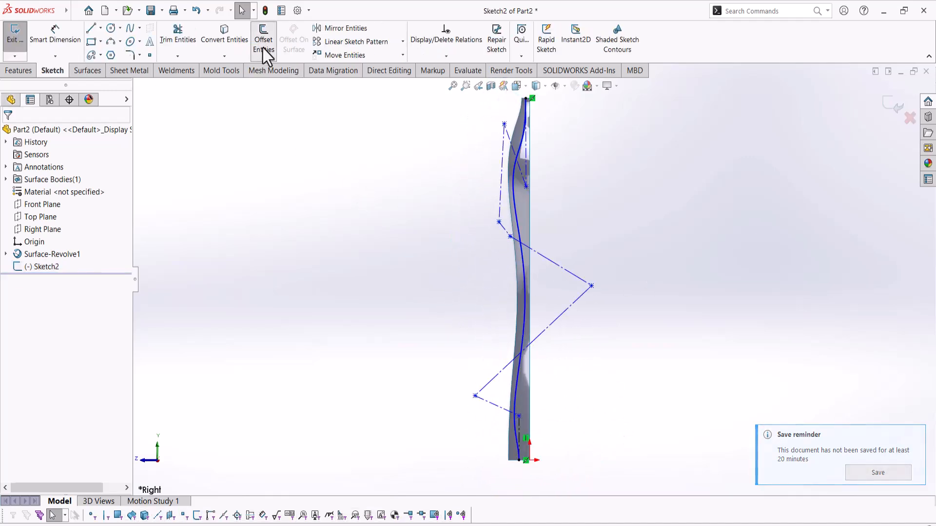
type("1")
key("Return")
left_click(27, 222)
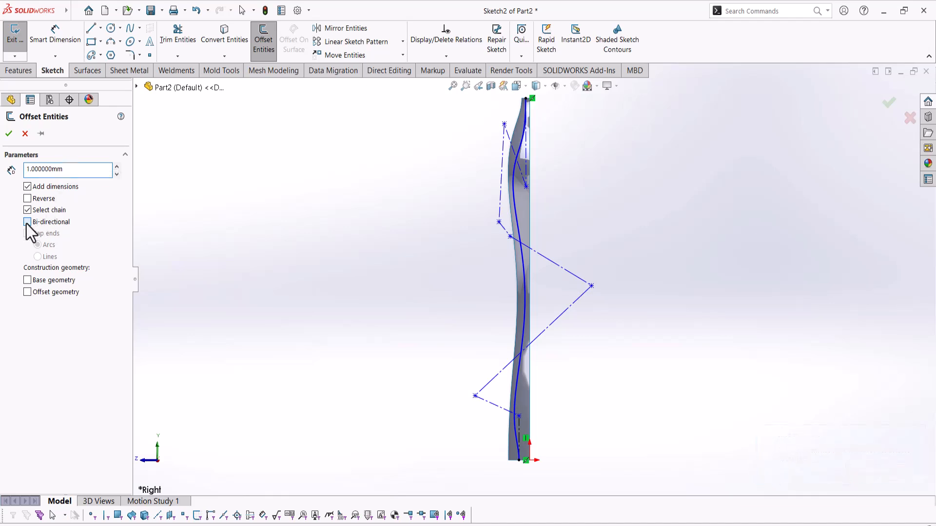
scroll(554, 144, "down", 4)
left_click(460, 195)
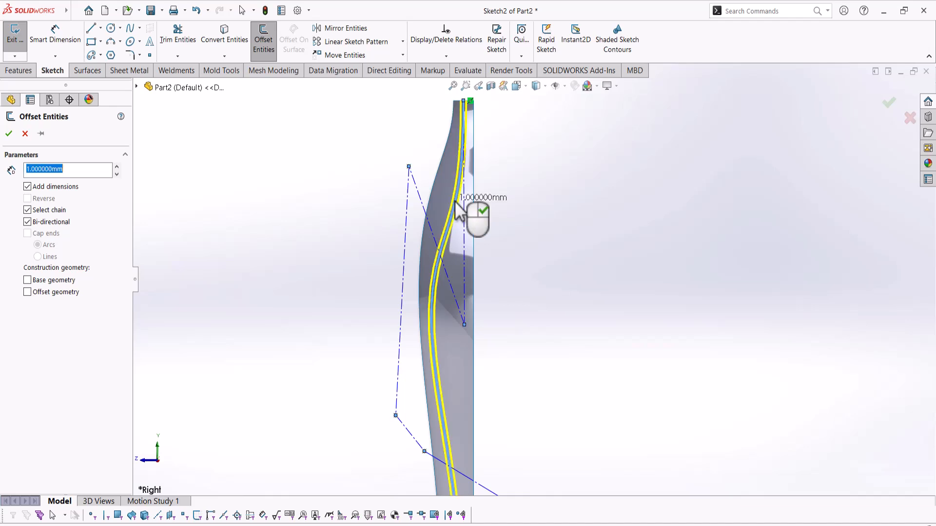
scroll(455, 182, "down", 4)
scroll(454, 176, "up", 5)
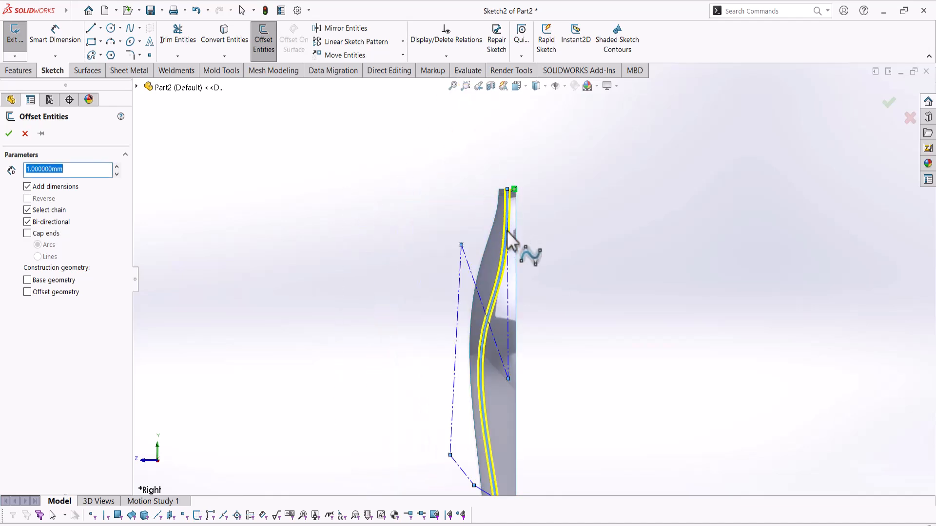
left_click(25, 282)
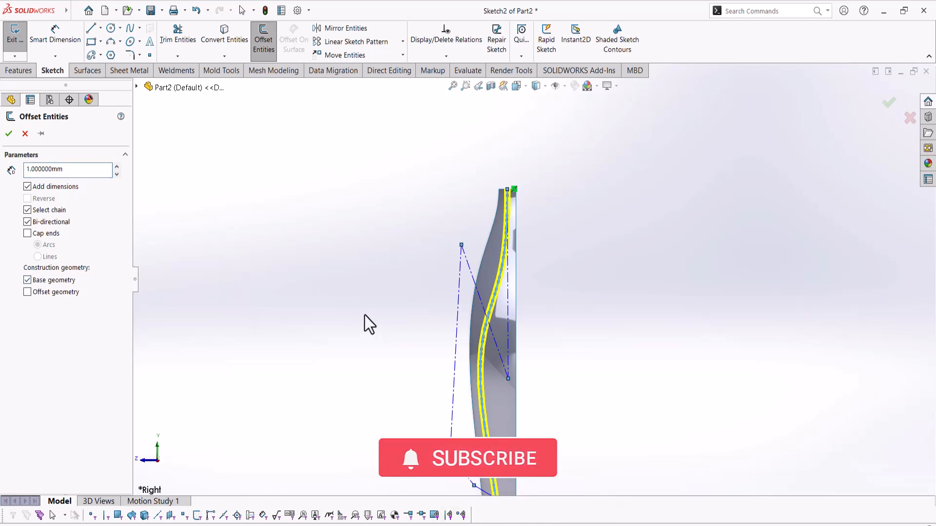
left_click(9, 133)
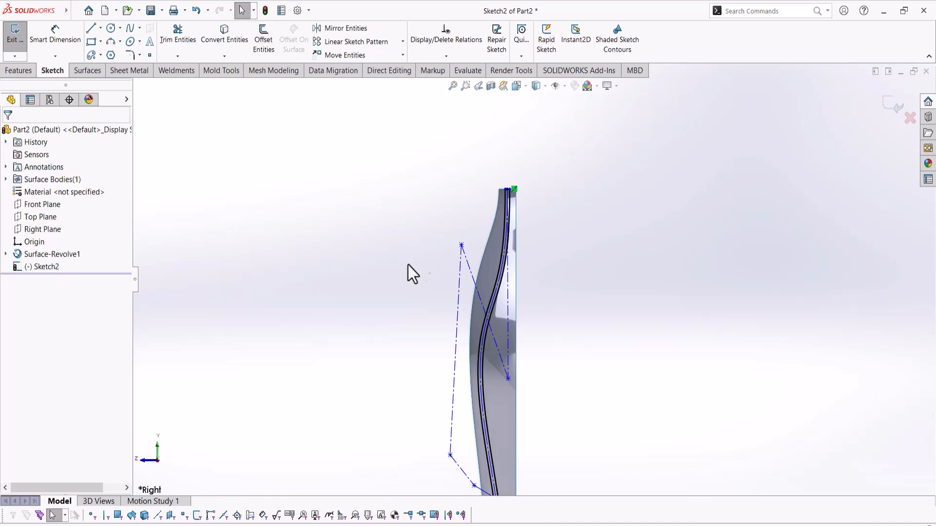
- Trim the revolved surface with the offset spline sketch as a Standard trim tool, keeping only the narrow strip between the offset curves
scroll(530, 236, "down", 5)
scroll(405, 376, "up", 6)
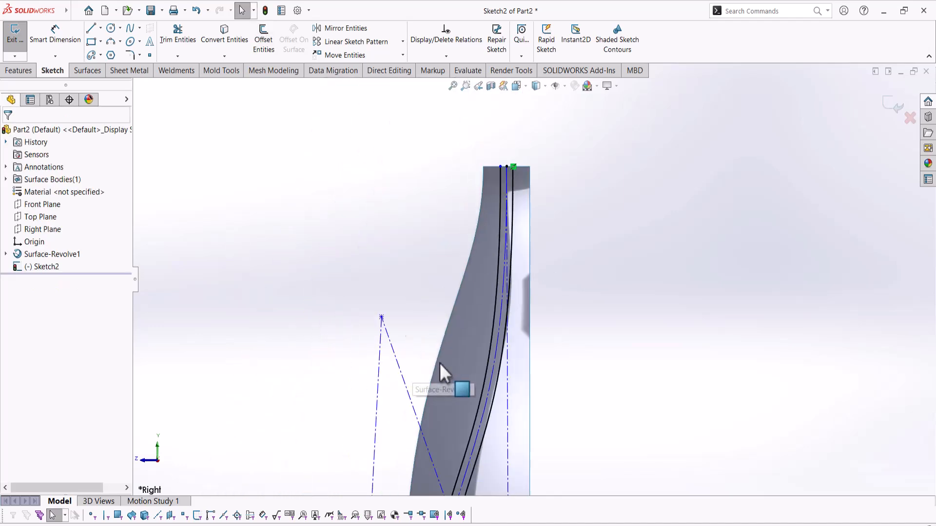
scroll(536, 255, "down", 3)
scroll(461, 268, "up", 5)
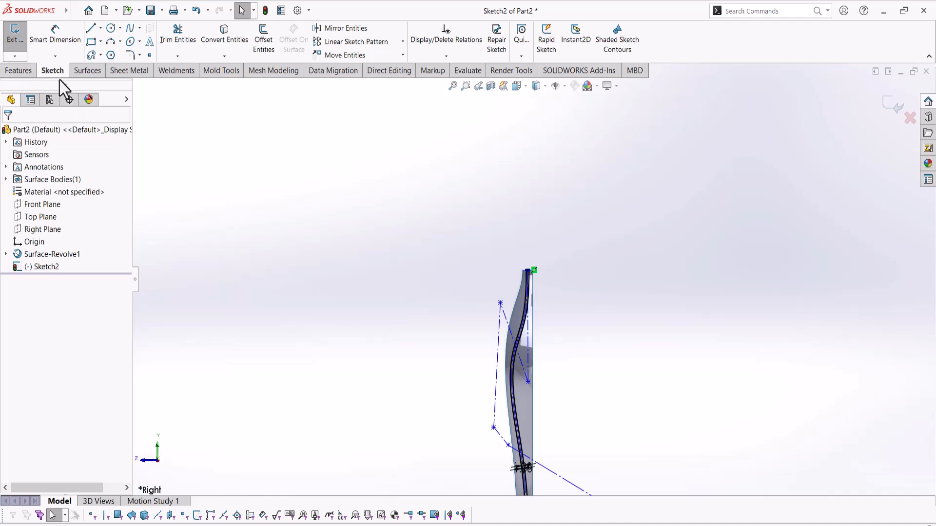
left_click(84, 71)
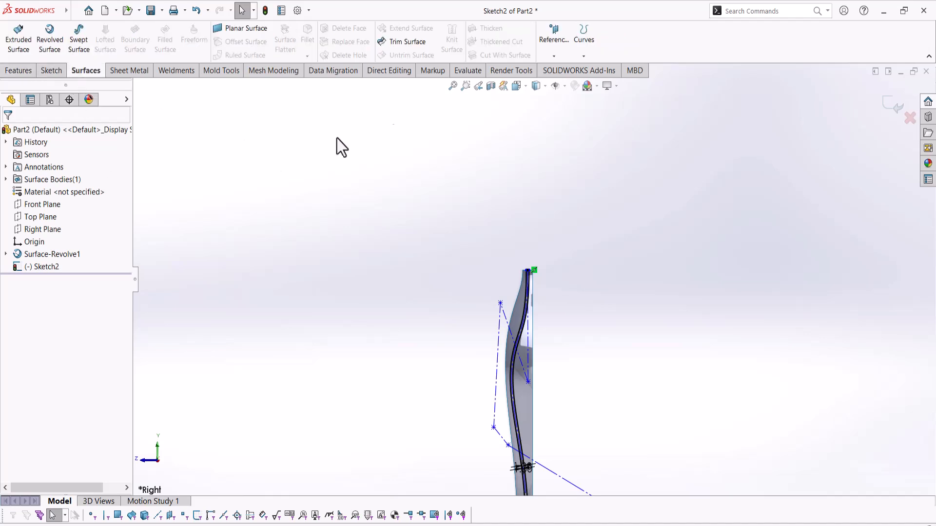
left_click(399, 41)
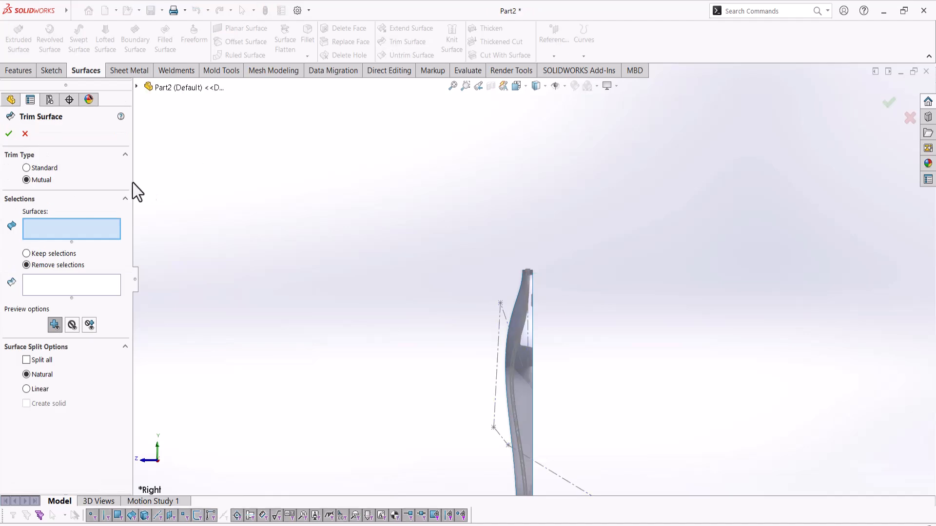
left_click(54, 171)
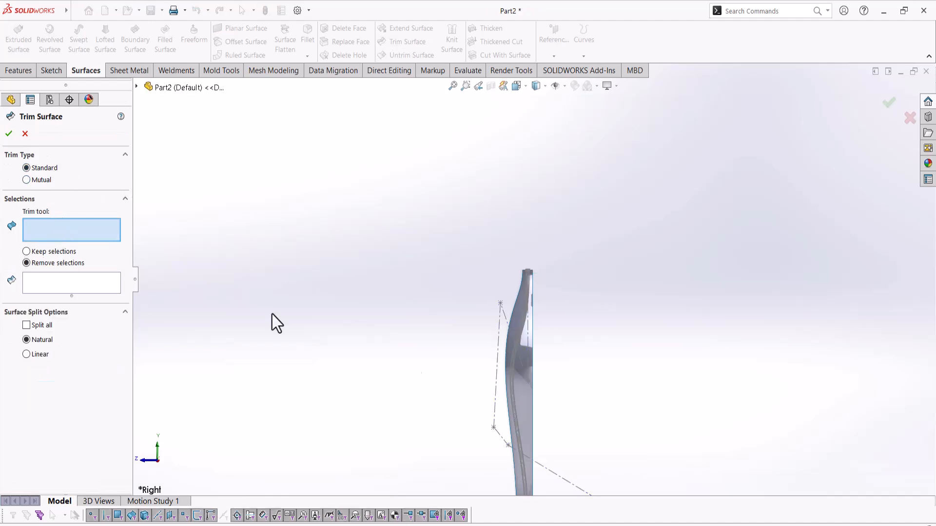
left_click(513, 344)
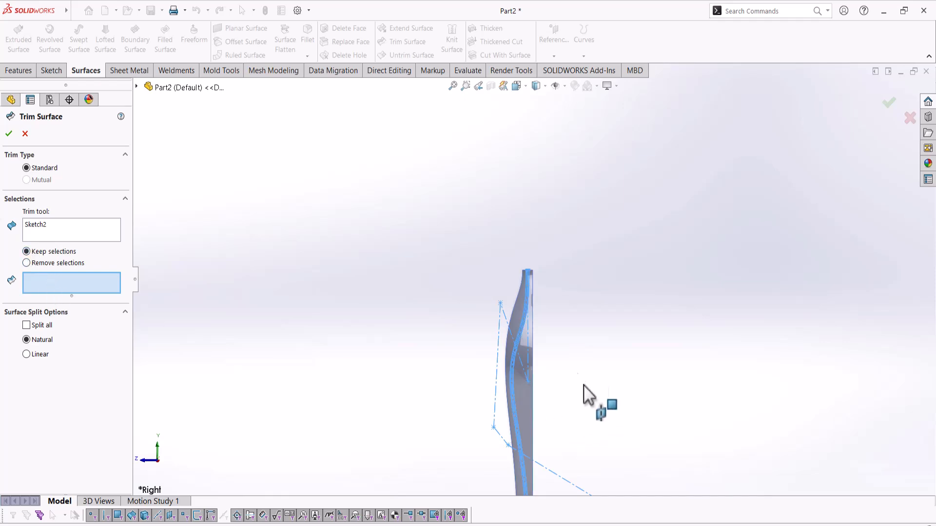
scroll(584, 395, "down", 8)
left_click(442, 302)
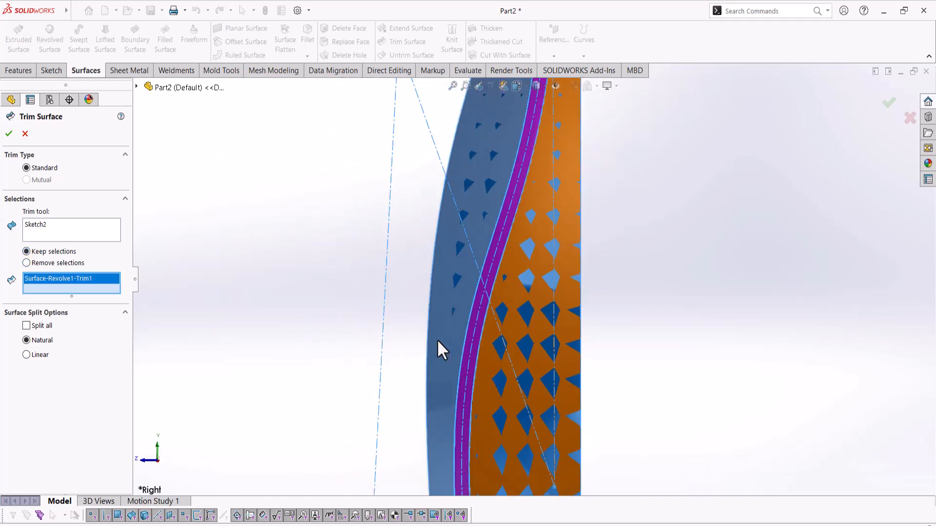
scroll(401, 294, "up", 4)
left_click(4, 136)
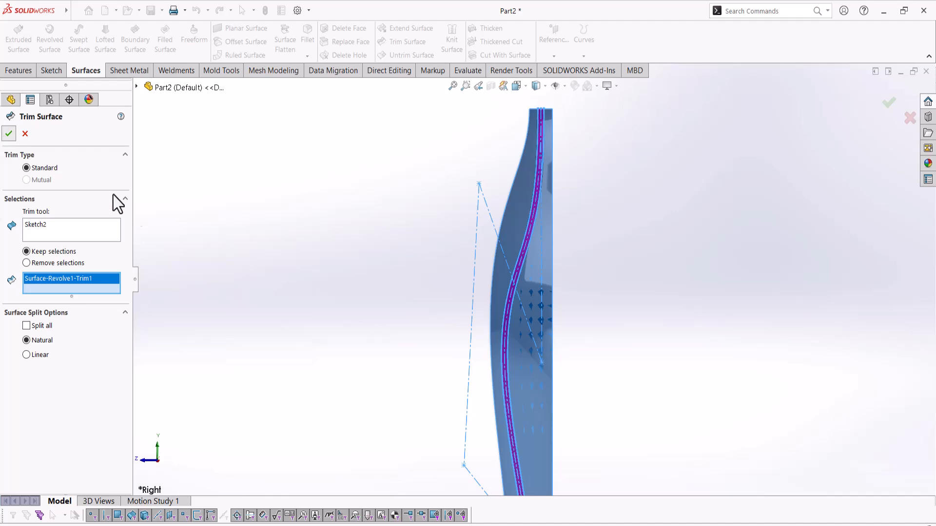
- Mirror the trimmed wavy strip surface body about the Front Plane
scroll(541, 376, "down", 3)
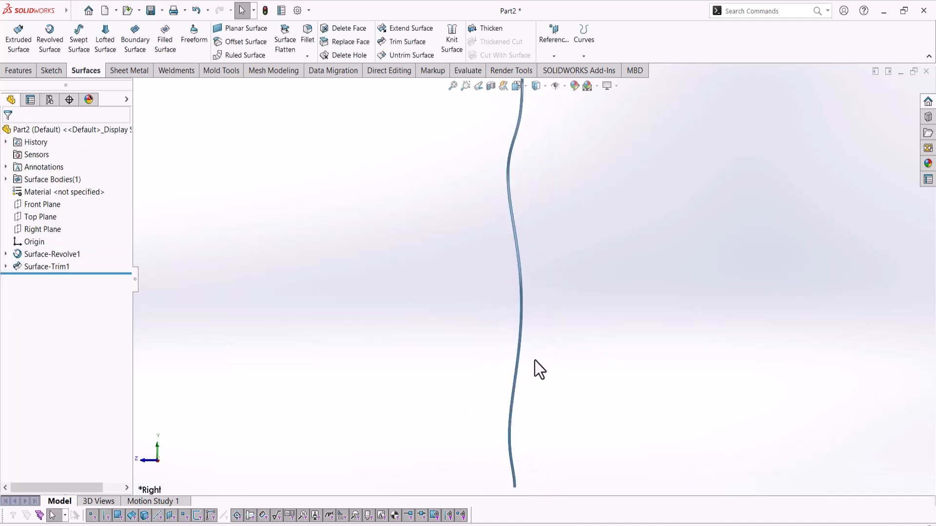
scroll(578, 303, "up", 2)
scroll(538, 201, "down", 3)
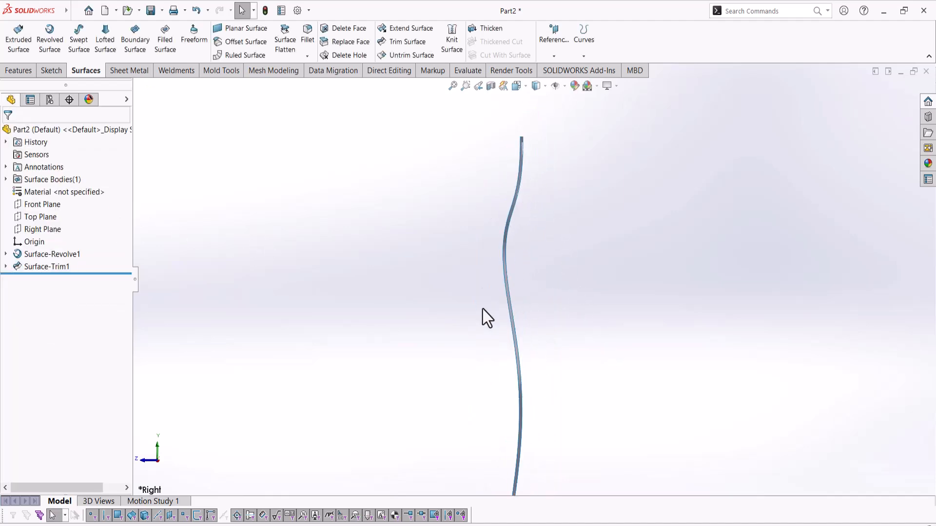
scroll(536, 356, "up", 1)
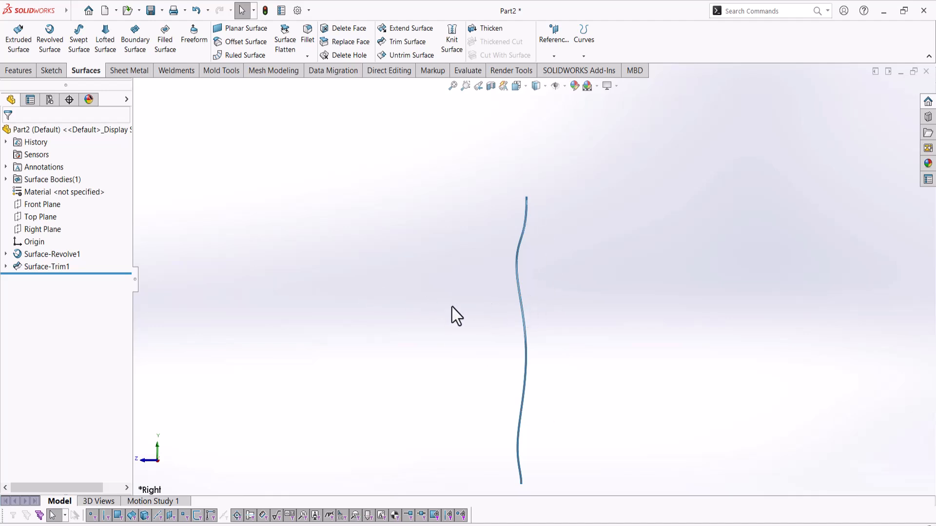
left_click(39, 205)
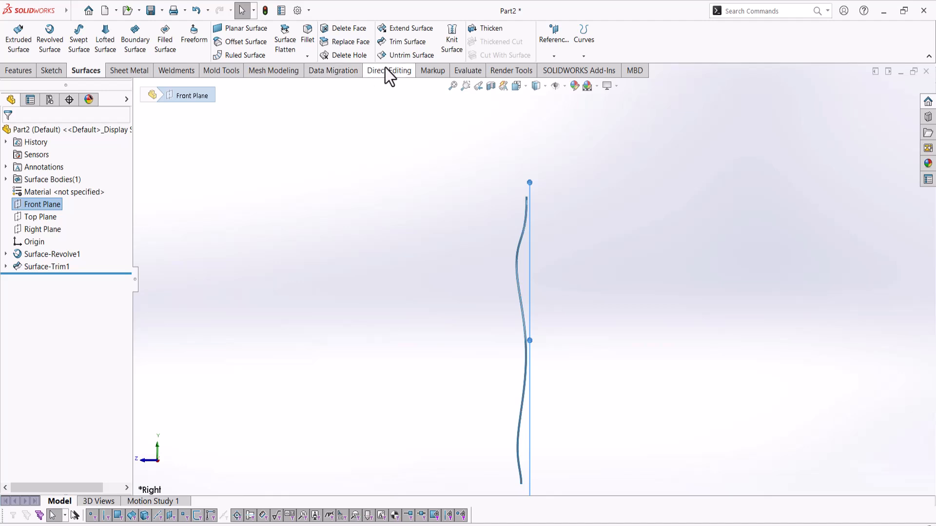
left_click(20, 70)
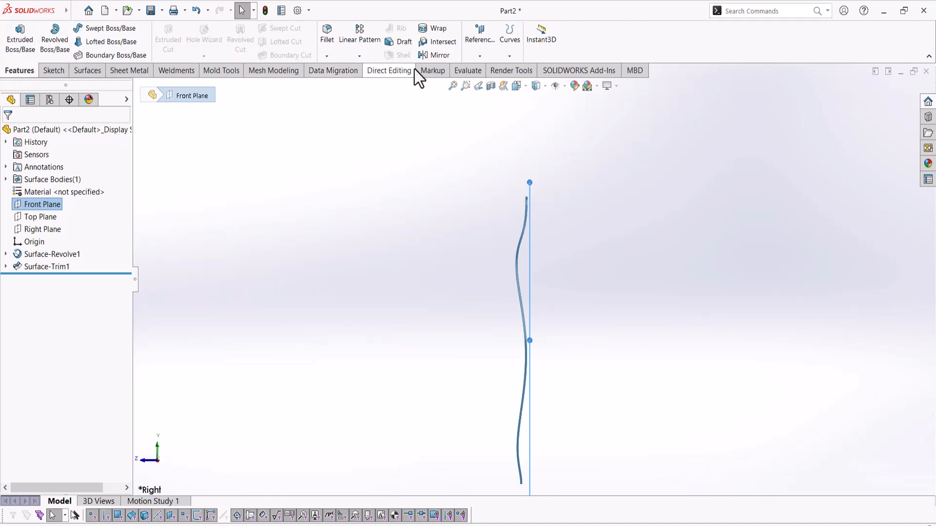
left_click(429, 55)
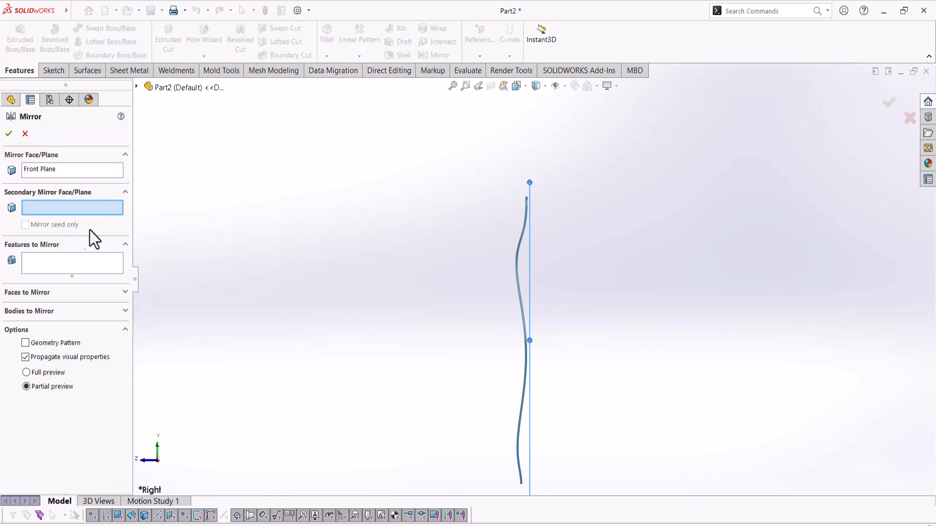
left_click(29, 311)
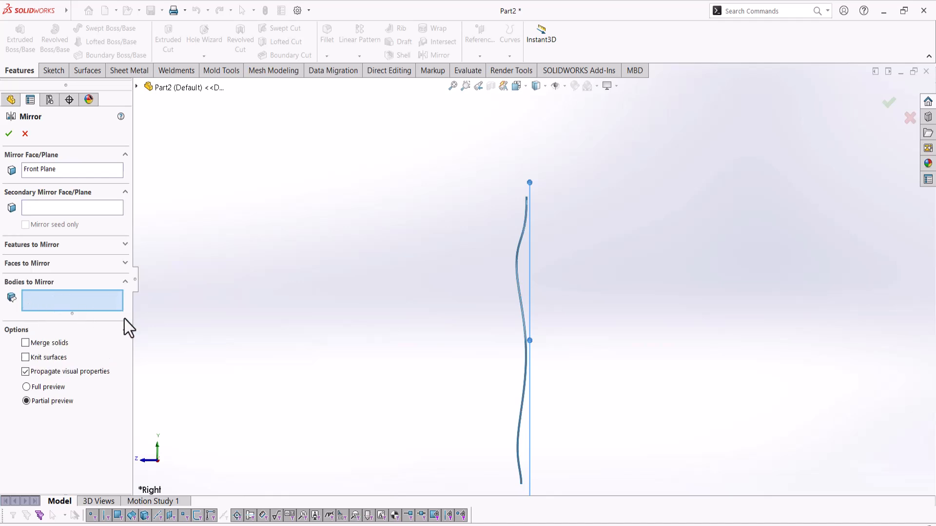
scroll(487, 234, "down", 3)
left_click(490, 229)
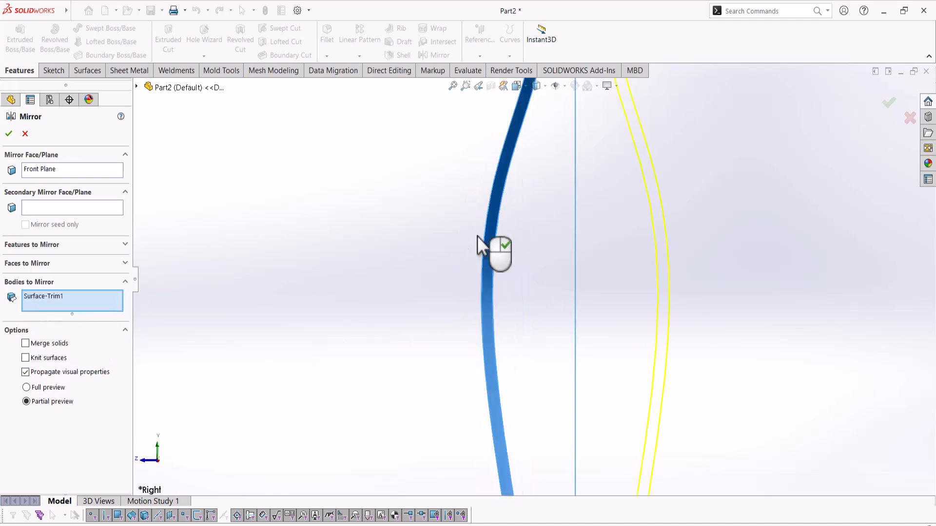
scroll(459, 250, "up", 2)
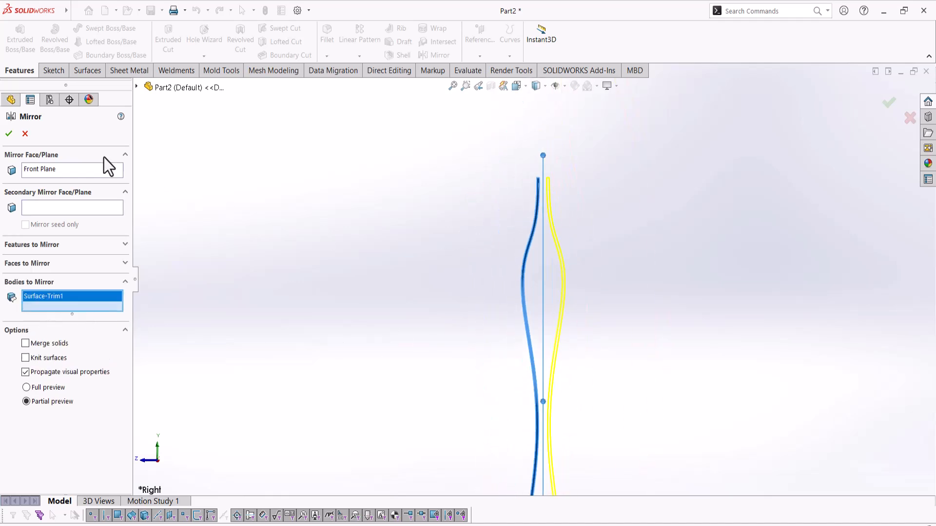
left_click(8, 134)
- Inspect the mirrored strip beside the original, from the side and from an angled view
scroll(555, 263, "down", 5)
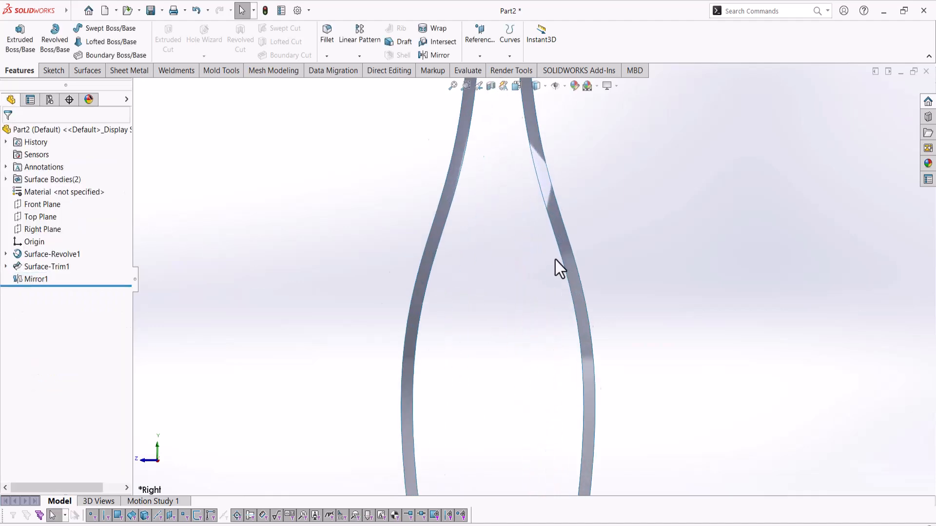
left_click(558, 227)
scroll(546, 244, "up", 5)
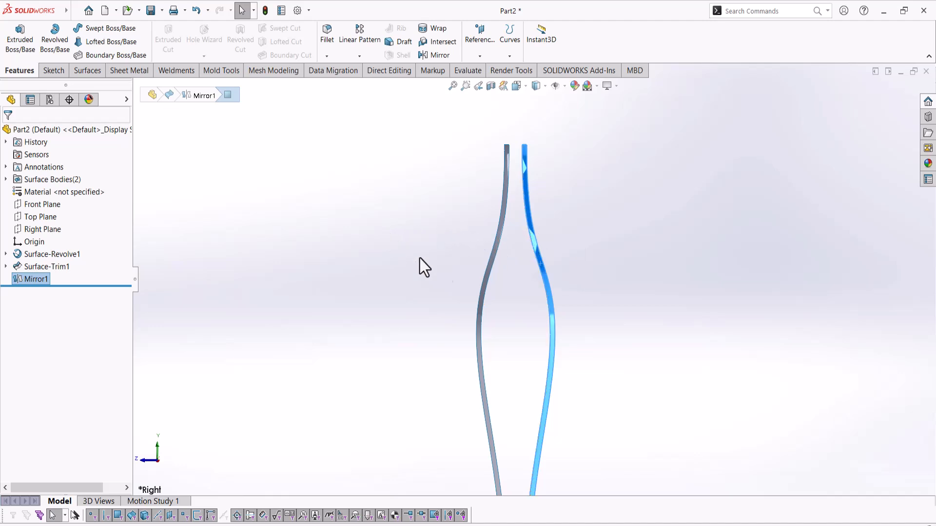
left_click(467, 289)
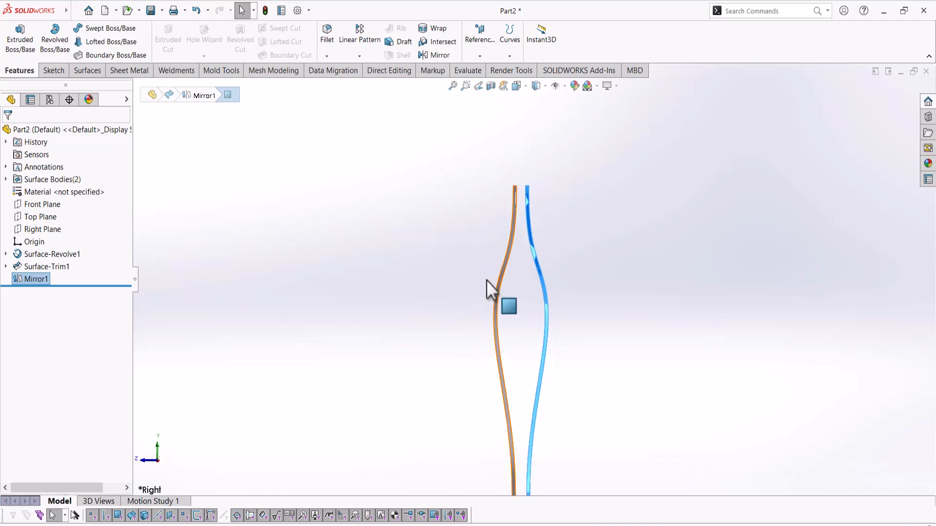
scroll(439, 258, "up", 3)
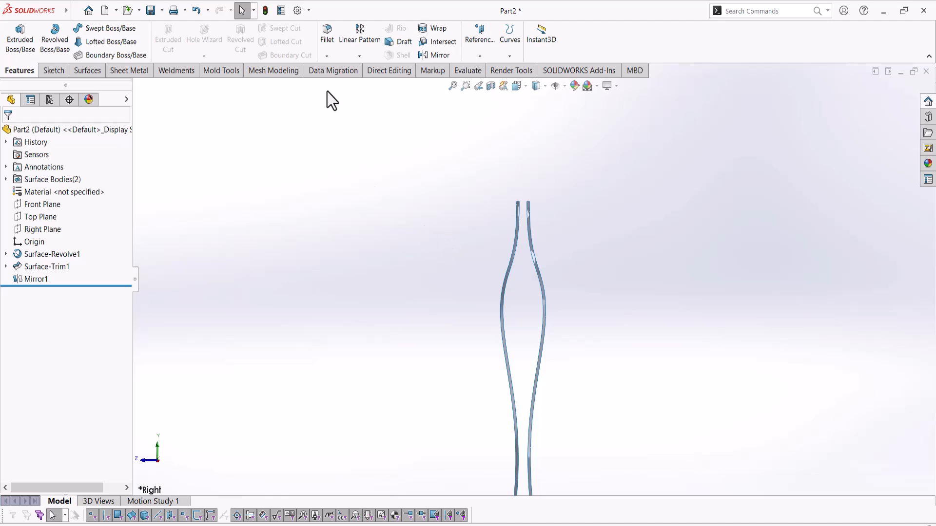
middle_click_drag(385, 243, 466, 277)
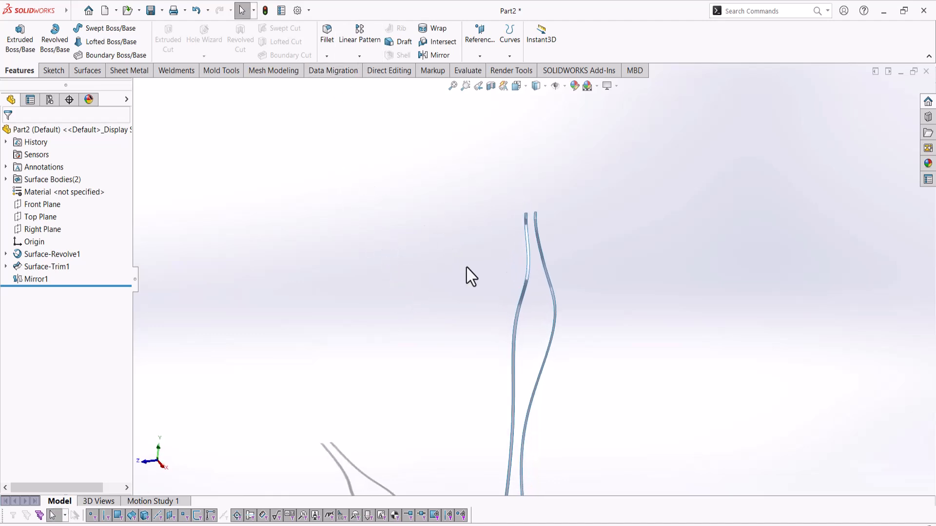
- Create a reference axis at the intersection of the Right Plane and the Front Plane
left_click(37, 226)
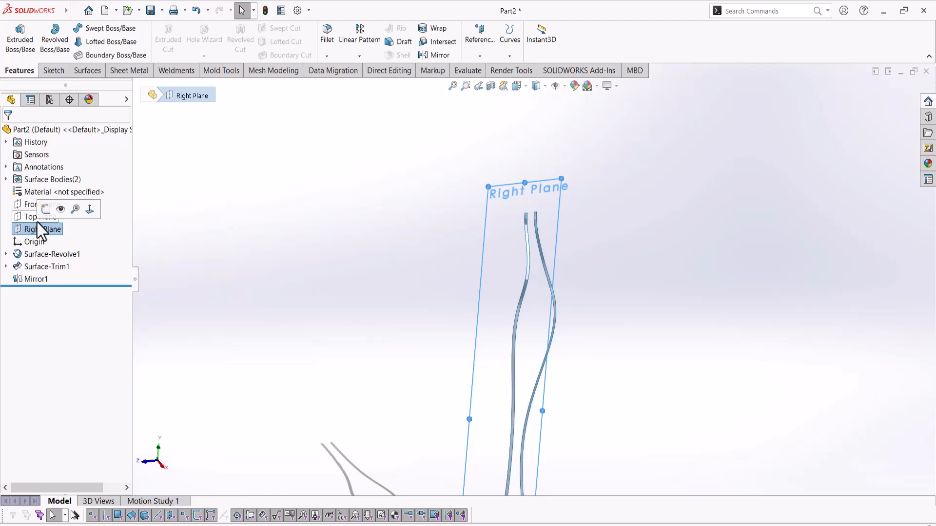
left_click(165, 220)
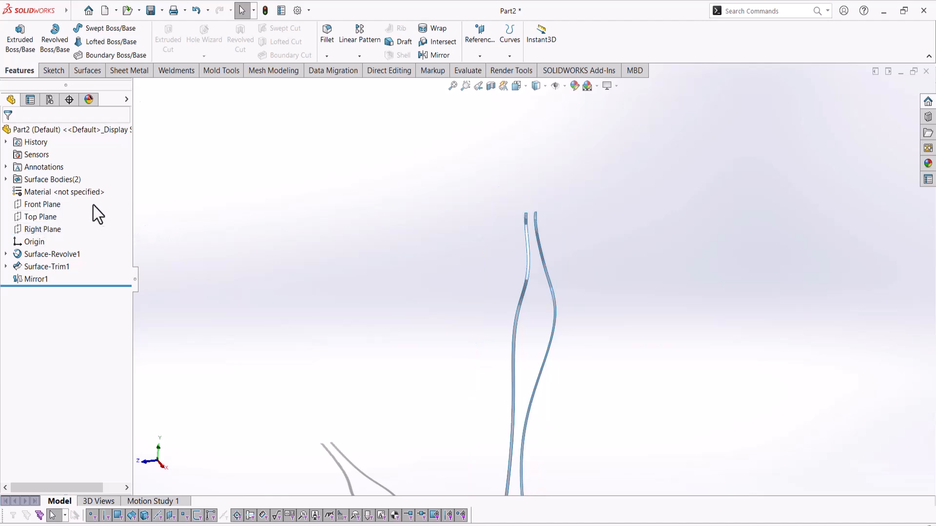
left_click(40, 204)
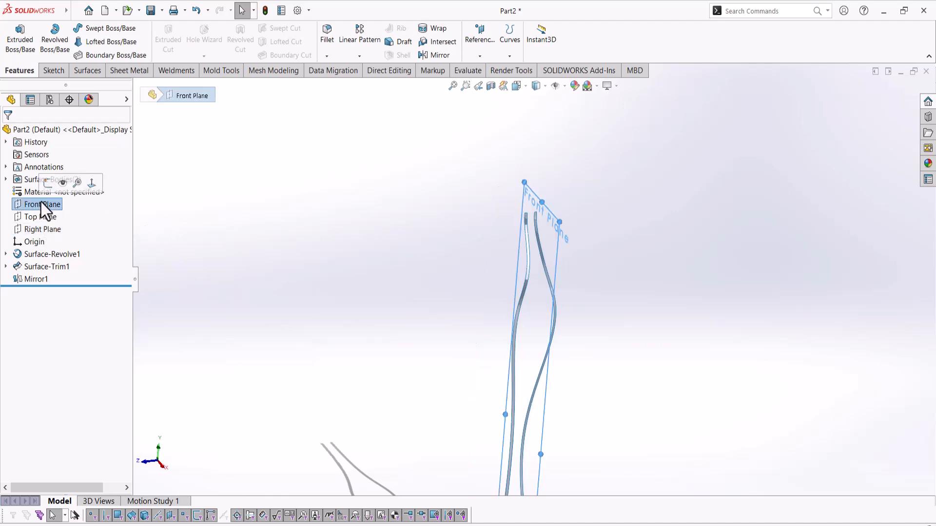
left_click(48, 230)
left_click(481, 59)
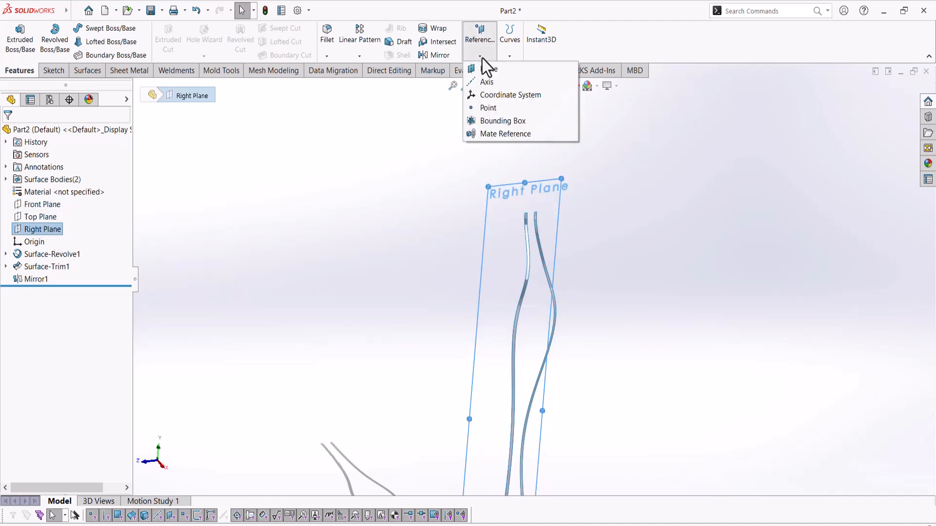
left_click(487, 84)
left_click(9, 133)
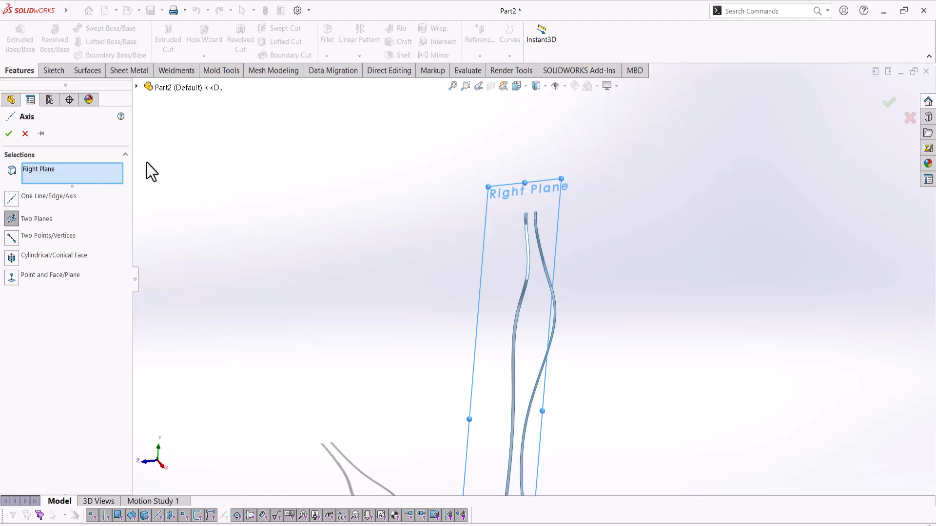
left_click(137, 87)
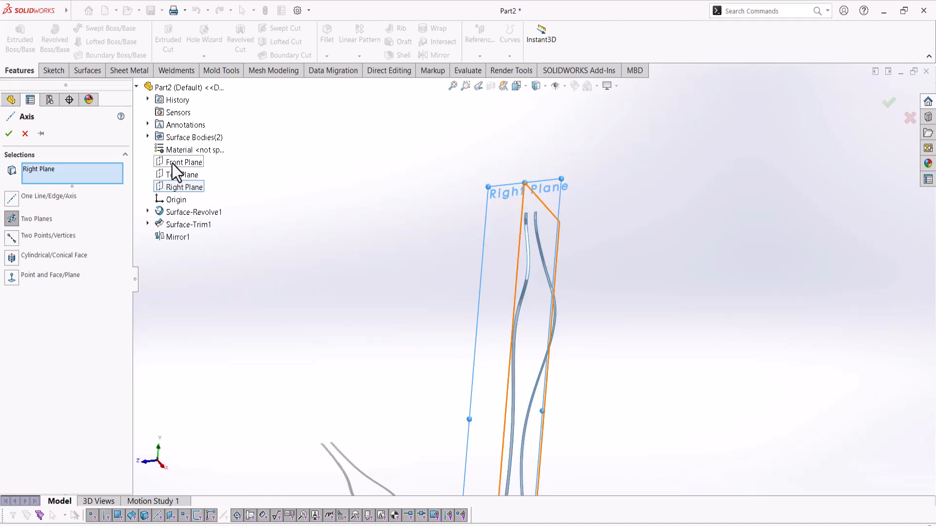
left_click(171, 163)
left_click(9, 133)
- Start a circular pattern about the new central axis with equal spacing and a 30-degree angle
left_click(567, 267)
mouse_move(553, 293)
middle_mouse_down()
mouse_move(546, 265)
mouse_move(569, 291)
middle_mouse_up()
scroll(557, 284, "down", 8)
left_click(460, 252)
scroll(461, 255, "up", 8)
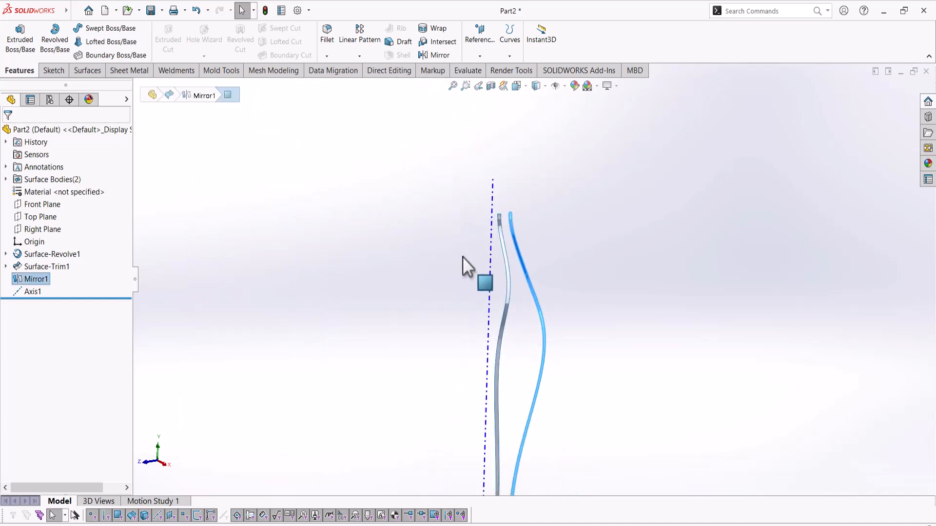
left_click(365, 217)
left_click(357, 58)
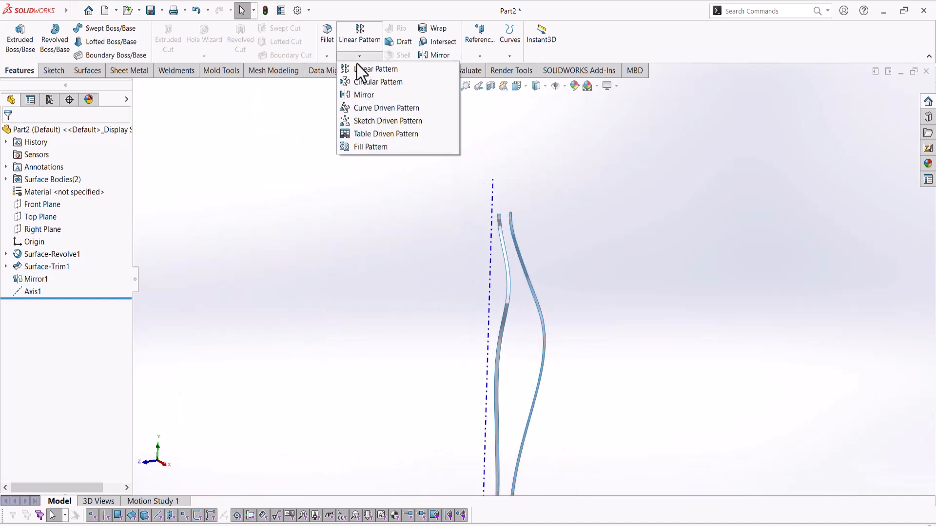
left_click(355, 82)
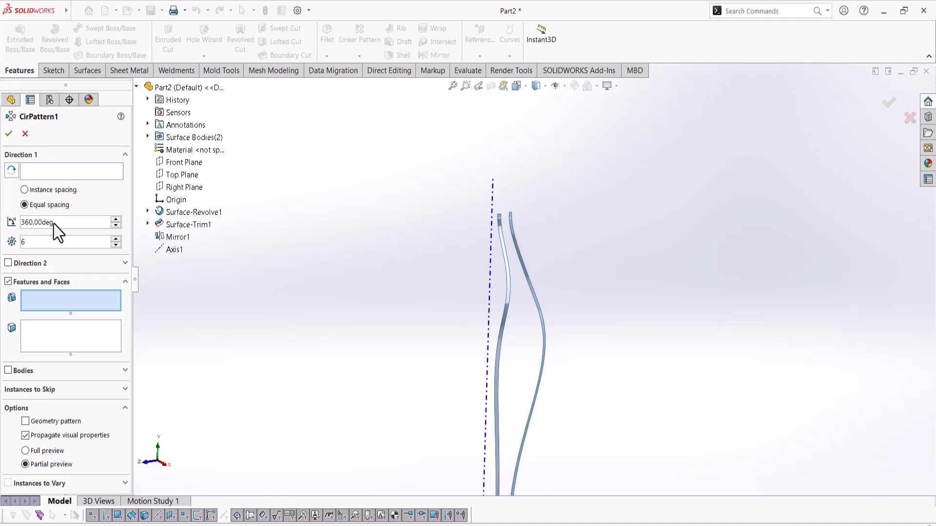
scroll(156, 261, "up", 1)
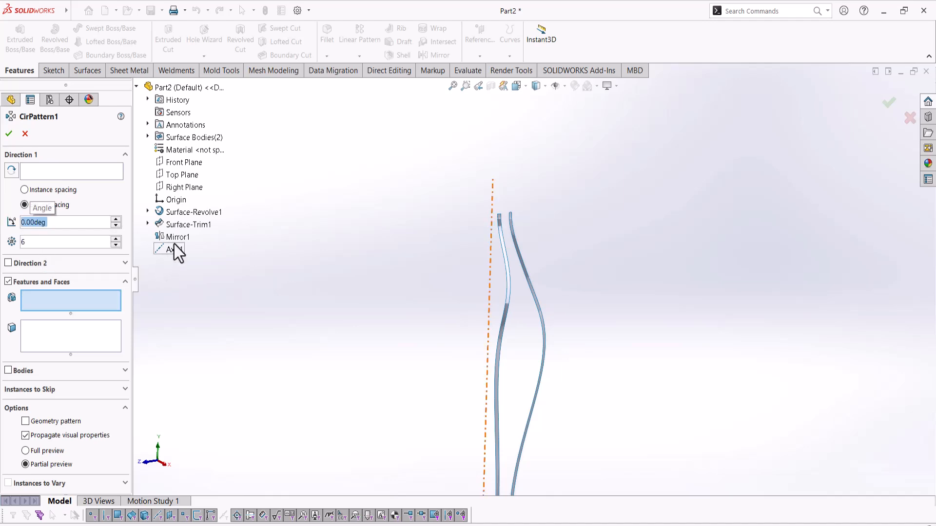
type("30")
key("Return")
left_click(77, 172)
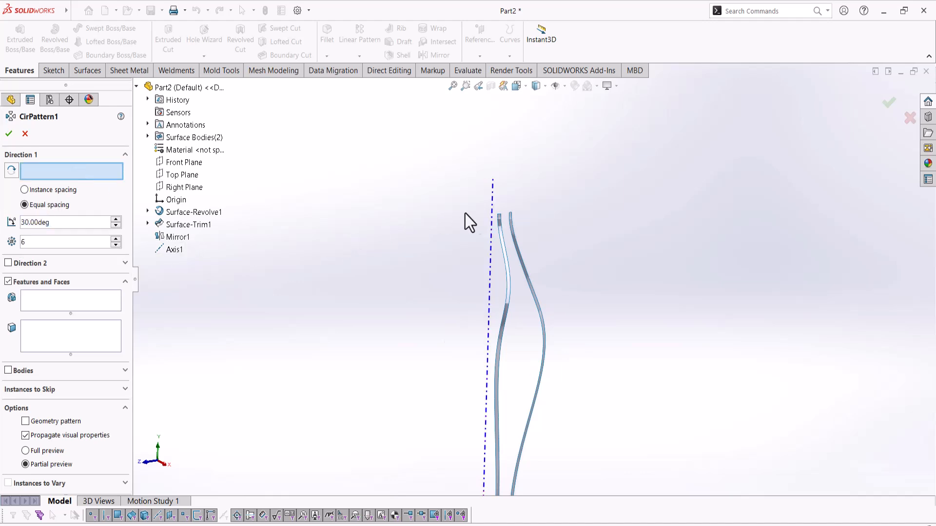
left_click(493, 200)
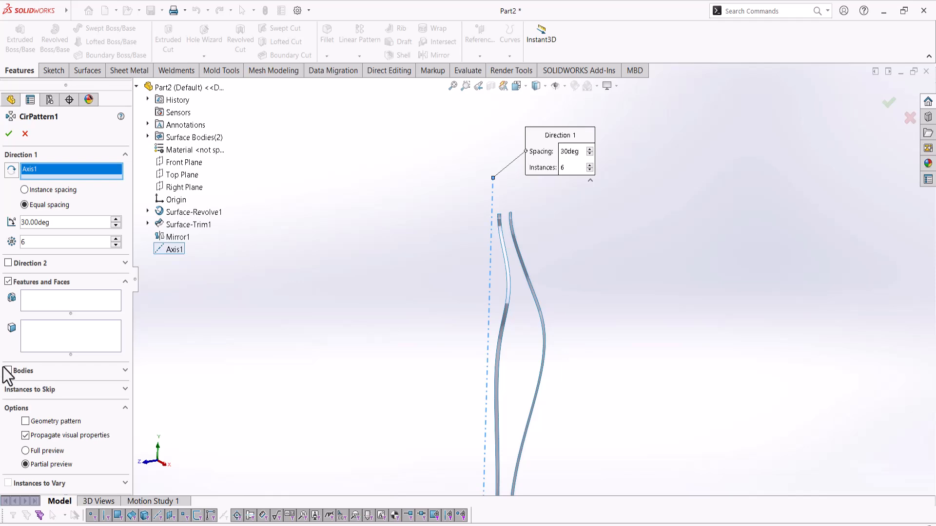
- Pattern bodies instead of features, choosing the mirrored strip as the body and setting 2 instances
left_click(8, 371)
scroll(557, 293, "down", 5)
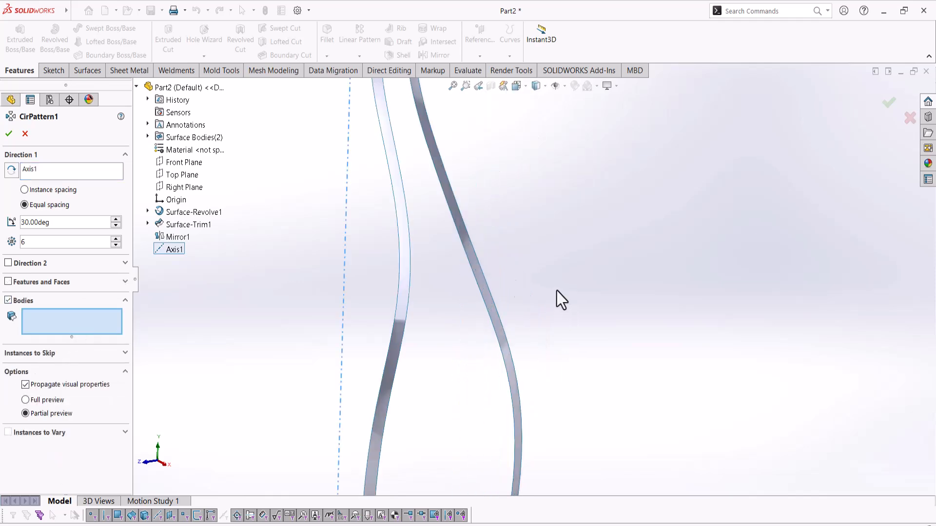
left_click(517, 237)
scroll(499, 286, "up", 5)
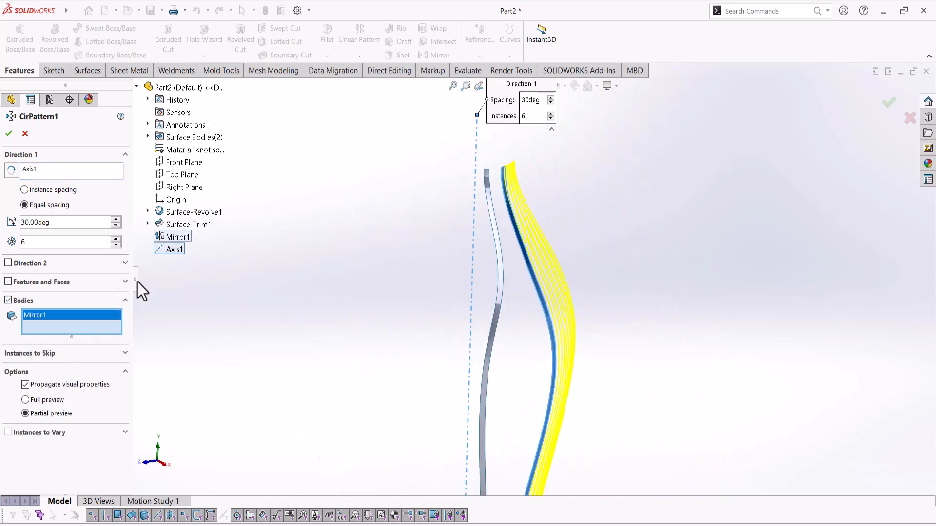
left_click_drag(29, 244, 1, 241)
type("2")
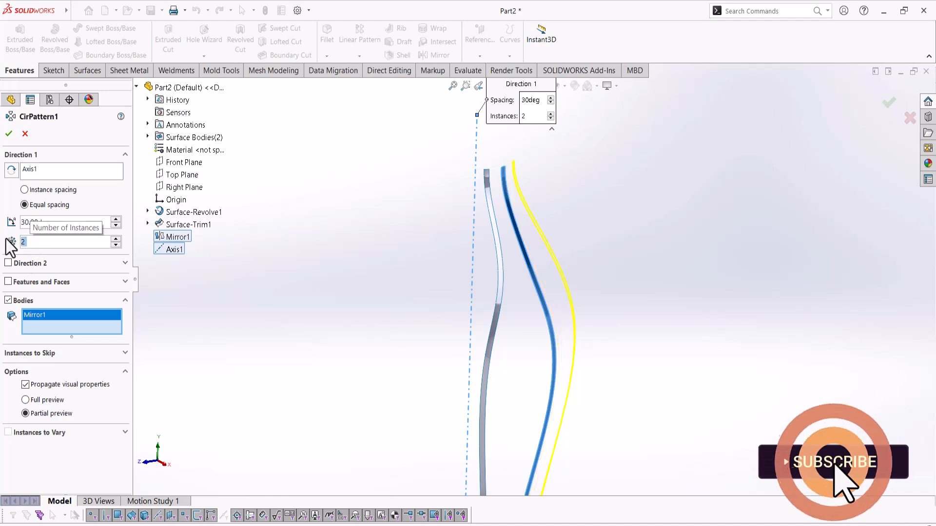
- Reverse the pattern direction, set the angle to 60 degrees and finish the circular pattern
left_click(11, 170)
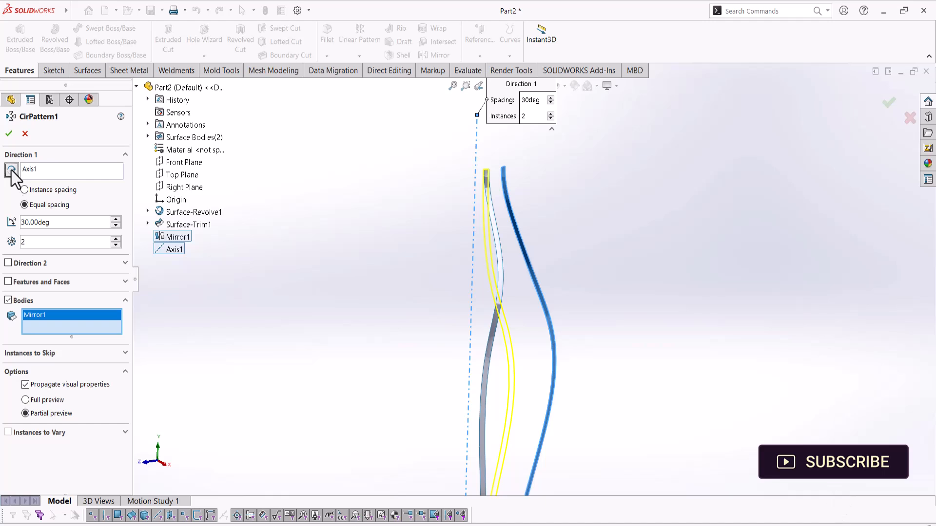
left_click_drag(66, 222, 3, 229)
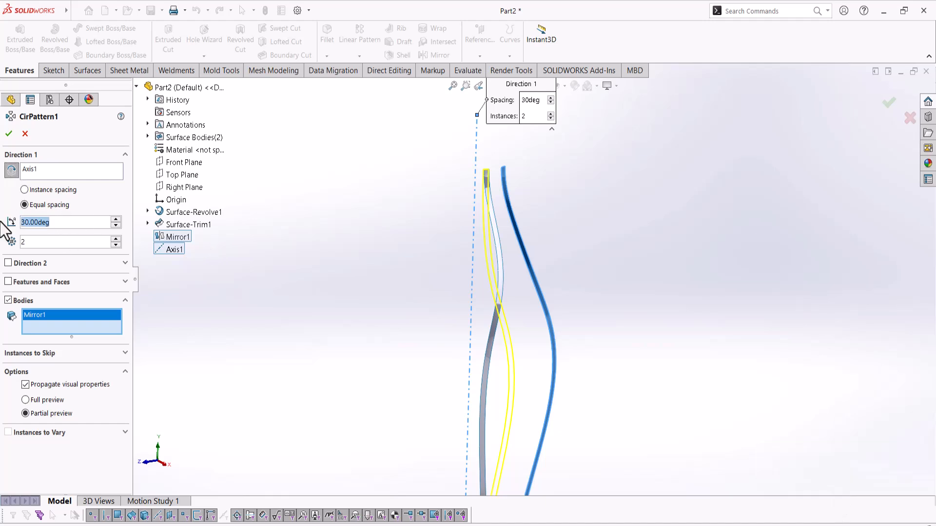
type("60")
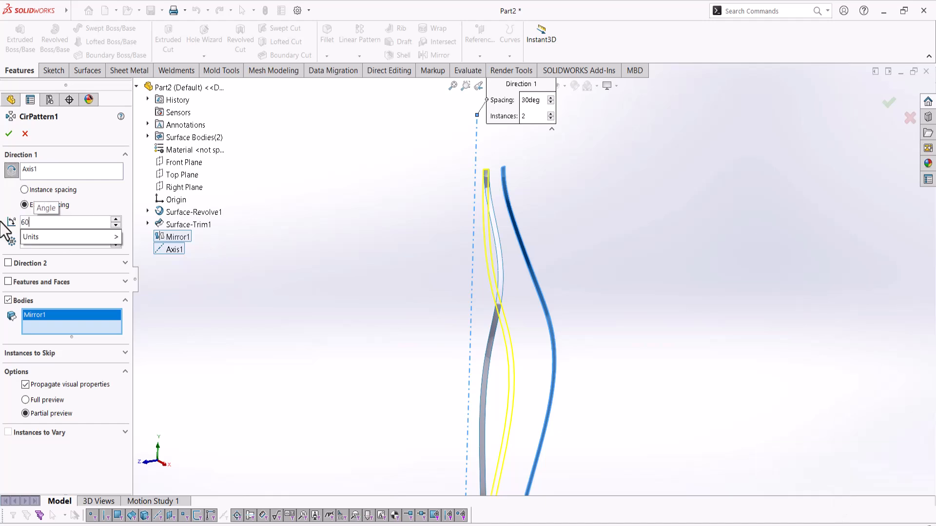
key("Return")
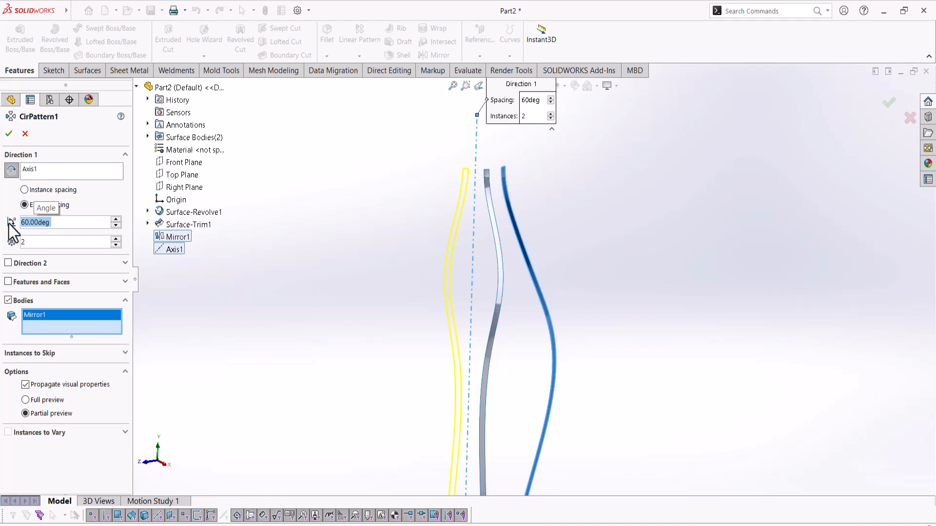
left_click(10, 134)
- Start a 10 mm Normal to Surface ruled surface from the mirrored strip's edge facing the original strip, with its direction reversed
middle_click_drag(373, 330, 371, 265)
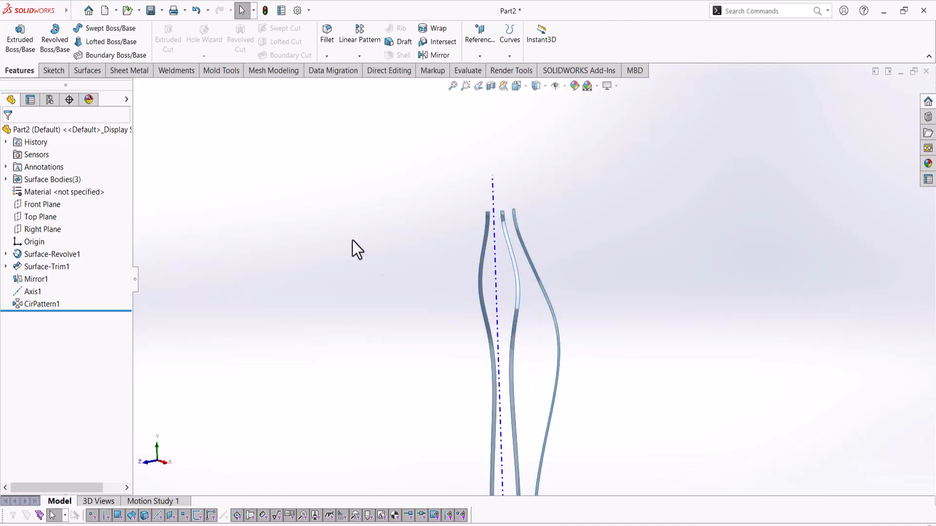
middle_click_drag(466, 364, 533, 312)
scroll(533, 312, "down", 2)
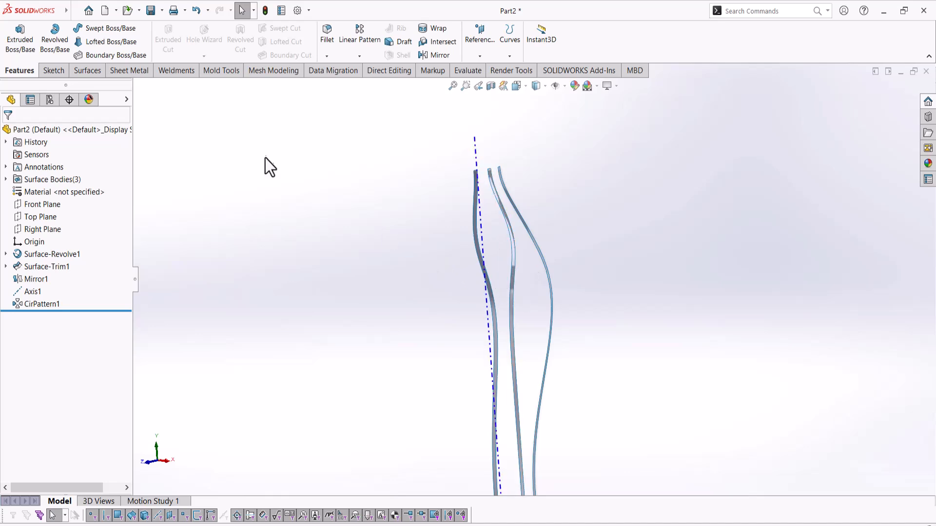
left_click(88, 70)
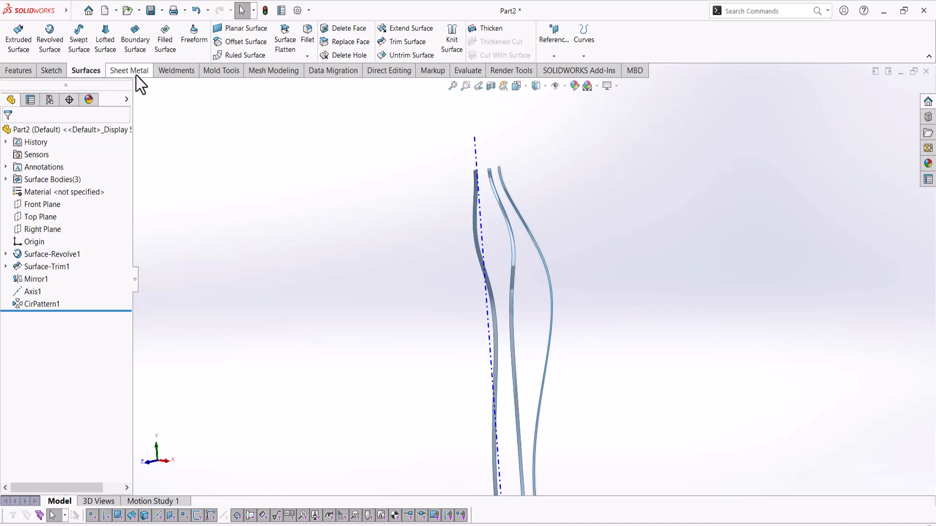
left_click(247, 57)
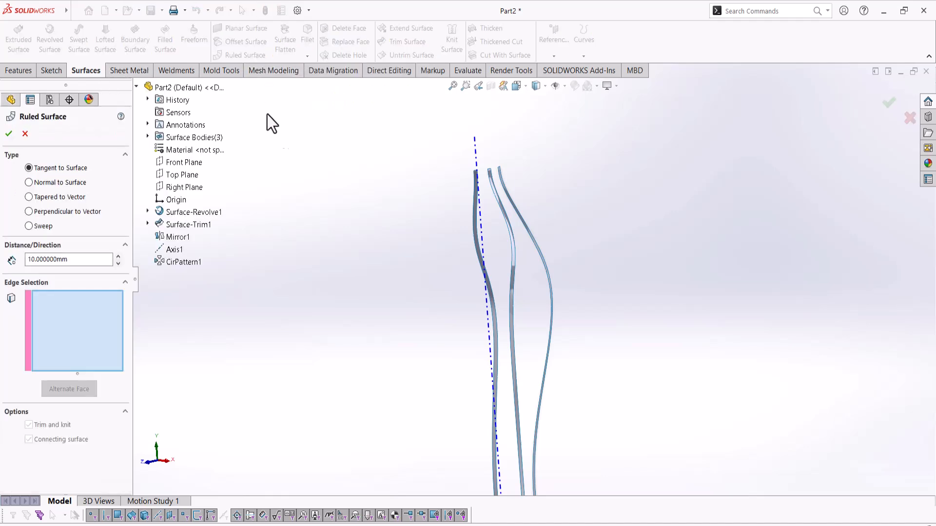
scroll(487, 206, "down", 5)
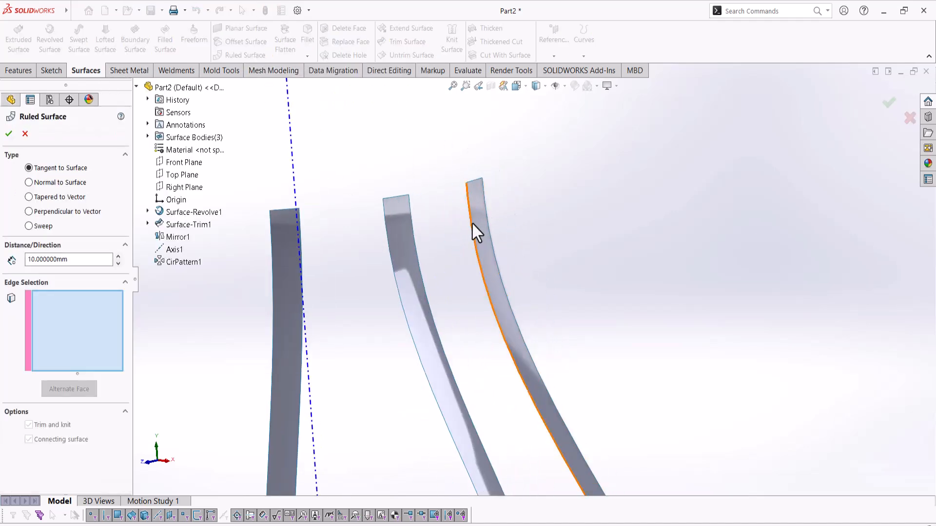
left_click(473, 223)
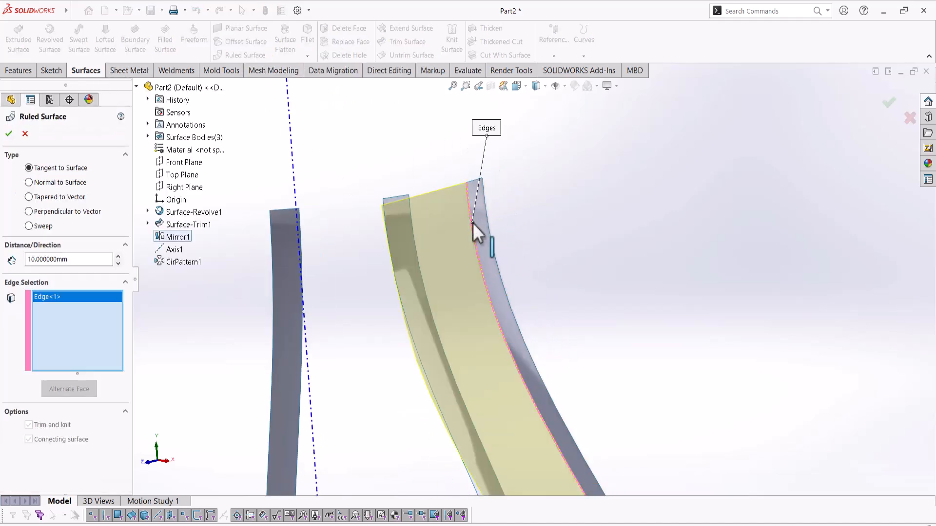
left_click(49, 186)
left_click(11, 260)
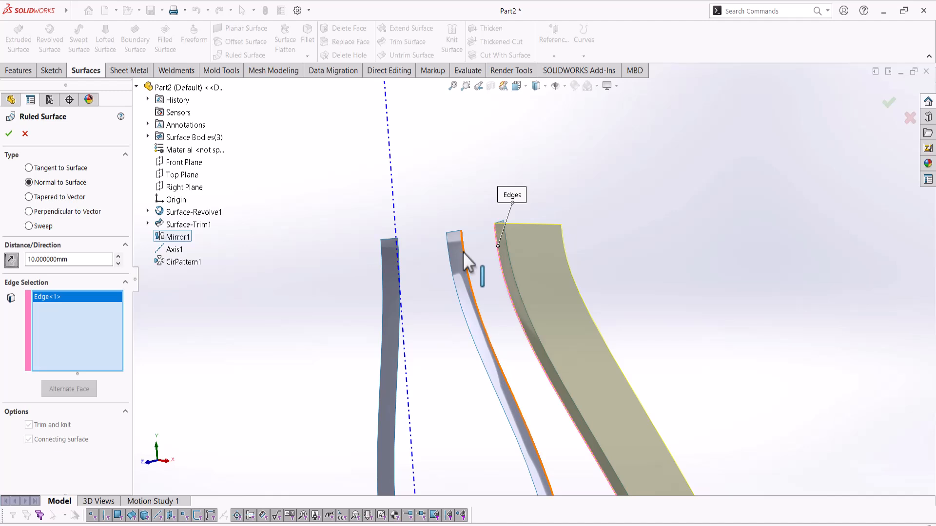
- Add both edges of the middle strip and the facing edge of the patterned strip, then create the ruled surfaces without Trim and knit
left_click(449, 257)
left_click(399, 352)
left_click(399, 352)
middle_click_drag(406, 293, 423, 338)
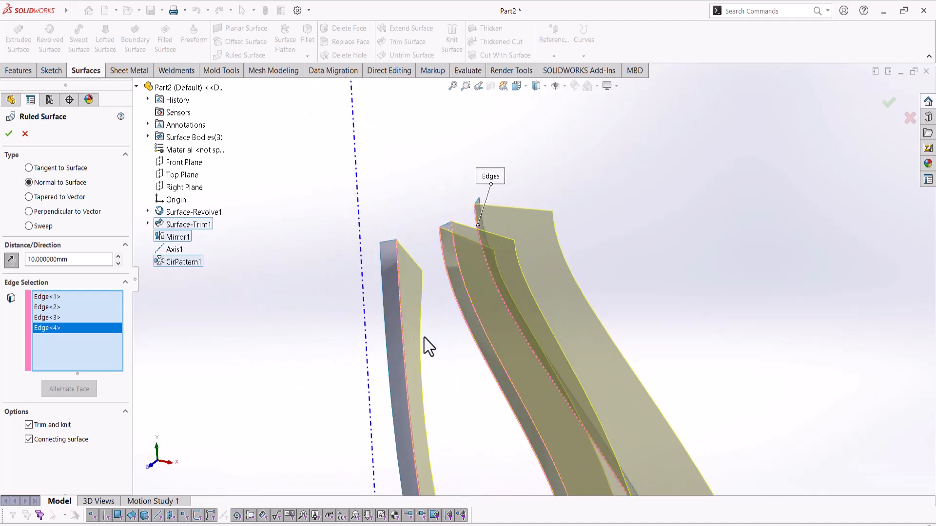
left_click(11, 134)
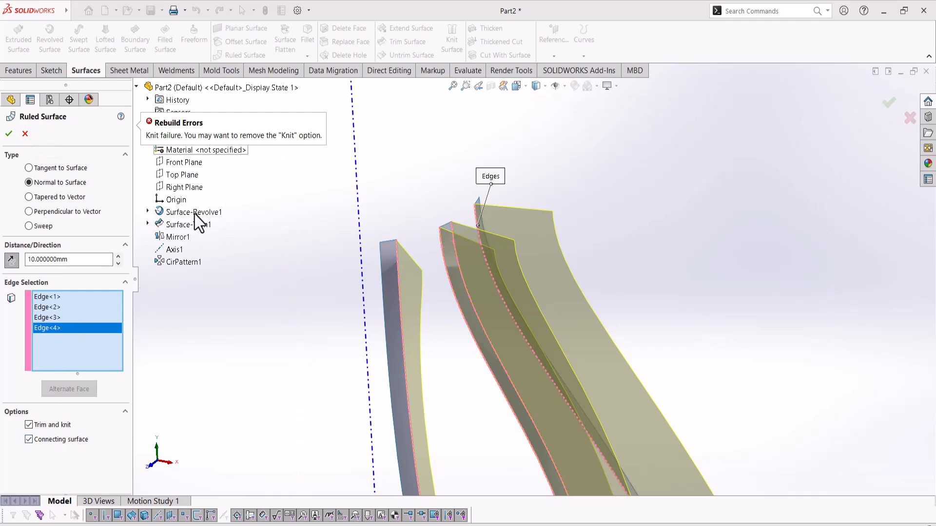
left_click(28, 425)
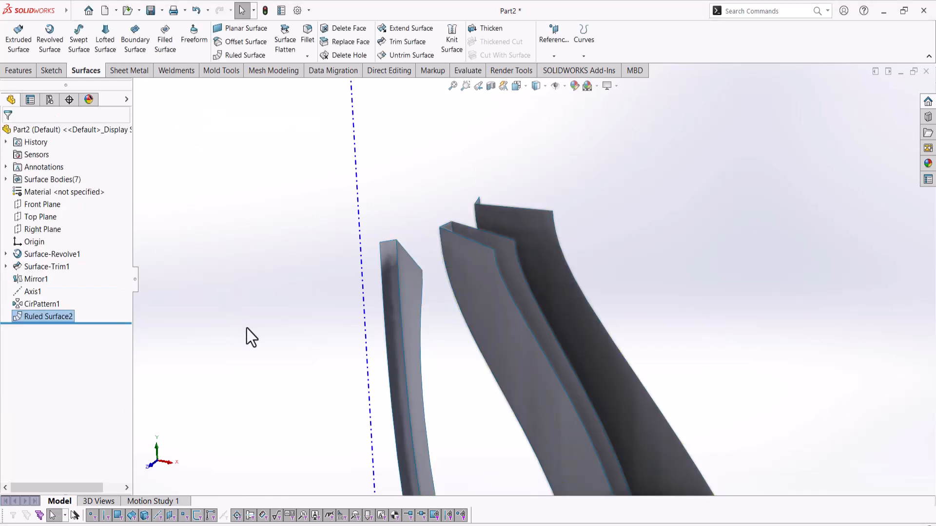
- Hide the Surface-Trim1, Mirror1 and CirPattern1 surface bodies and turn off the display of the reference axis
scroll(247, 329, "up", 3)
scroll(507, 276, "down", 2)
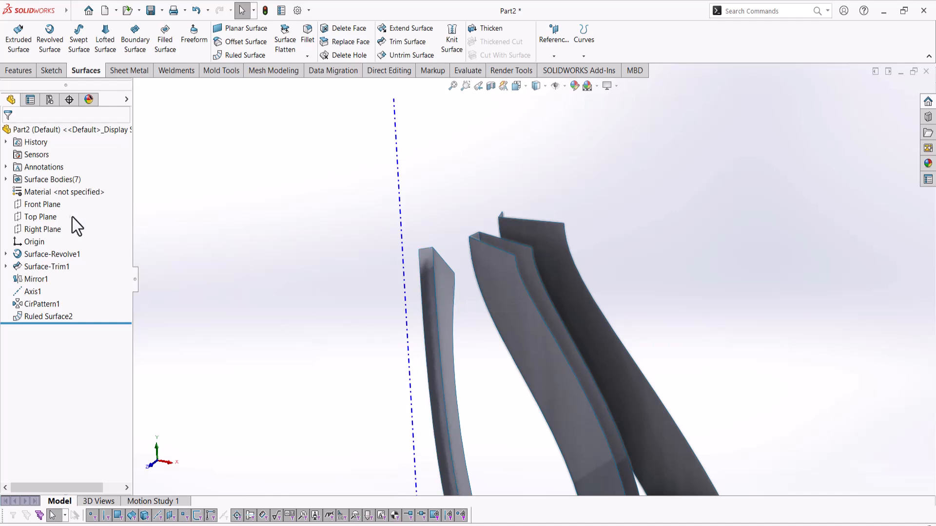
left_click(6, 180)
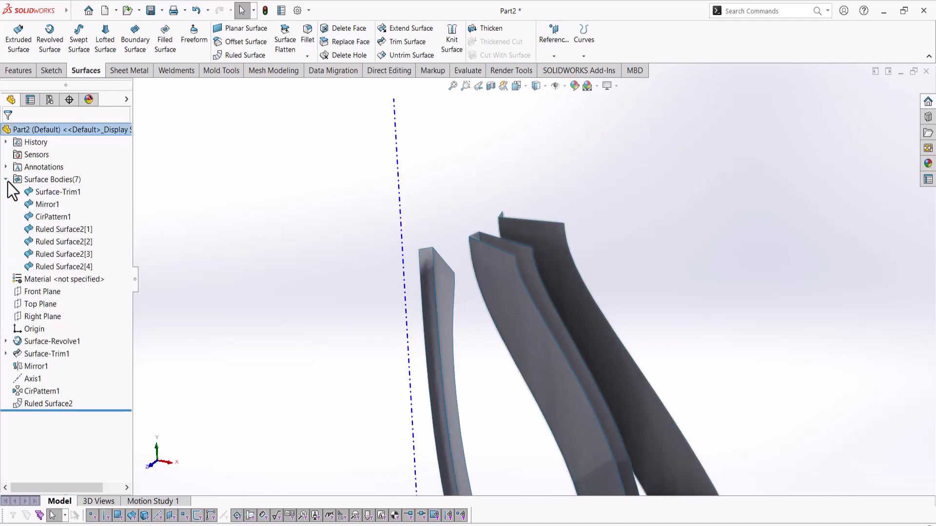
left_click_drag(87, 194, 38, 217)
right_click(38, 218)
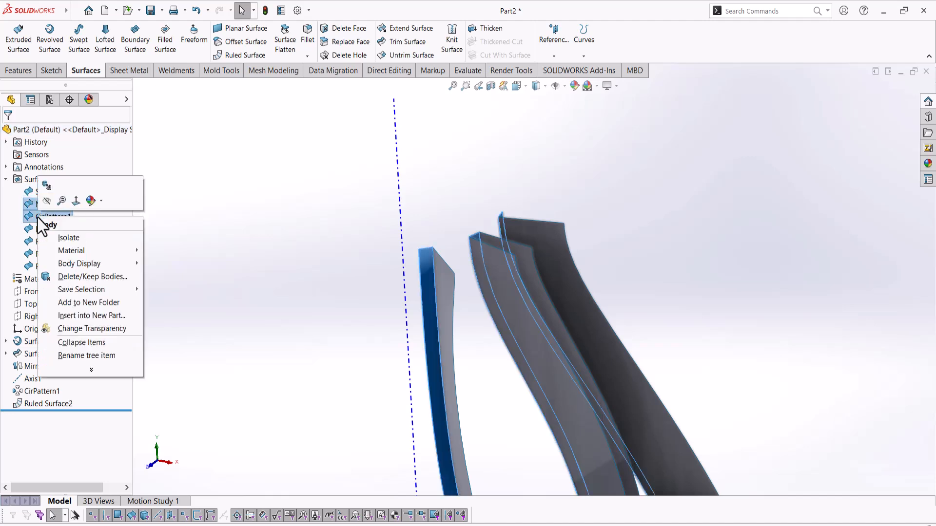
left_click(46, 201)
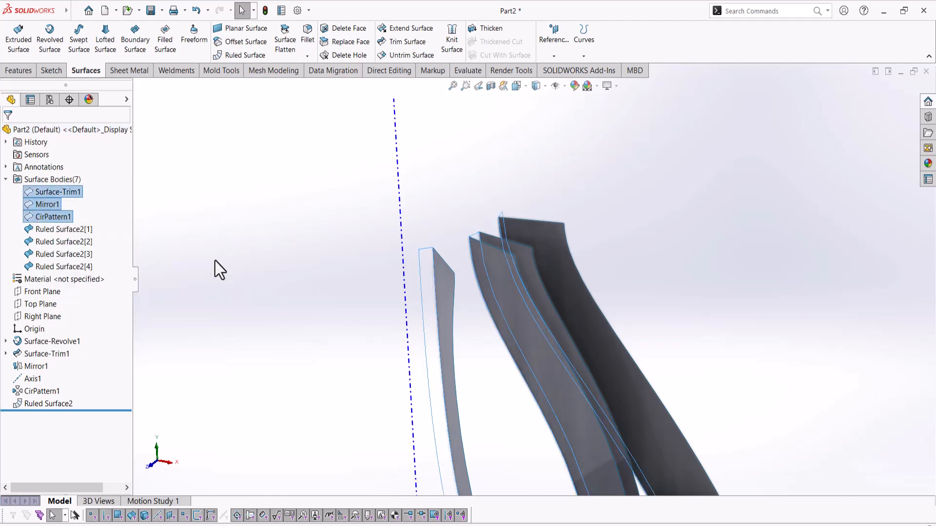
middle_click_drag(263, 302, 346, 355)
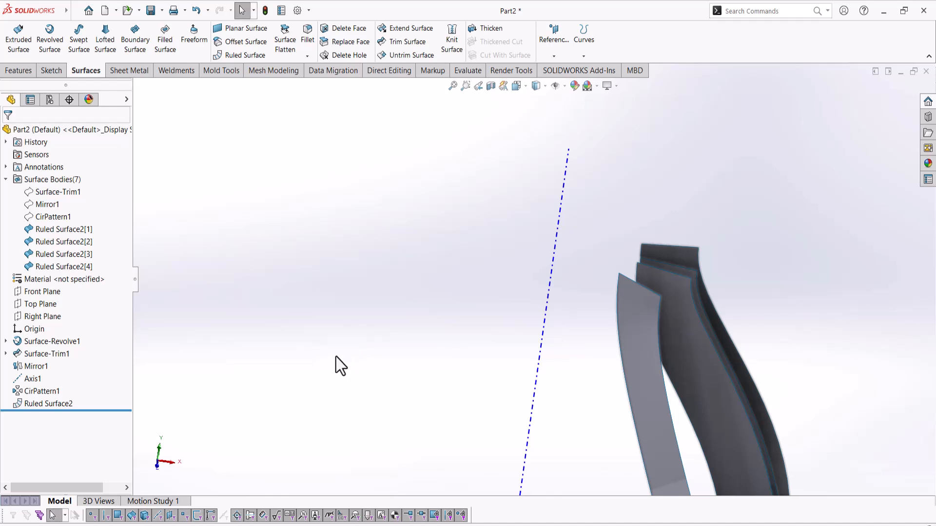
left_click(555, 86)
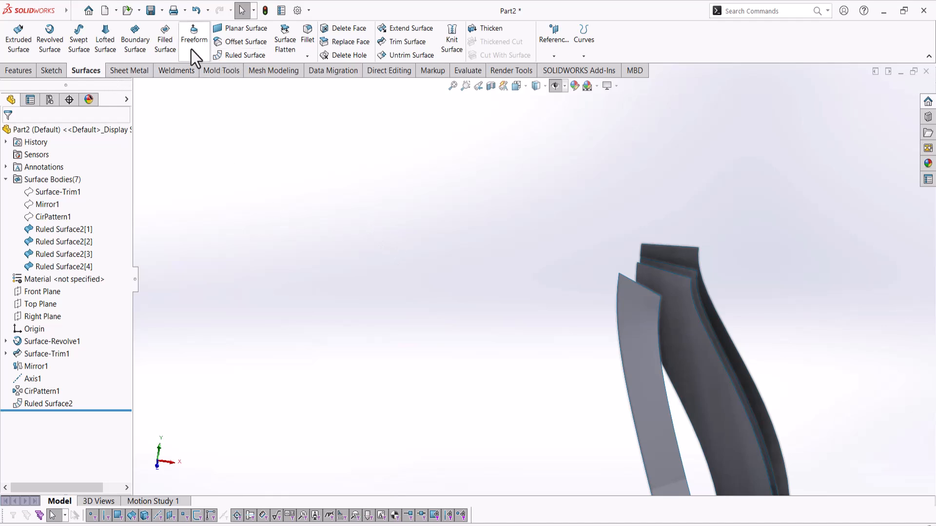
- Start a lofted surface between the neighbouring inner edges of the mirrored strip's ruled surface and the adjacent middle-strip ruled surface
left_click(104, 43)
middle_click_drag(360, 264, 478, 278)
left_click(436, 226)
left_click(542, 269)
left_click(542, 269)
left_click(539, 267)
middle_click_drag(465, 223, 379, 260)
- Set the loft's start and end constraints to Tangency To Face, each with a tangent length of 2
left_click(21, 236)
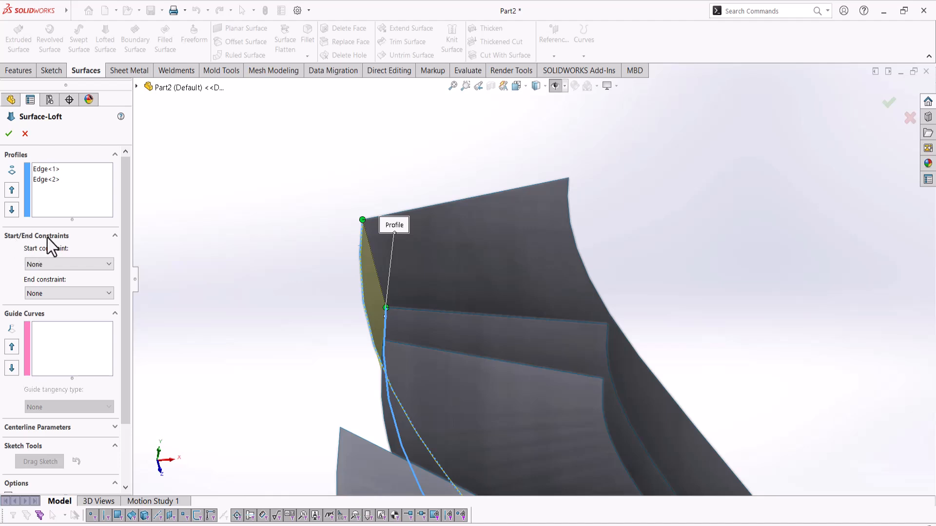
left_click(52, 267)
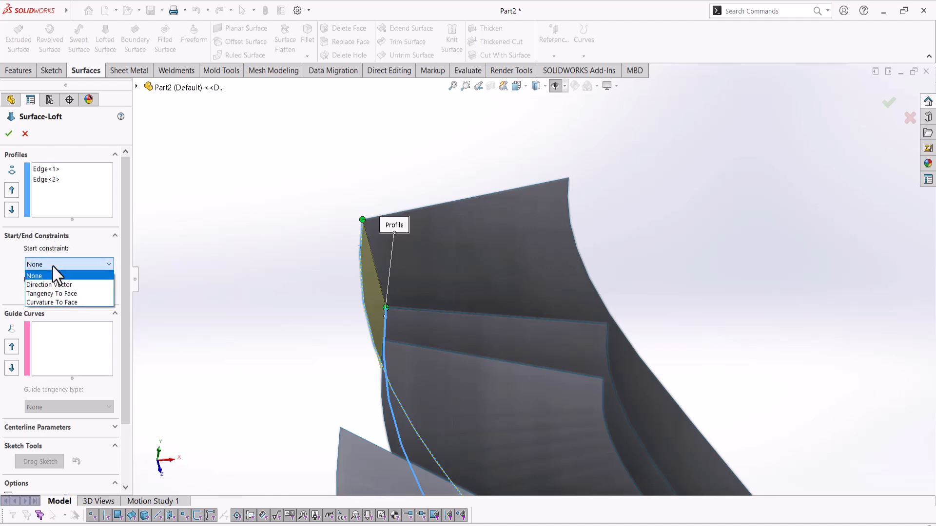
left_click(51, 294)
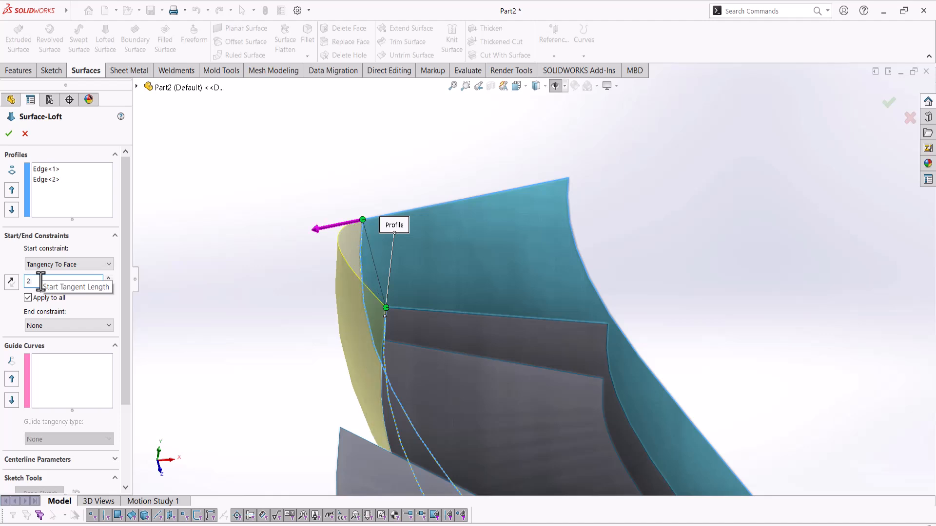
left_click(90, 326)
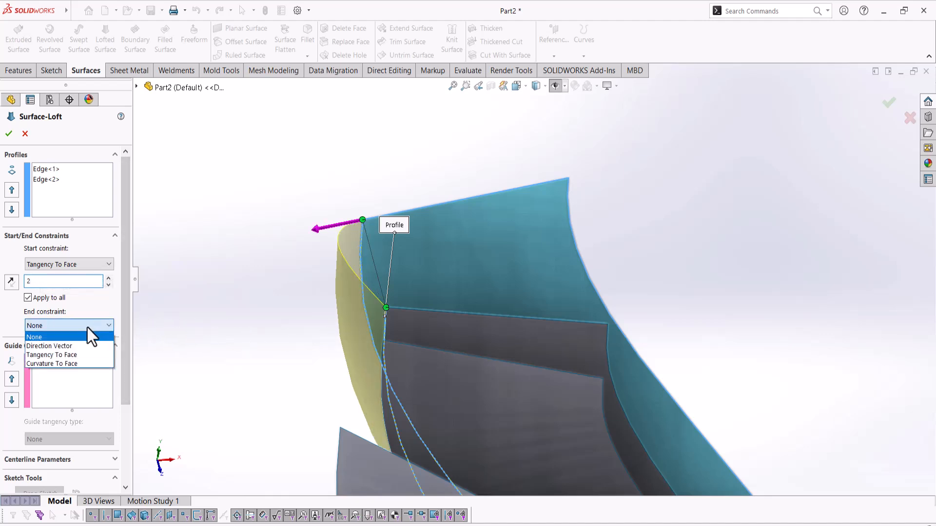
left_click(80, 357)
left_click(53, 341)
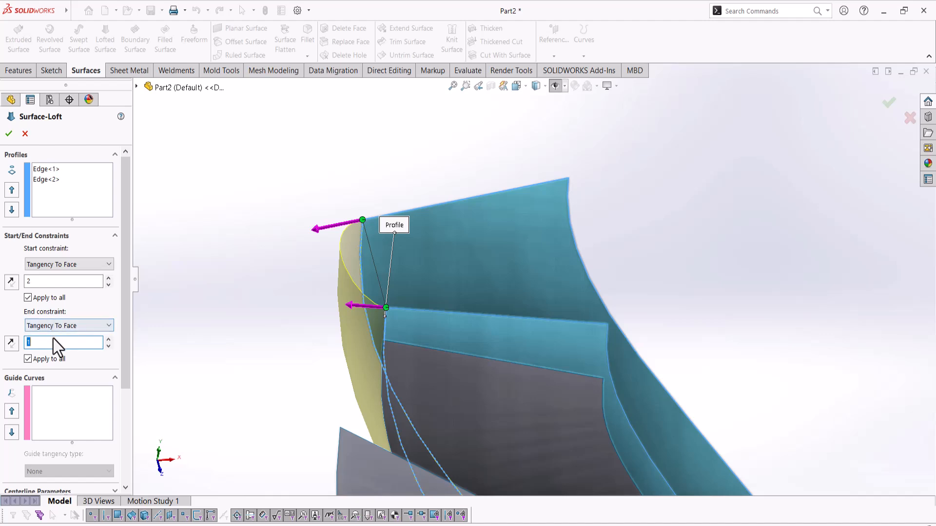
type("2")
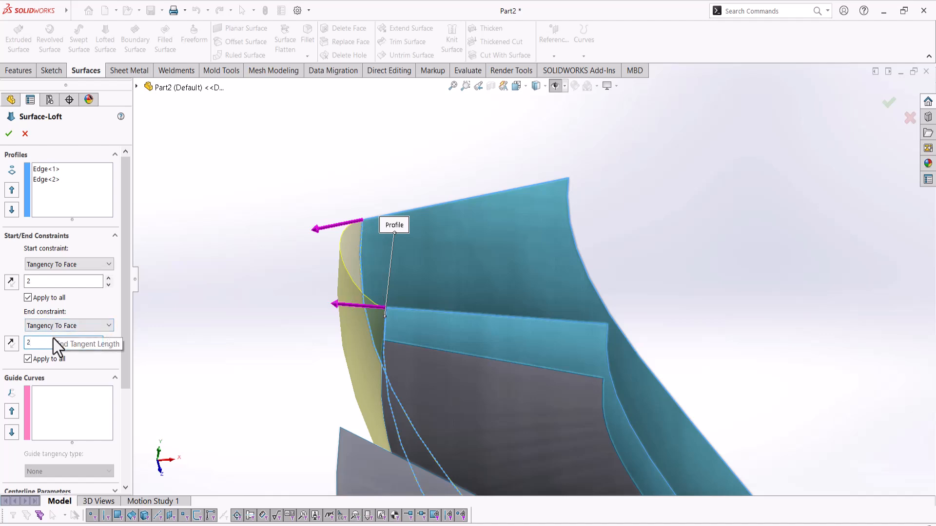
- Set both the start and end tangent lengths to 3 and create the lofted surface
left_click(54, 281)
type("3")
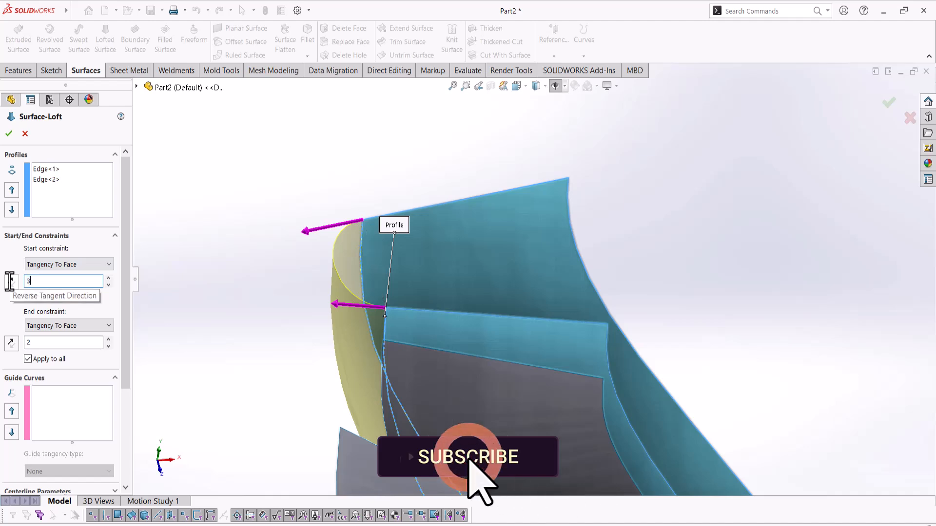
left_click(30, 343)
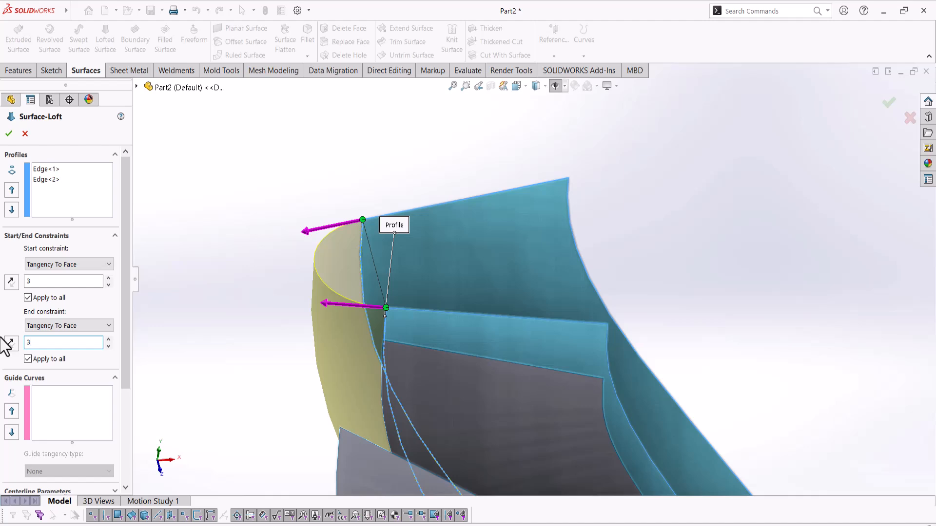
middle_click_drag(292, 355, 379, 341)
scroll(463, 342, "down", 3)
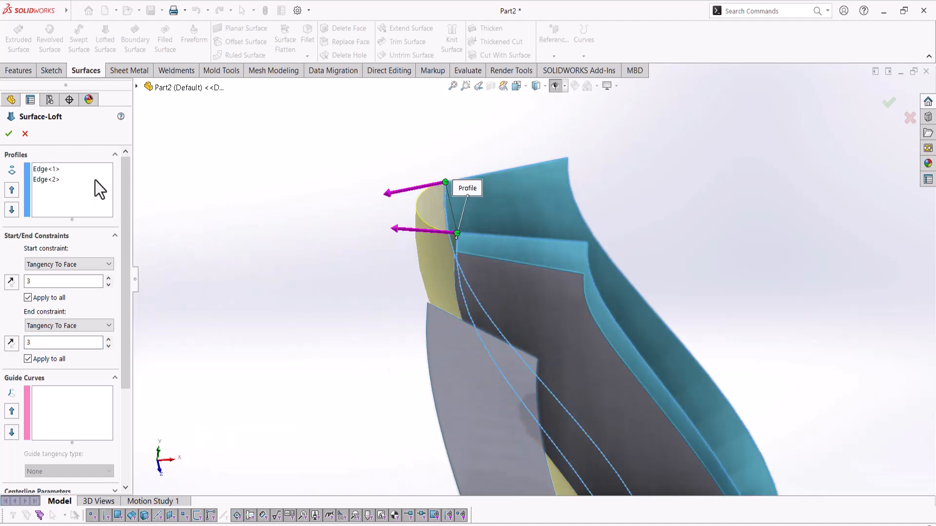
left_click(10, 136)
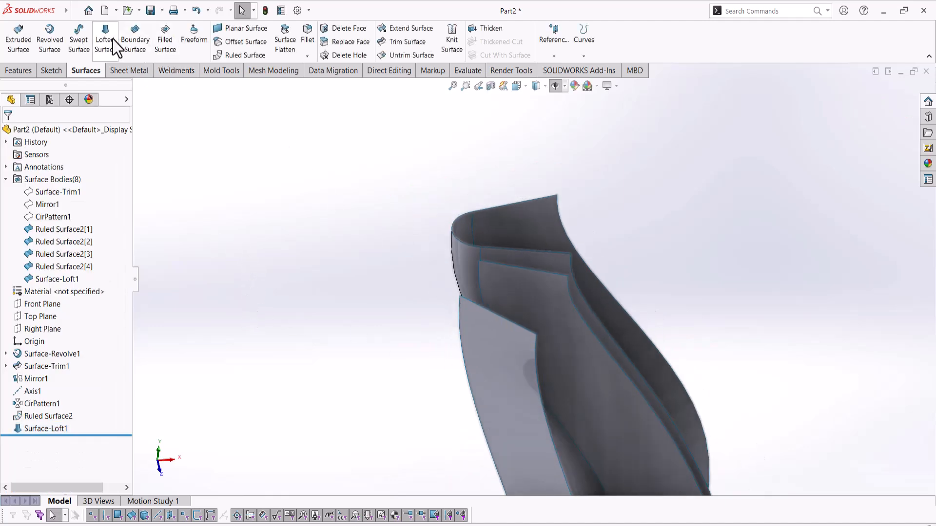
- Loft a second surface between the facing edges of the other two ruled surfaces, using Tangency To Face with tangent length 3 at both ends
key("Return")
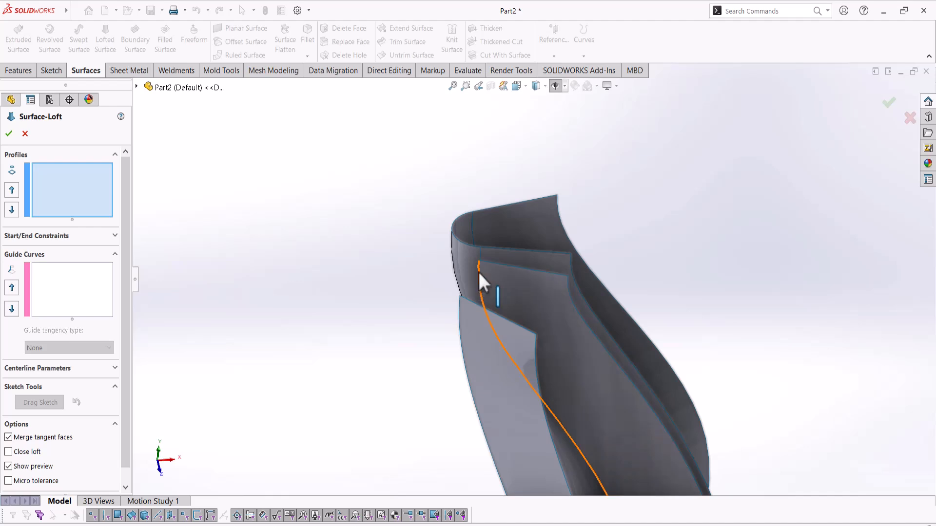
left_click(479, 272)
left_click(458, 311)
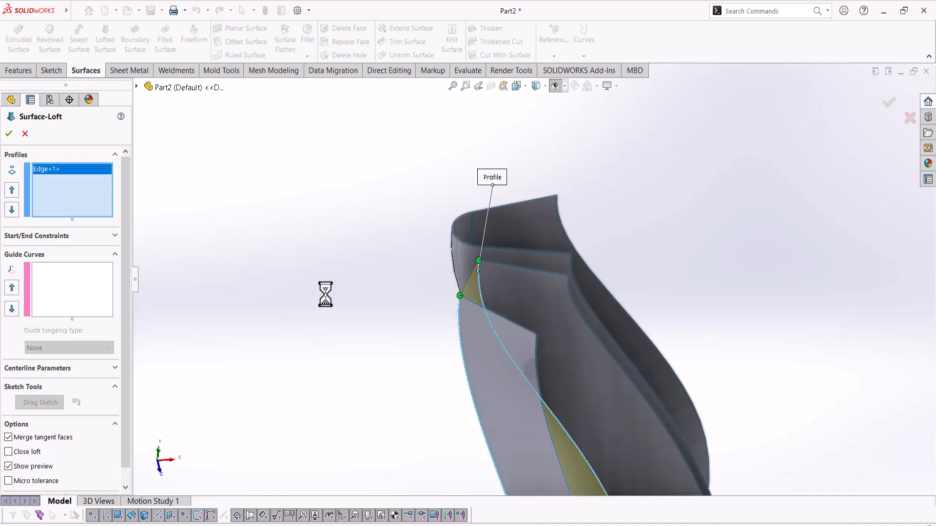
left_click(51, 238)
left_click(46, 265)
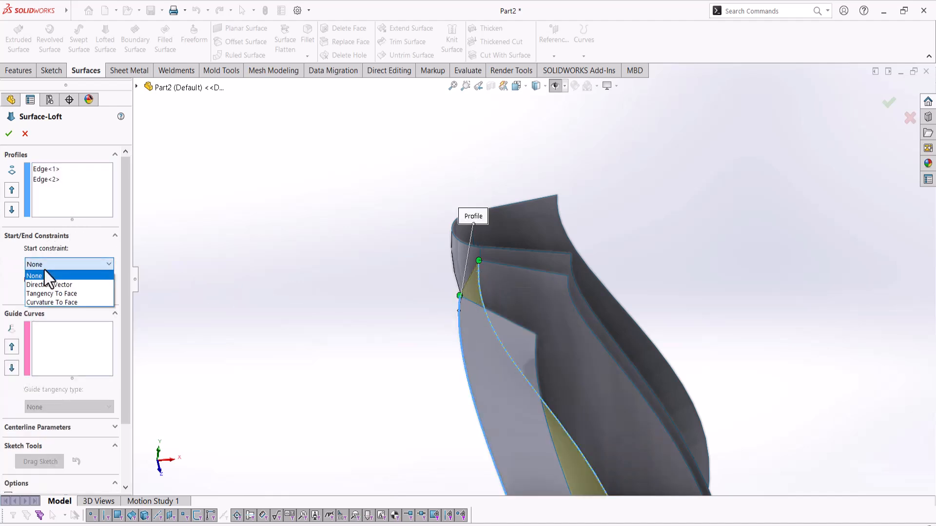
left_click(43, 295)
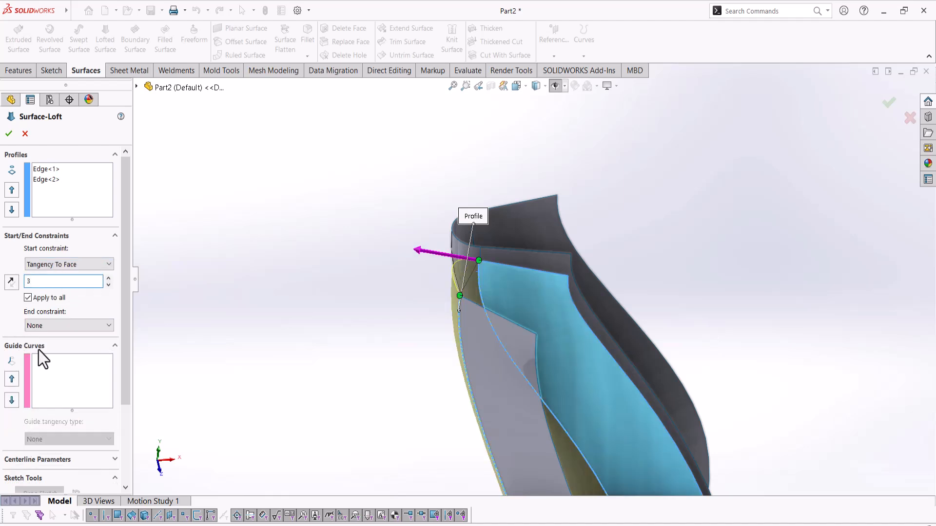
left_click(49, 326)
left_click(51, 354)
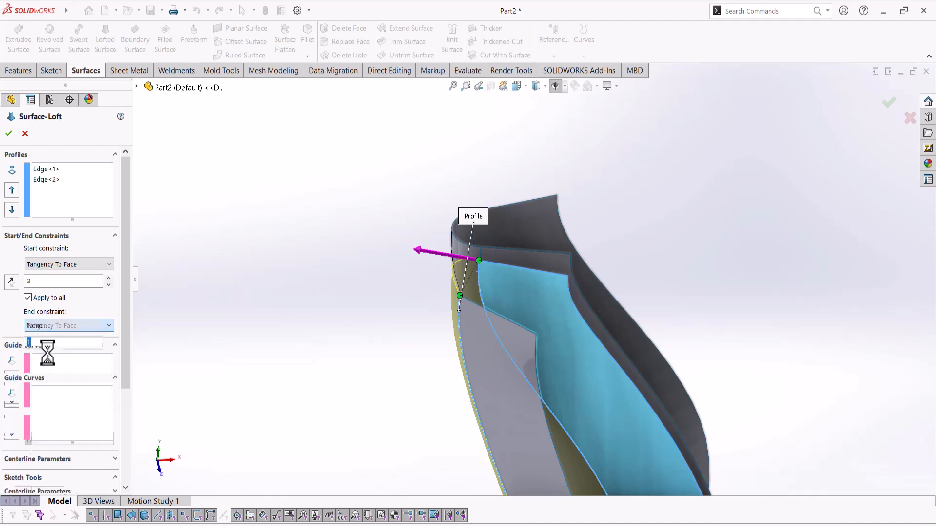
type("3")
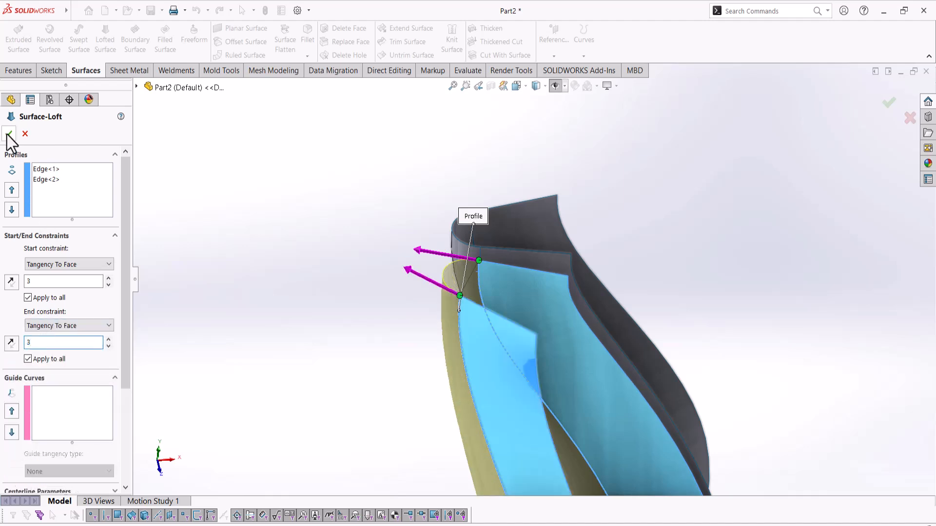
left_click(8, 133)
- Hide the Ruled Surface2 feature's surfaces so only the two lofted surfaces are displayed
middle_click_drag(288, 358, 366, 343)
left_click(54, 429)
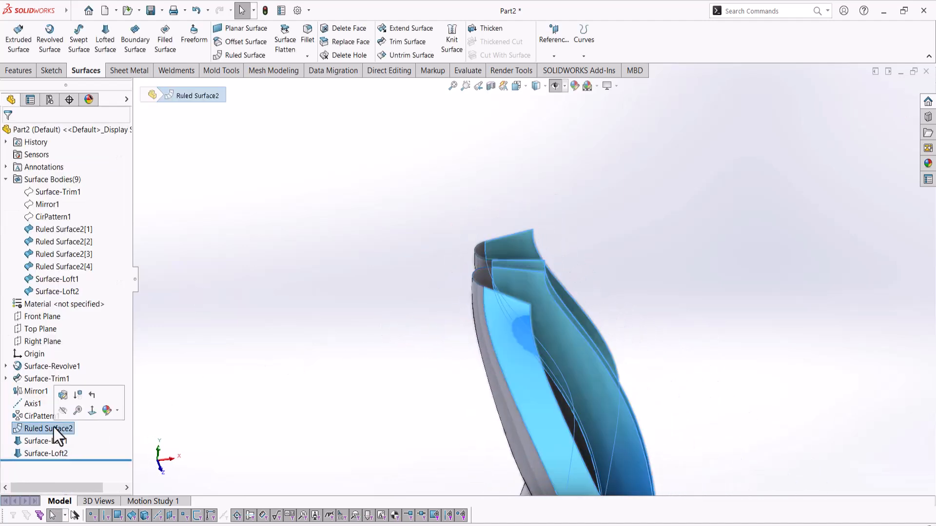
left_click(62, 410)
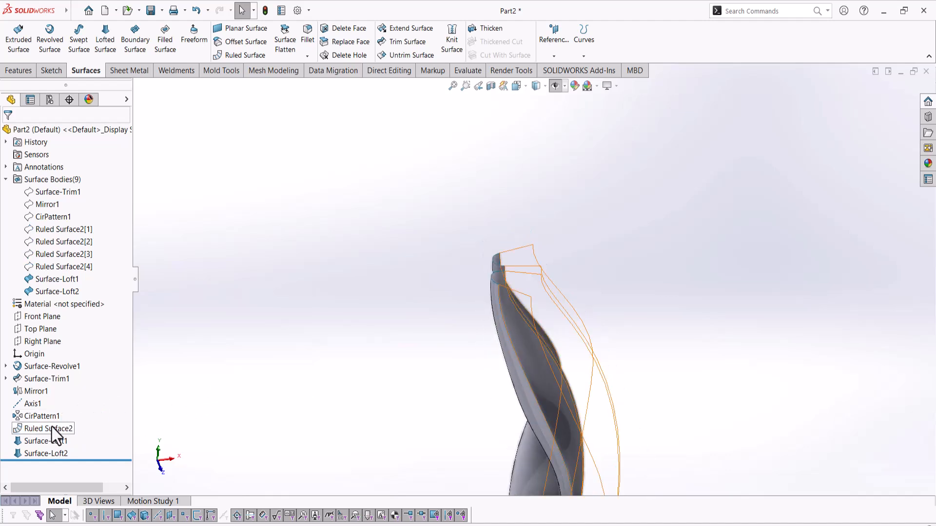
left_click(52, 429)
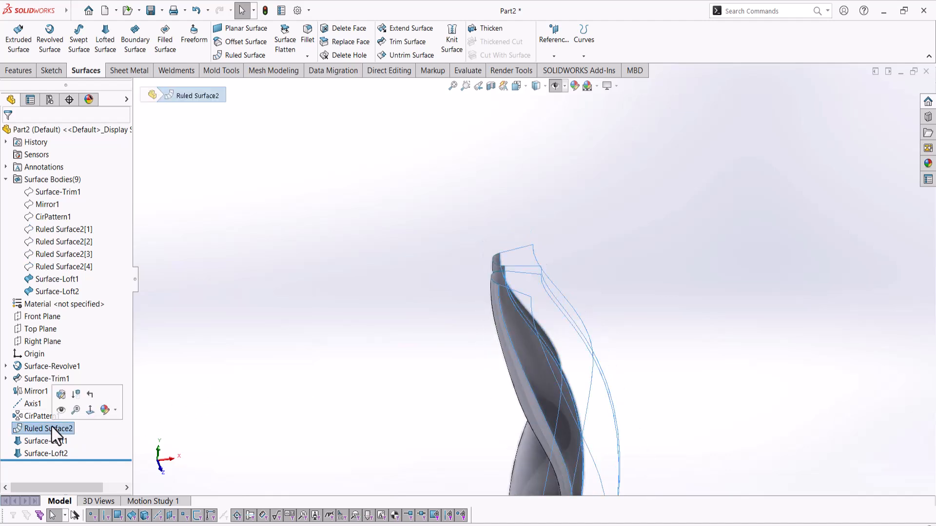
left_click(242, 362)
middle_click_drag(242, 362, 196, 277)
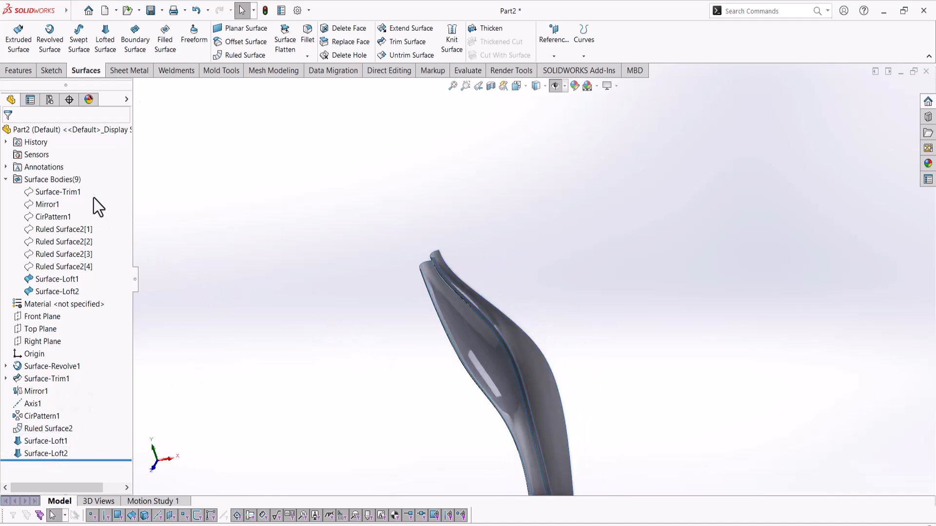
- Show the hidden Surface-Trim1, Mirror1 and CirPattern1 surface bodies
left_click_drag(53, 215, 53, 215)
right_click(53, 216)
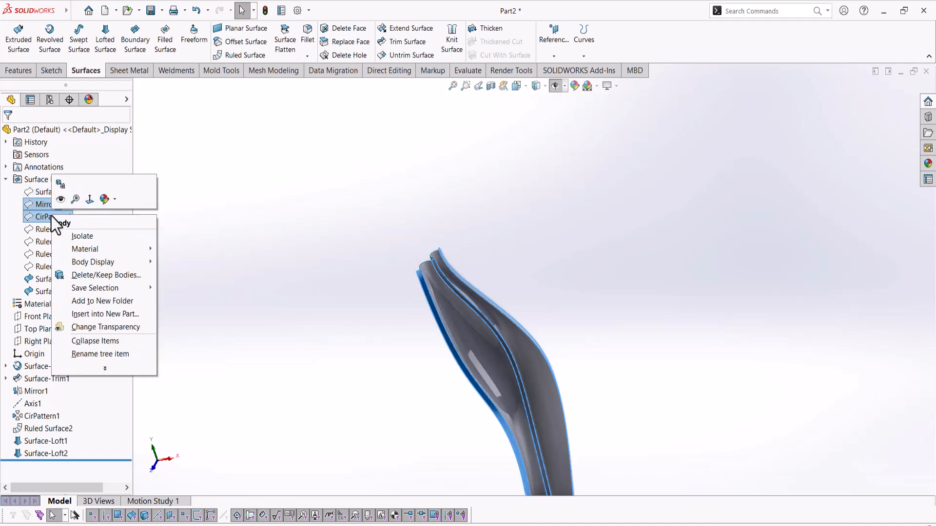
left_click(61, 203)
left_click(433, 401)
middle_click_drag(432, 402, 439, 346)
scroll(429, 271, "down", 6)
middle_click_drag(402, 275, 431, 284)
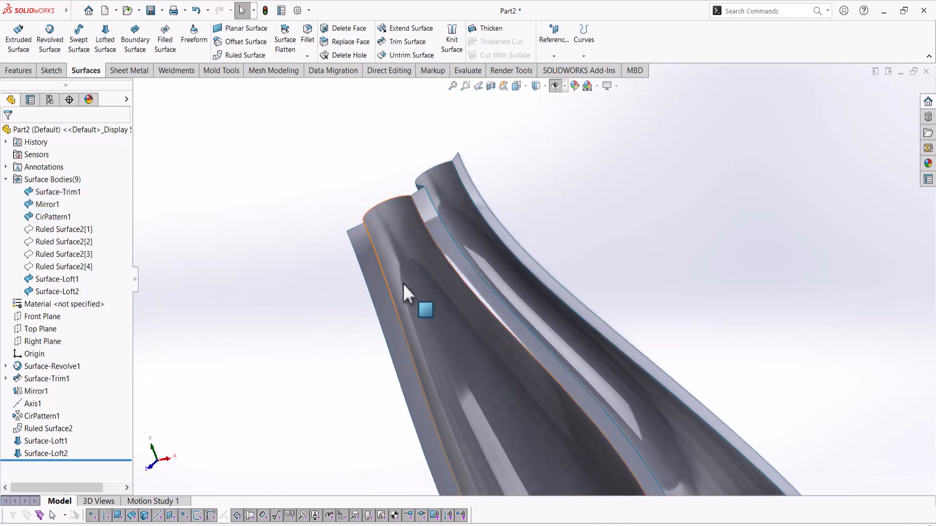
- Hide the CirPattern1 strip at the outer edge of the second loft
left_click(367, 267)
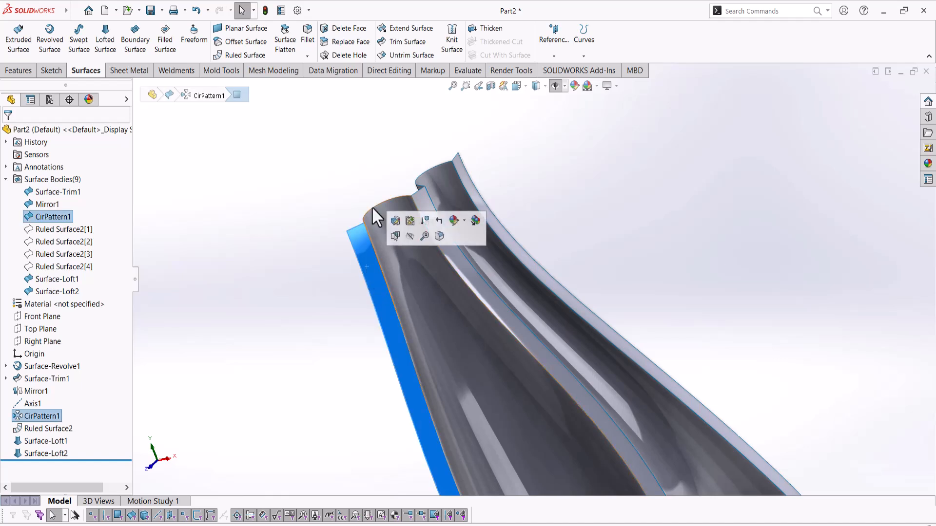
left_click(468, 189)
left_click(359, 253)
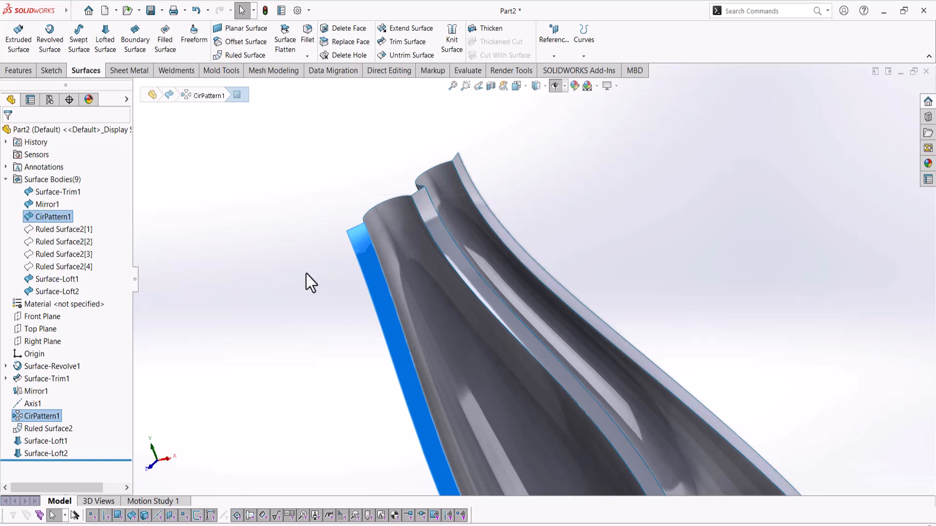
left_click(359, 271)
left_click(365, 253)
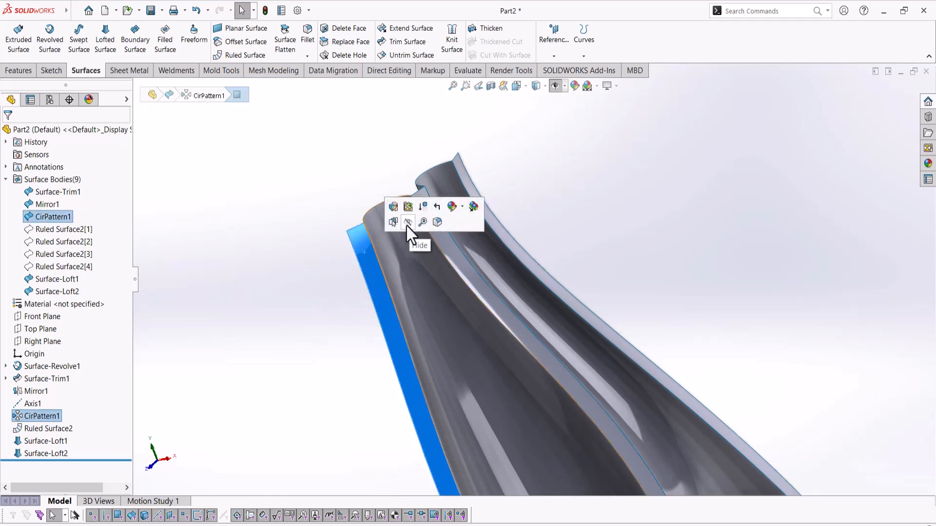
left_click(409, 223)
scroll(507, 336, "up", 5)
middle_click_drag(507, 329, 595, 349)
scroll(572, 335, "down", 3)
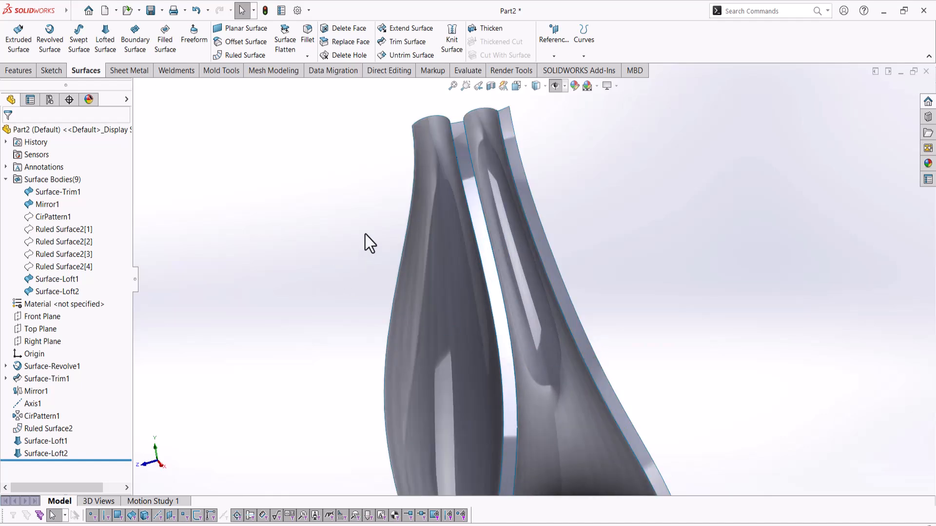
scroll(408, 166, "up", 2)
- Knit Mirror1, Surface-Loft1, Surface-Trim1 and Surface-Loft2 into one surface, with all listed gaps selected for closing
left_click(451, 48)
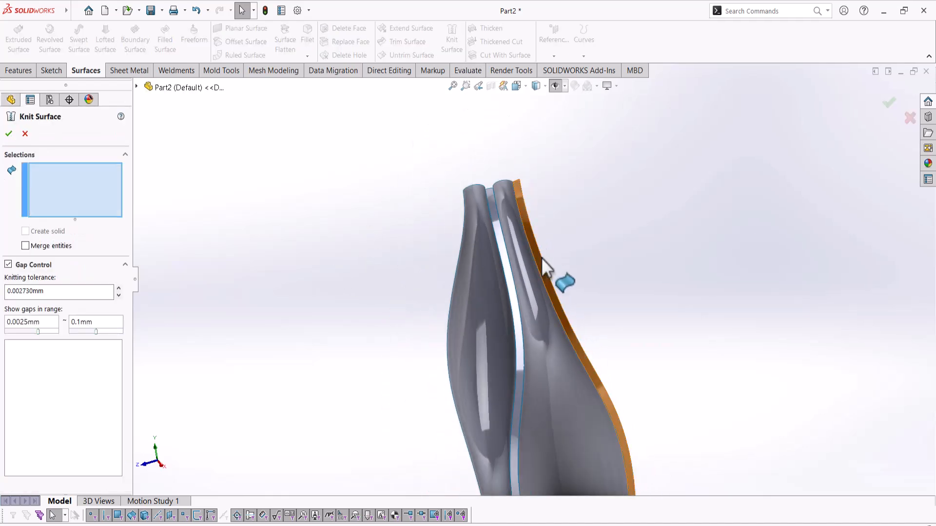
scroll(509, 229, "down", 3)
left_click(507, 217)
left_click(451, 244)
left_click(441, 245)
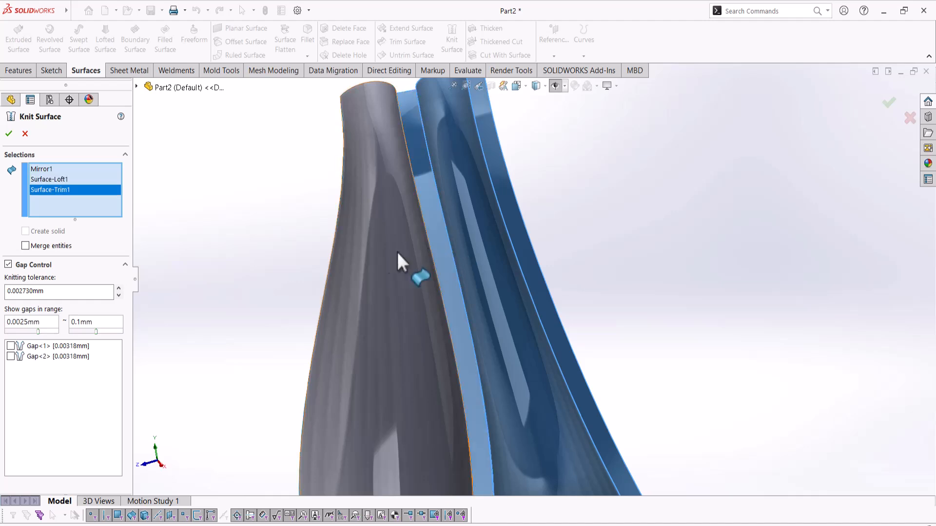
left_click(413, 246)
scroll(386, 268, "up", 4)
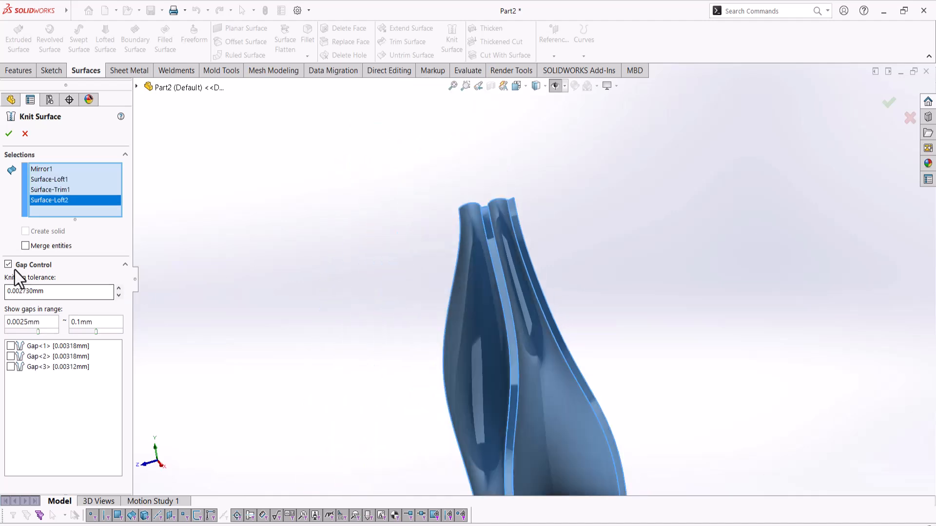
left_click(10, 346)
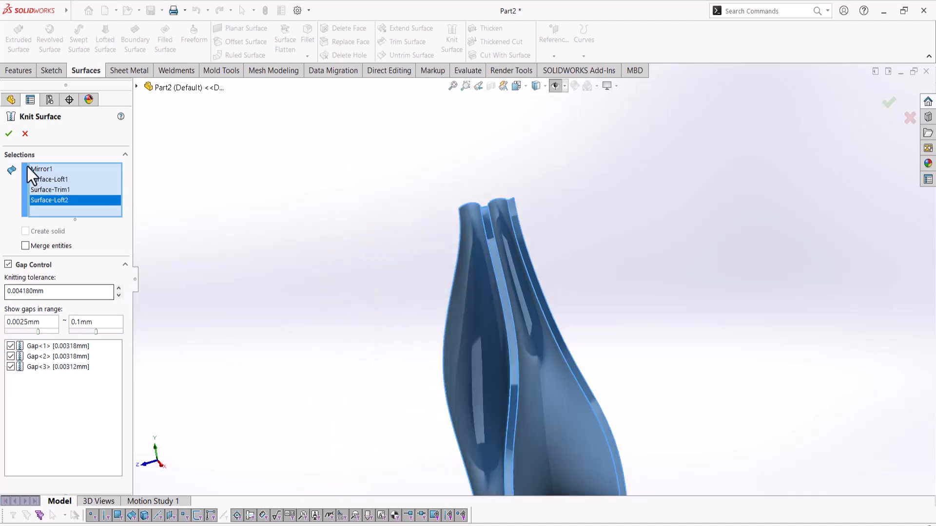
left_click(10, 133)
- Set up a circular pattern about Axis1 with equal spacing over 360 degrees and 6 instances
middle_click_drag(304, 304, 440, 379)
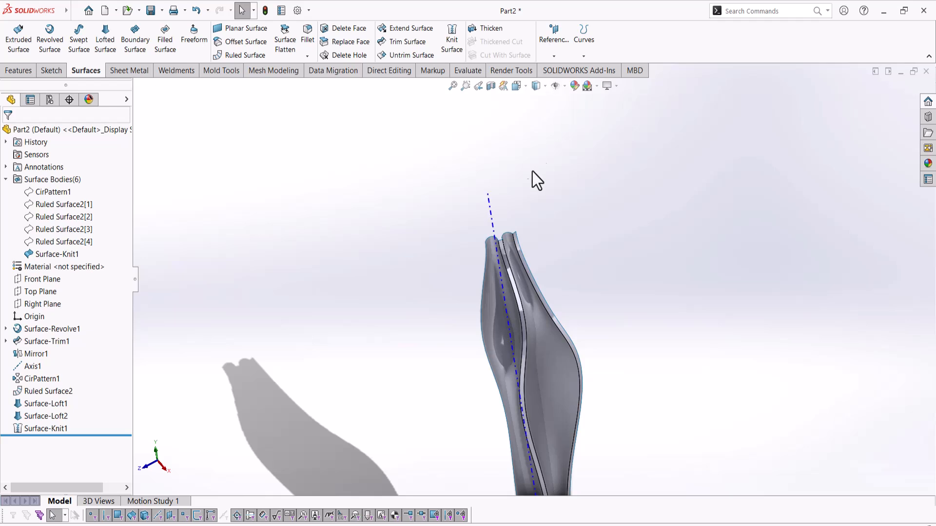
mouse_move(440, 236)
middle_mouse_down()
mouse_move(502, 243)
mouse_move(451, 220)
middle_mouse_up()
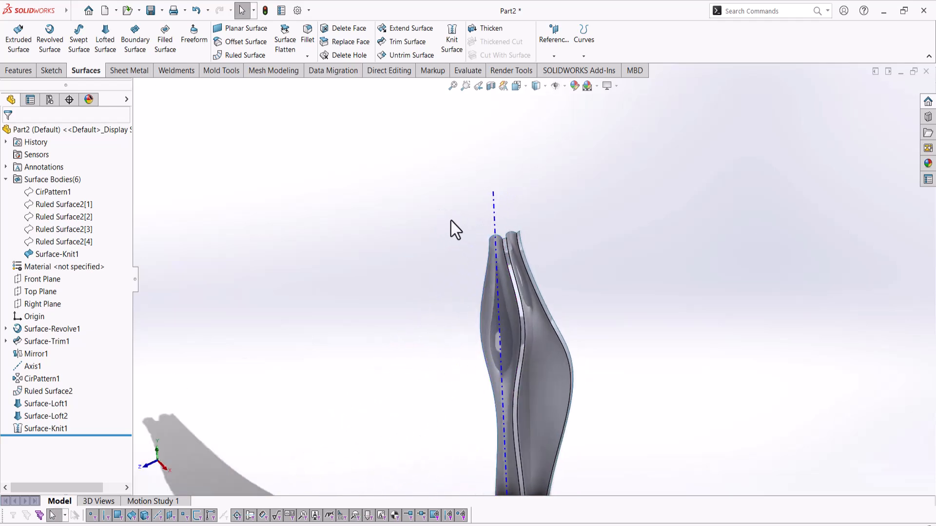
left_click(32, 74)
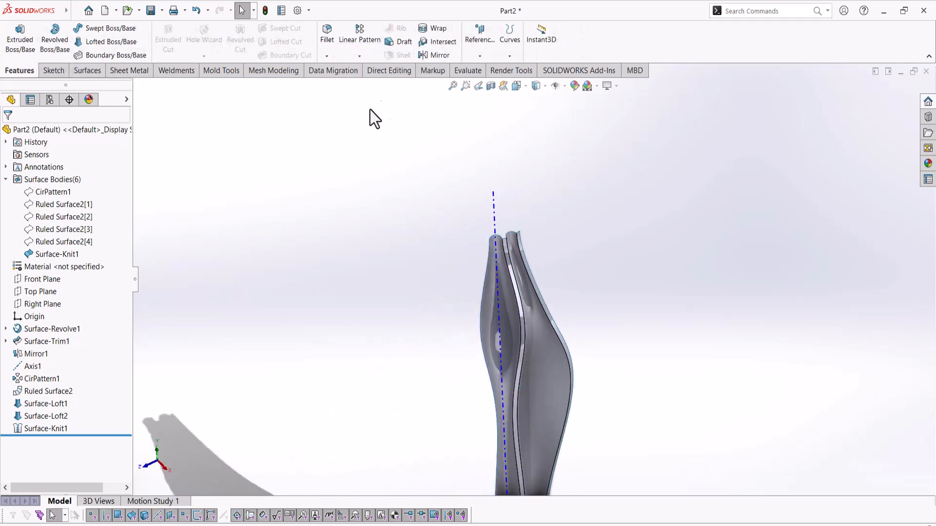
left_click(363, 59)
left_click(363, 80)
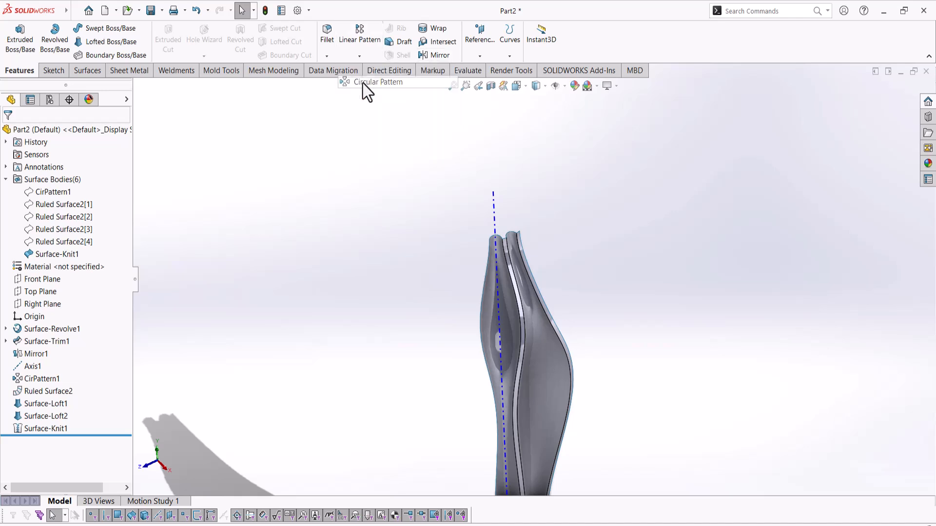
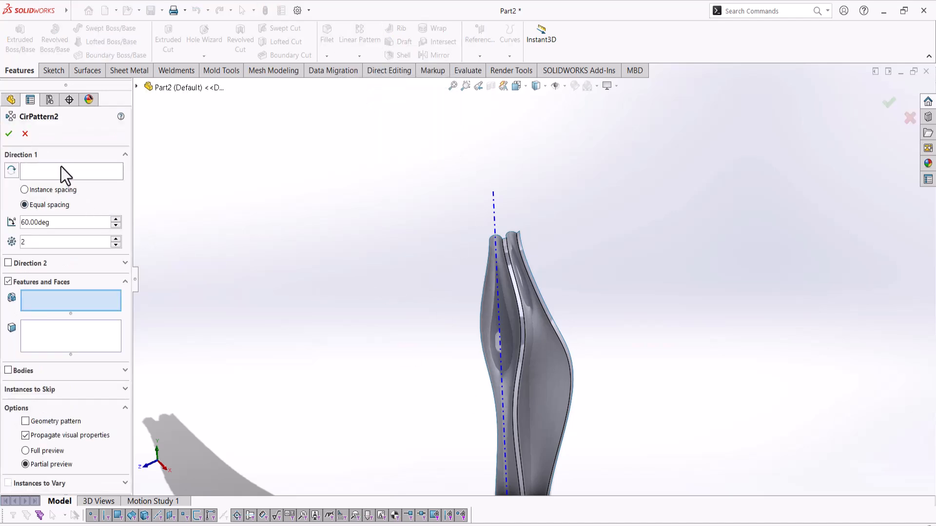
left_click(62, 171)
left_click(495, 211)
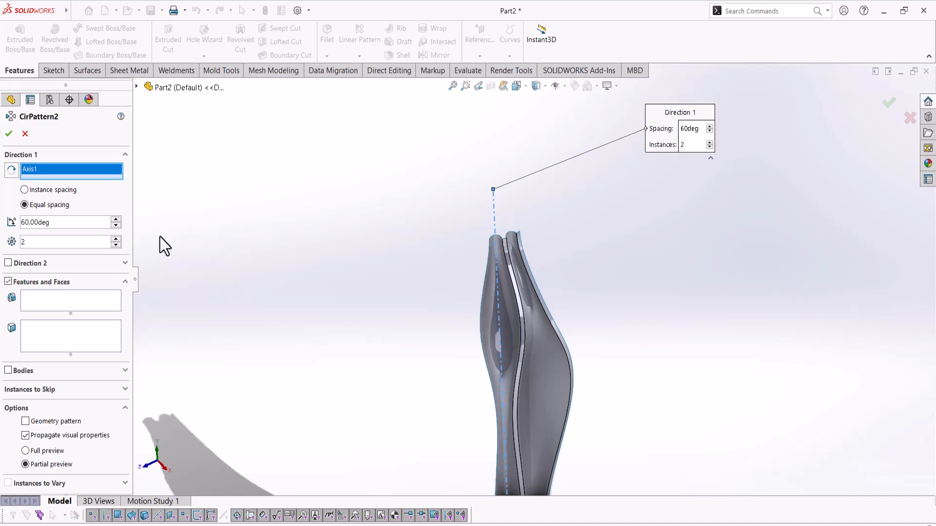
double_click(46, 221)
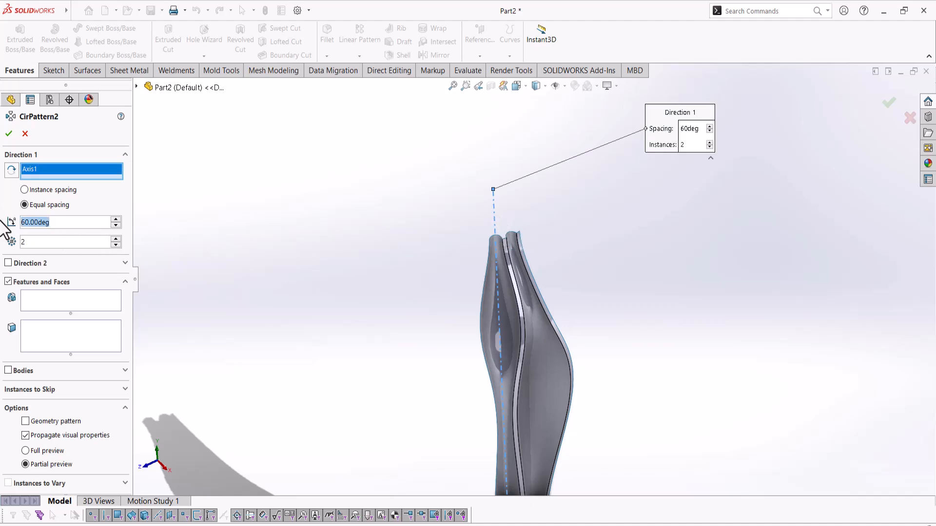
type("36")
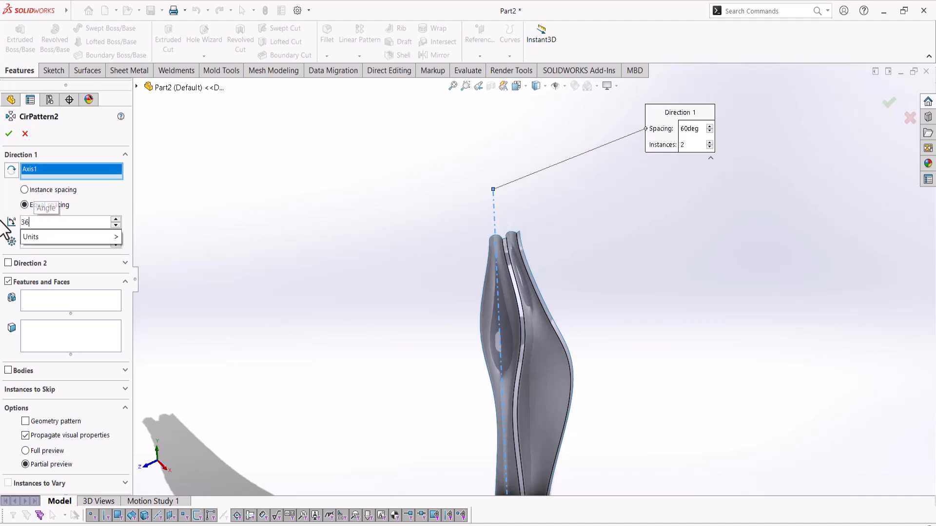
type("0")
key("Return")
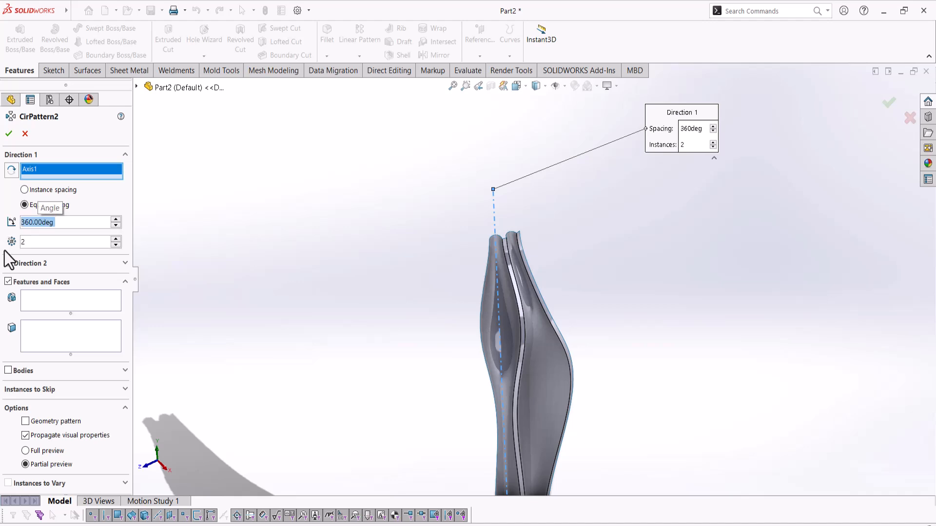
left_click(32, 242)
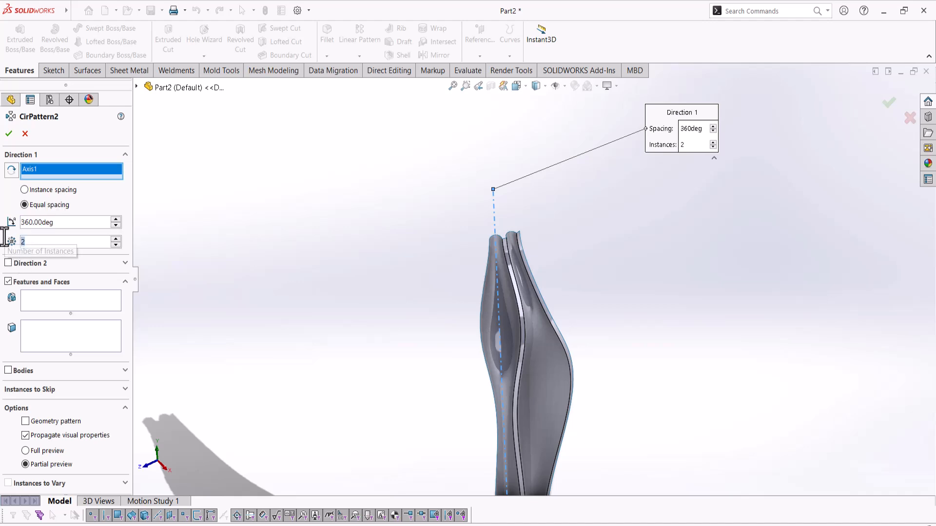
type("6")
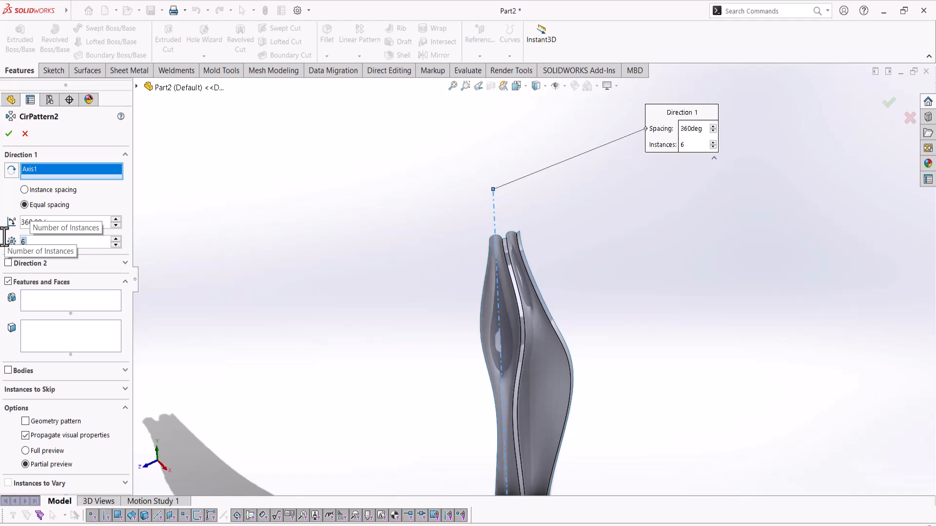
- Pattern the Surface-Knit1 body instead of features, completing the circular pattern around the bottle
left_click(32, 301)
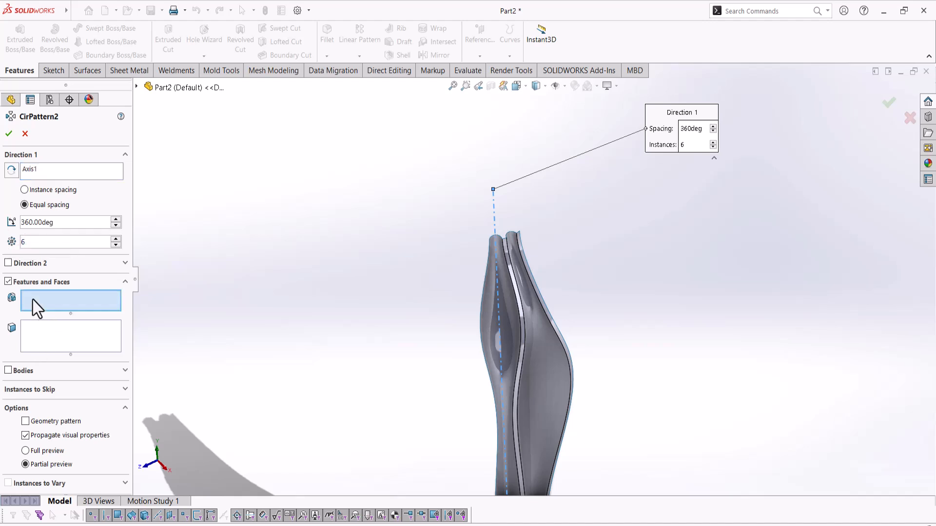
left_click(37, 339)
left_click(8, 371)
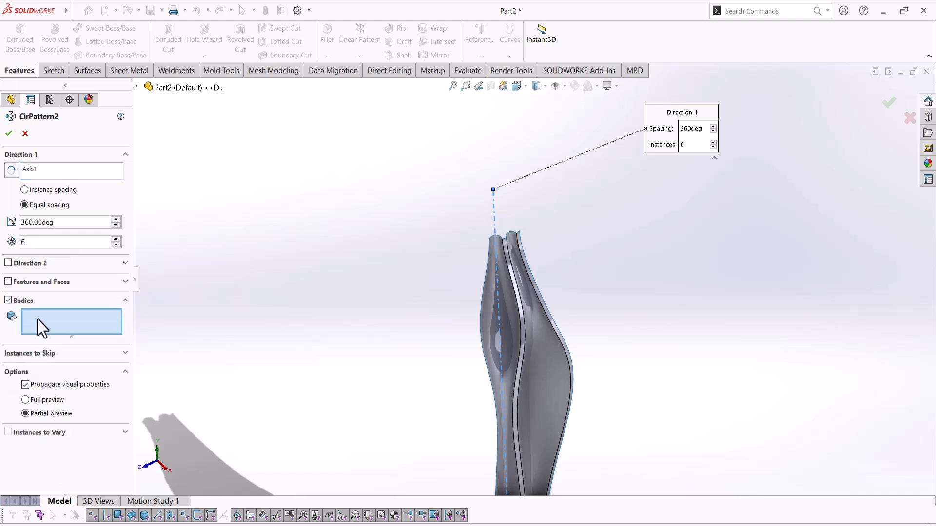
left_click(537, 337)
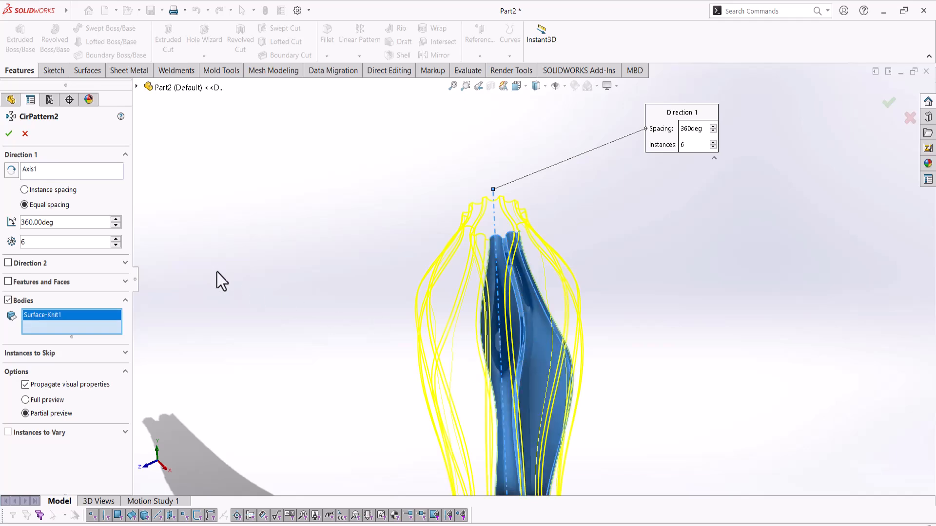
left_click(9, 134)
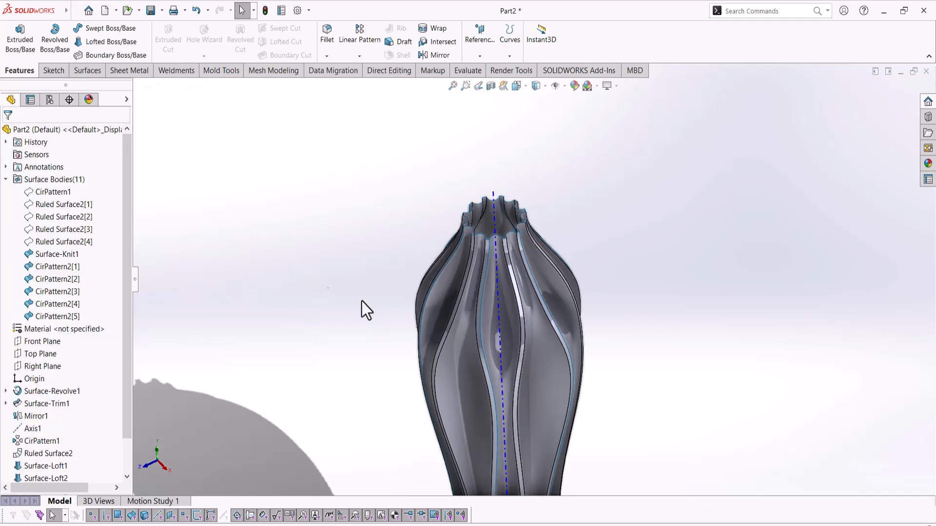
- Examine the patterned ribs around the bottle from the side and at the rim
scroll(532, 391, "up", 5)
scroll(527, 417, "down", 8)
middle_click_drag(534, 319, 519, 375)
scroll(524, 292, "up", 5)
scroll(536, 288, "down", 10)
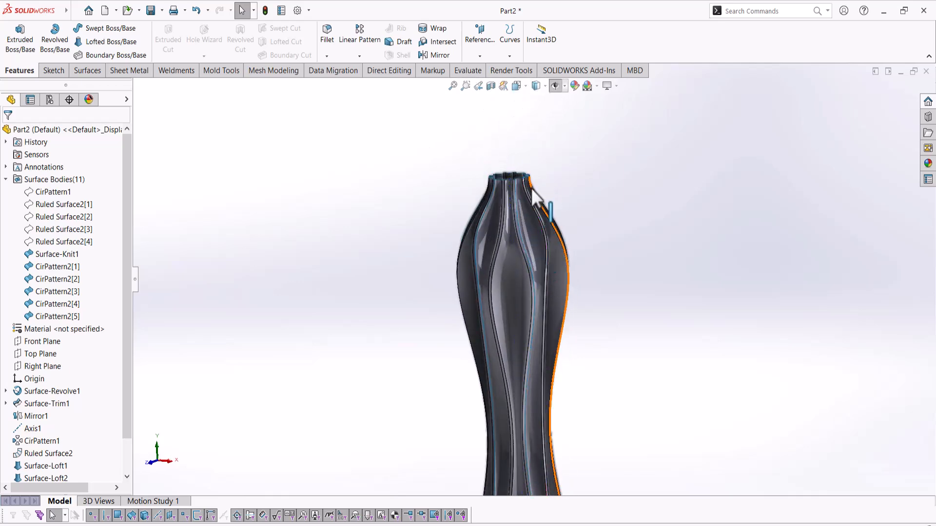
scroll(506, 240, "down", 8)
middle_click_drag(384, 177, 481, 250)
scroll(342, 224, "up", 6)
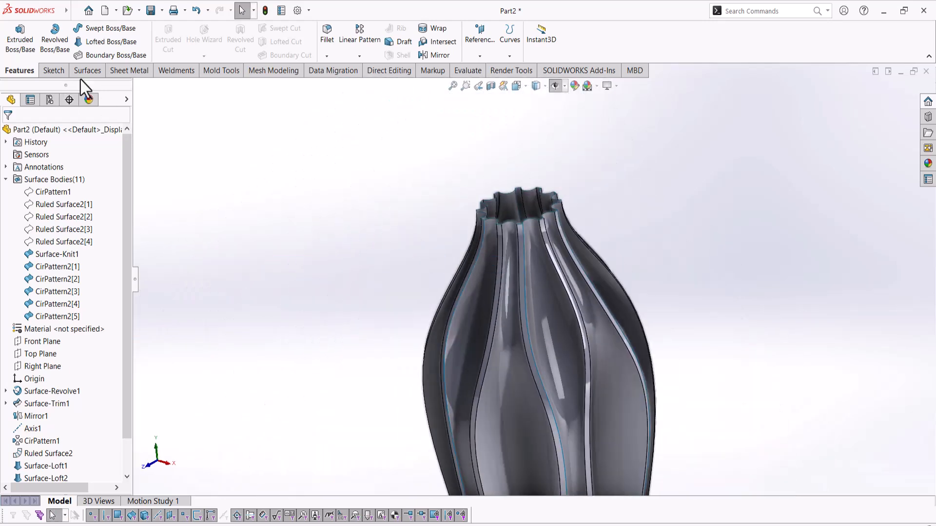
- Knit Surface-Knit1 and its patterned copies into a single surface body
left_click(90, 72)
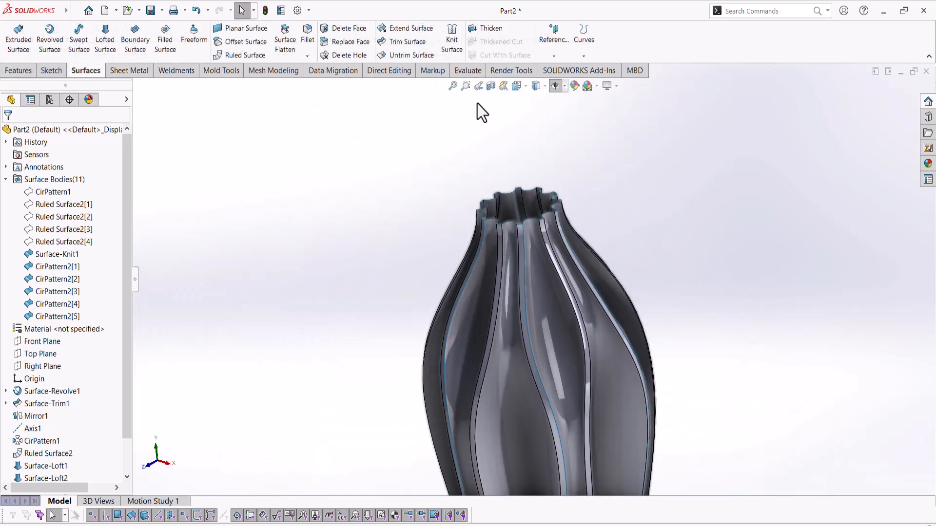
left_click(452, 39)
scroll(486, 268, "up", 5)
left_click_drag(594, 306, 465, 474)
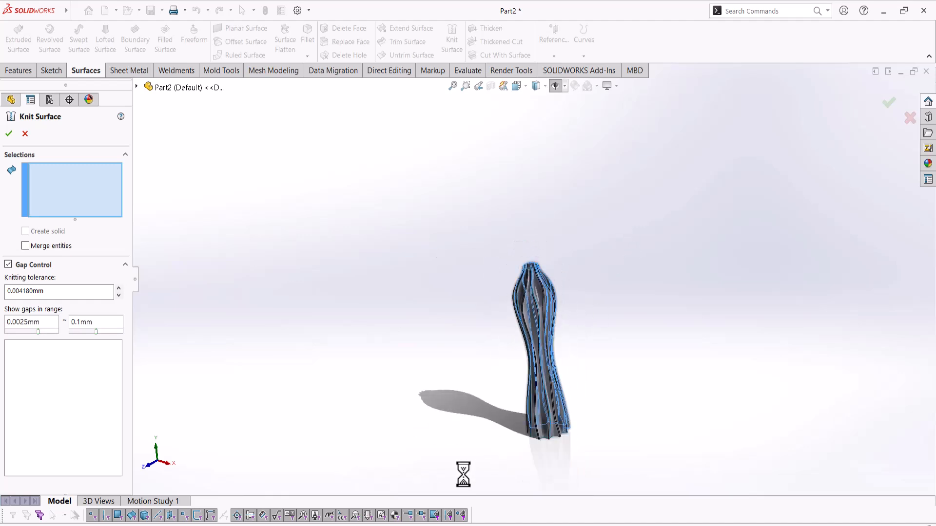
left_click(8, 134)
- Inspect the knitted bottle surface along its full height and around its ribs
scroll(534, 340, "up", 5)
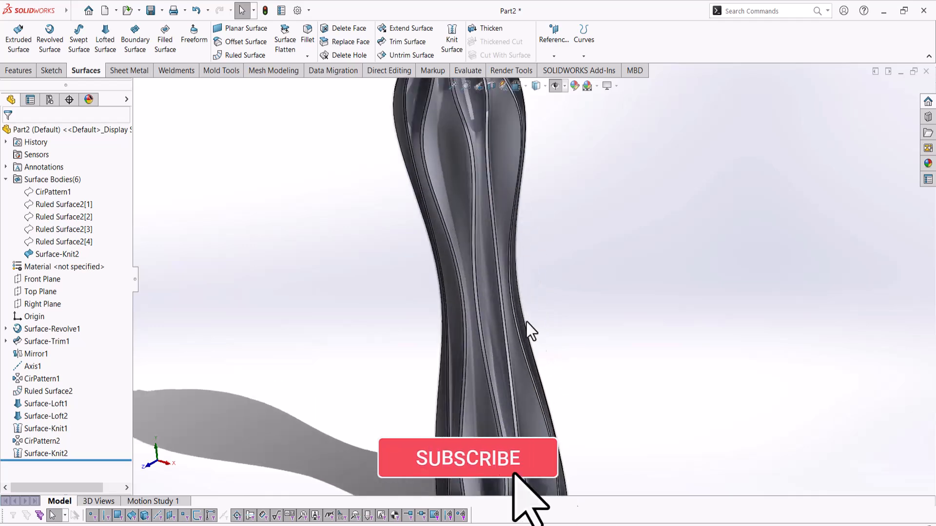
scroll(524, 315, "up", 1)
scroll(531, 341, "up", 4)
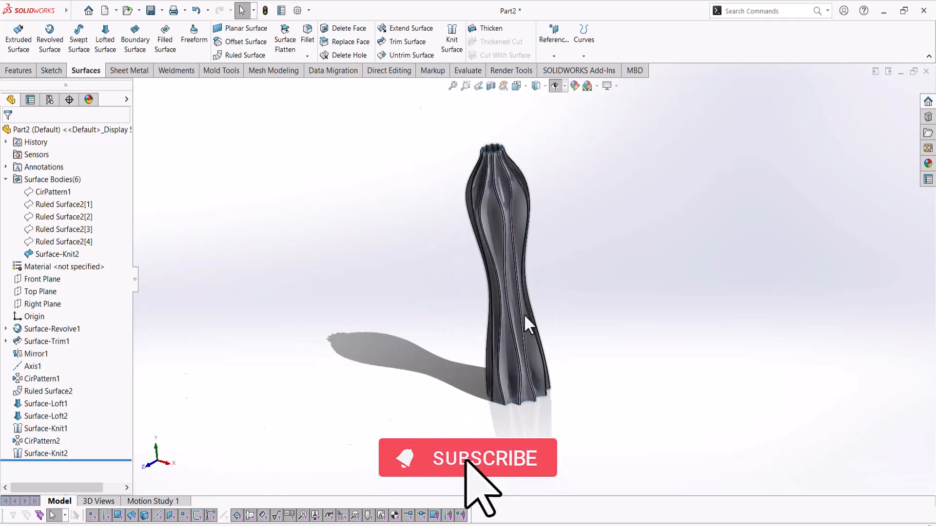
scroll(544, 394, "down", 4)
middle_click_drag(531, 341, 527, 361)
scroll(527, 367, "up", 1)
scroll(533, 136, "up", 3)
scroll(501, 215, "down", 5)
middle_click_drag(498, 314, 408, 314)
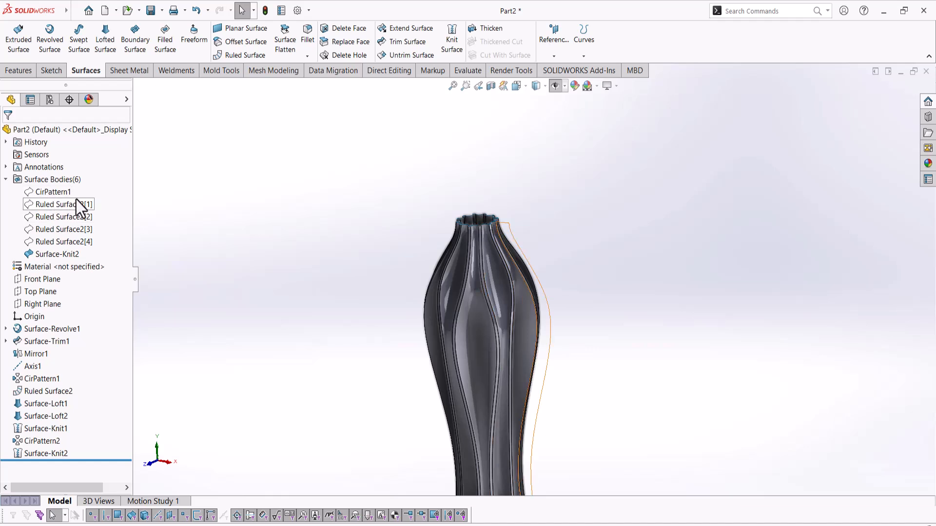
- Delete the leftover hidden surface bodies CirPattern1 and Ruled Surface2[1] to Ruled Surface2[4]
left_click_drag(78, 195, 48, 244)
right_click(48, 245)
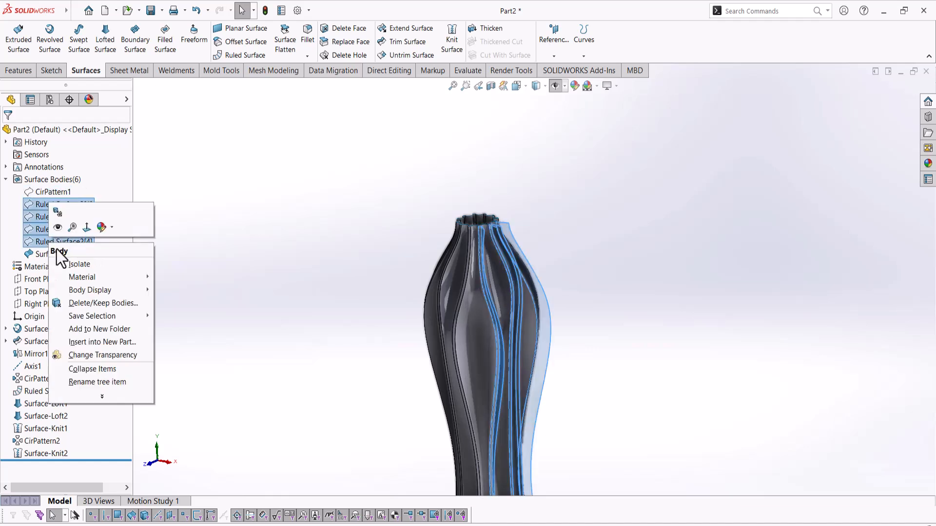
left_click(89, 304)
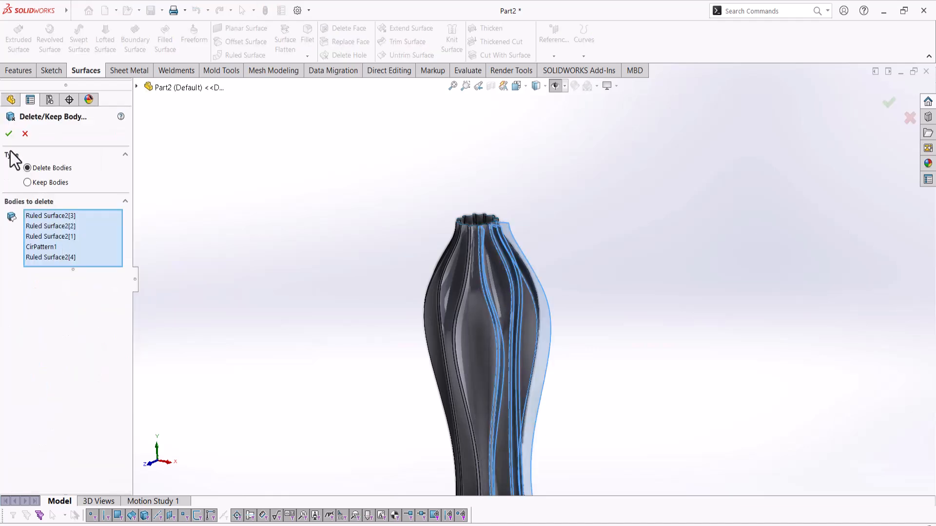
left_click(8, 133)
- Sketch a circle on the Top Plane, centred on the origin and larger than the bottle's base
scroll(545, 397, "up", 3)
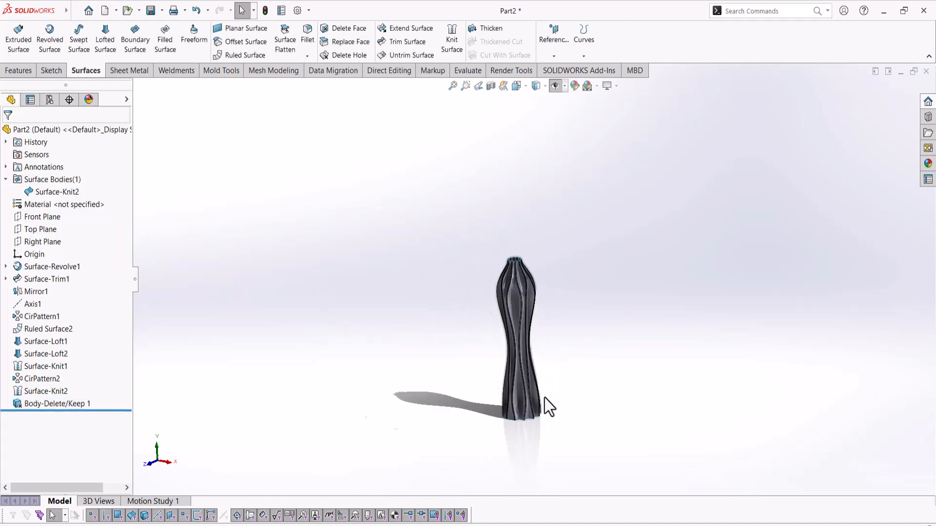
left_click(36, 230)
left_click(42, 218)
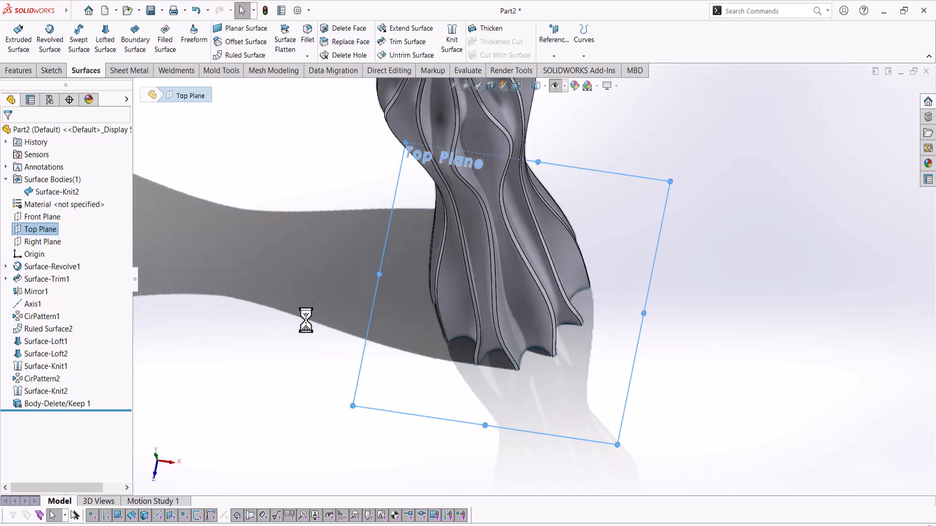
key("c")
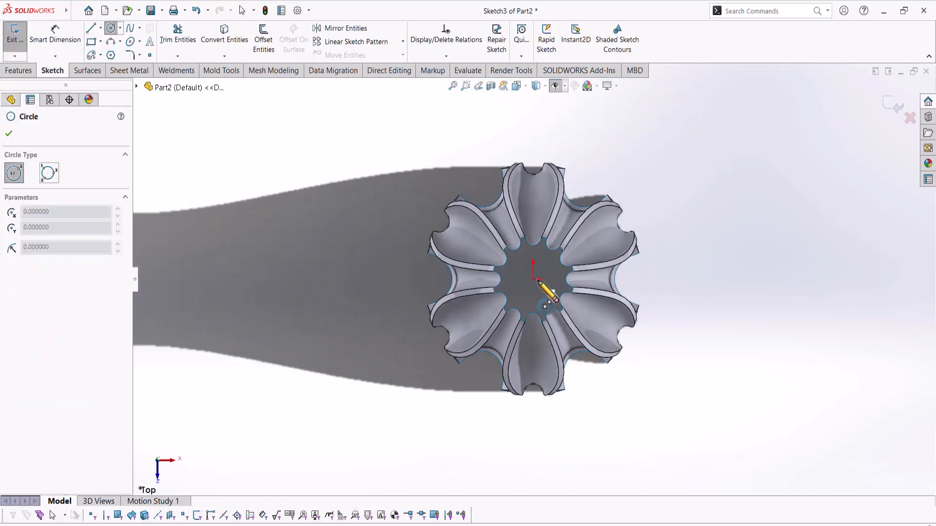
left_click(534, 280)
left_click(517, 439)
right_click(512, 391)
left_click(528, 402)
- Create a planar surface from the circle sketch at the bottle's base
scroll(525, 411, "up", 3)
middle_click_drag(525, 412, 529, 291)
scroll(528, 293, "up", 5)
scroll(529, 357, "down", 8)
middle_click_drag(526, 355, 482, 336)
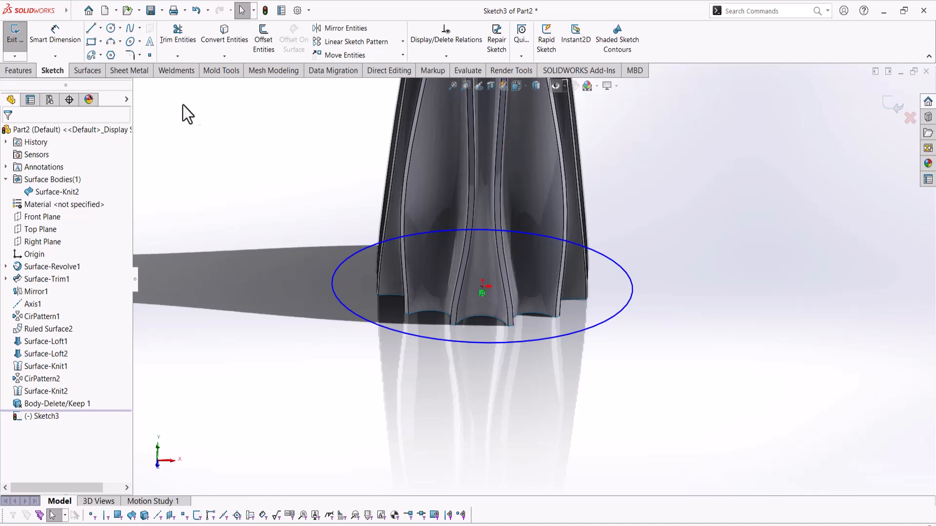
left_click(88, 71)
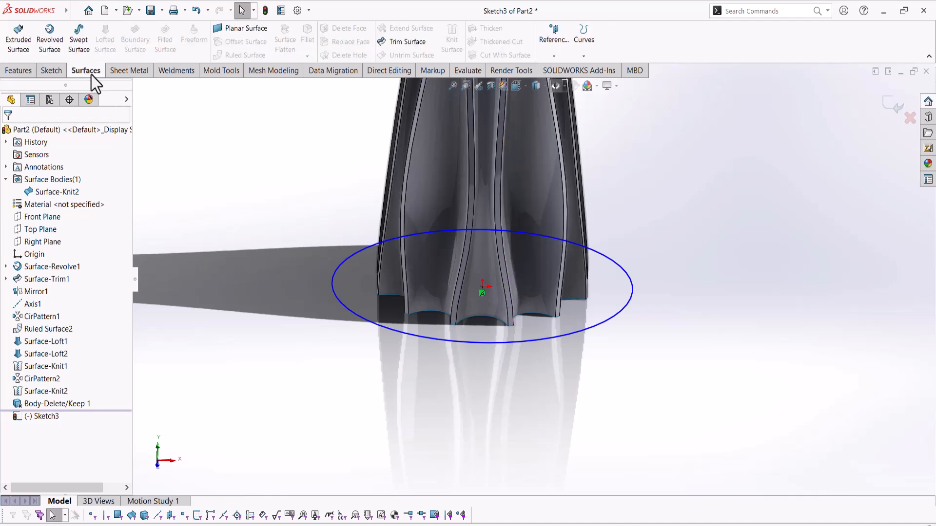
left_click(241, 29)
left_click(9, 133)
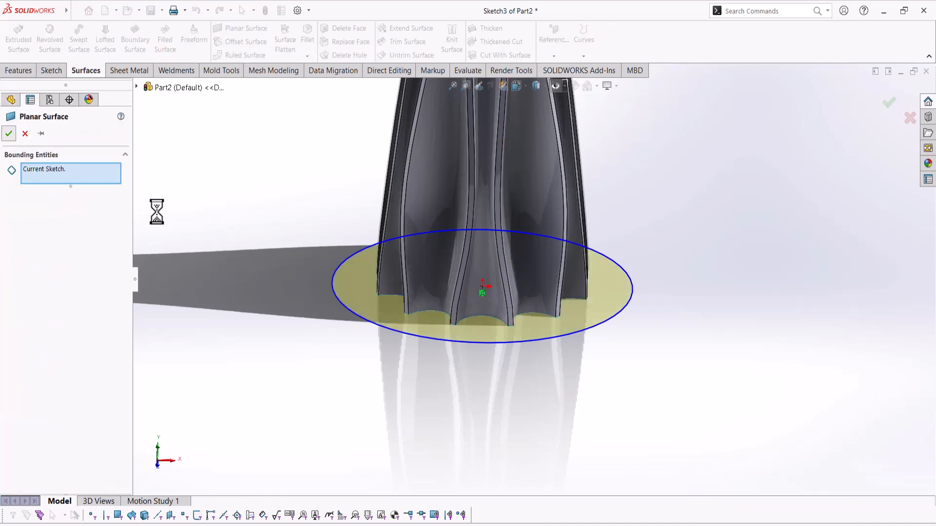
- Create a reference plane coincident with a curved edge of the bottle's rim
middle_click_drag(350, 326, 351, 299)
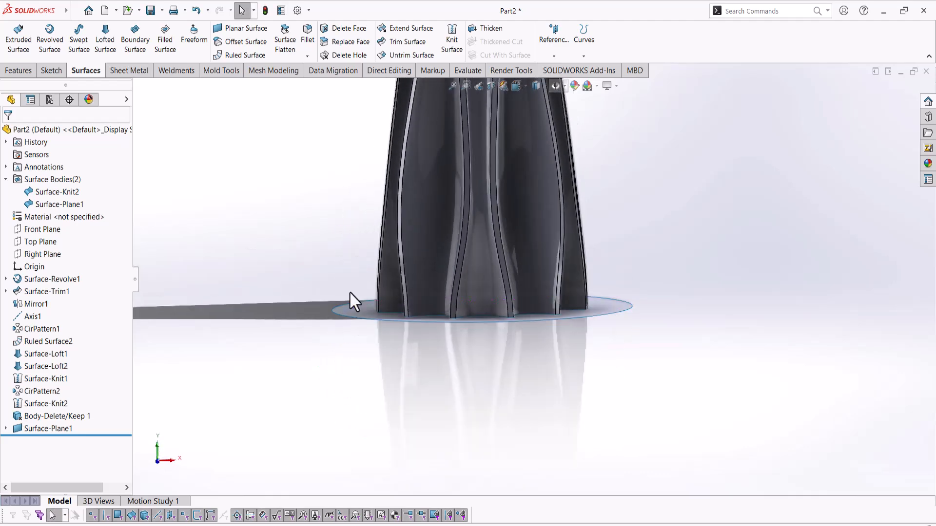
scroll(351, 299, "up", 6)
scroll(541, 234, "down", 12)
middle_click_drag(486, 274, 485, 383)
scroll(398, 237, "down", 5)
middle_click_drag(380, 238, 378, 245)
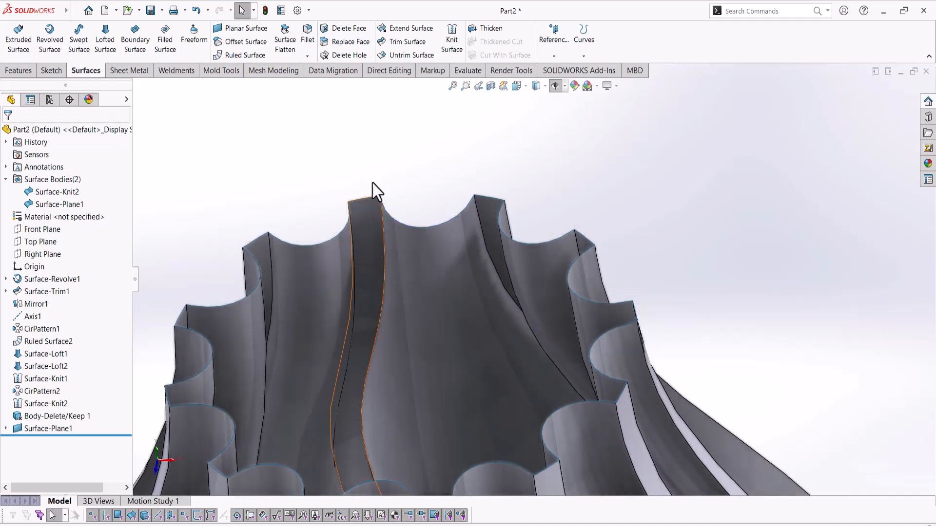
left_click(545, 43)
left_click(554, 70)
left_click(413, 225)
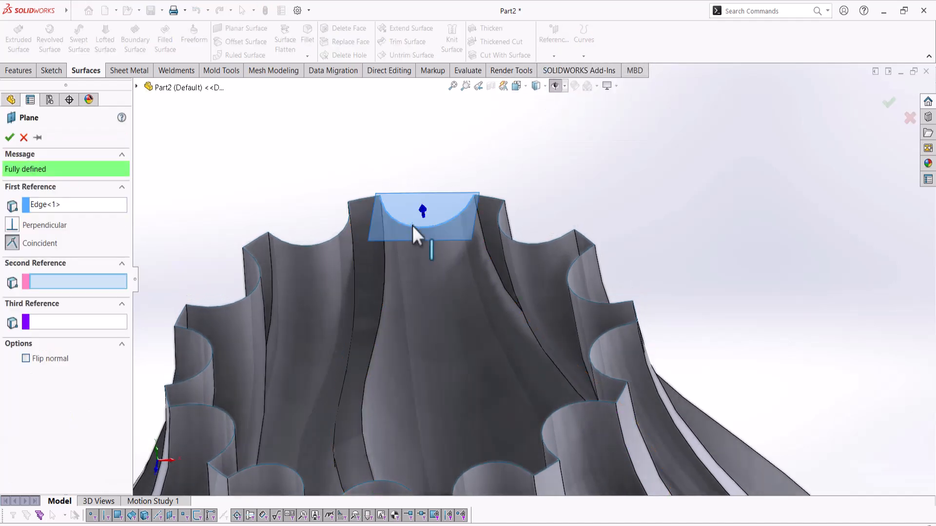
right_click(270, 168)
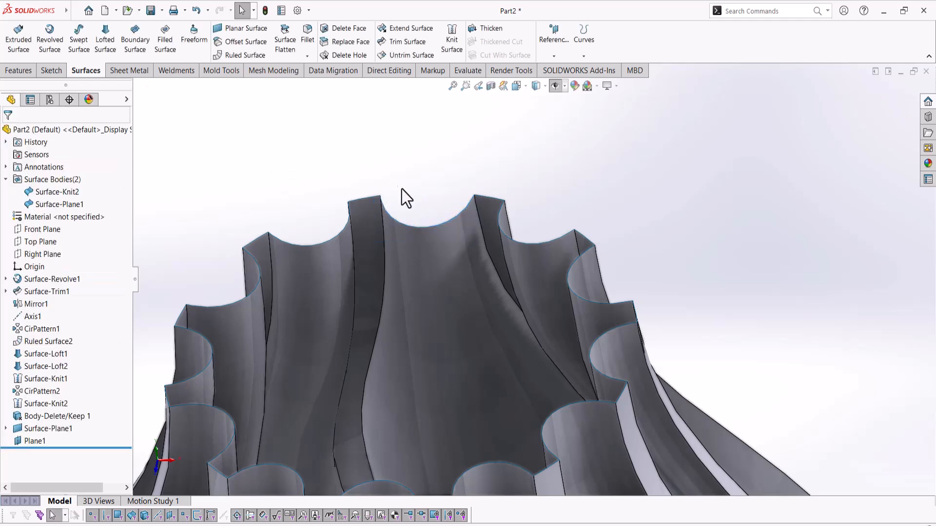
- Turn the display of reference planes and axes back on and select the new plane at the rim
scroll(344, 221, "up", 4)
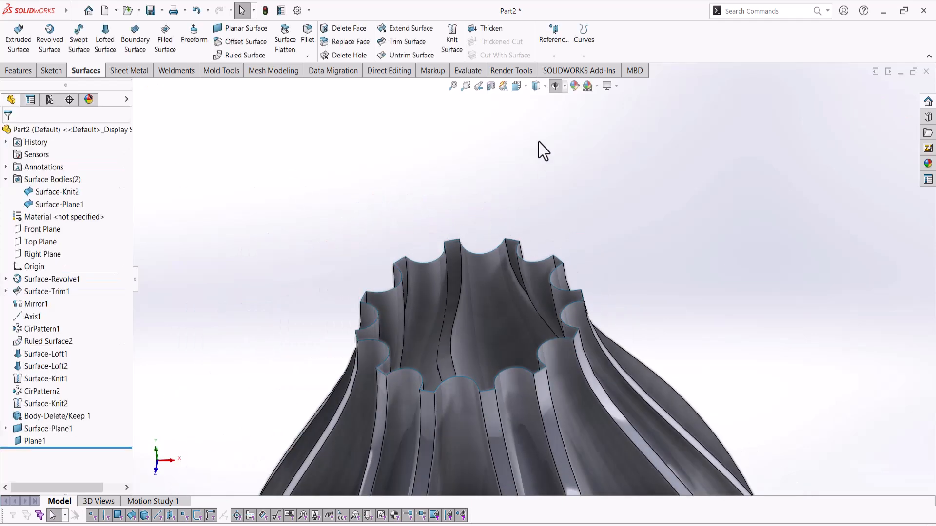
left_click(555, 87)
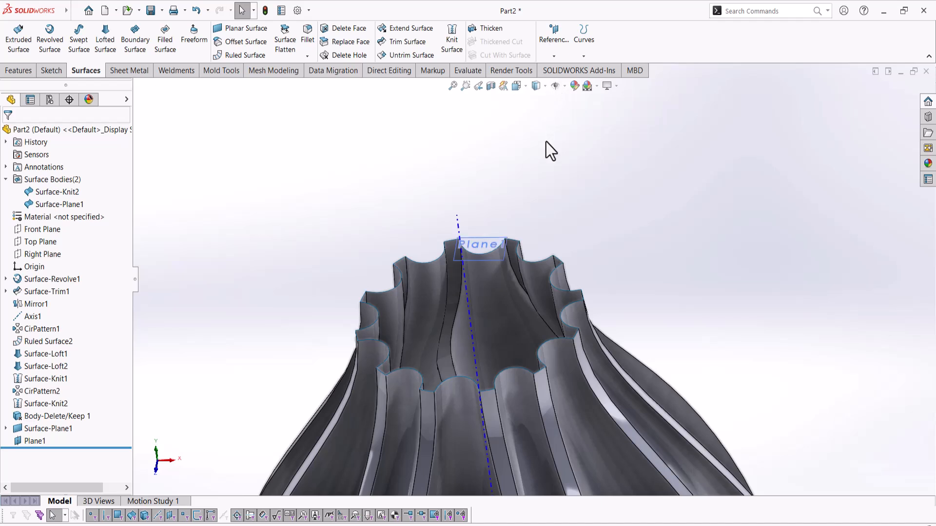
scroll(519, 220, "down", 3)
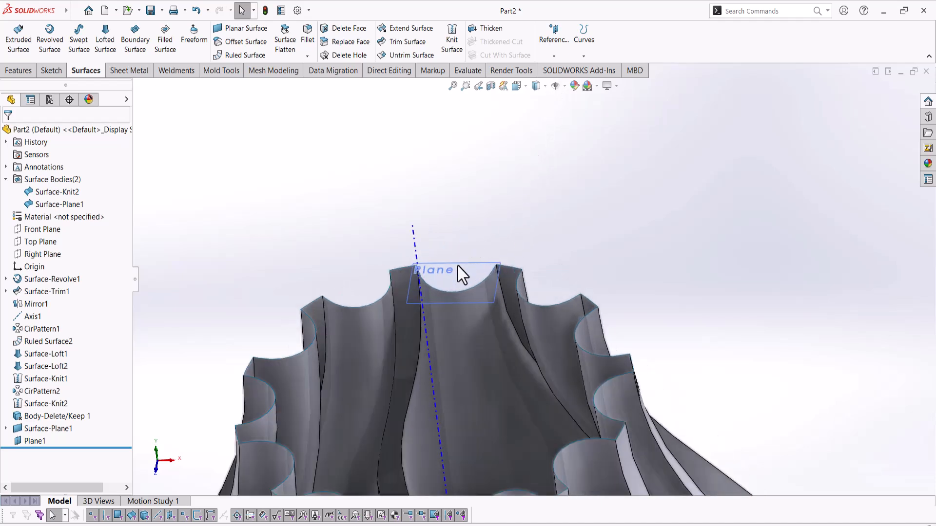
left_click(456, 261)
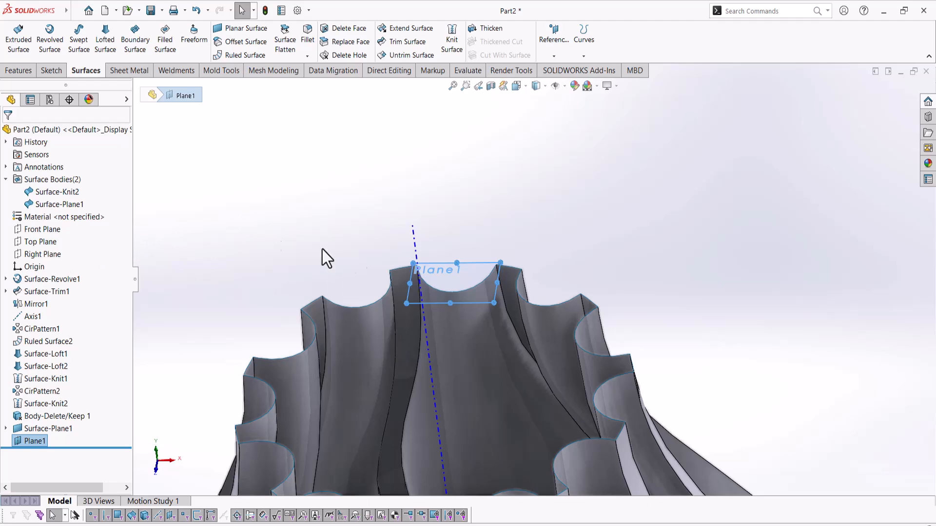
- Sketch a circle of about 24.4 radius centred on the origin on Plane1 at the ribbed body's upper end
left_click(440, 210)
left_click(461, 263)
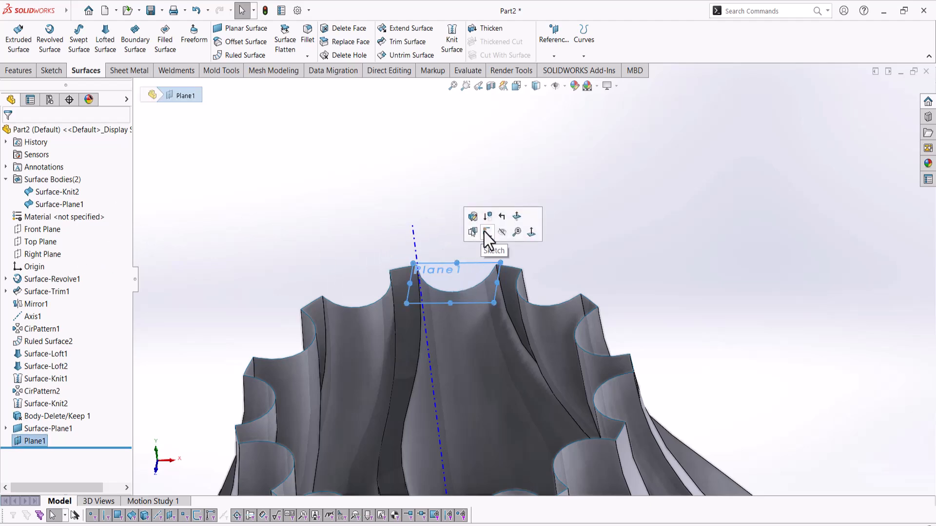
left_click(486, 232)
key("c")
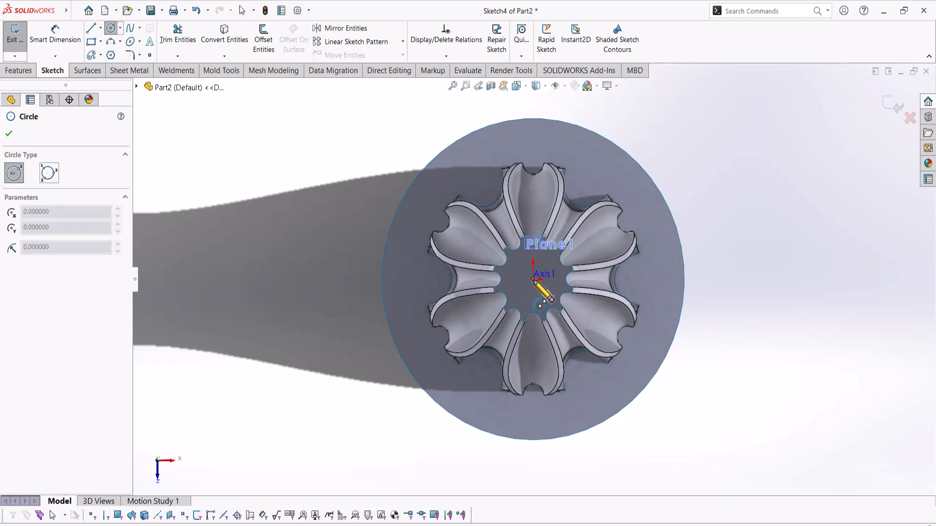
left_click(534, 280)
left_click(524, 348)
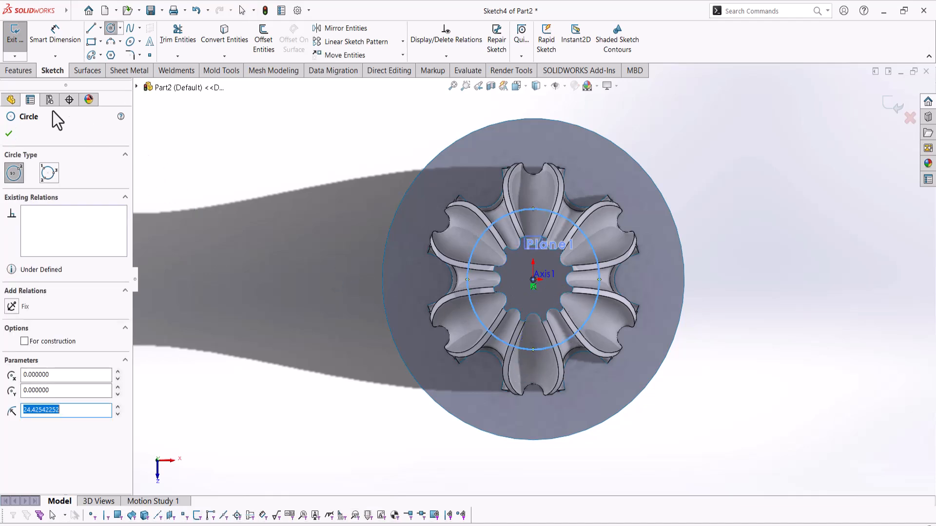
- Create a planar surface from the circle sketched on Plane1
left_click(86, 71)
left_click(229, 31)
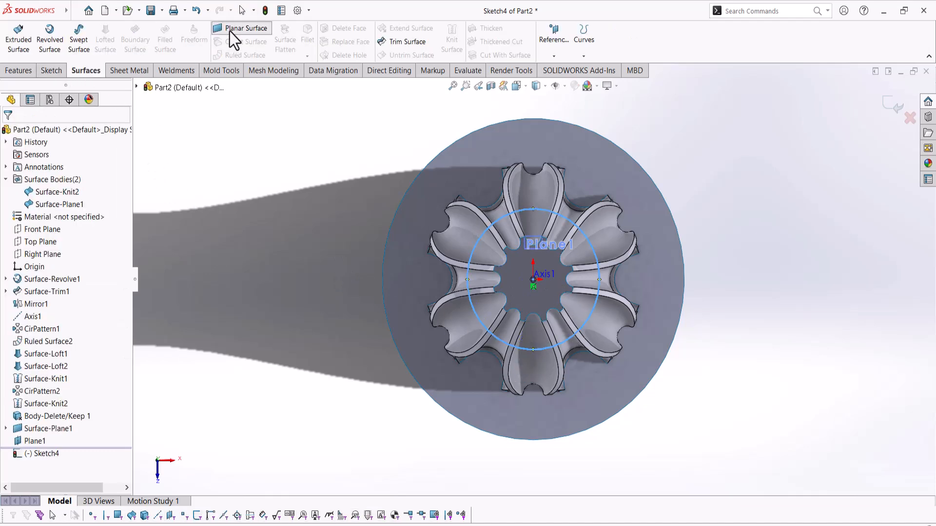
key("Return")
- Turn off RealView Graphics, Shadows In Shaded Mode and Ambient Occlusion in the display settings
middle_click_drag(242, 295, 565, 282)
scroll(565, 204, "down", 5)
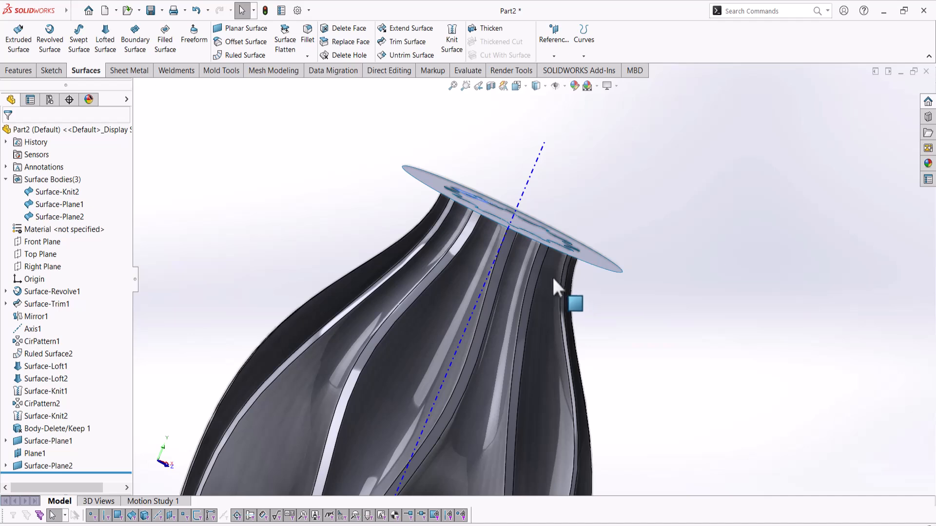
left_click(608, 88)
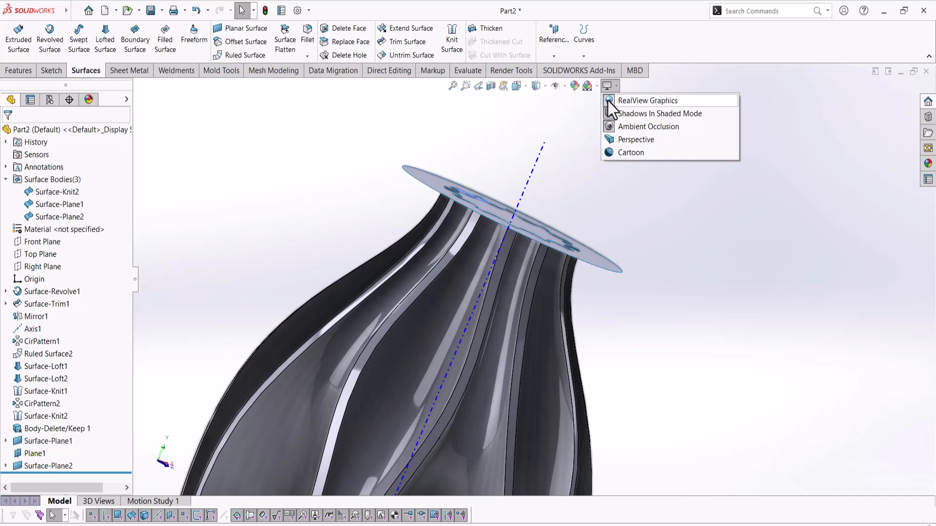
left_click(607, 101)
left_click(607, 86)
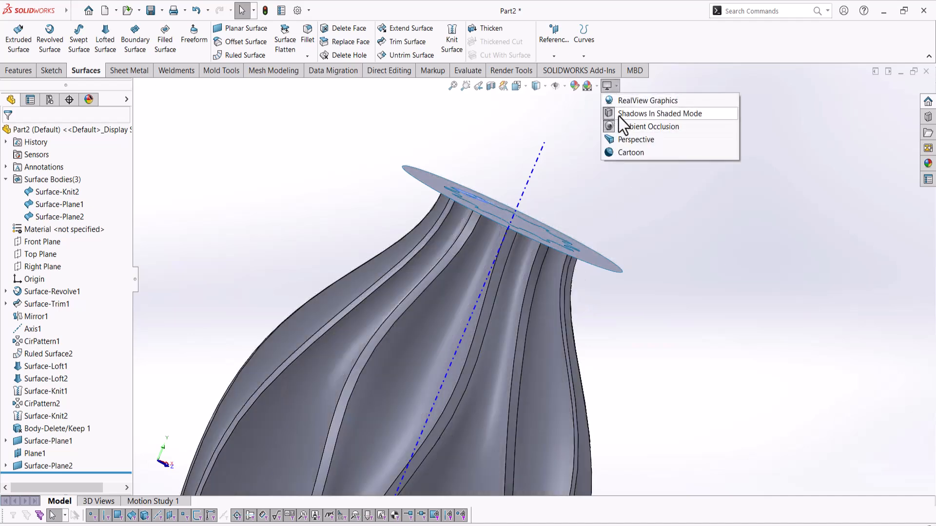
left_click(618, 116)
left_click(609, 86)
left_click(622, 127)
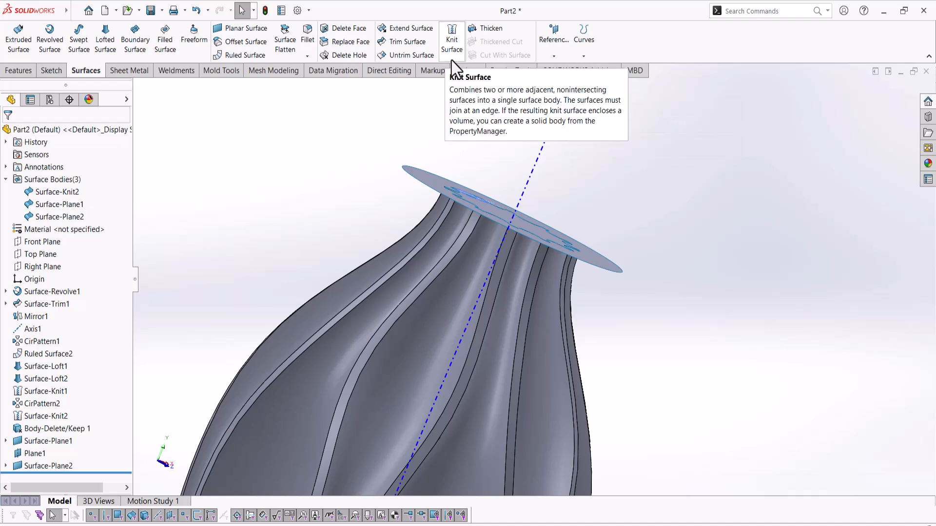
- Set up a mutual surface trim between Surface-Plane2, Surface-Knit2 and Surface-Plane1
left_click(404, 44)
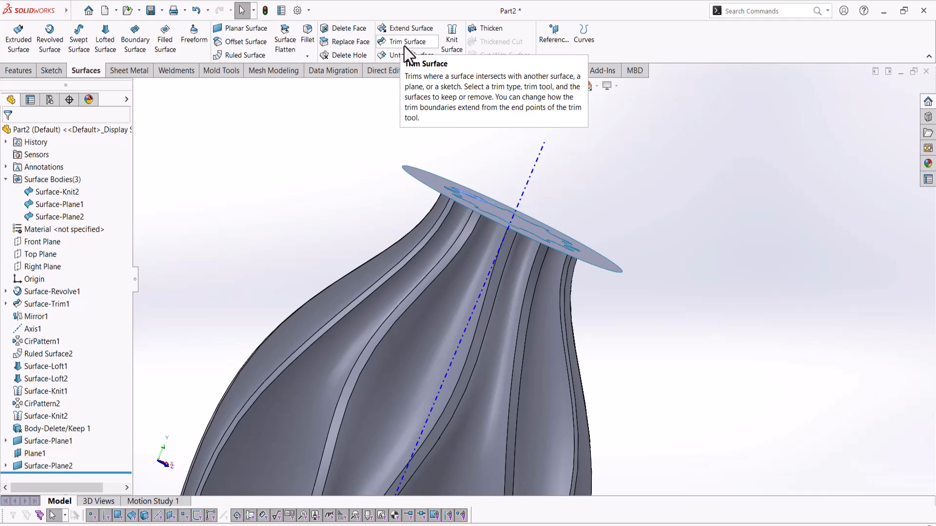
left_click(41, 180)
middle_click_drag(293, 177, 342, 249)
left_click(468, 227)
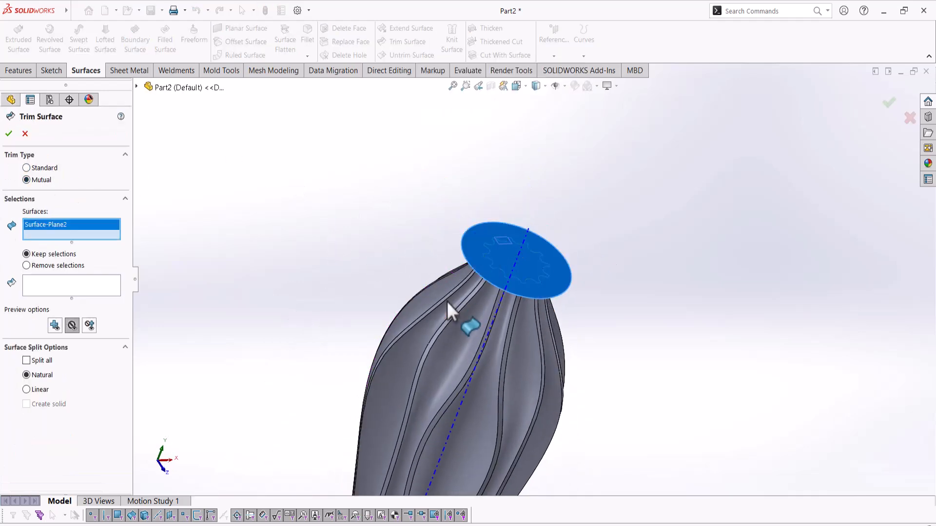
left_click(443, 309)
scroll(443, 309, "up", 3)
scroll(445, 432, "down", 3)
left_click(446, 435)
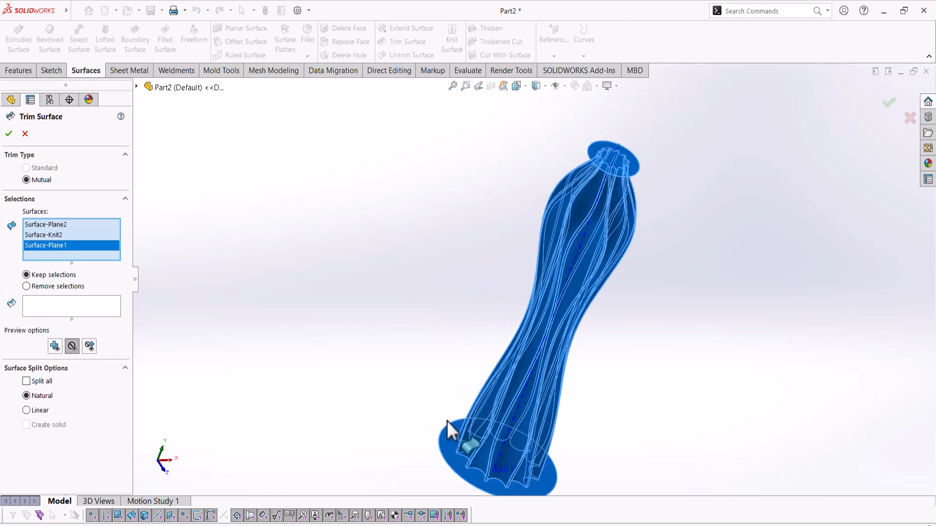
- Try to remove the outer portions of both planar discs in the mutual trim, and cancel the command
left_click(40, 289)
left_click(60, 312)
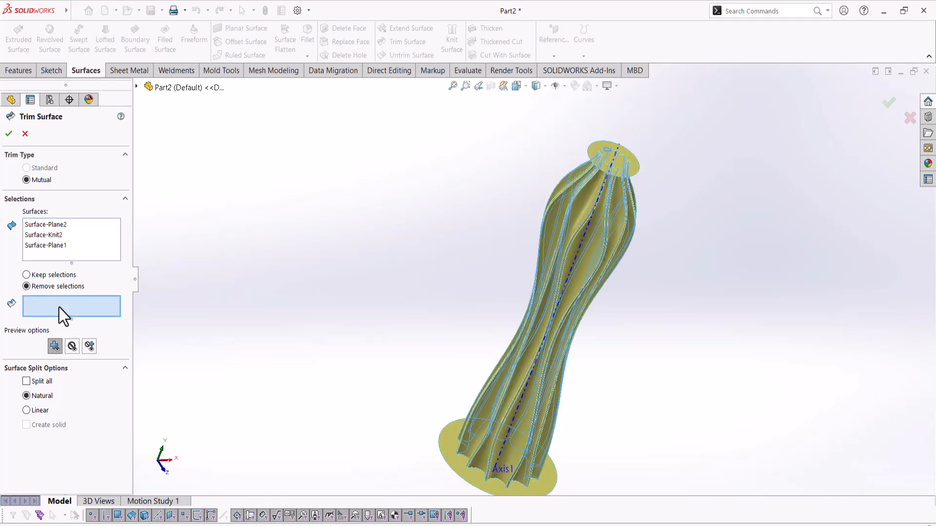
left_click(592, 153)
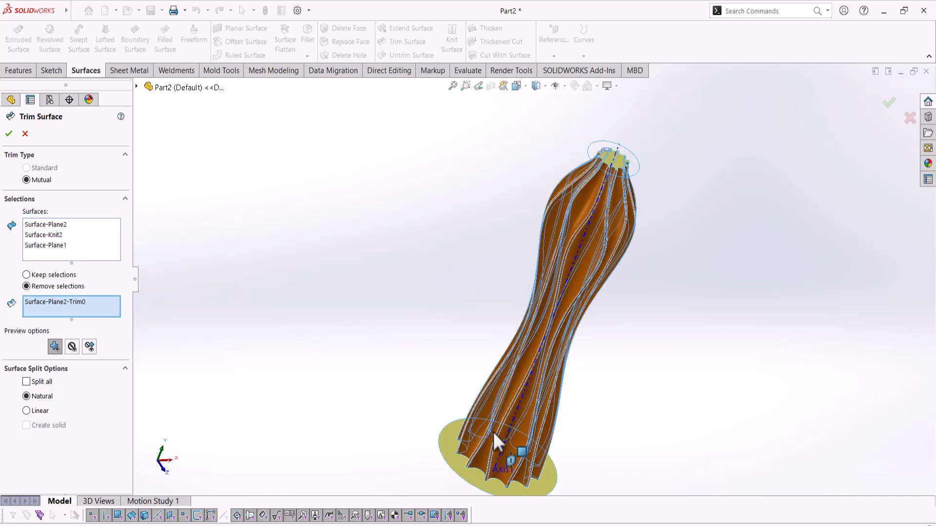
left_click(453, 466)
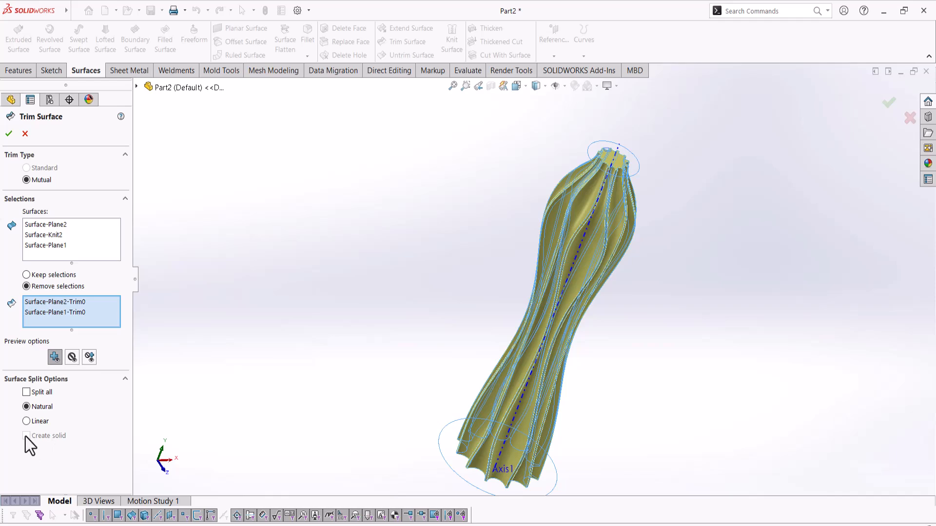
left_click(24, 134)
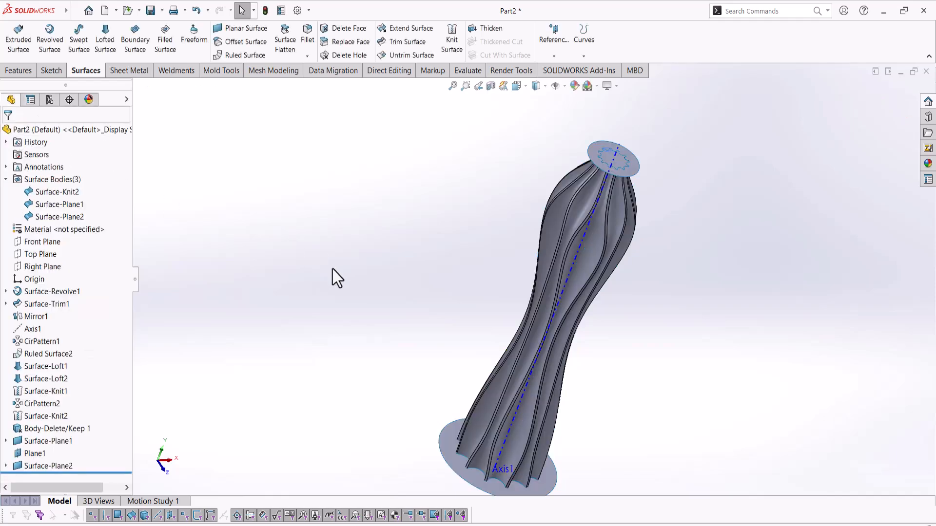
- Examine where the ribbed body meets the planar discs at its upper and lower ends
middle_click_drag(612, 175, 634, 130)
scroll(632, 141, "down", 9)
middle_click_drag(604, 256, 529, 262)
scroll(626, 328, "up", 5)
middle_click_drag(418, 240, 550, 278)
scroll(548, 277, "up", 4)
scroll(443, 476, "down", 11)
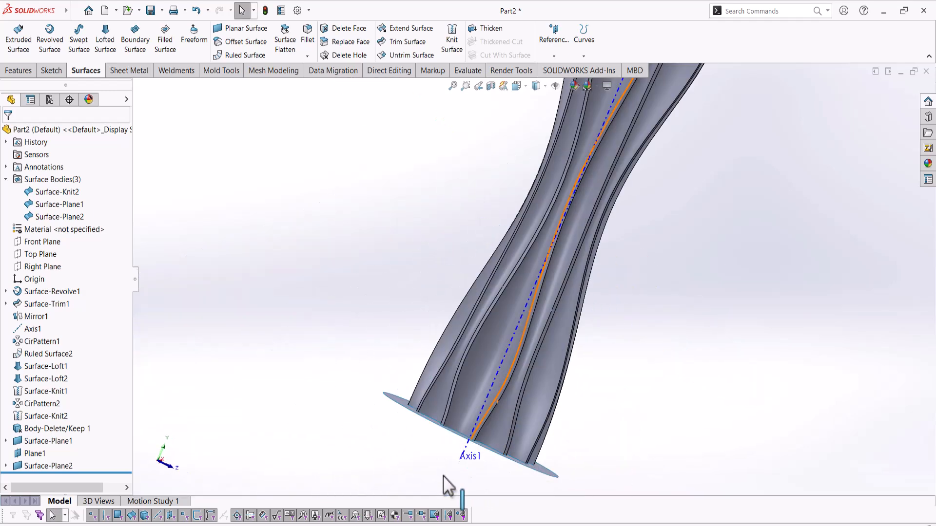
scroll(550, 241, "up", 3)
middle_click_drag(548, 240, 556, 263)
scroll(541, 256, "up", 3)
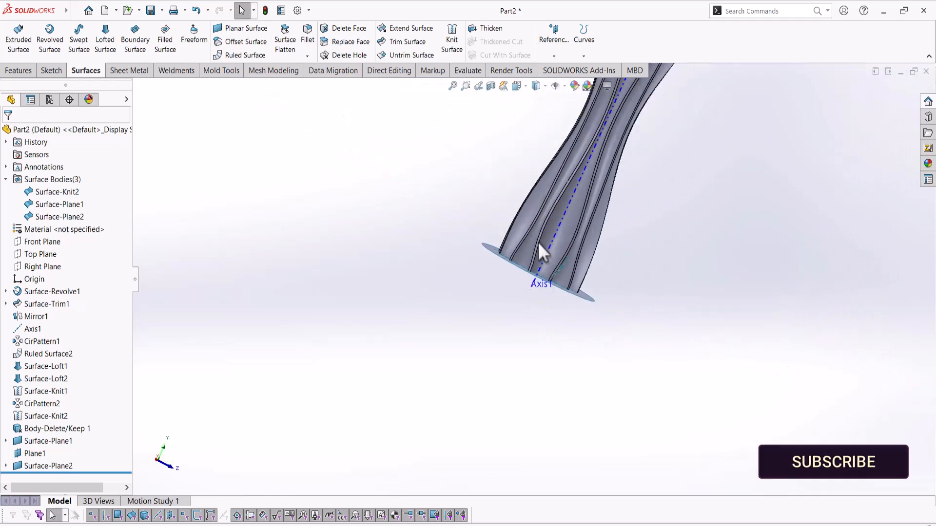
- Set up another mutual trim of Surface-Plane1, Surface-Knit2 and Surface-Plane2 using the Remove selections option
left_click(415, 47)
left_click(41, 180)
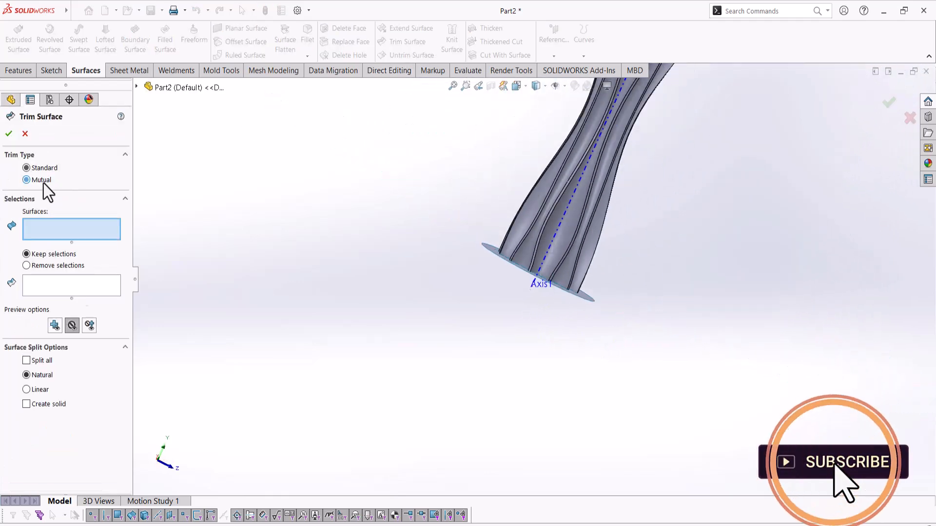
left_click(54, 266)
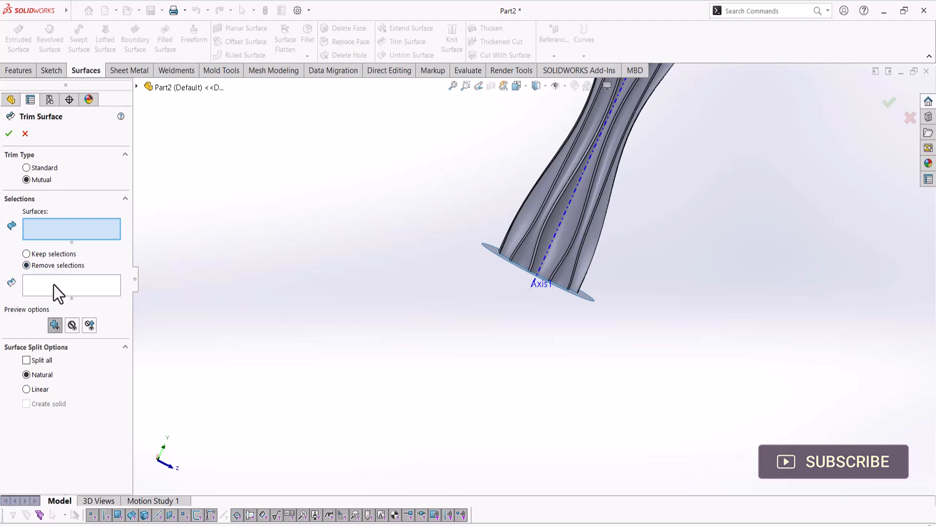
middle_click_drag(469, 258, 484, 258)
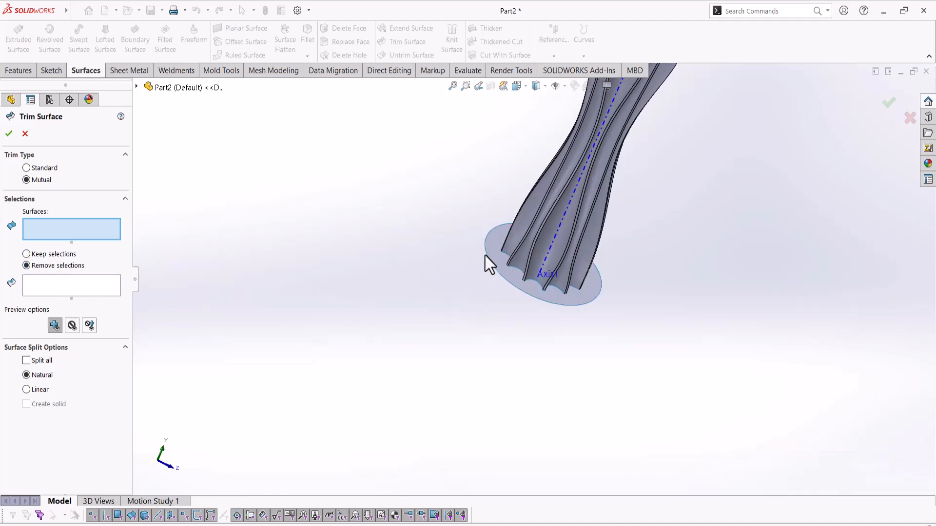
left_click(493, 245)
left_click(531, 227)
scroll(499, 259, "up", 7)
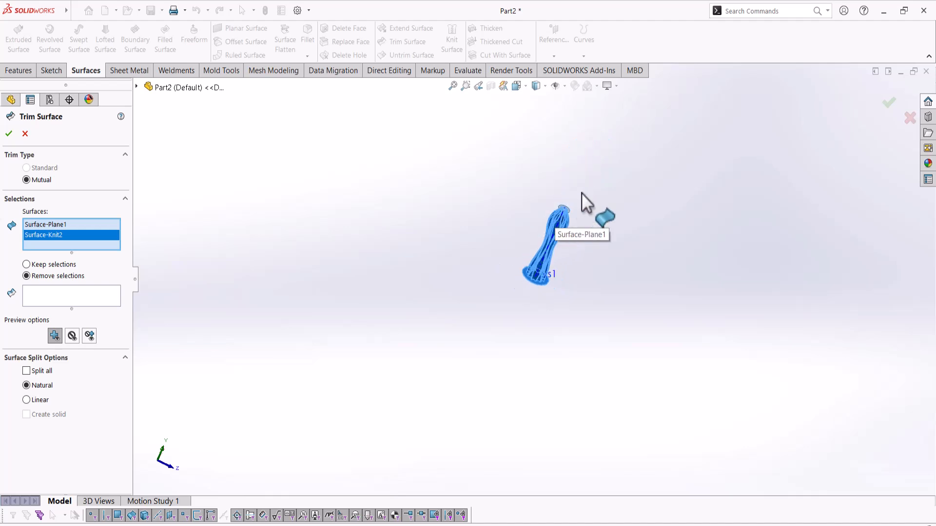
scroll(577, 199, "down", 5)
scroll(527, 278, "down", 2)
left_click(517, 232)
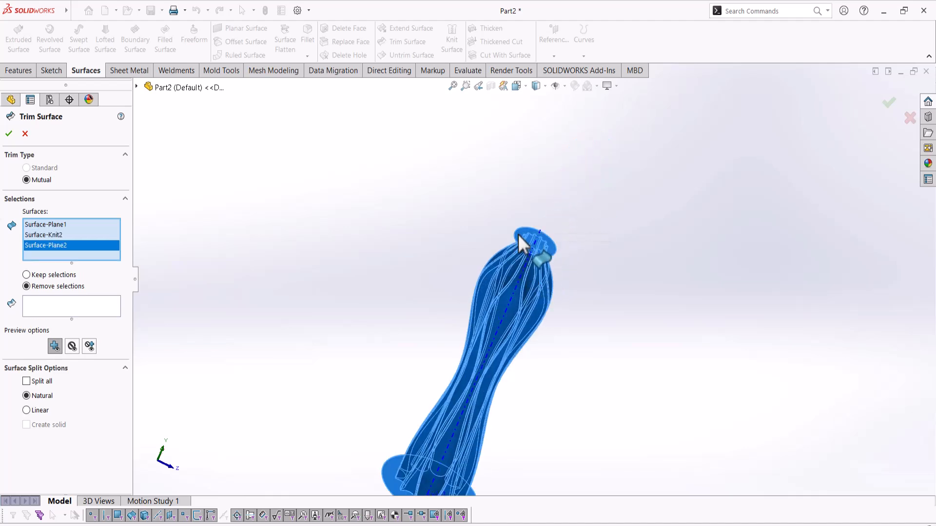
- Try removing both discs' outer portions, without and with Split all enabled, and cancel the mutual trim
left_click(57, 307)
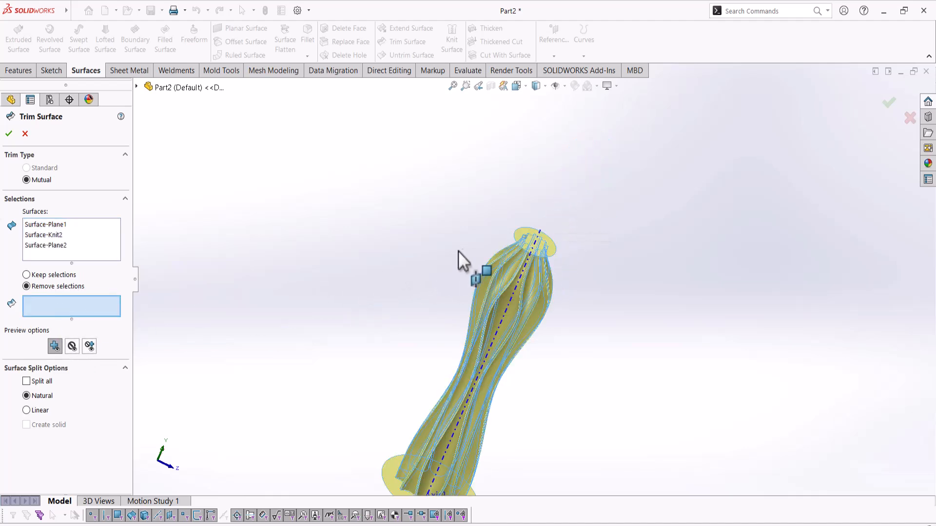
left_click(517, 235)
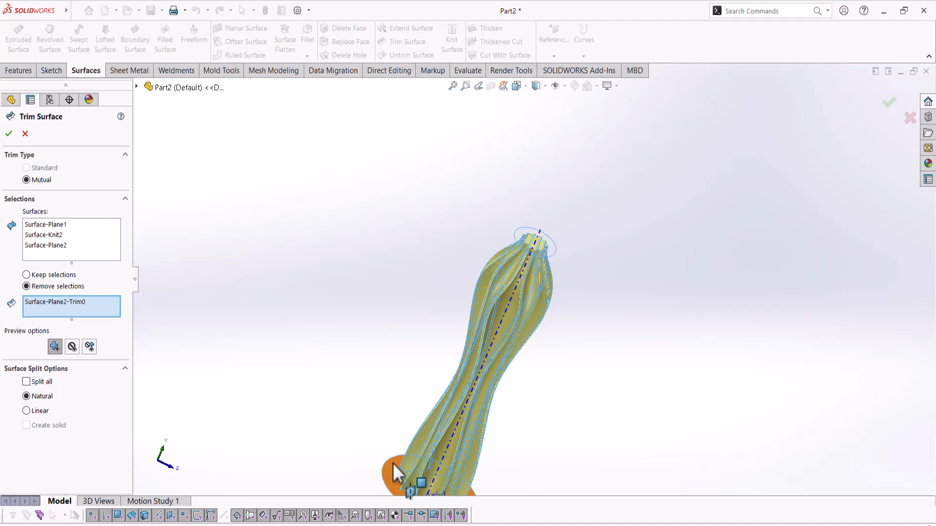
left_click(393, 463)
left_click(25, 393)
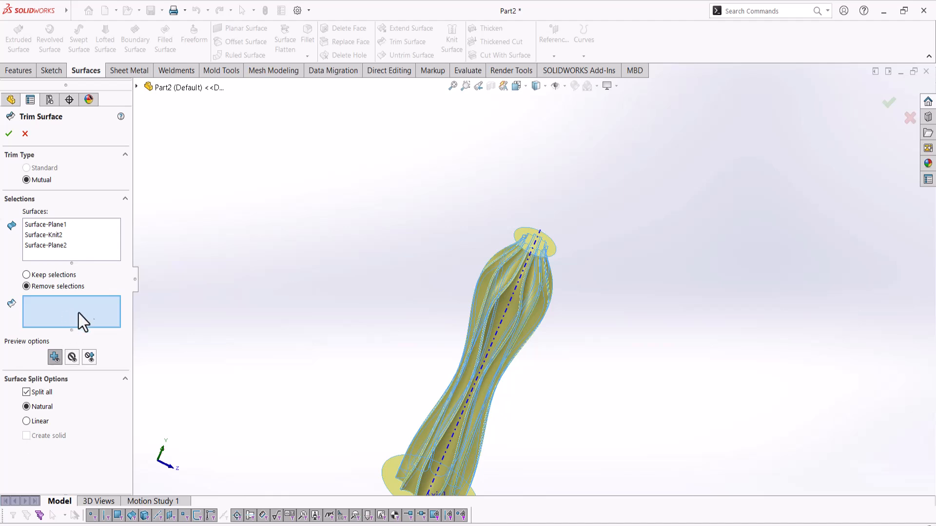
left_click(516, 238)
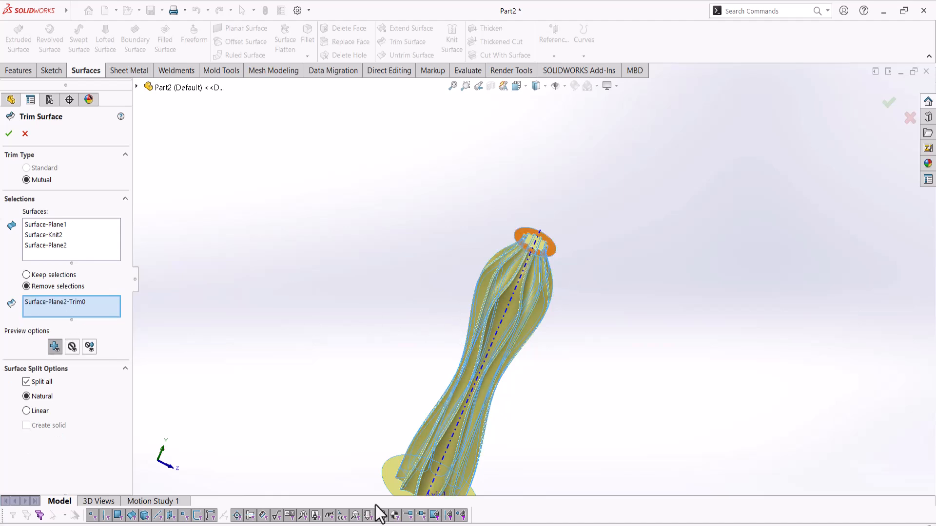
left_click(391, 477)
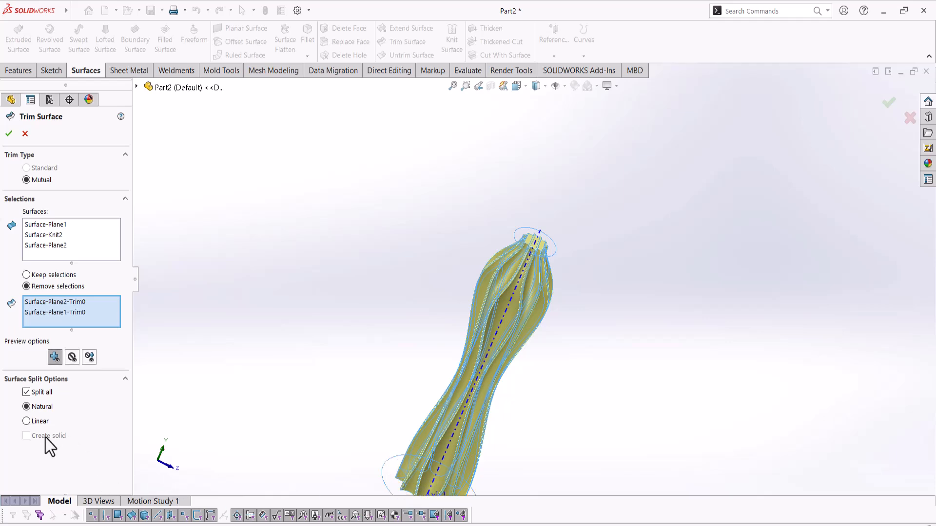
left_click(25, 134)
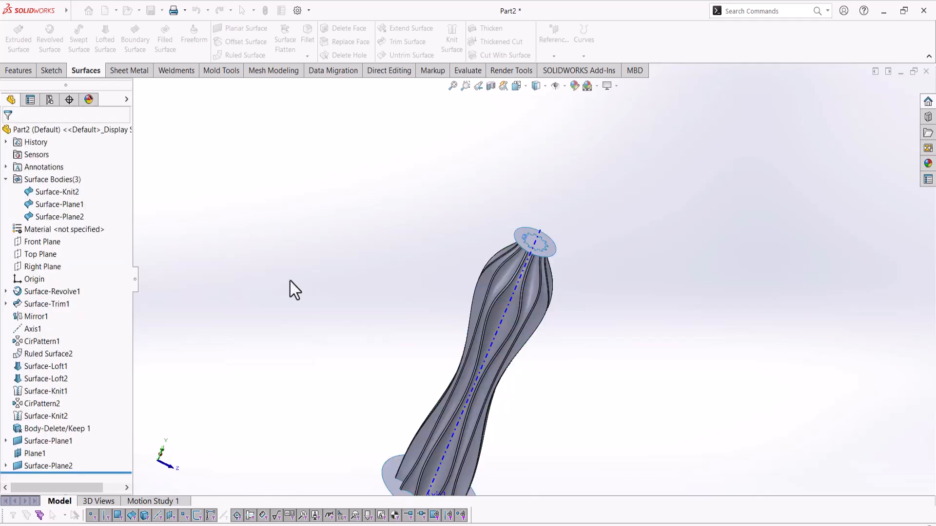
- Inspect the junction between the upper planar disc and the ribbed body's edges up close
scroll(527, 244, "up", 5)
left_click(421, 247)
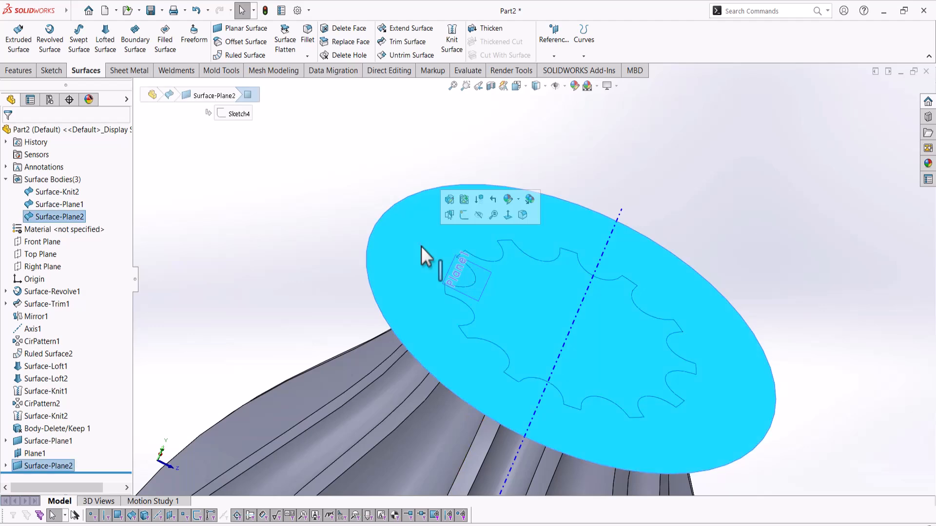
middle_click_drag(417, 390, 491, 304)
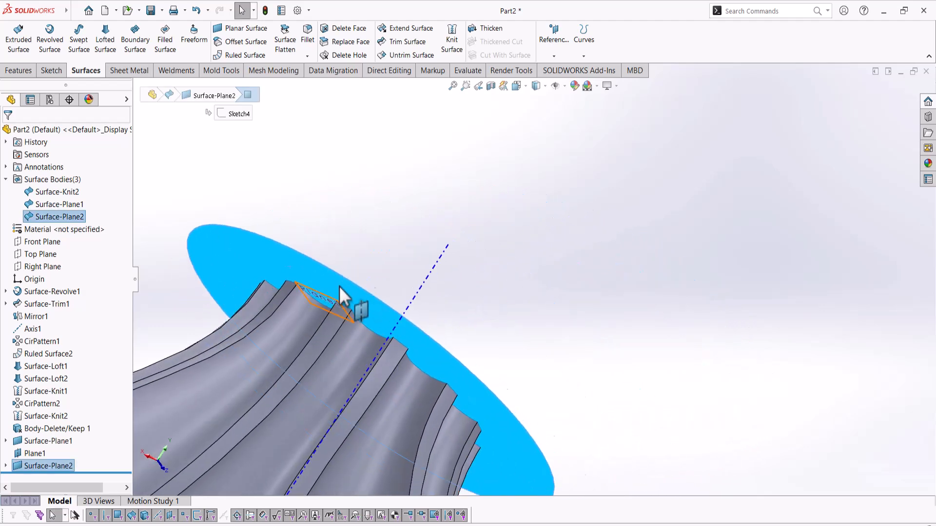
scroll(342, 317, "up", 5)
scroll(554, 326, "down", 8)
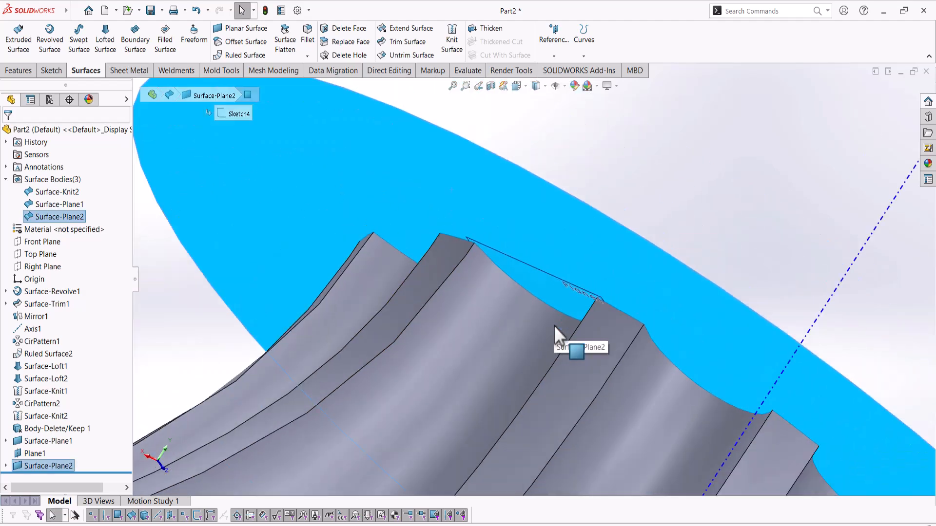
left_click(373, 254)
scroll(361, 243, "down", 5)
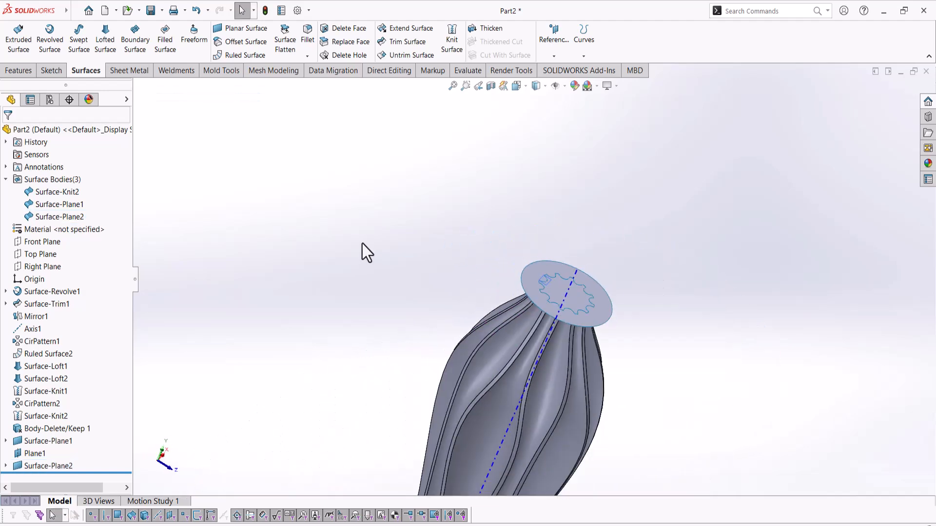
- Trim both planar discs with a standard trim, using Surface-Knit2 as trim tool and removing the portions outside the ribbed profile
left_click(401, 42)
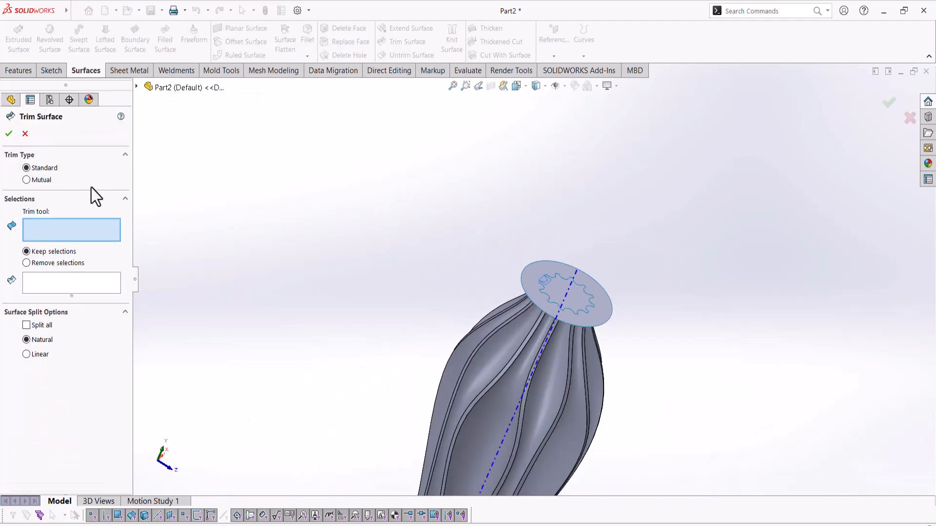
left_click(473, 369)
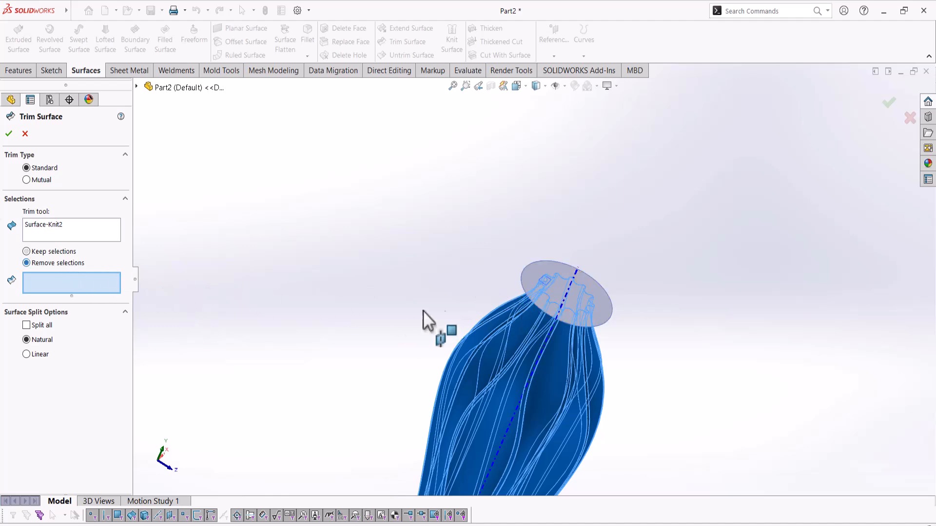
left_click(526, 280)
scroll(485, 336, "down", 5)
scroll(422, 425, "up", 2)
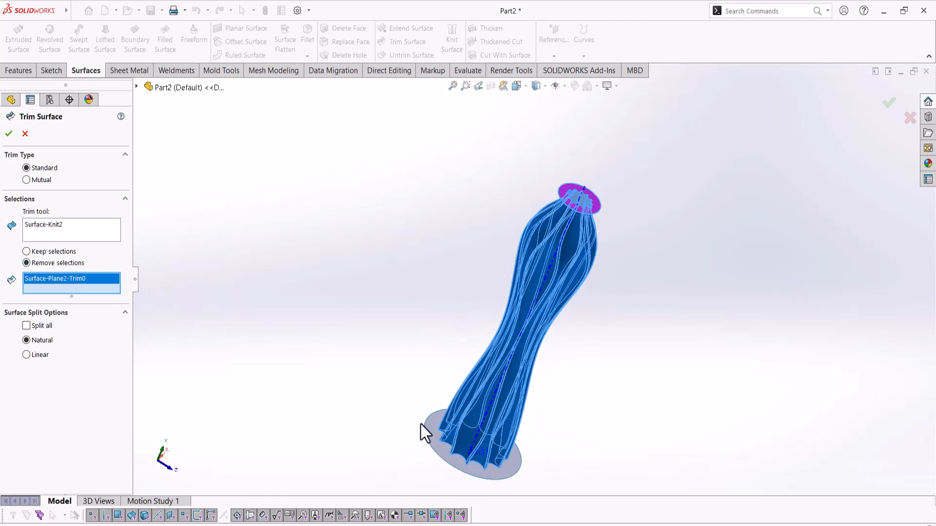
left_click(428, 436)
left_click(10, 133)
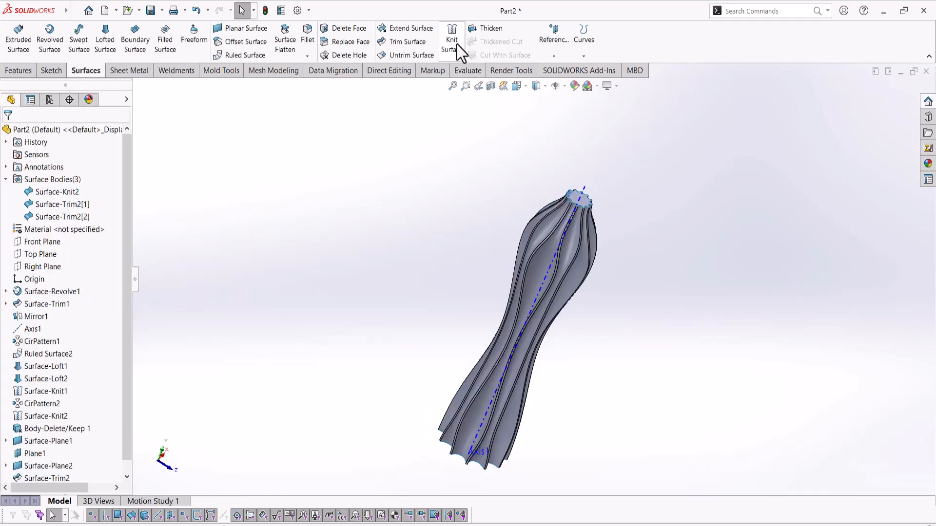
- Set up a Knit Surface of both trimmed end discs and the Surface-Knit2 ribbed body
left_click(452, 44)
scroll(552, 219, "down", 6)
left_click(566, 188)
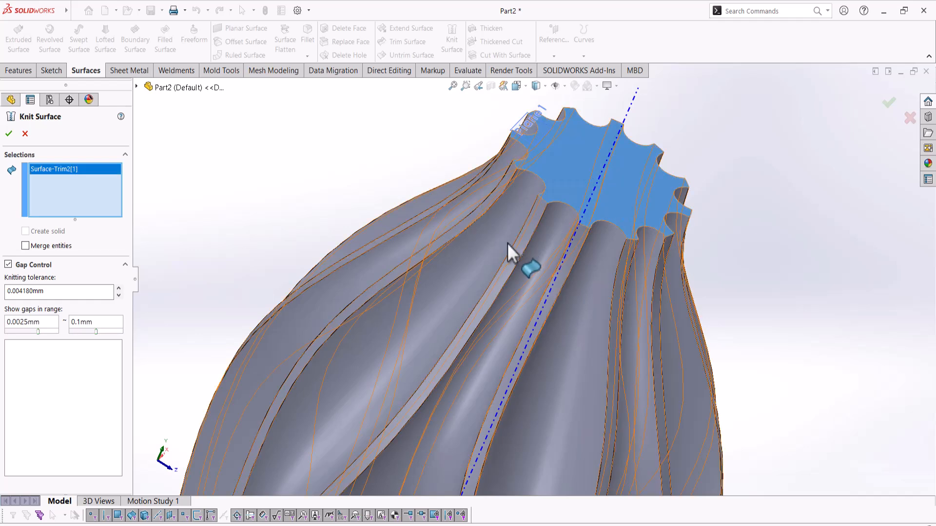
left_click(476, 326)
scroll(475, 327, "up", 3)
scroll(455, 481, "down", 6)
middle_click_drag(492, 373, 390, 456)
left_click(362, 468)
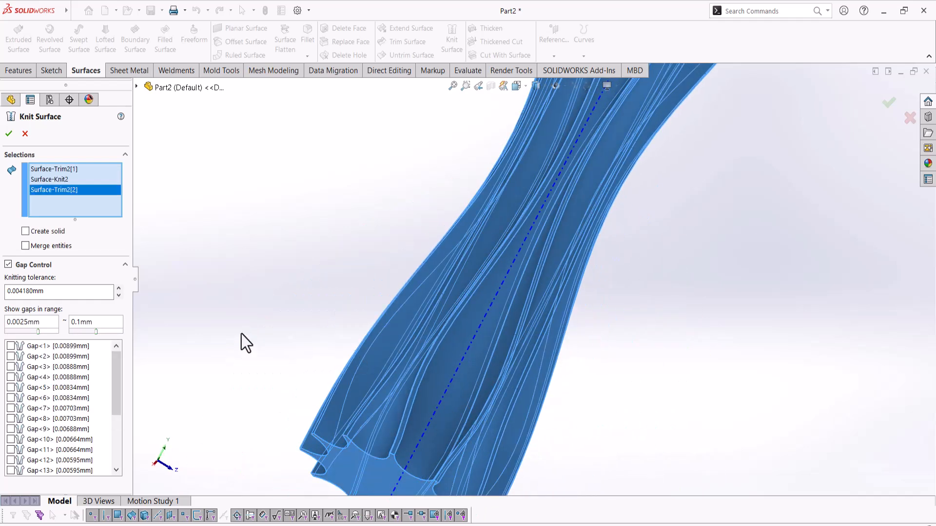
- Close all listed gaps in the knit and create a solid from the enclosed surfaces
left_click(11, 346)
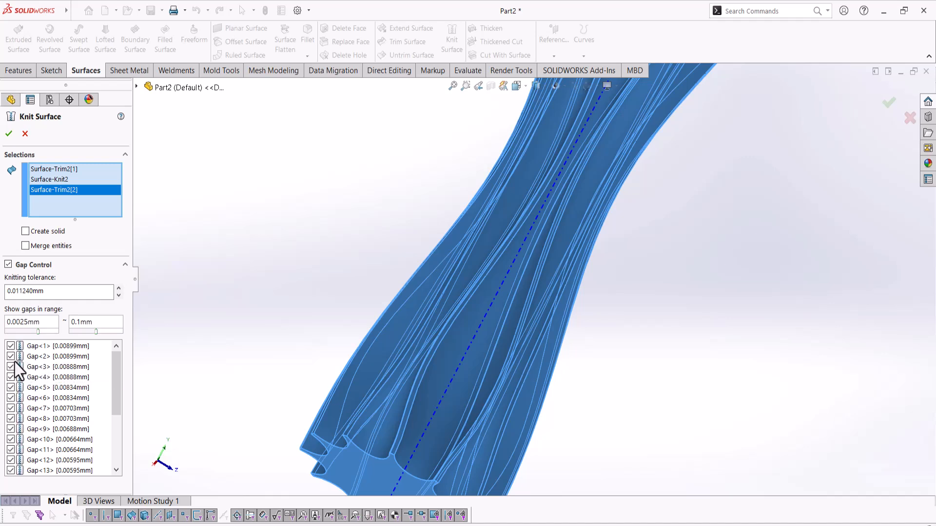
left_click(25, 232)
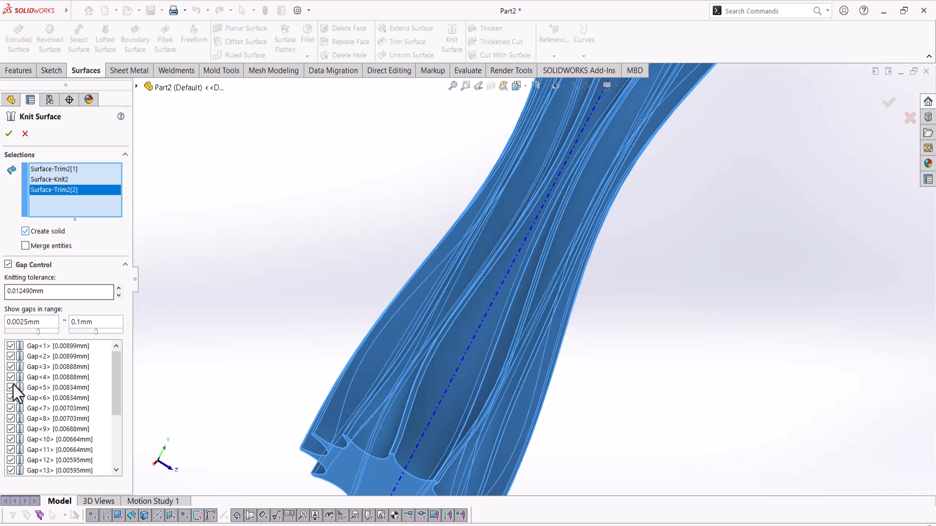
left_click(9, 134)
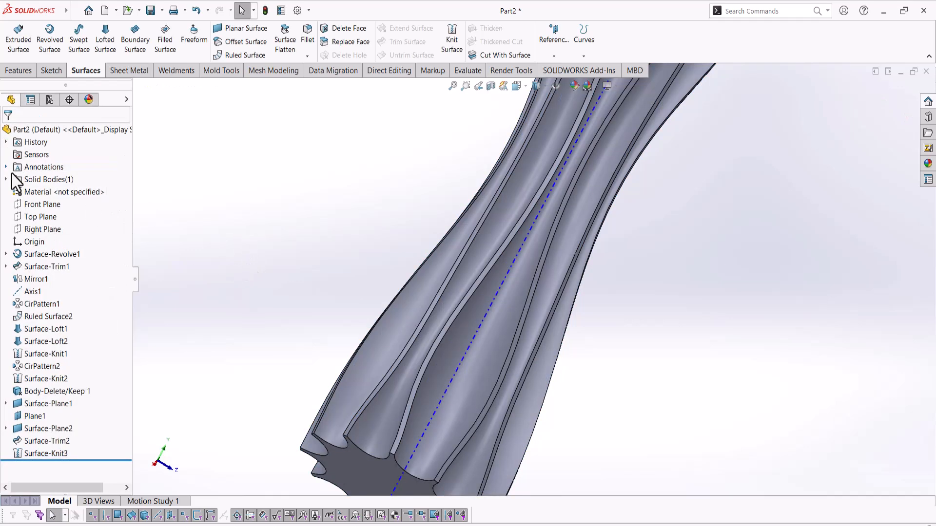
- Expand the list of solid bodies and check the knitted body in it
left_click(6, 180)
left_click(56, 193)
left_click(358, 268)
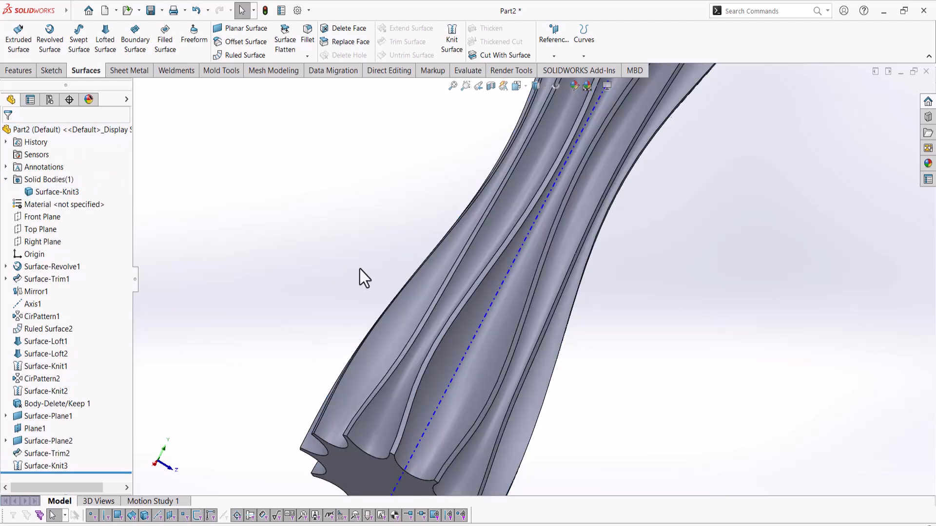
- Examine the narrow rib strips and their short edges around the body's upper end face
scroll(382, 248, "up", 6)
scroll(592, 147, "down", 5)
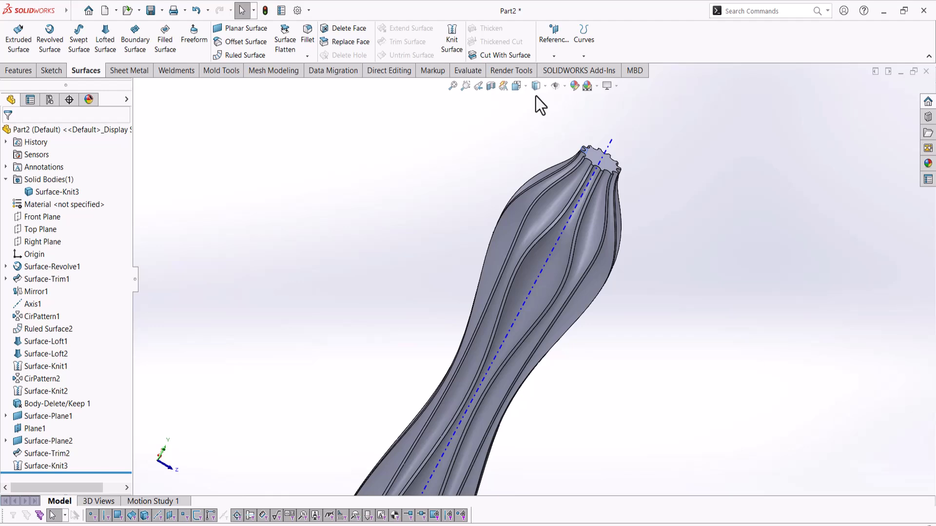
middle_click_drag(477, 171, 501, 271)
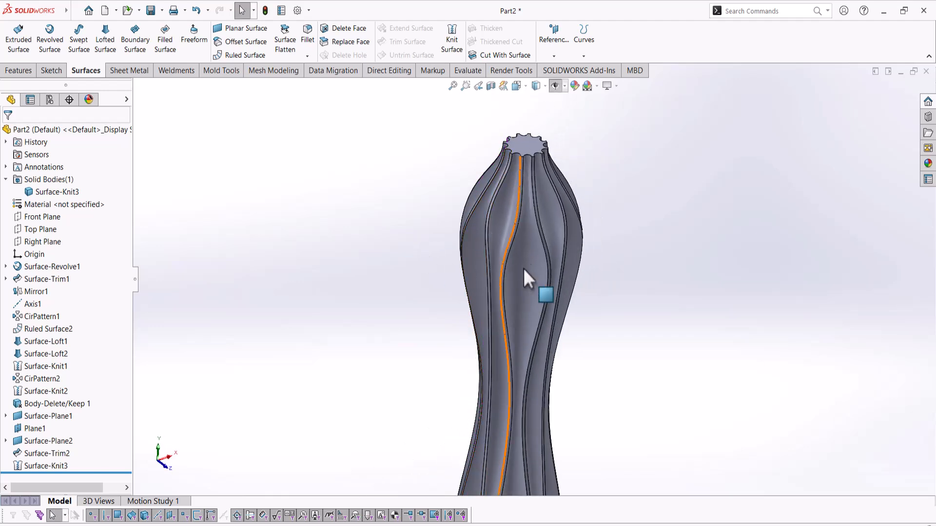
scroll(538, 199, "down", 5)
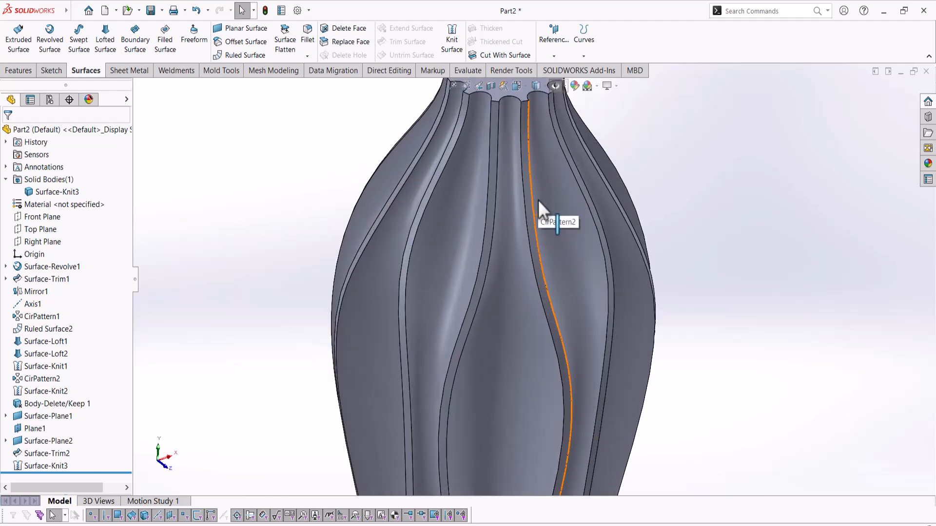
scroll(538, 293, "up", 2)
scroll(535, 216, "down", 3)
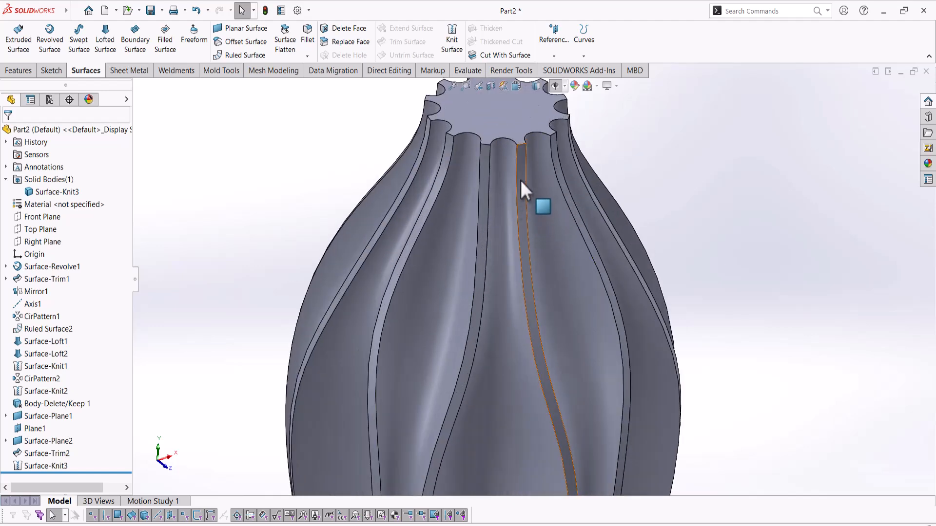
scroll(522, 192, "down", 3)
scroll(522, 192, "up", 2)
left_click(521, 186)
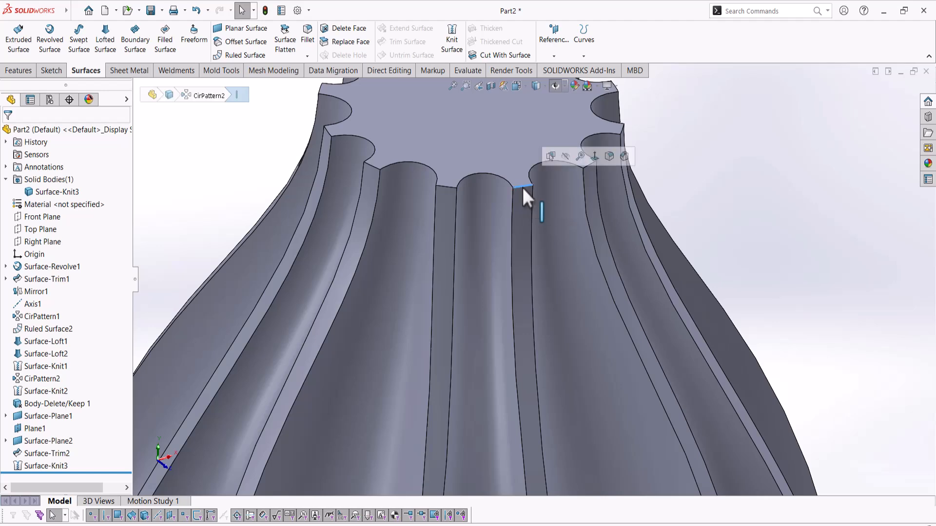
scroll(515, 231, "up", 2)
scroll(515, 231, "up", 3)
- Start a fillet on a narrow rib's short edge at the lower end face, set to Asymmetric with a Curvature Continuous profile
mouse_move(519, 253)
middle_mouse_down()
mouse_move(556, 324)
mouse_move(555, 419)
mouse_move(537, 342)
mouse_move(525, 405)
mouse_move(520, 251)
middle_mouse_up()
scroll(525, 404, "down", 5)
left_click(523, 205)
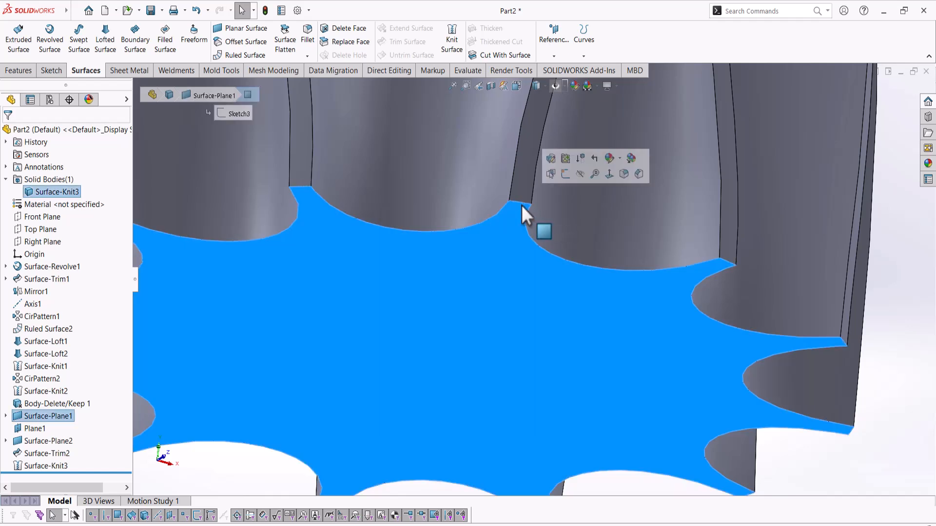
left_click(522, 201)
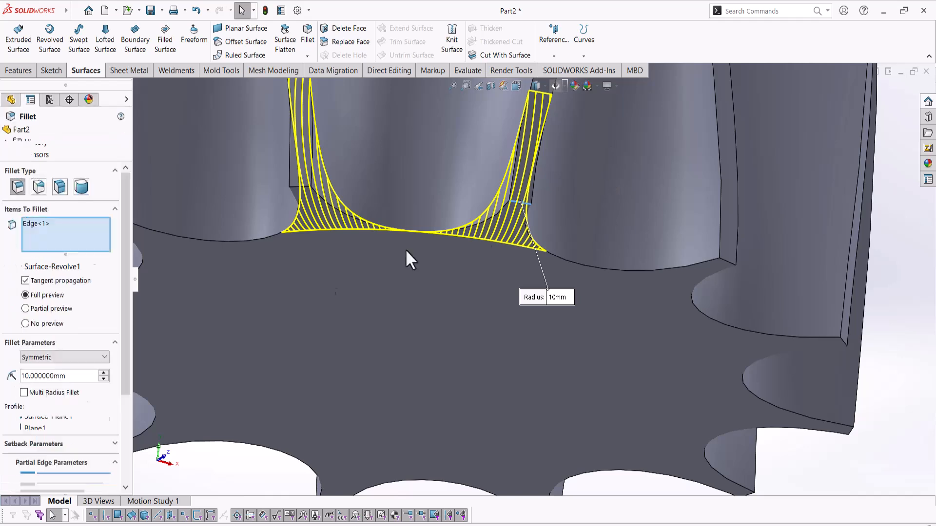
left_click(64, 358)
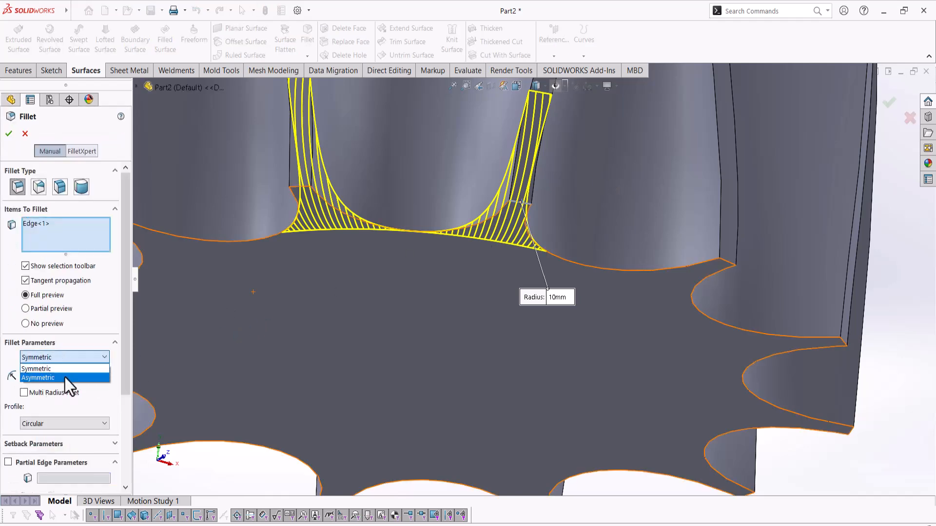
left_click(66, 378)
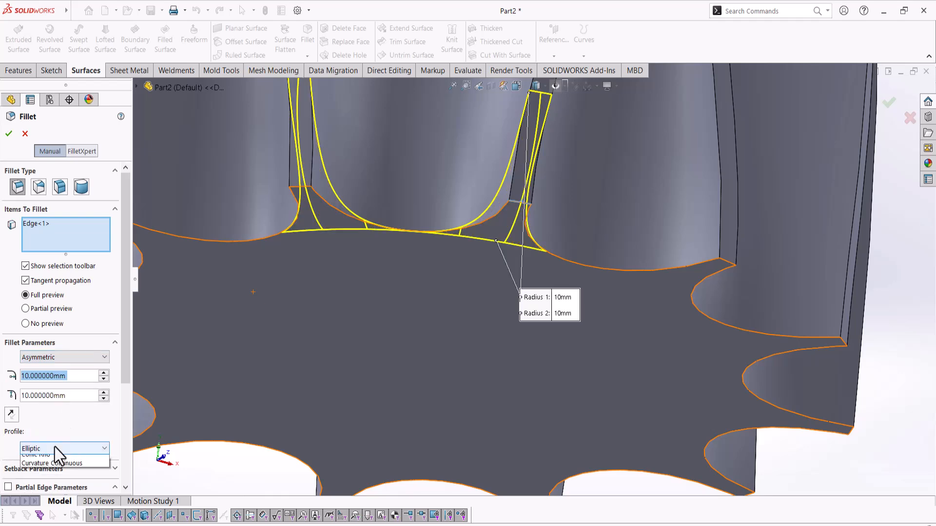
left_click(61, 448)
left_click(51, 476)
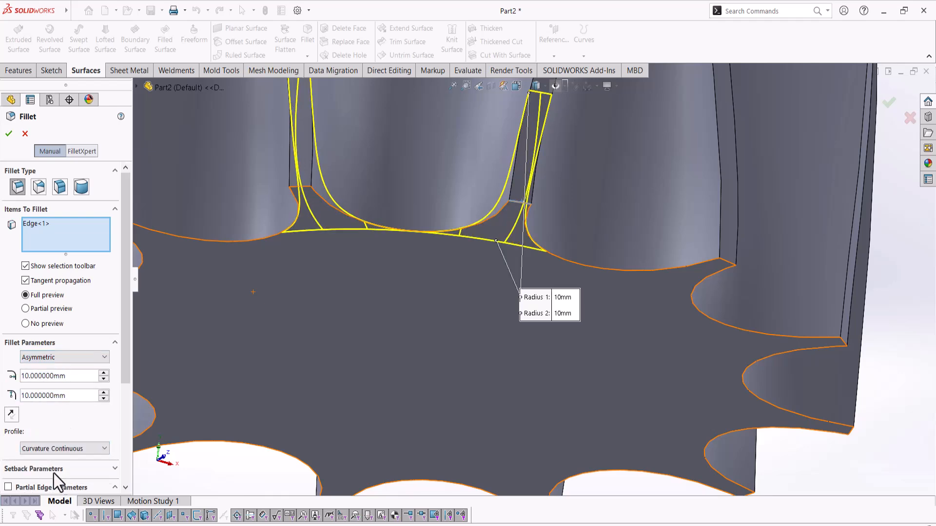
- Set the fillet's Distance 1 to 6 mm and Distance 2 to 8 mm, testing the reversed direction
scroll(375, 336, "up", 3)
middle_click_drag(428, 314, 371, 297)
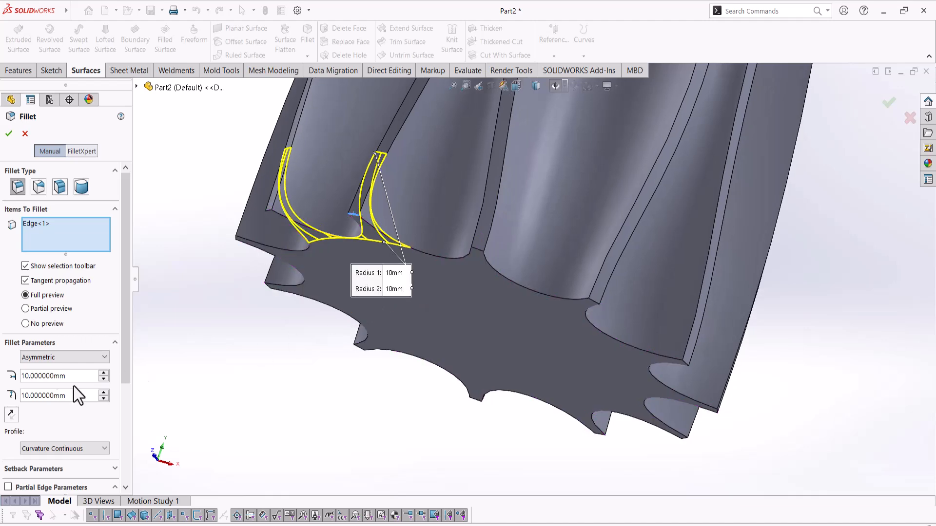
left_click_drag(71, 376, 14, 375)
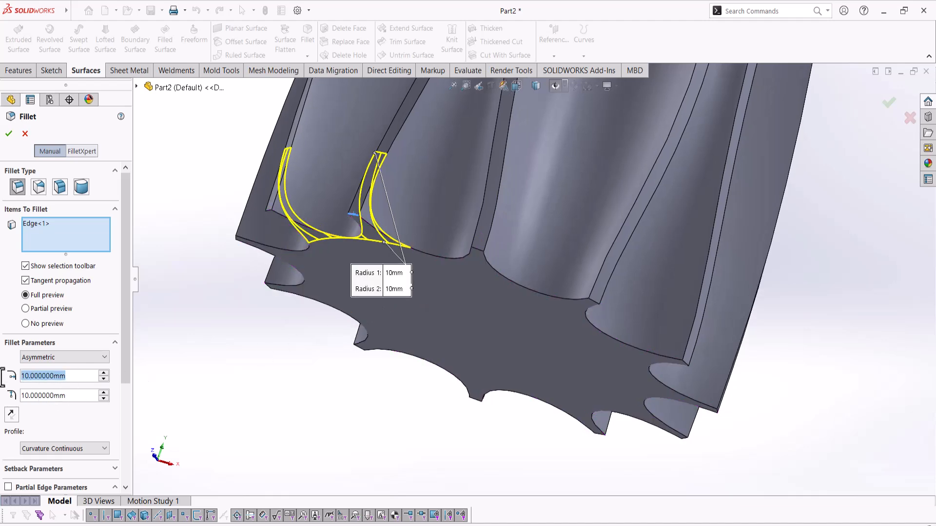
type("6")
key("Return")
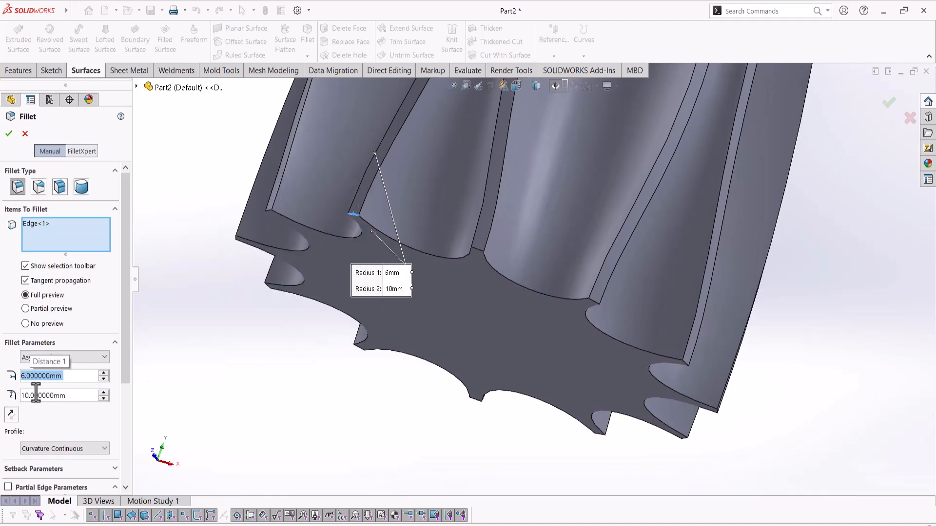
left_click(11, 415)
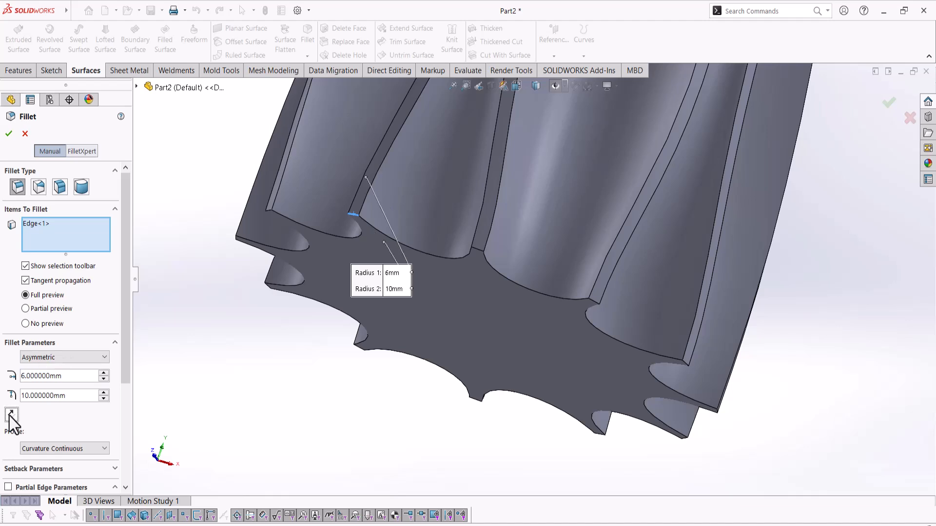
left_click(71, 396)
type("8")
key("Return")
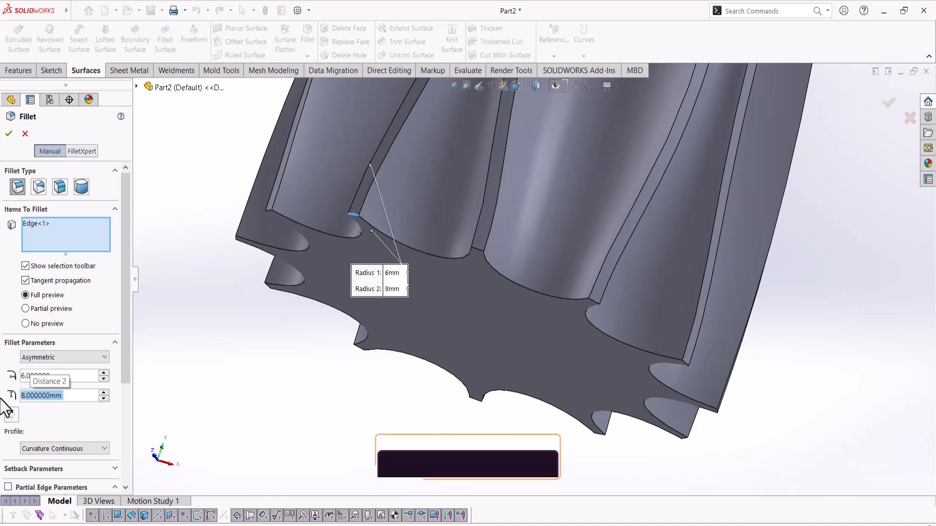
- Set the fillet's Distance 1 to 5 mm and test the reversed direction again
left_click(60, 374)
type("5")
key("Return")
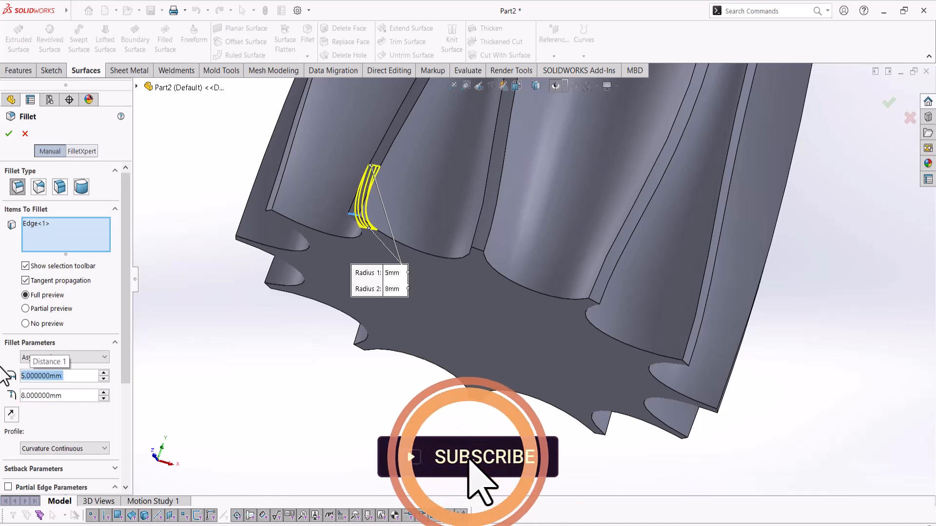
left_click(12, 418)
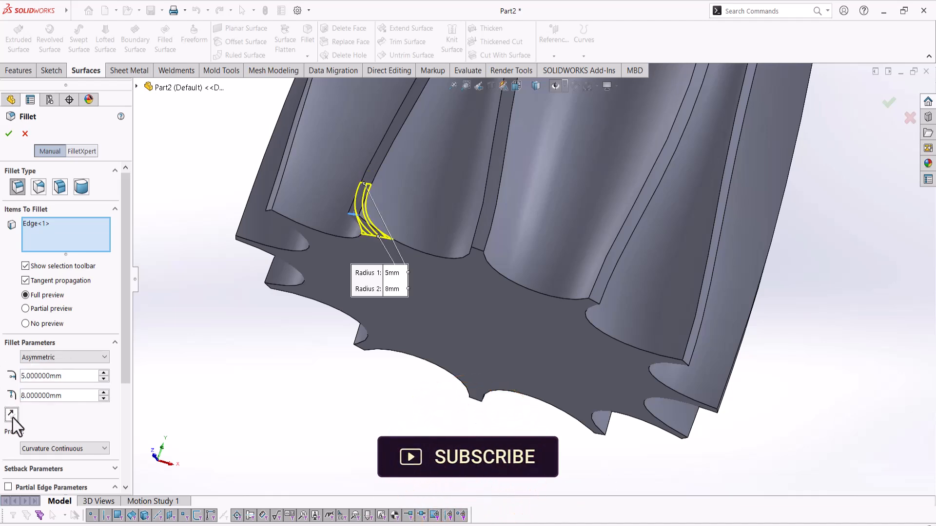
middle_click_drag(478, 336, 508, 268)
- Try 9 mm for the fillet's Distance 2, and restore it to 8 mm
double_click(67, 395)
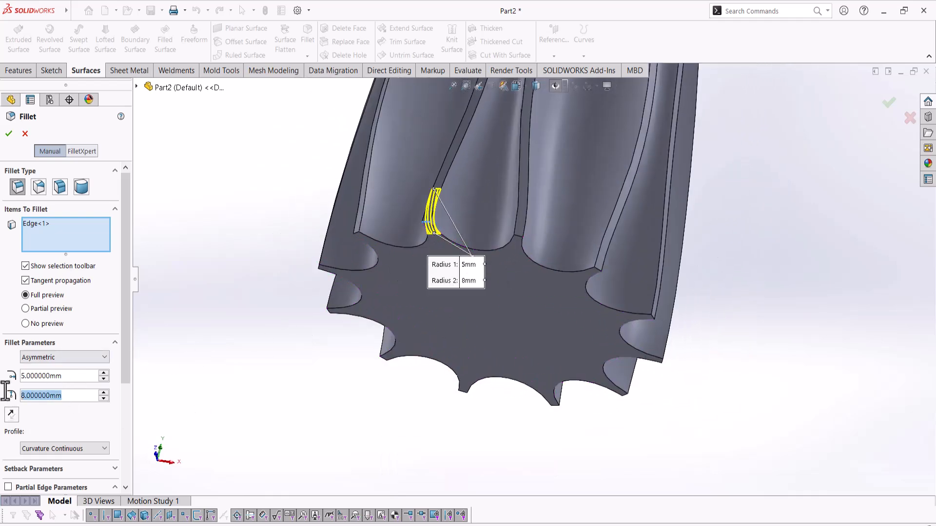
type("9")
key("Return")
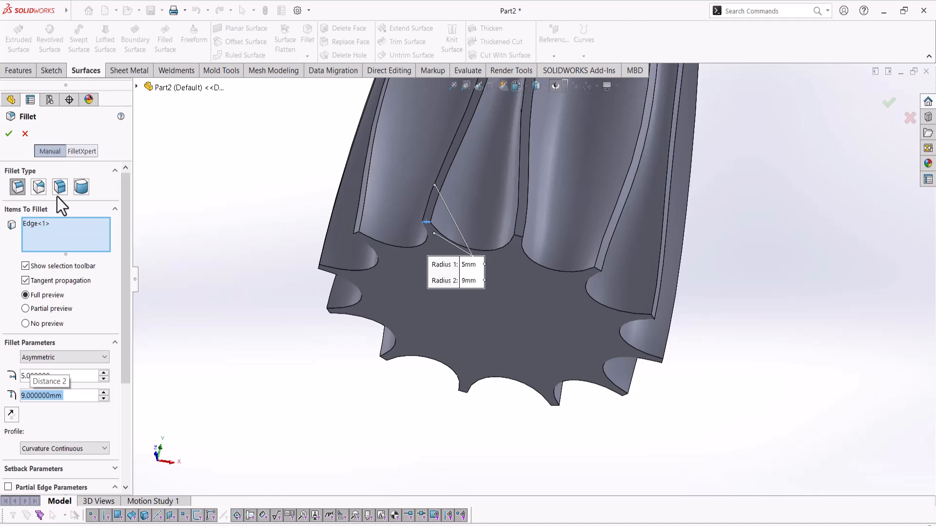
type("8")
key("Return")
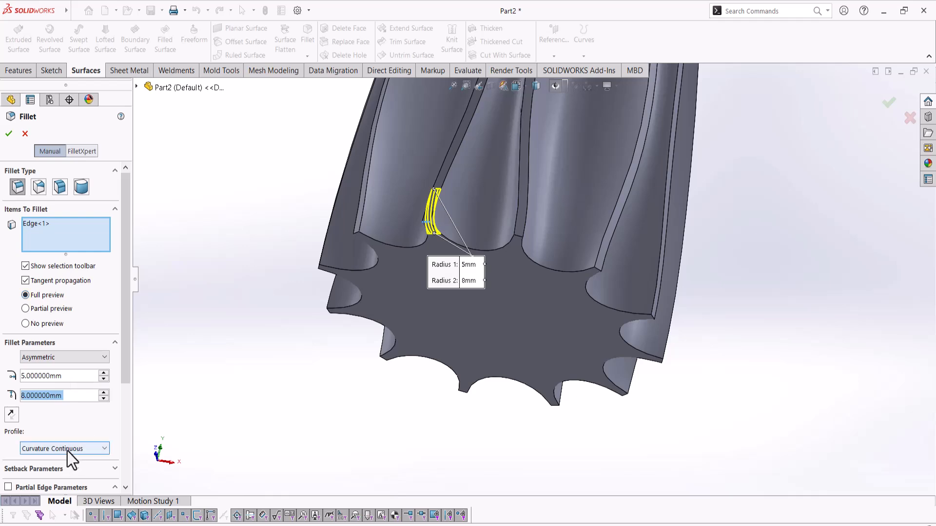
- Try 6 mm and 5.5 mm for the fillet's Distance 1, and restore it to 5 mm
middle_click_drag(351, 272, 369, 259)
scroll(363, 253, "down", 5)
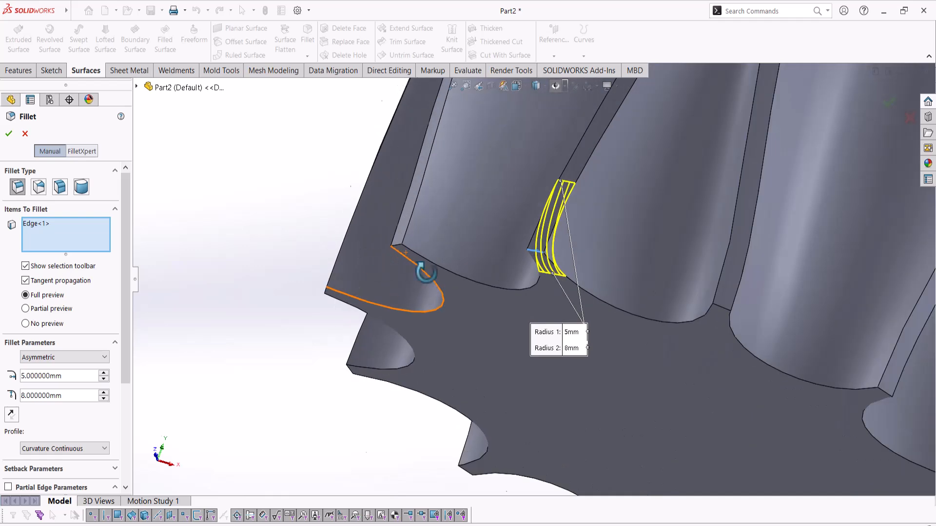
left_click_drag(79, 375, 5, 380)
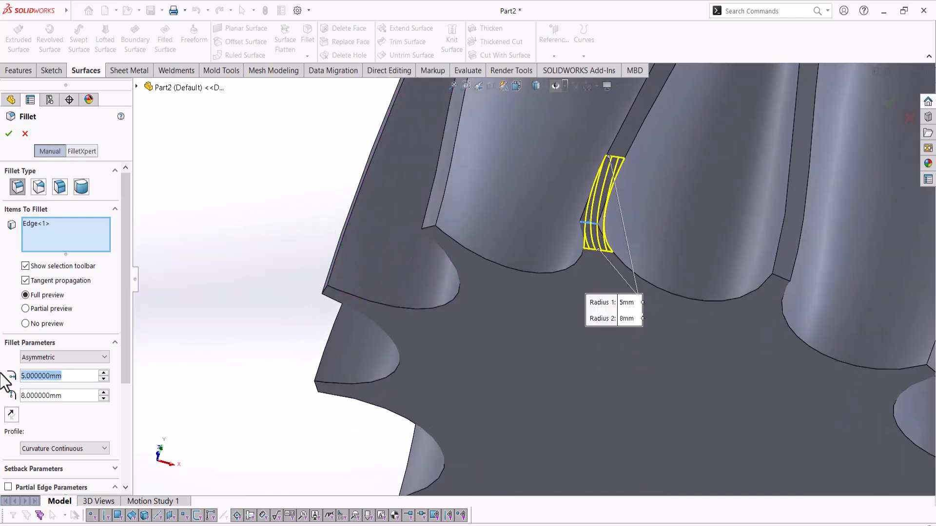
type("6")
key("Return")
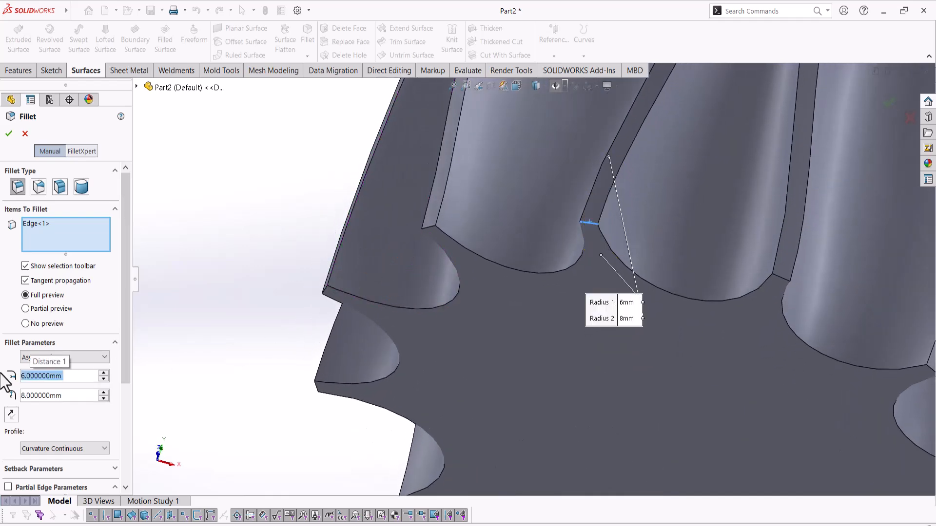
type("5.5")
key("Return")
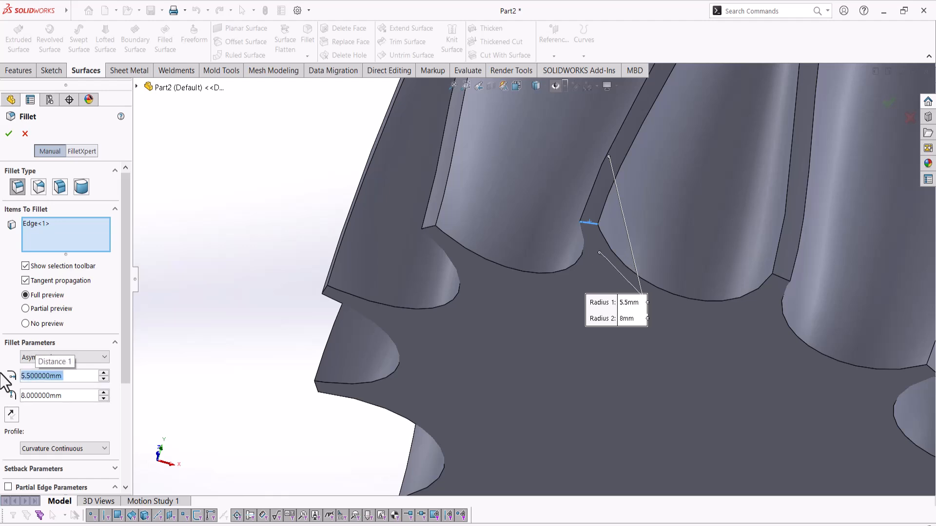
type("5")
key("Return")
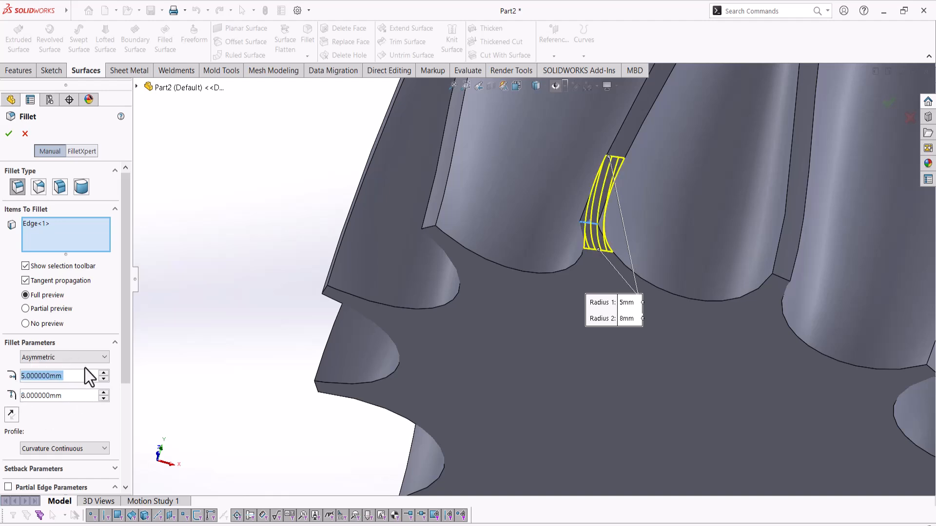
- Try the Elliptic profile for the asymmetric fillet, and restore Curvature Continuous
left_click(58, 449)
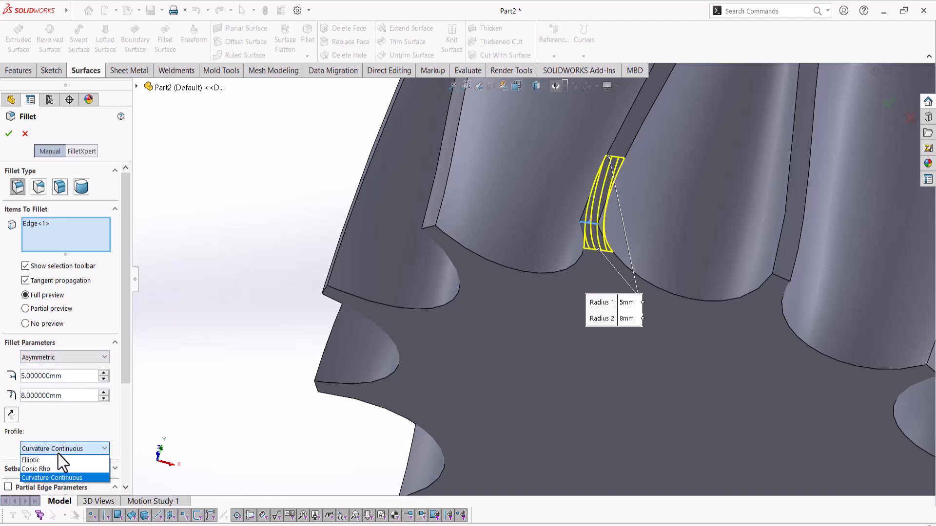
left_click(51, 461)
middle_click_drag(288, 317, 359, 279)
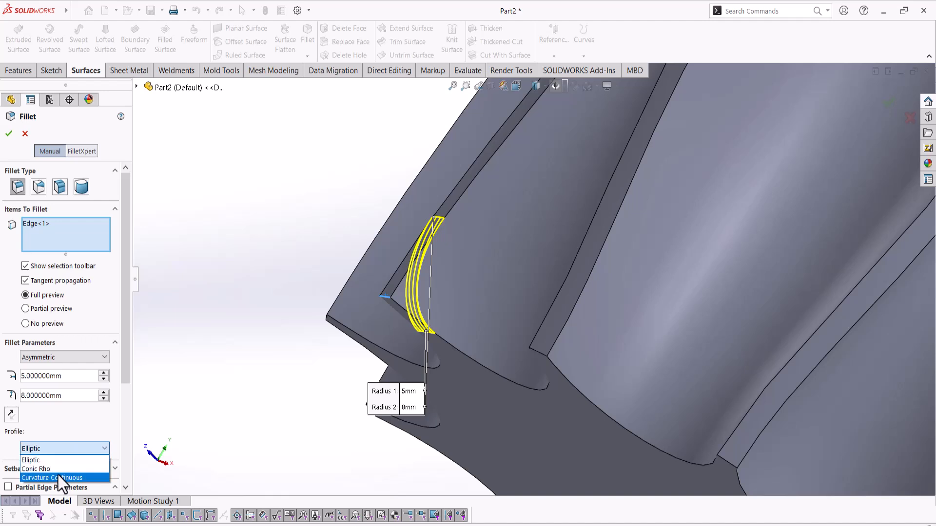
left_click(57, 476)
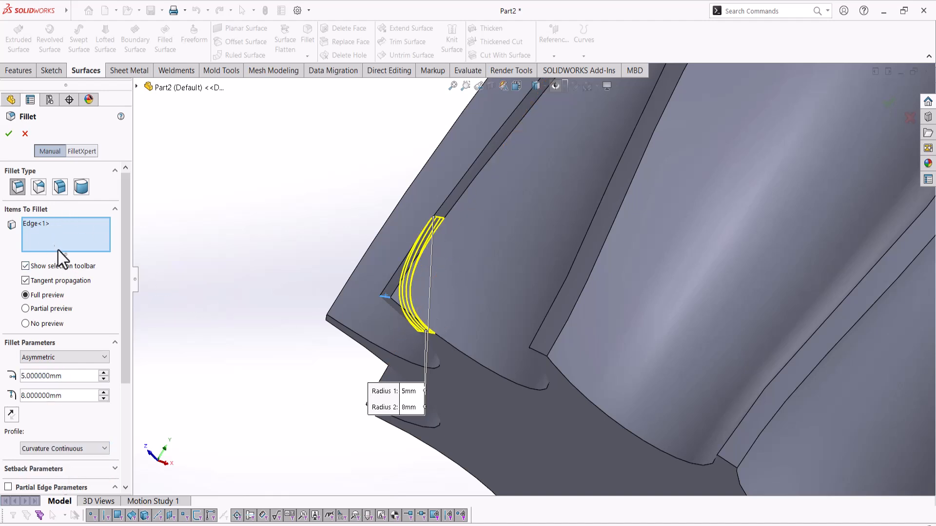
- Add the next four rib end edges around the end face to the asymmetric fillet selection
middle_click_drag(345, 323, 380, 334)
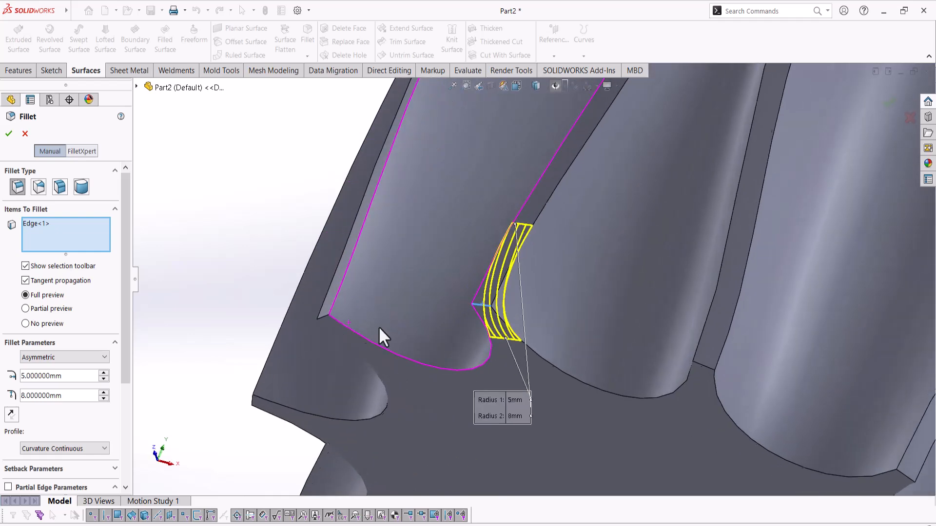
left_click(326, 317)
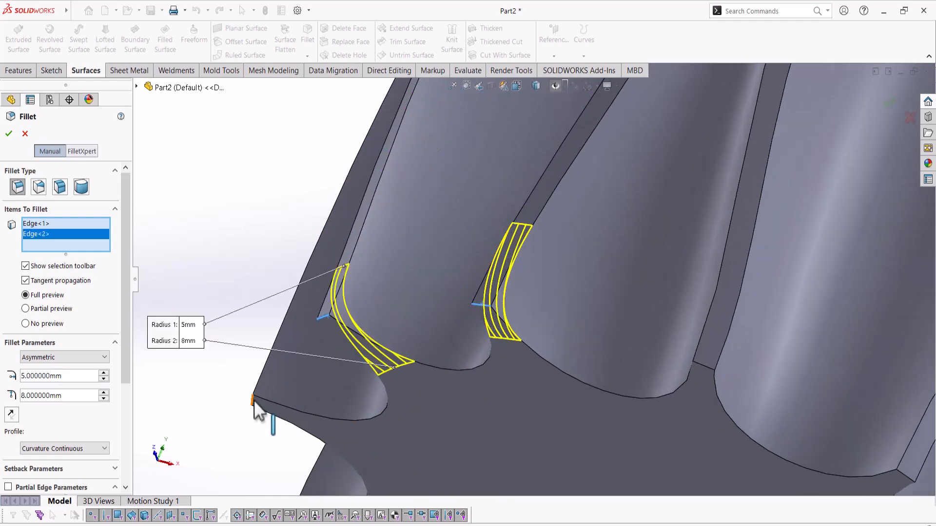
left_click(331, 405)
key("z")
key("z")
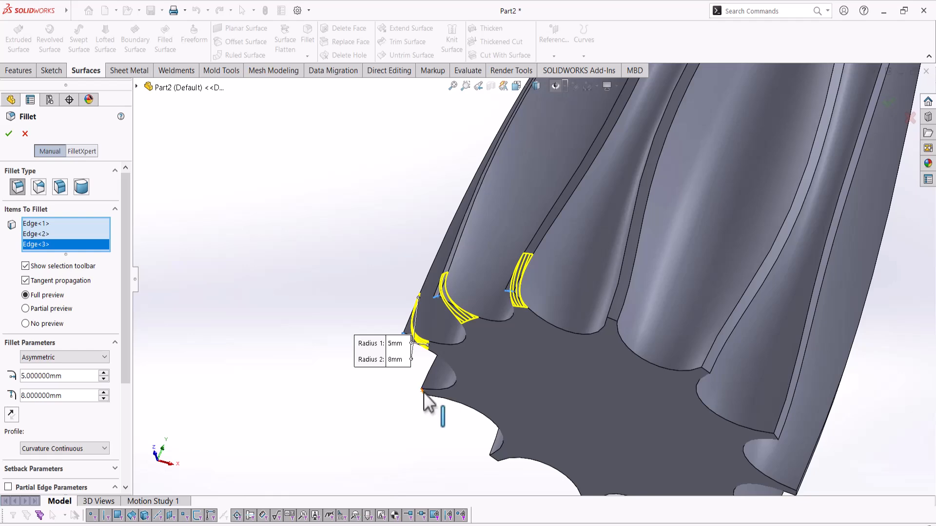
left_click(424, 393)
scroll(495, 453, "down", 5)
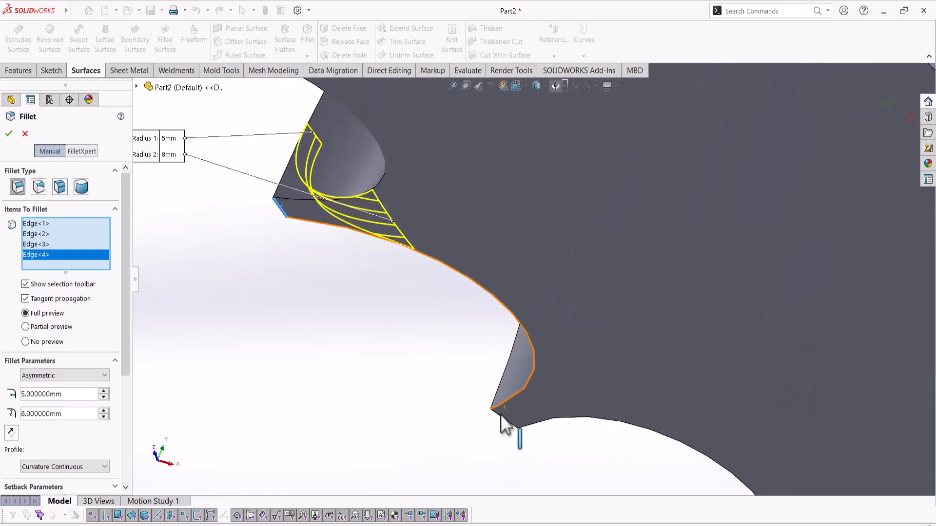
left_click(502, 419)
scroll(591, 425, "up", 5)
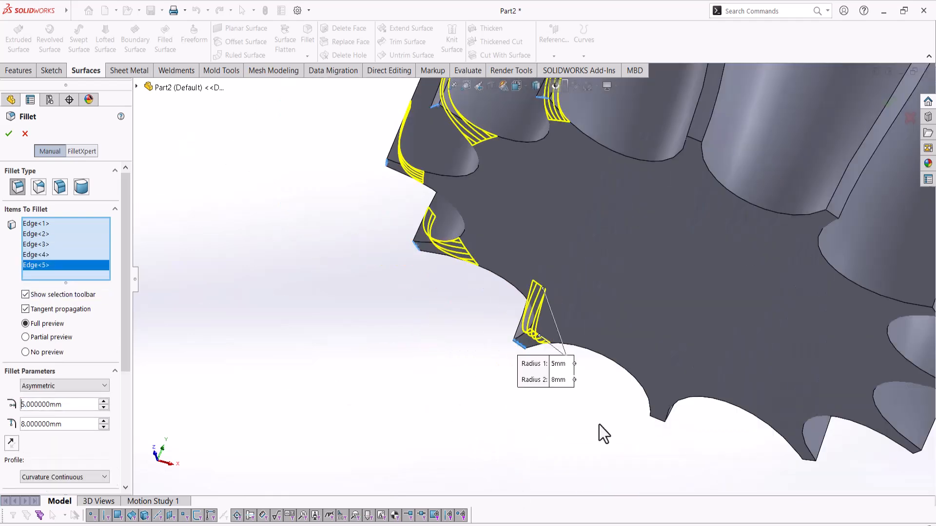
- Add three more consecutive rib end edges around the same end face to the fillet
left_click(660, 421)
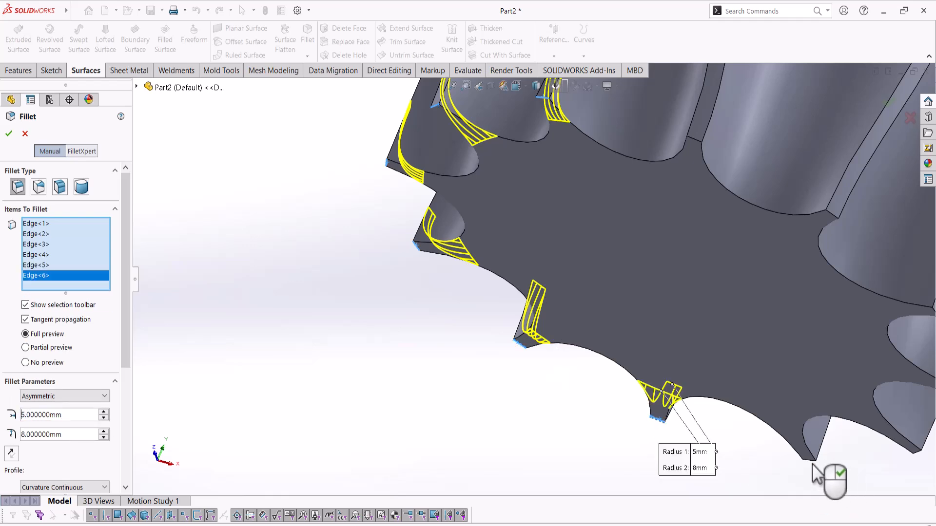
scroll(846, 438, "up", 2)
scroll(526, 270, "down", 8)
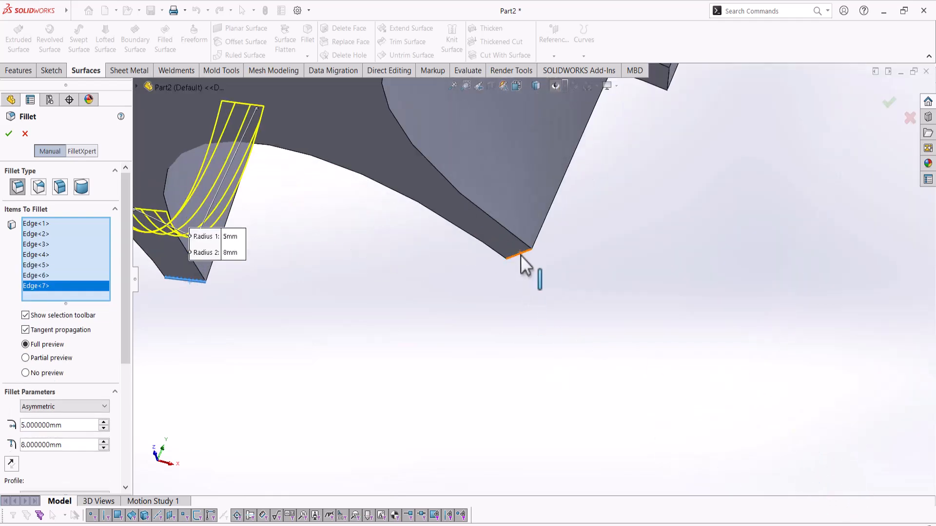
left_click(519, 256)
scroll(561, 293, "up", 3)
scroll(541, 184, "down", 6)
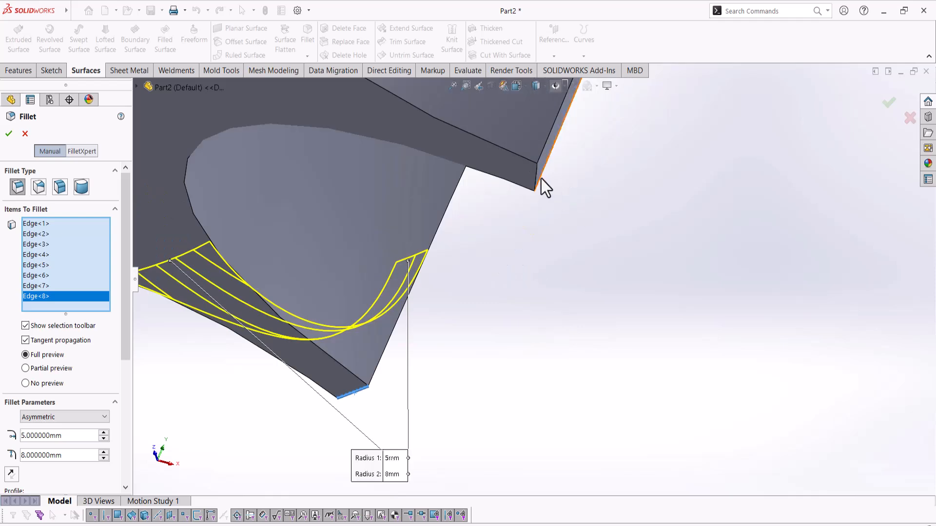
- Add the last four rib end edges and apply the 5 mm by 8 mm asymmetric, curvature-continuous fillet to all twelve edges
left_click(536, 182)
scroll(512, 228, "up", 3)
scroll(511, 130, "down", 4)
left_click(489, 201)
scroll(431, 203, "up", 3)
scroll(433, 204, "down", 5)
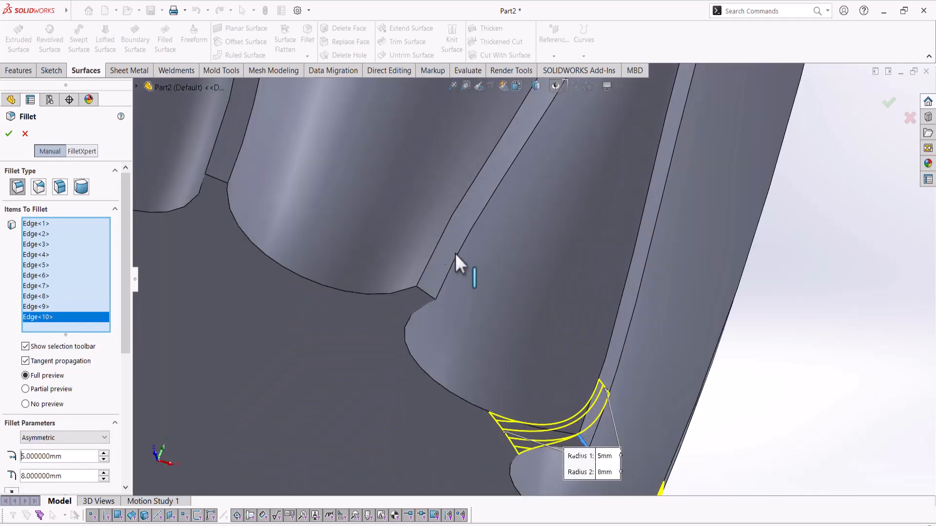
left_click(423, 290)
scroll(468, 253, "up", 3)
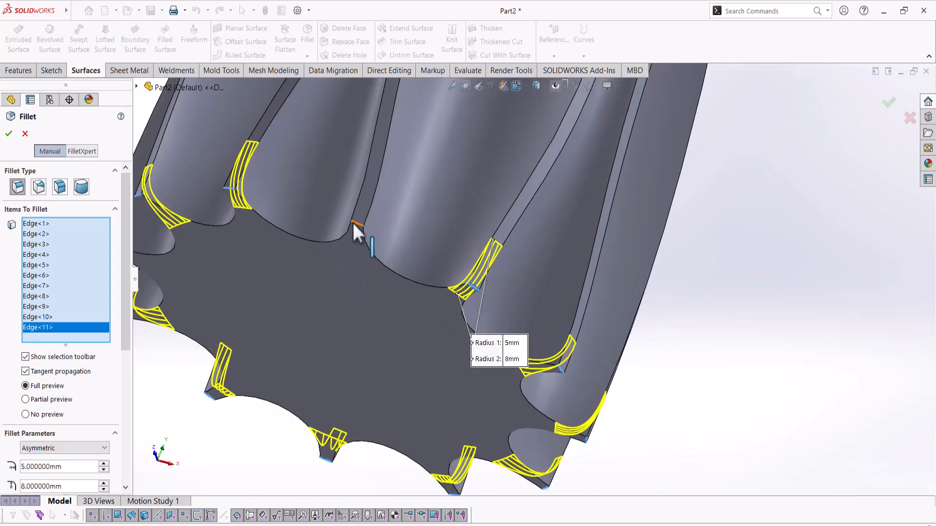
left_click(353, 223)
scroll(397, 282, "up", 3)
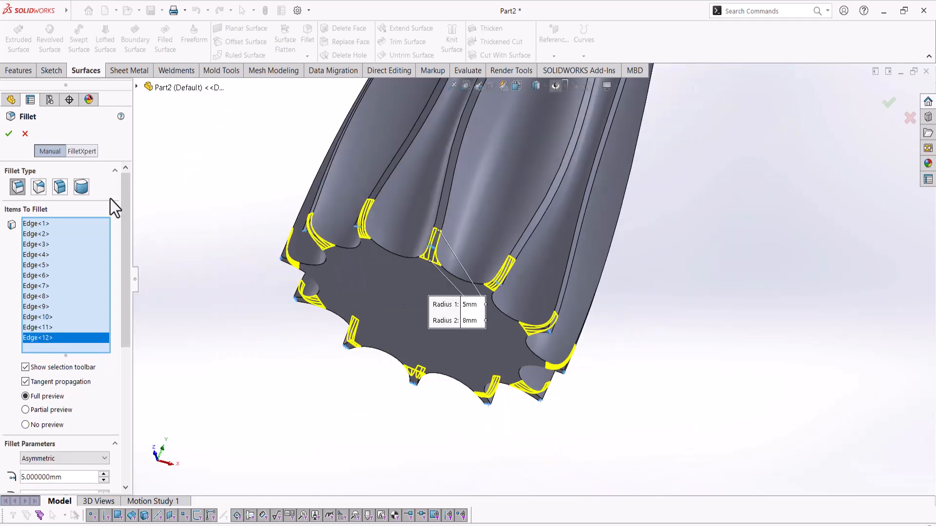
left_click(9, 134)
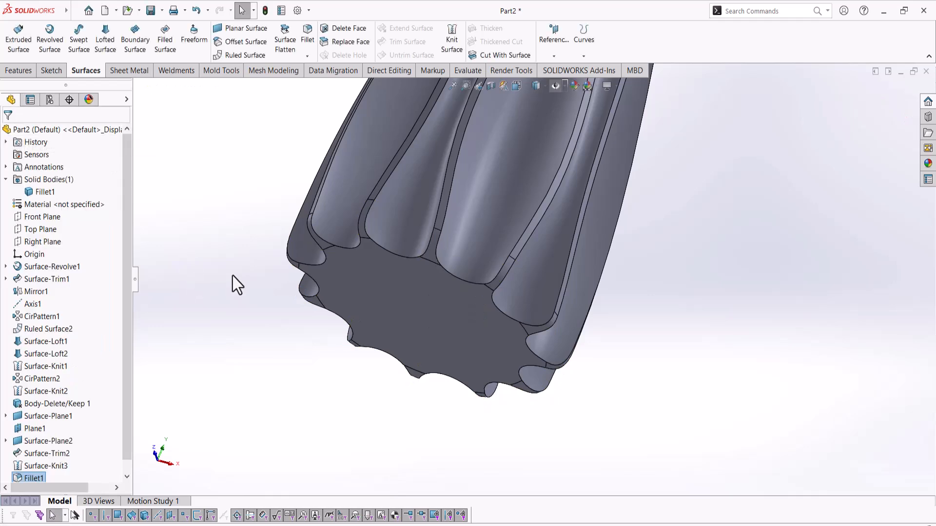
- Start a fillet on one rib end edge at the opposite end face and make it Symmetric
scroll(506, 204, "up", 5)
middle_click_drag(506, 204, 603, 167)
scroll(565, 173, "down", 8)
scroll(565, 173, "down", 3)
left_click(501, 298)
left_click(589, 263)
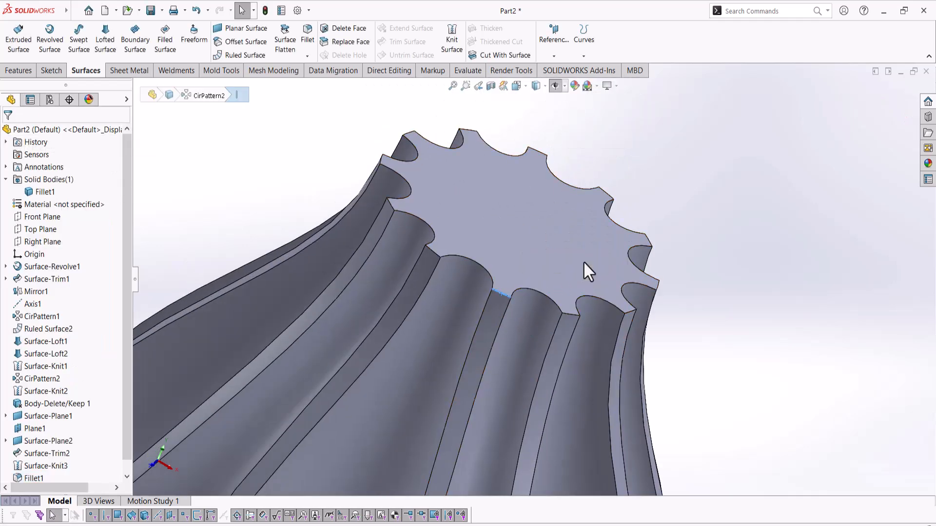
left_click(55, 362)
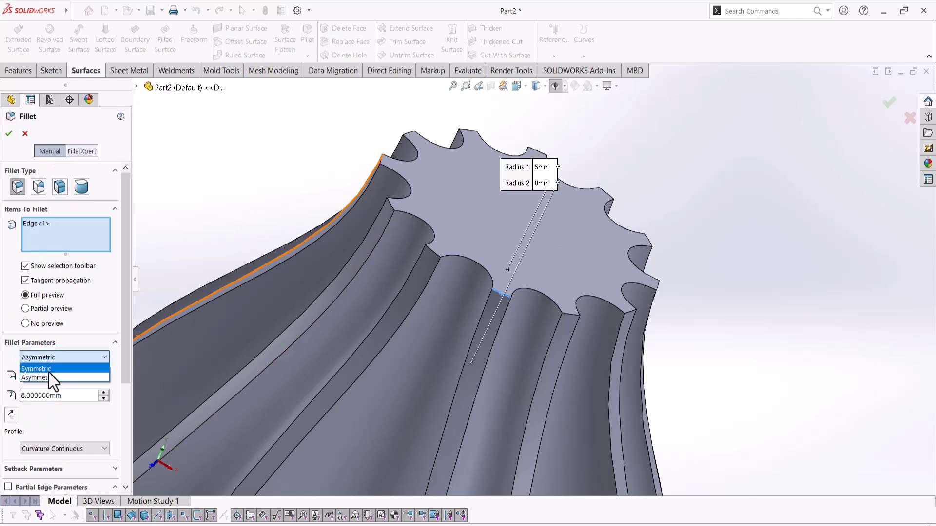
left_click(49, 371)
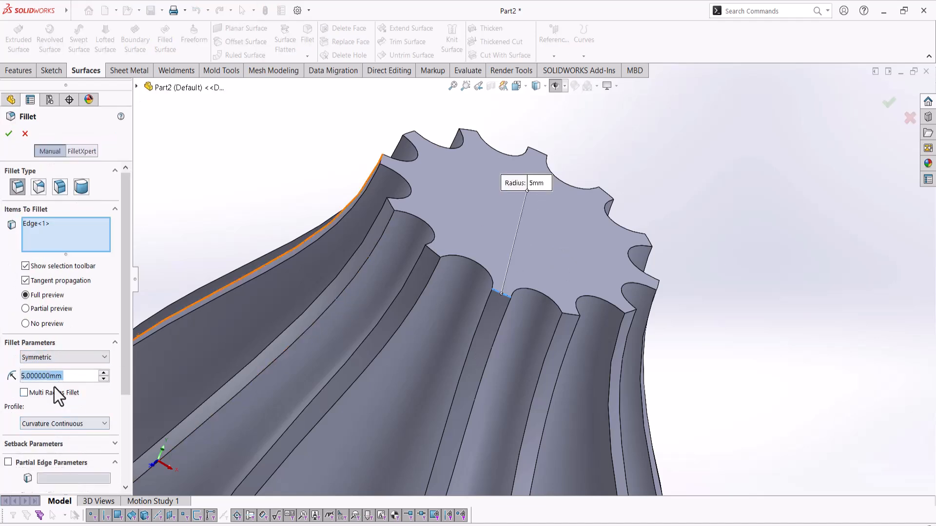
- Set the symmetric fillet's radius to 3 mm, testing the Circular profile and returning to Curvature Continuous
left_click(90, 424)
left_click(59, 434)
left_click_drag(70, 376, 1, 372)
type("3")
key("Return")
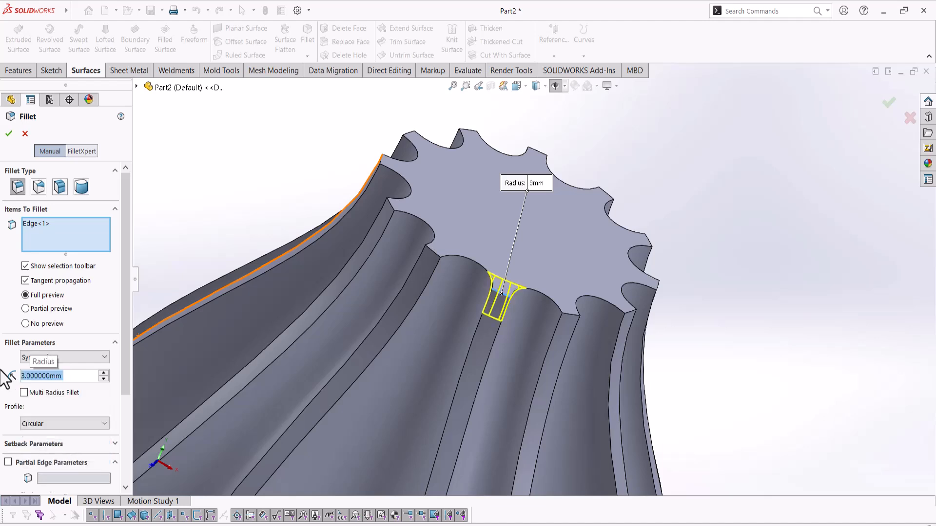
left_click(37, 424)
left_click(39, 458)
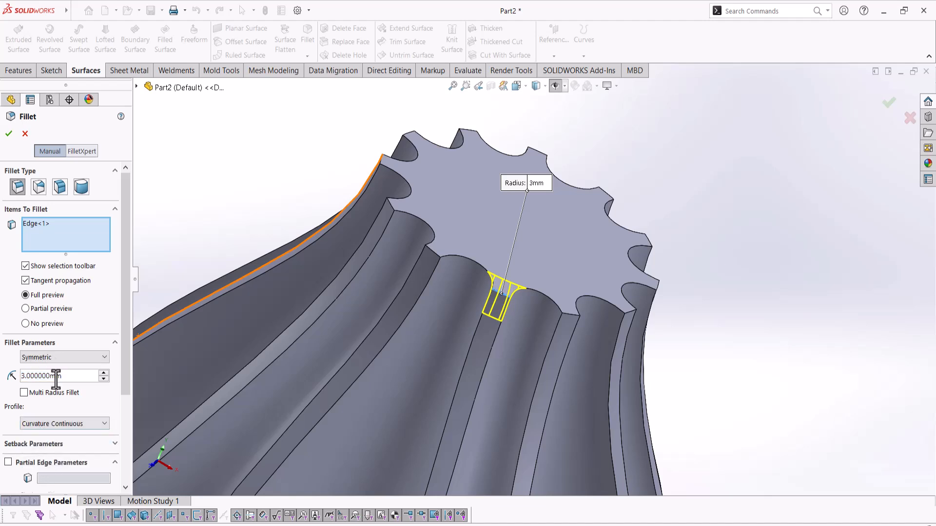
- Try a 4 mm radius for the symmetric fillet, and restore it to 3 mm
left_click_drag(61, 376, 3, 369)
type("4")
key("Return")
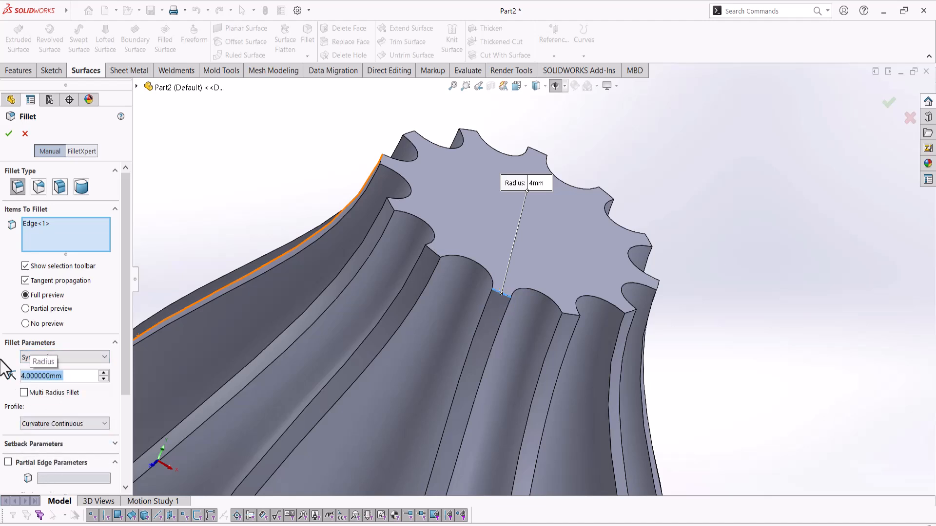
type("3")
key("Return")
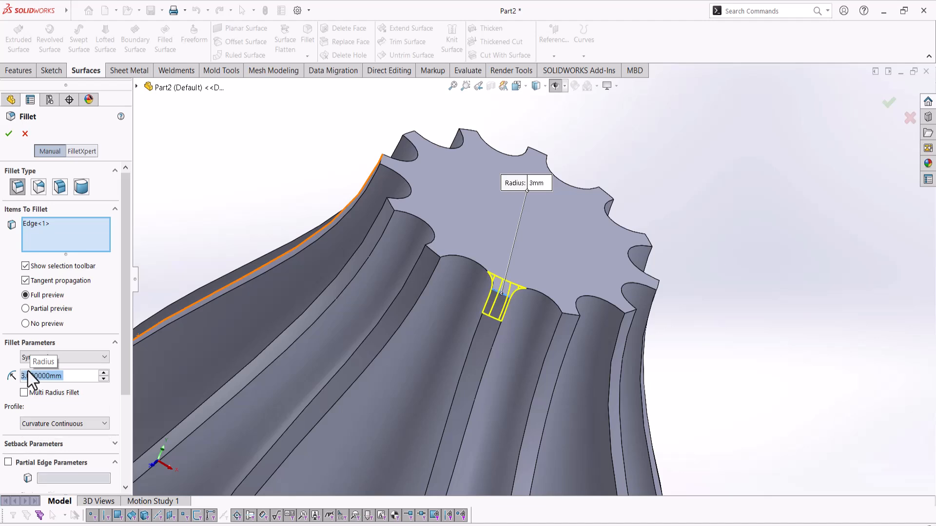
- Add the next five rib end edges around this end face to the 3 mm symmetric fillet
left_click(429, 251)
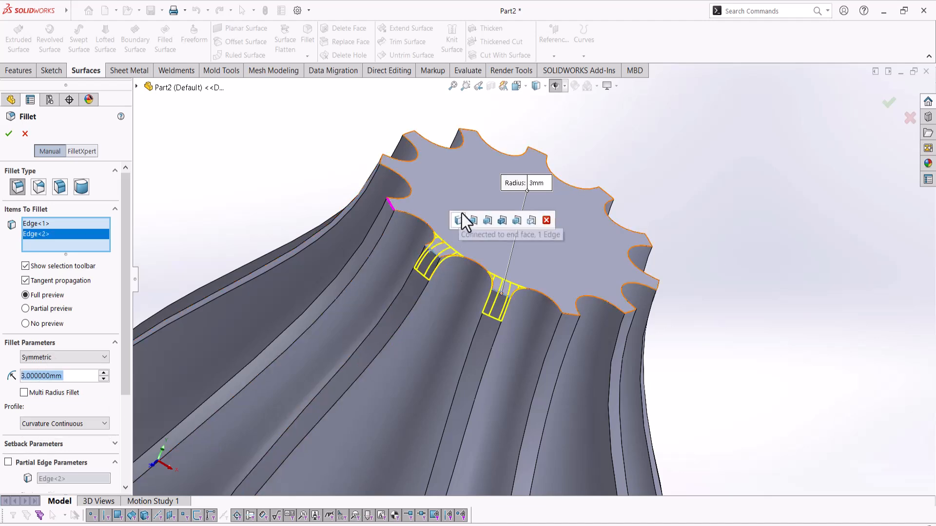
left_click(391, 209)
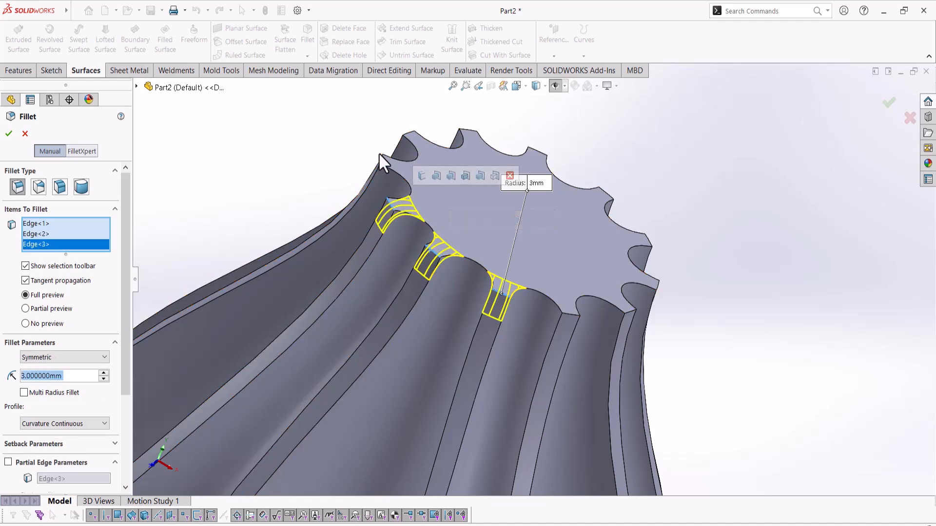
left_click(381, 159)
scroll(420, 146, "down", 3)
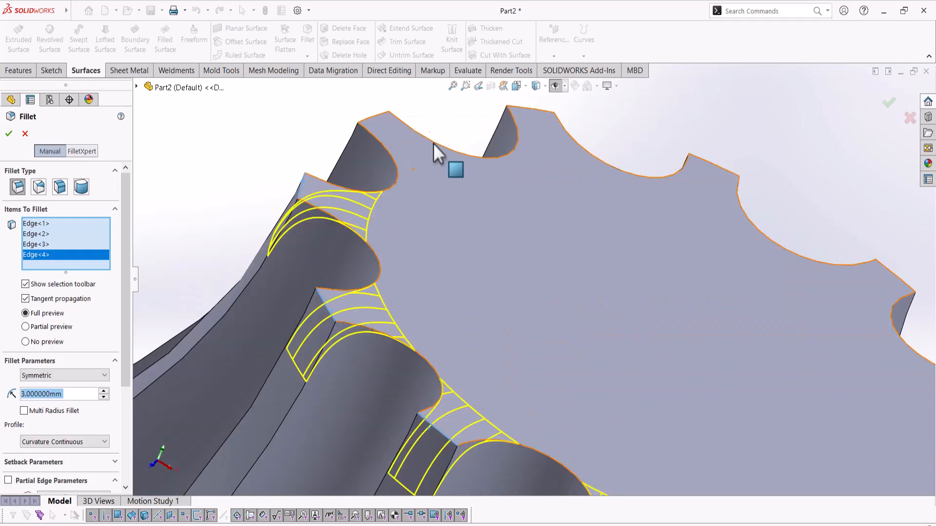
left_click(533, 118)
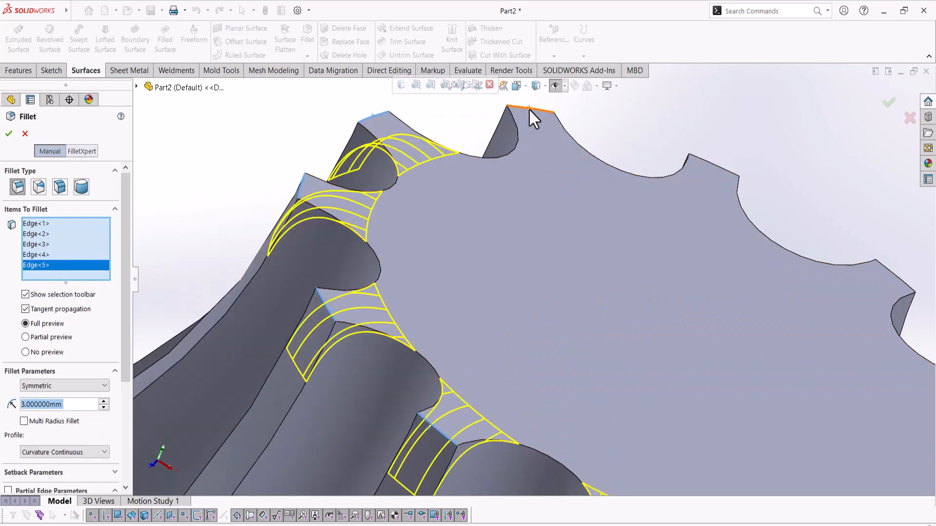
left_click(526, 110)
- Add three further consecutive rib end edges to the 3 mm symmetric fillet
scroll(639, 206, "up", 4)
scroll(572, 259, "down", 2)
left_click(574, 263)
scroll(570, 249, "up", 3)
scroll(625, 324, "down", 2)
scroll(625, 326, "down", 3)
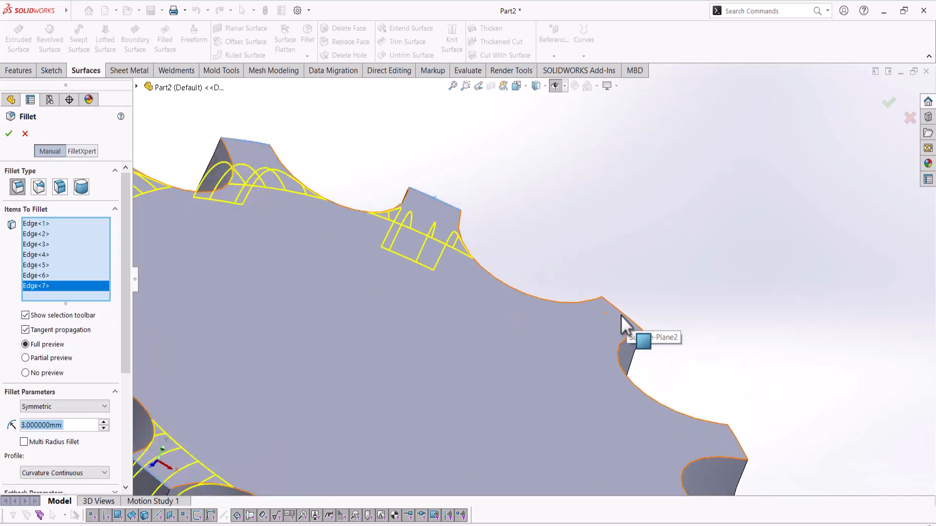
left_click(623, 323)
scroll(584, 270, "up", 3)
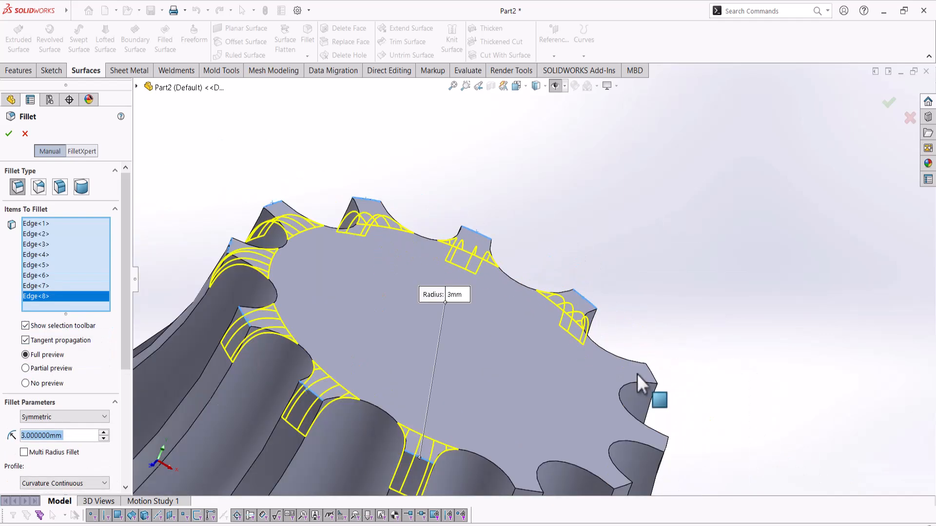
left_click(648, 373)
scroll(656, 380, "up", 3)
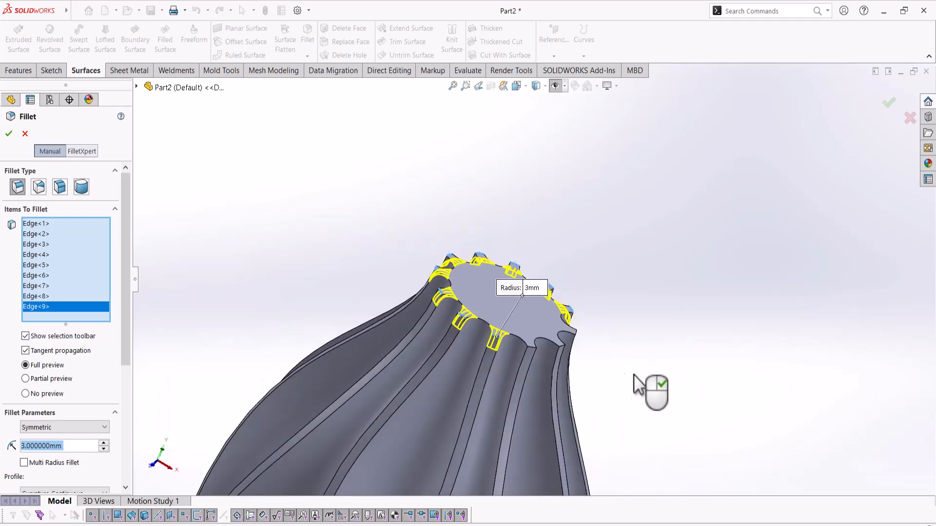
- Add the remaining three rib end edges and apply the 3 mm symmetric, curvature-continuous fillet to all twelve edges
scroll(556, 303, "down", 6)
left_click(525, 299)
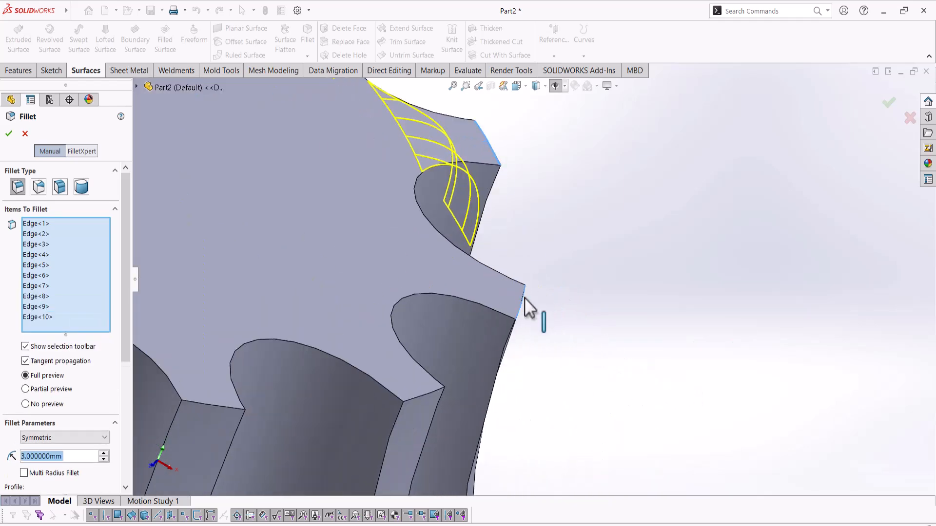
scroll(542, 318, "up", 3)
scroll(470, 347, "down", 3)
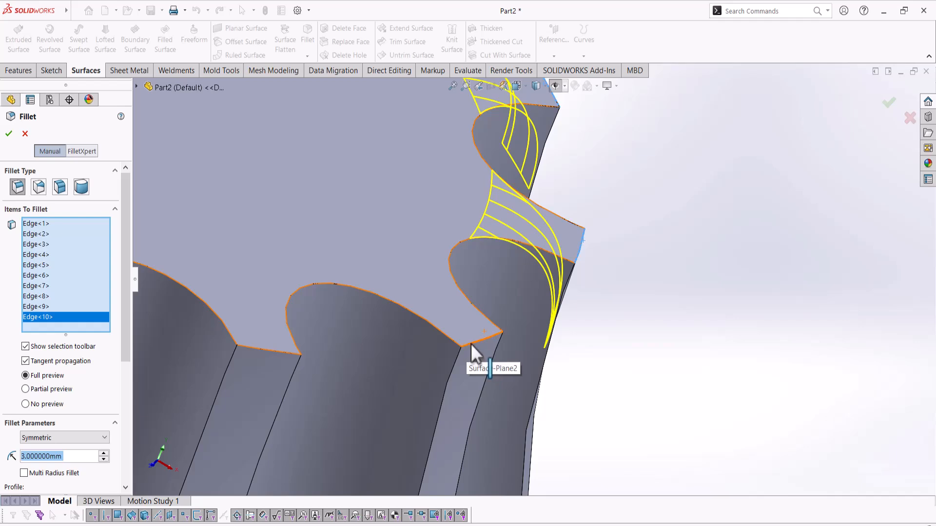
left_click(471, 344)
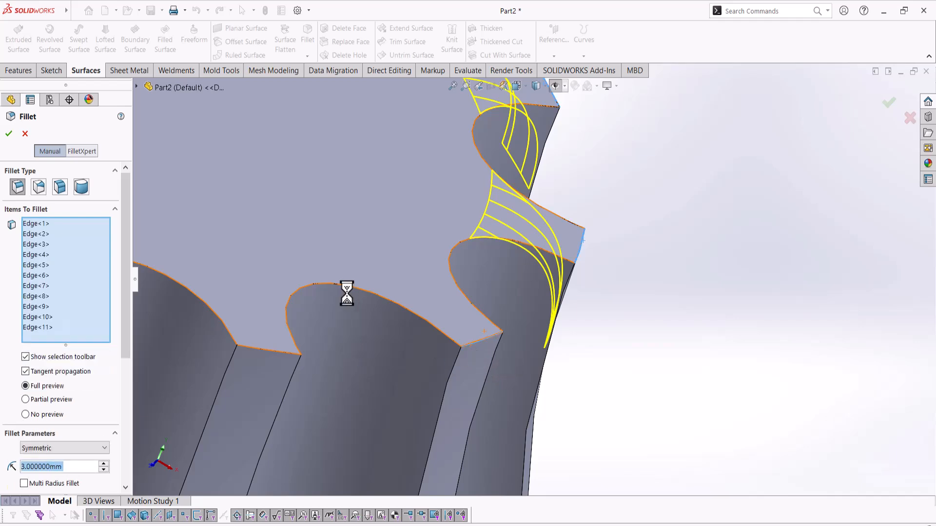
left_click(266, 350)
scroll(284, 337, "up", 3)
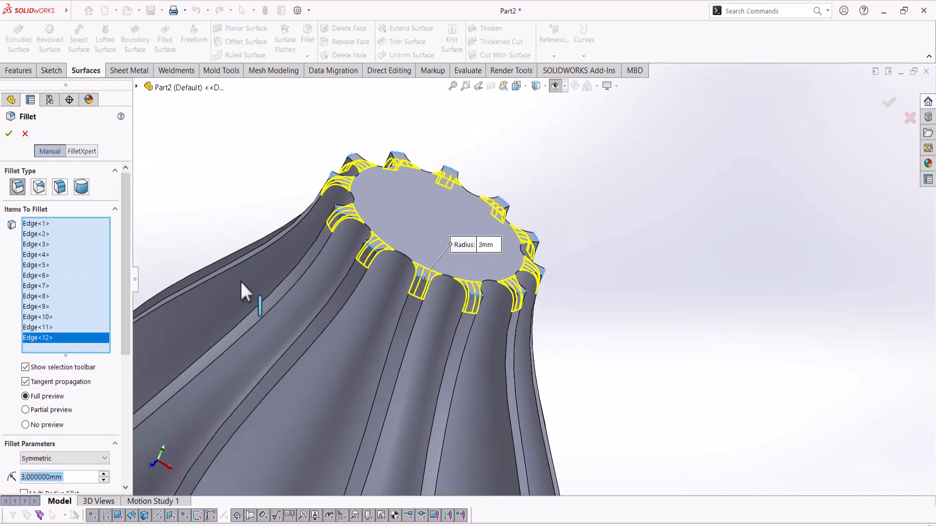
left_click(9, 134)
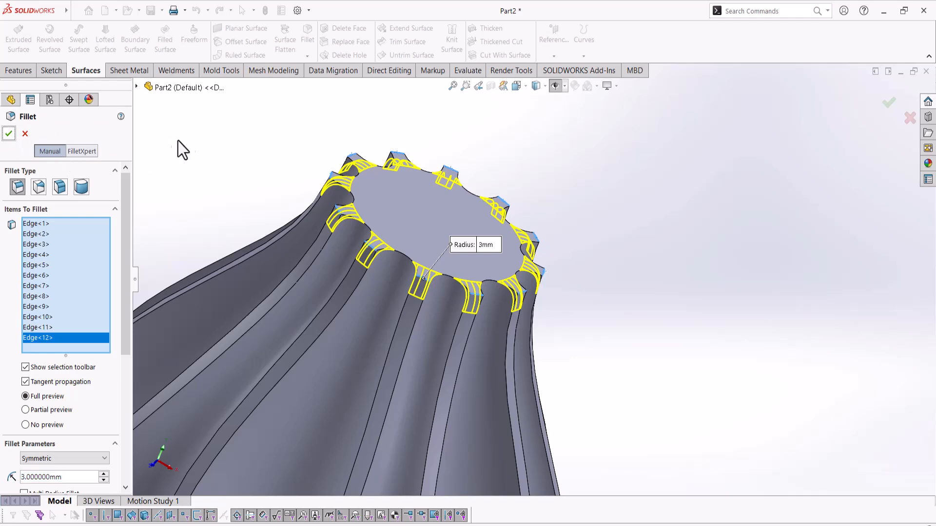
scroll(454, 312, "down", 4)
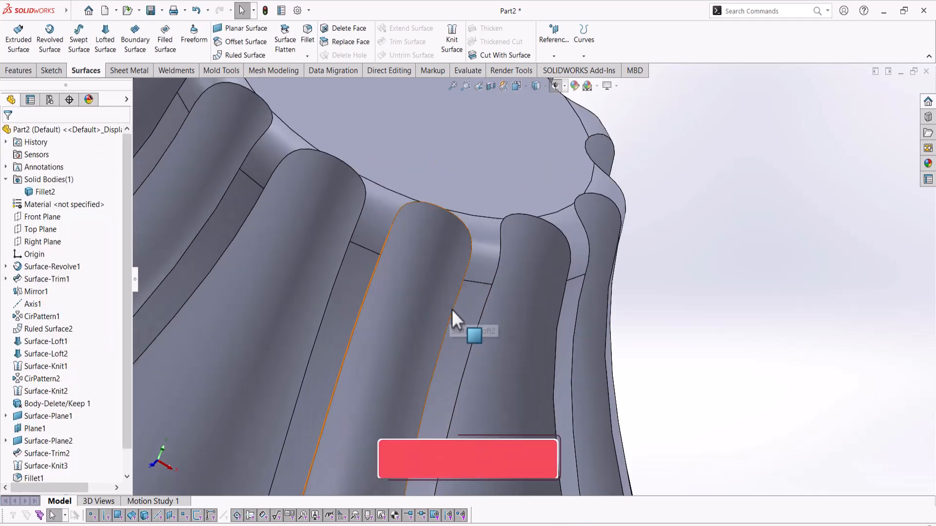
- Apply a 1 mm symmetric, curvature-continuous fillet to the long side edges of all the ribs around the body
left_click(451, 309)
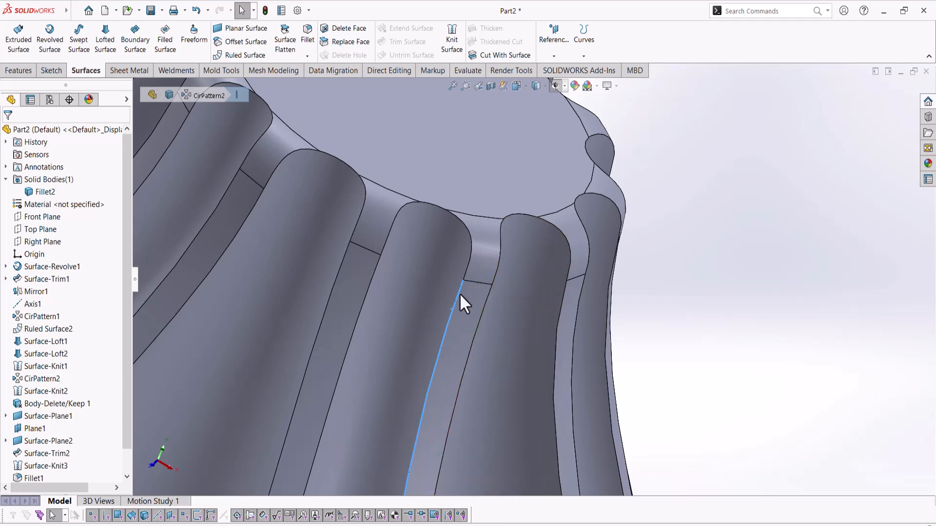
key("Return")
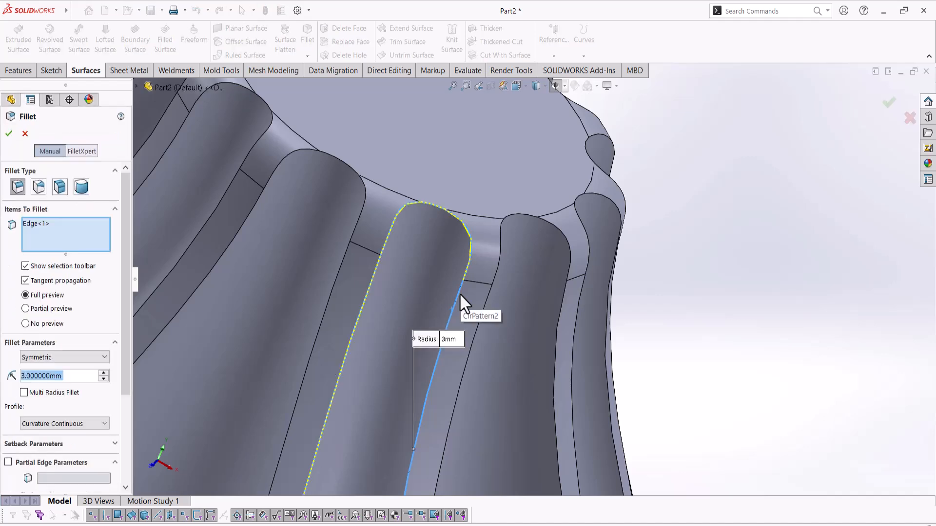
type("1")
key("Return")
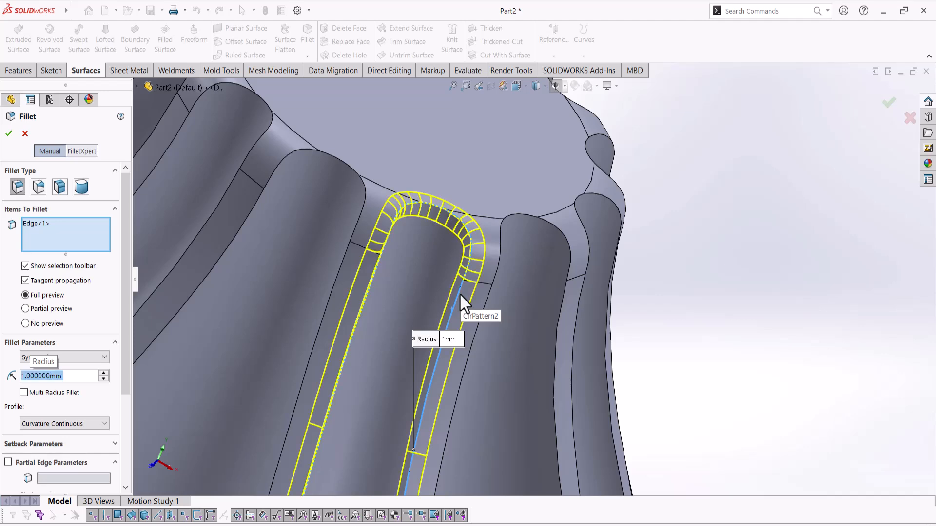
left_click(487, 299)
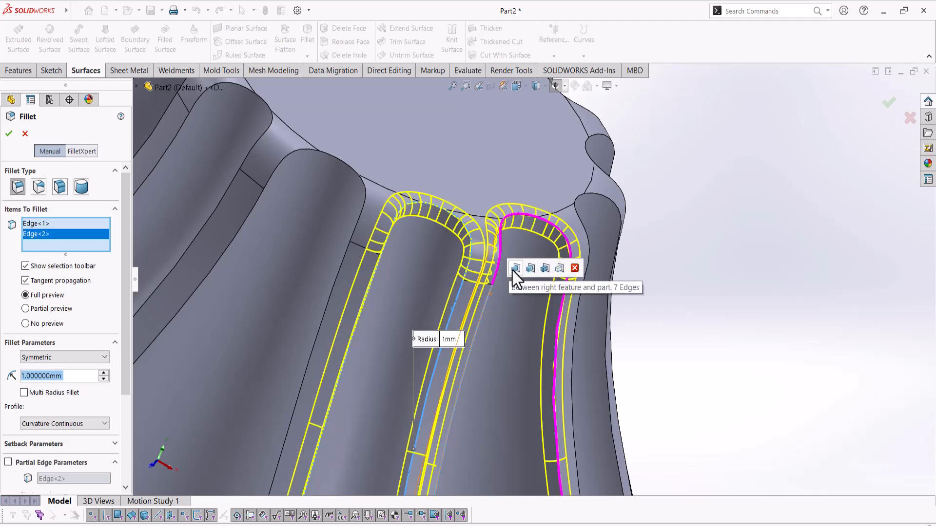
left_click(529, 268)
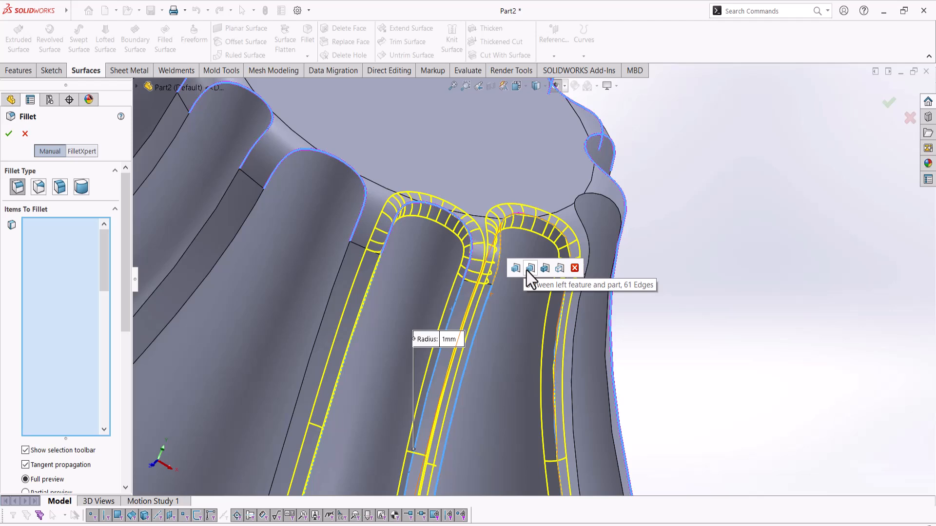
left_click(529, 269)
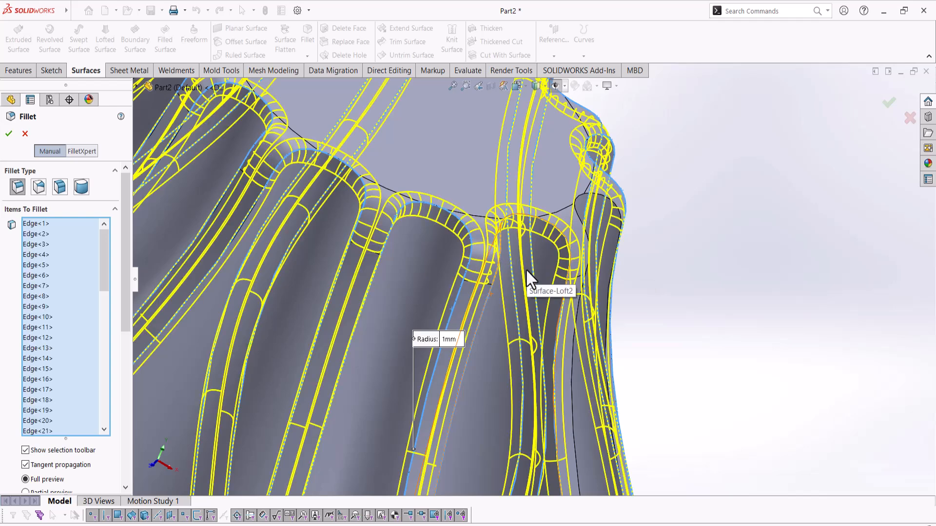
left_click(9, 133)
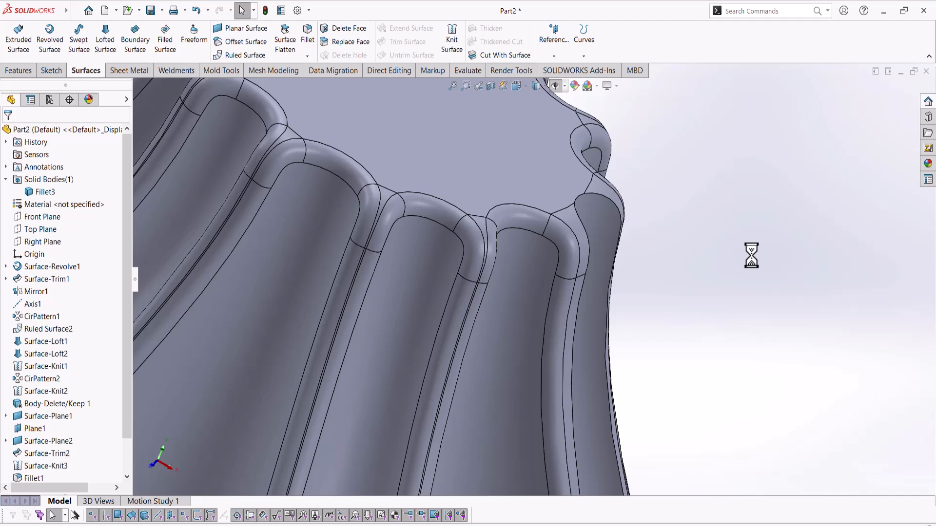
- Save the part under the file name B1
scroll(745, 270, "up", 8)
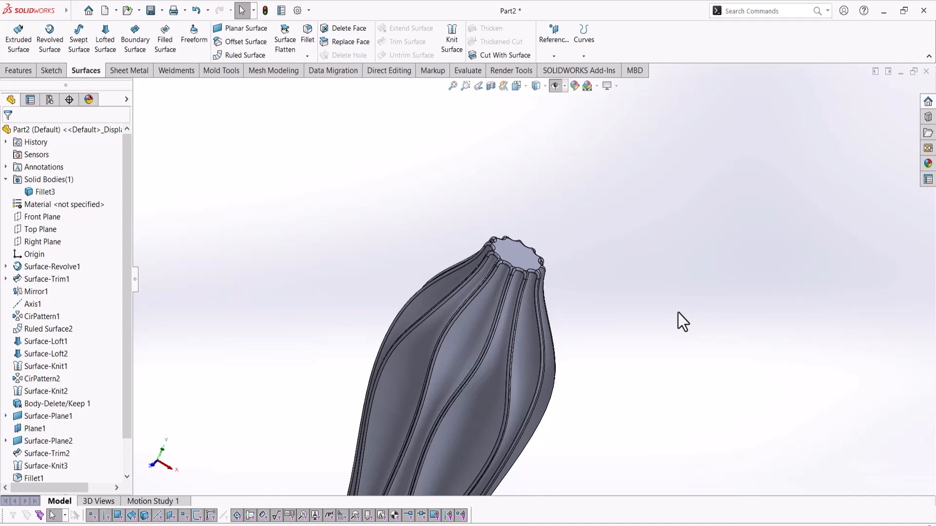
key("ctrl+s")
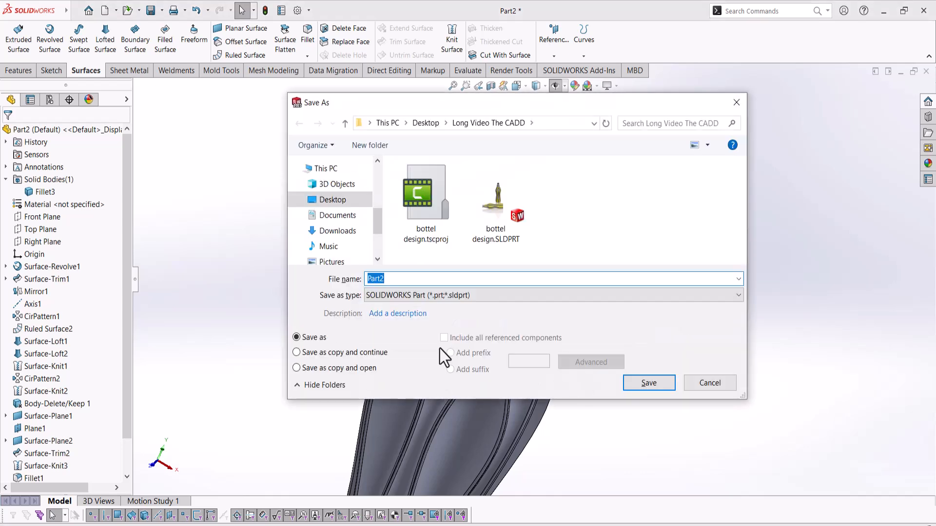
type("B1")
key("Return")
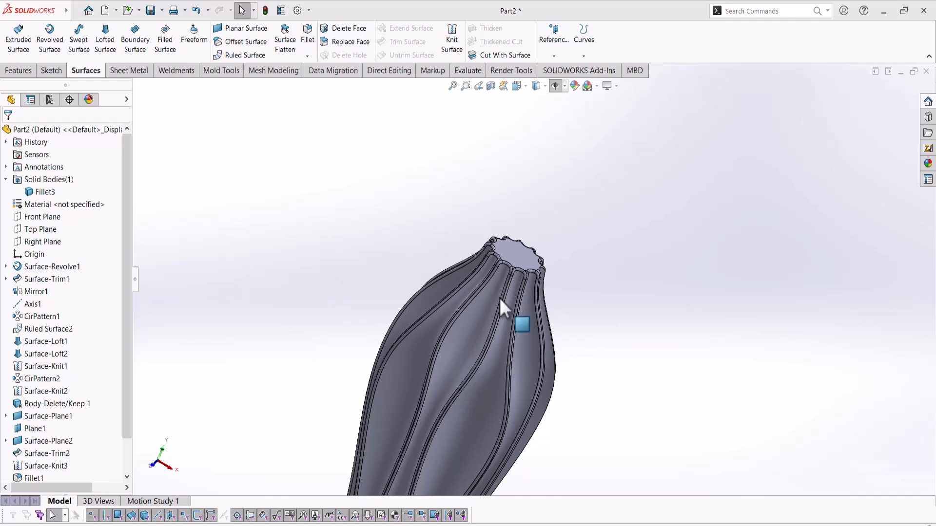
- Sketch a circle about 15 mm in diameter on the flat face of the narrow end, centred on the origin
scroll(534, 261, "down", 5)
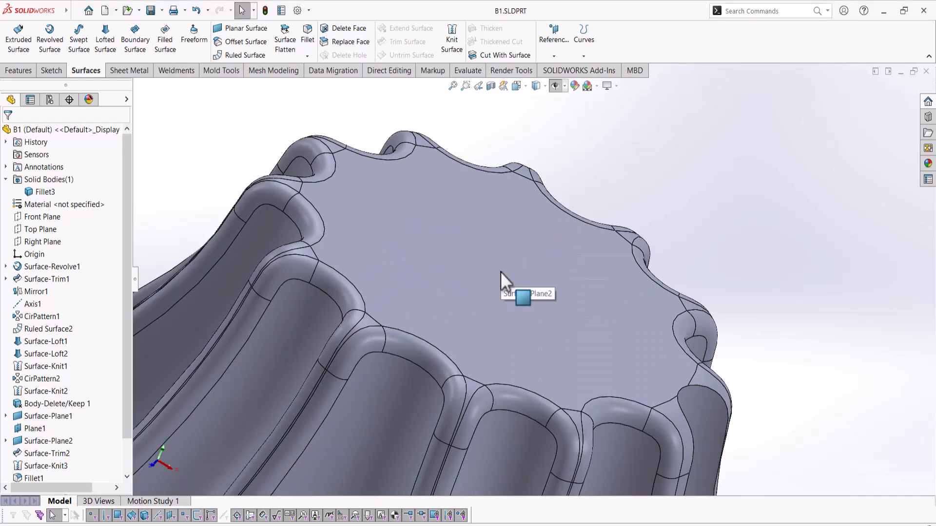
left_click(437, 265)
left_click(478, 232)
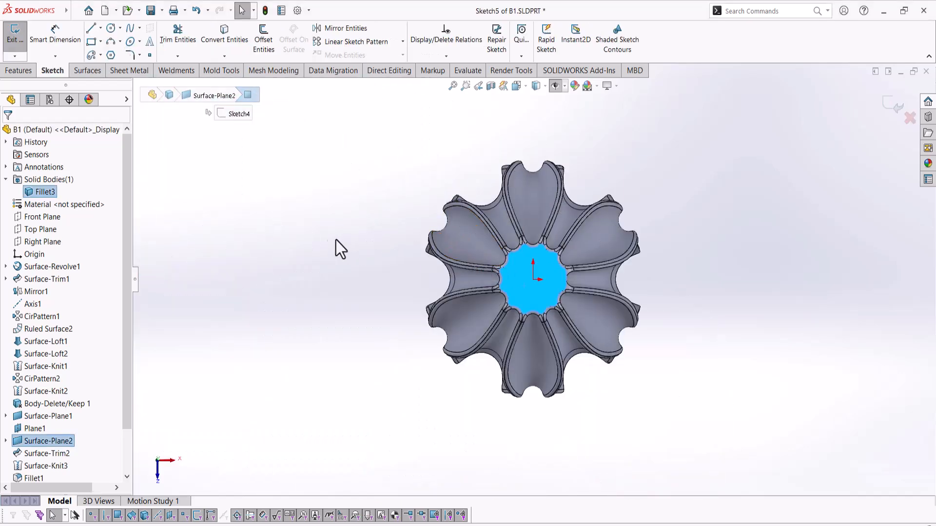
key("c")
scroll(538, 287, "down", 5)
left_click(524, 261)
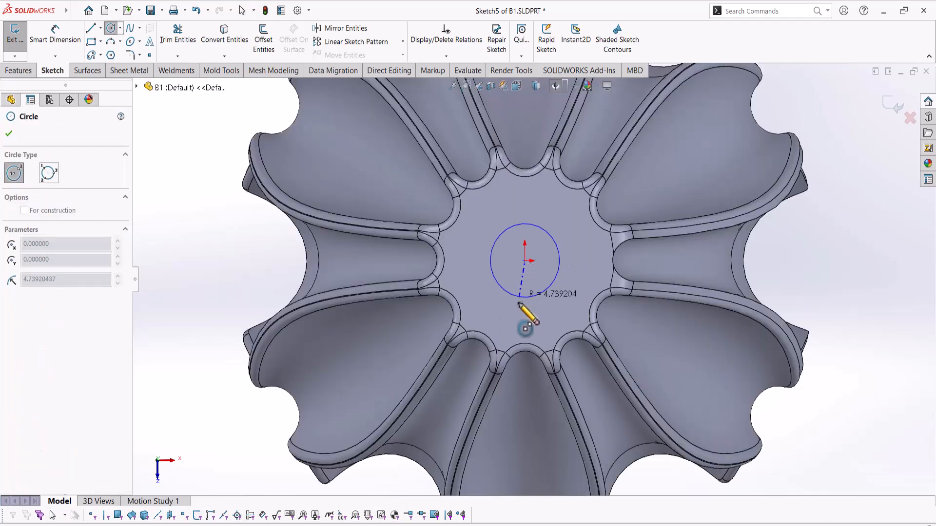
left_click(514, 317)
- Dimension the circle on the narrow end face to a diameter of 25 mm
key("d")
left_click(529, 205)
left_click(594, 152)
type("2")
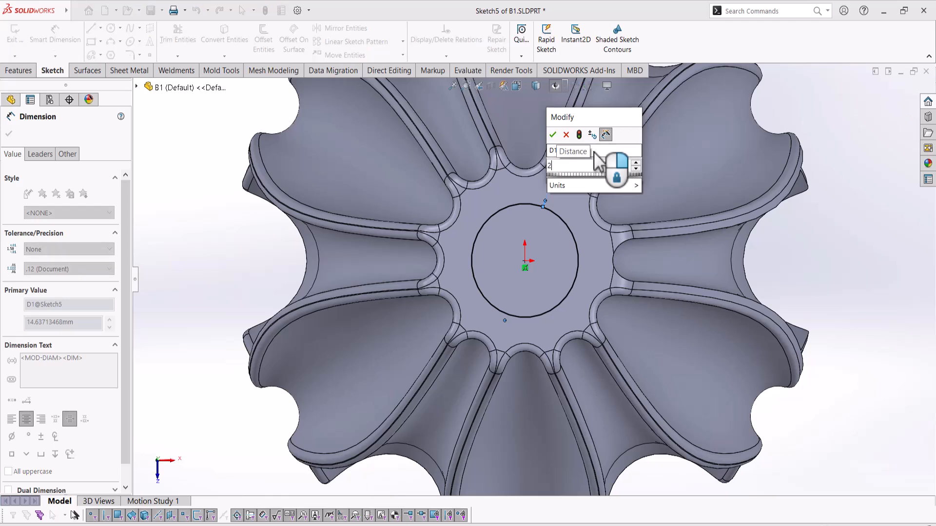
type("5")
key("Return")
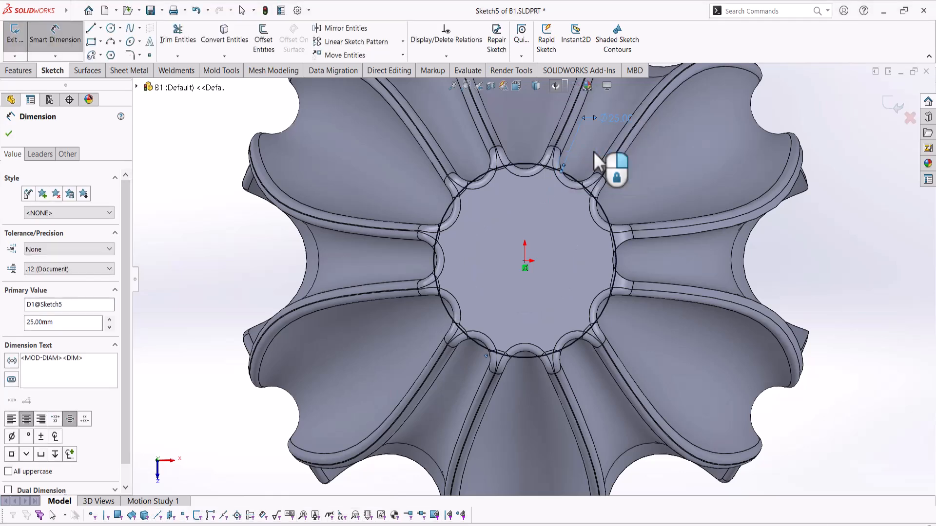
- Extrude the 25 mm circle 25 mm outward as a merged neck, with Direction 2 enabled so it also extends into the body
left_click(19, 71)
left_click(20, 40)
middle_click_drag(491, 279, 556, 100)
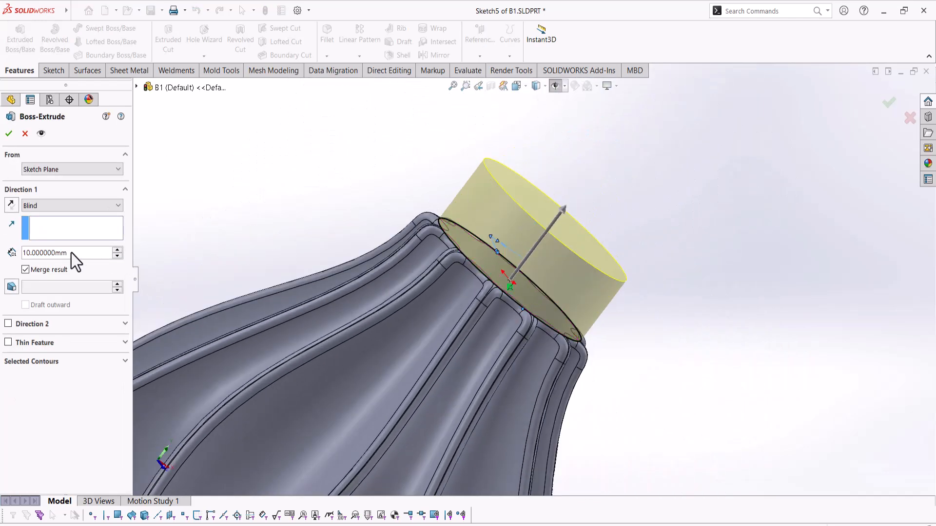
left_click_drag(74, 253, 0, 253)
type("25")
key("Return")
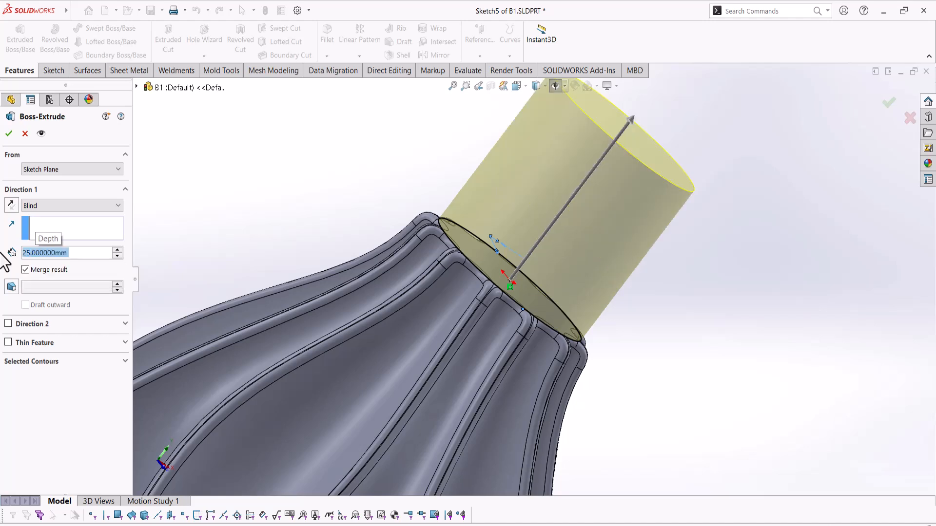
left_click(8, 325)
left_click(8, 133)
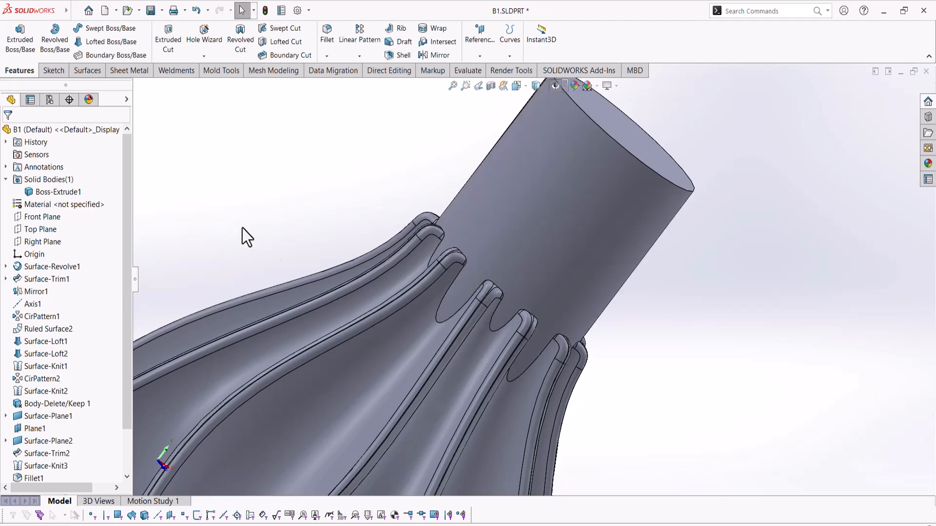
- Round the scalloped edge where the neck meets the ribbed body with a 1 mm symmetric, curvature-continuous fillet
scroll(297, 255, "up", 3)
scroll(508, 288, "down", 5)
middle_click_drag(518, 314, 559, 343)
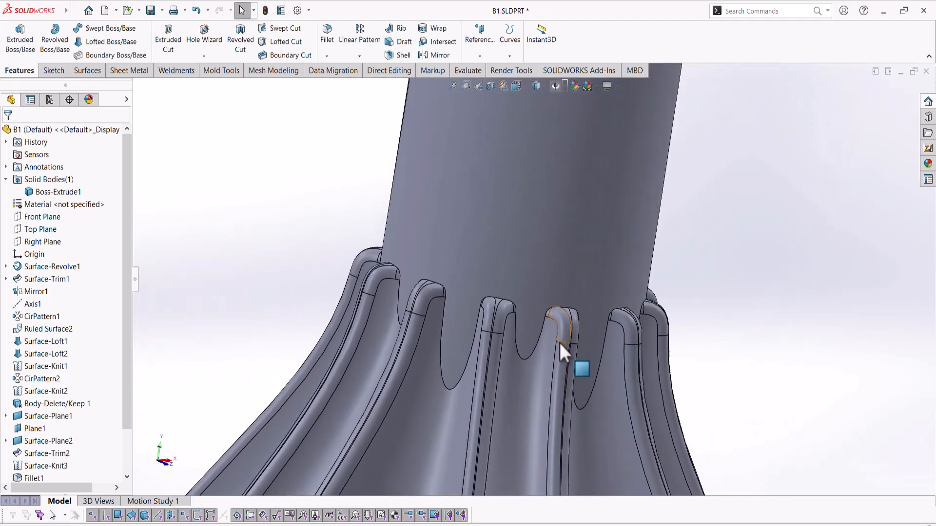
left_click(536, 352)
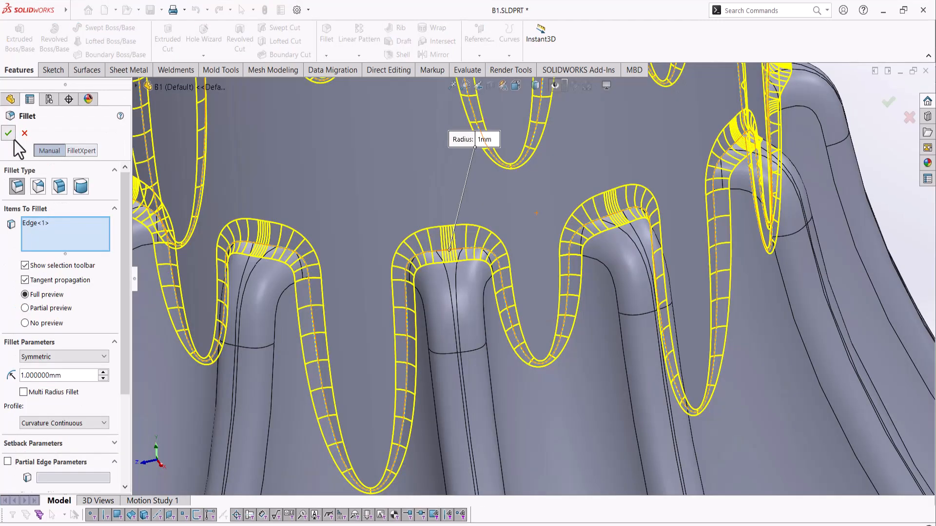
left_click(10, 134)
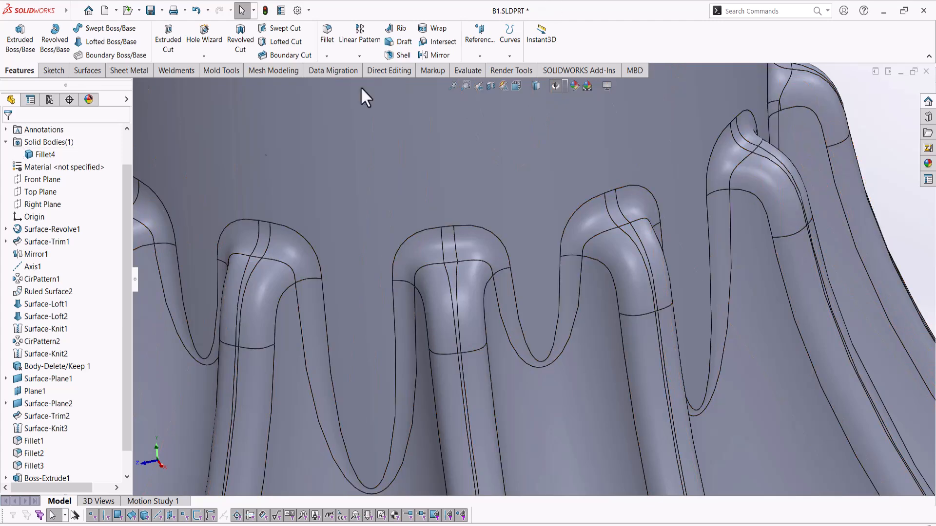
- Sketch a circle about 48 mm in diameter on the flat bottom face of the body, centred on the origin
scroll(532, 278, "up", 6)
scroll(530, 274, "up", 3)
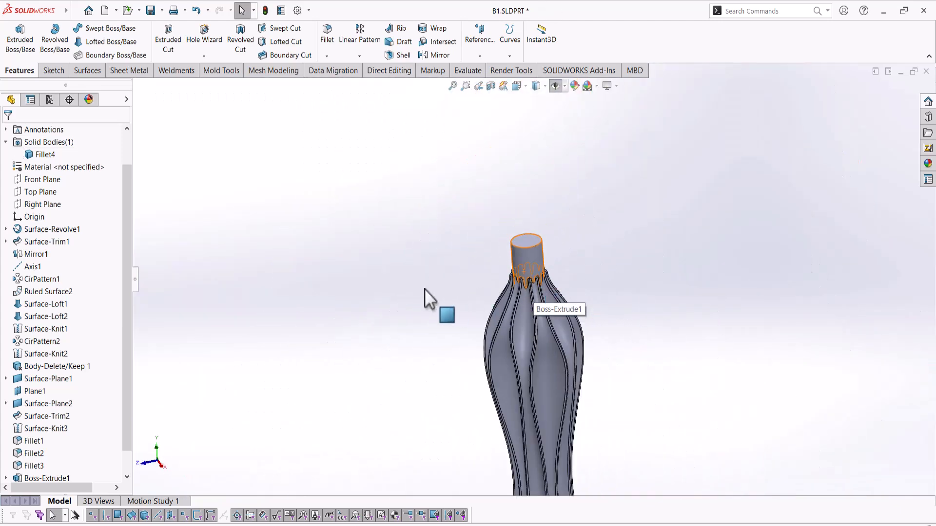
scroll(545, 385, "up", 3)
scroll(551, 403, "up", 2)
scroll(532, 419, "down", 3)
scroll(534, 422, "down", 5)
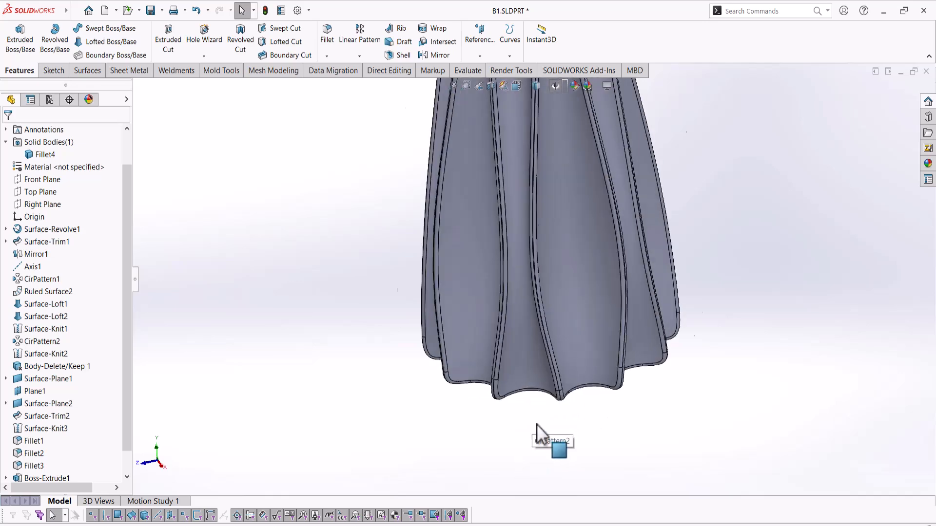
middle_click_drag(537, 382, 559, 312)
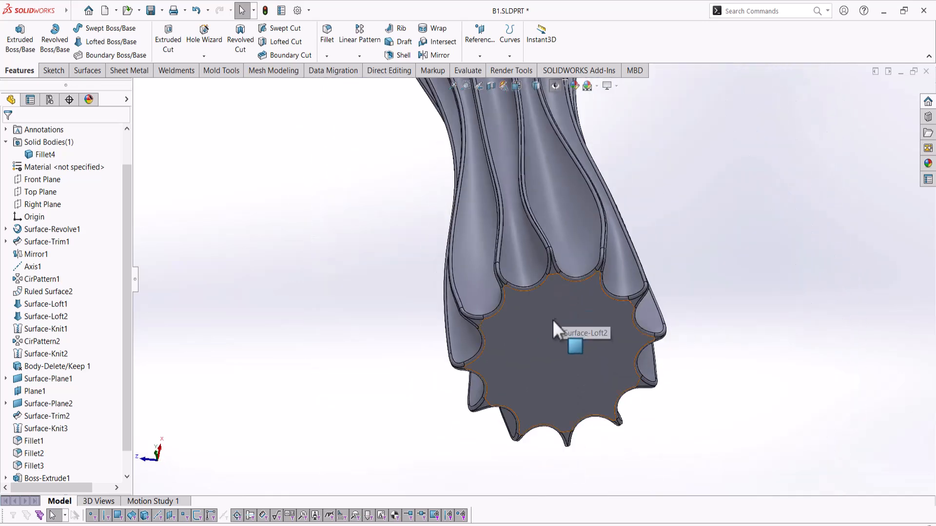
left_click(552, 319)
mouse_move(593, 294)
right_mouse_down()
mouse_move(389, 285)
mouse_move(428, 280)
right_mouse_up()
left_click(533, 280)
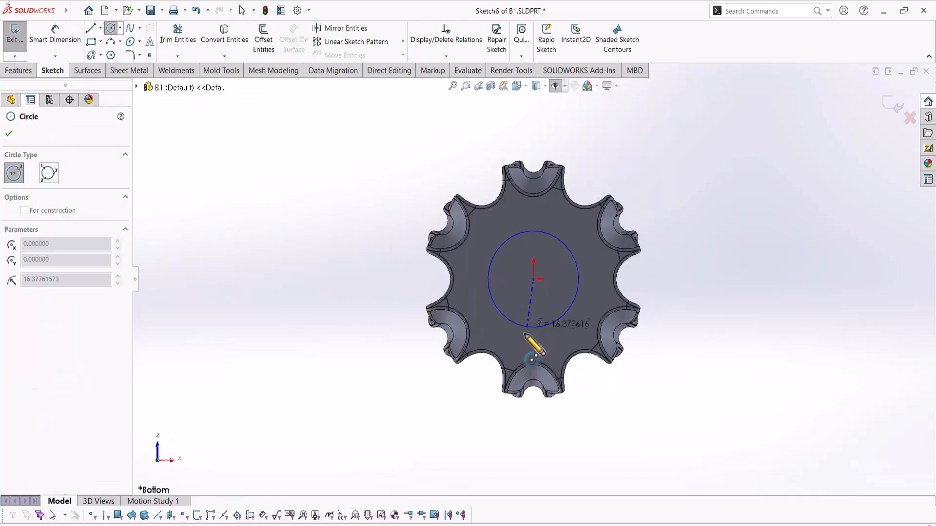
left_click(533, 352)
key("Escape")
- Dimension the circle on the bottom face to a diameter of 50 mm
right_click_drag(567, 222, 569, 208)
left_click(570, 222)
left_click(607, 167)
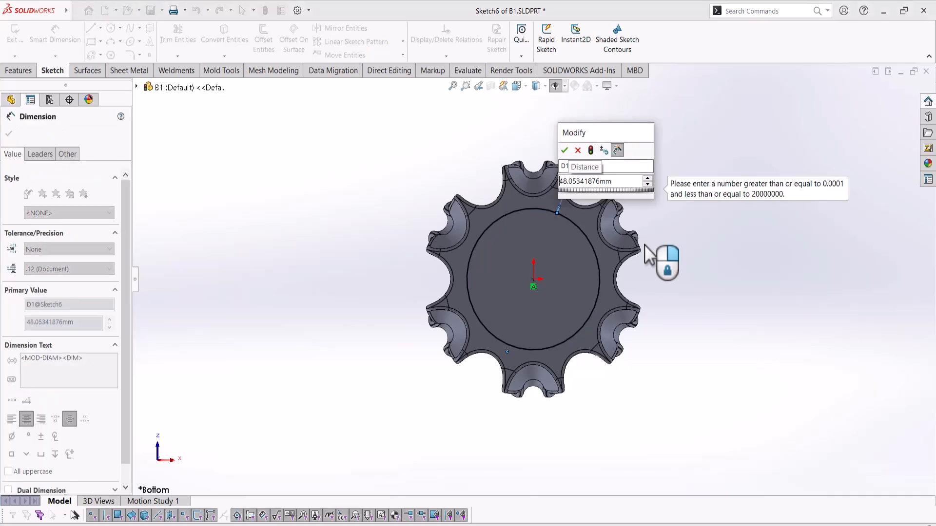
double_click(616, 181)
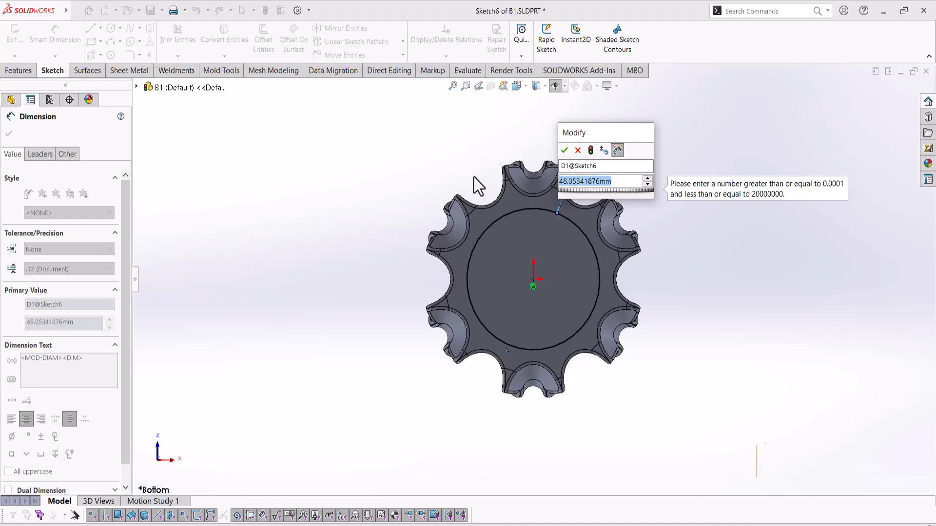
type("50")
key("Return")
- Cut the 50 mm circle 5 mm deep into the bottom face with a 45° inward draft
left_click(18, 71)
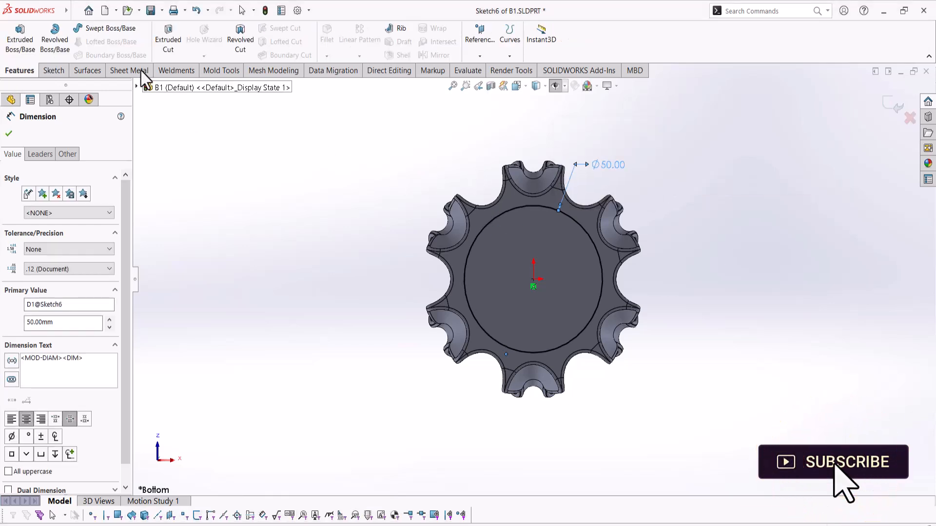
left_click(168, 38)
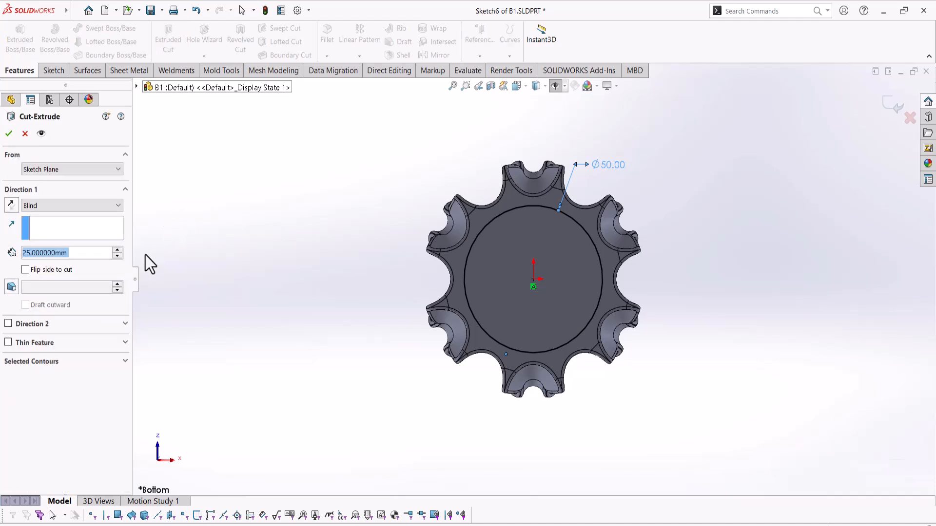
type("5")
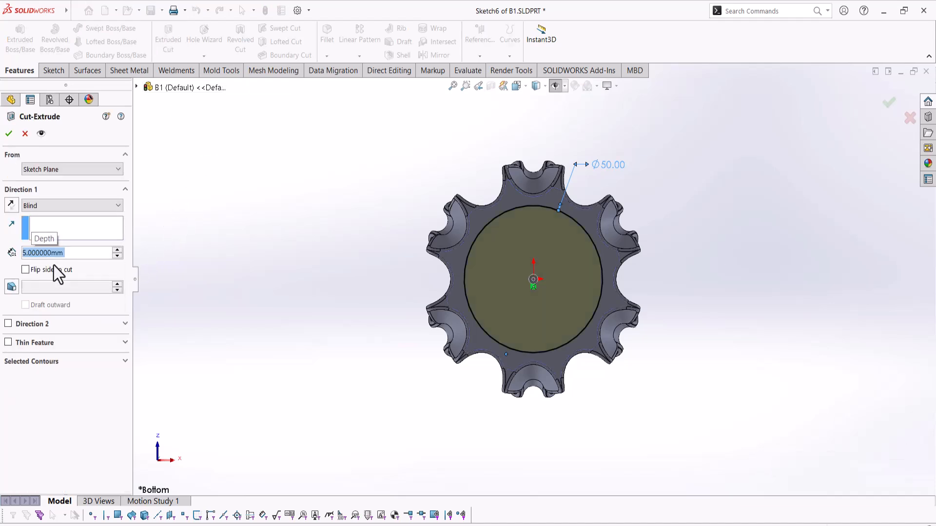
left_click(31, 287)
type("60")
key("Return")
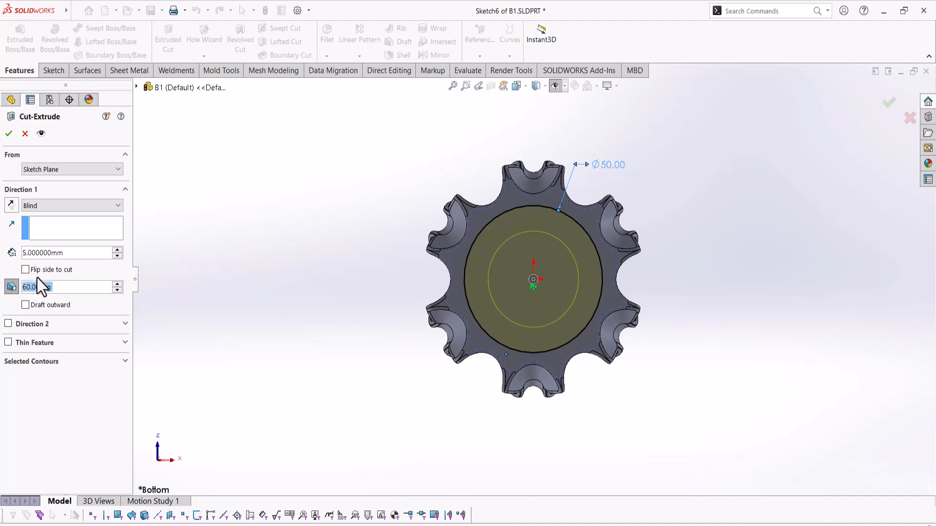
type("45")
key("Return")
left_click(8, 133)
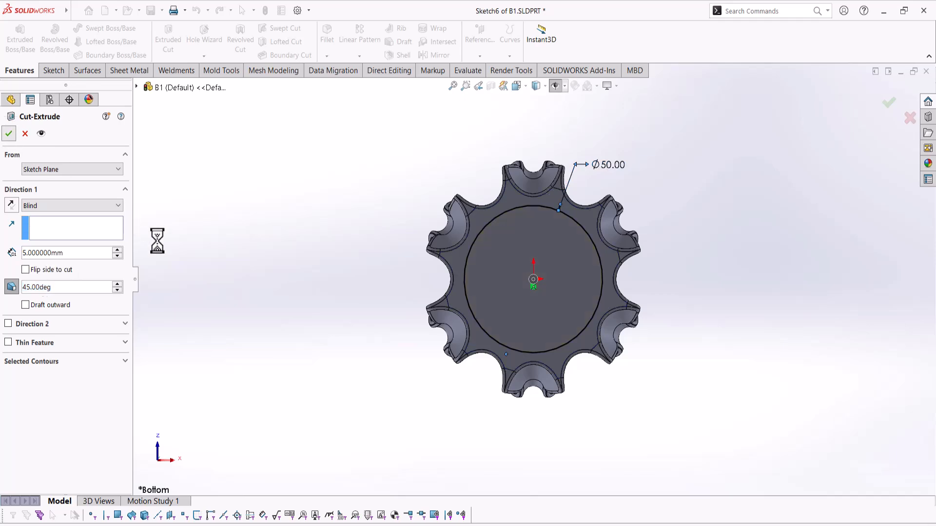
- Round both circular edges of the base recess with a 5 mm symmetric, curvature-continuous fillet
scroll(493, 256, "down", 5)
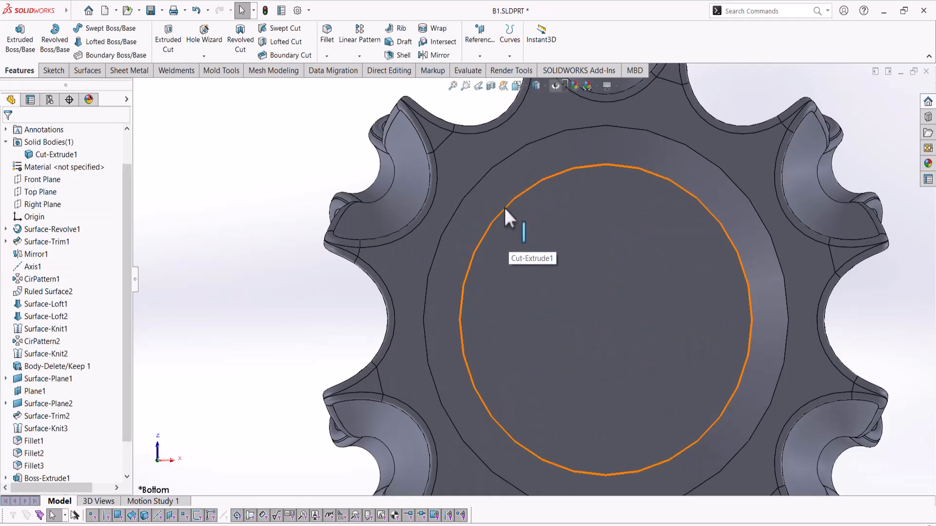
left_click(504, 205)
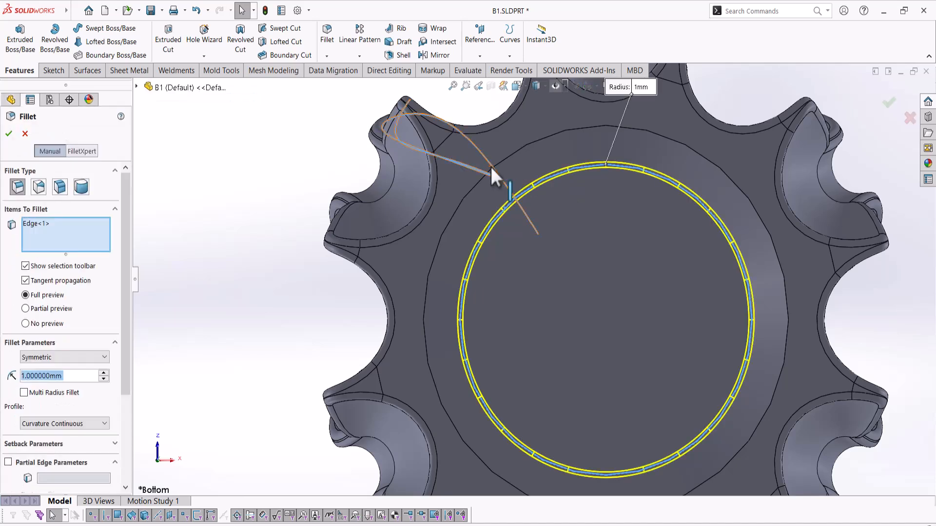
left_click(491, 166)
left_click(489, 164)
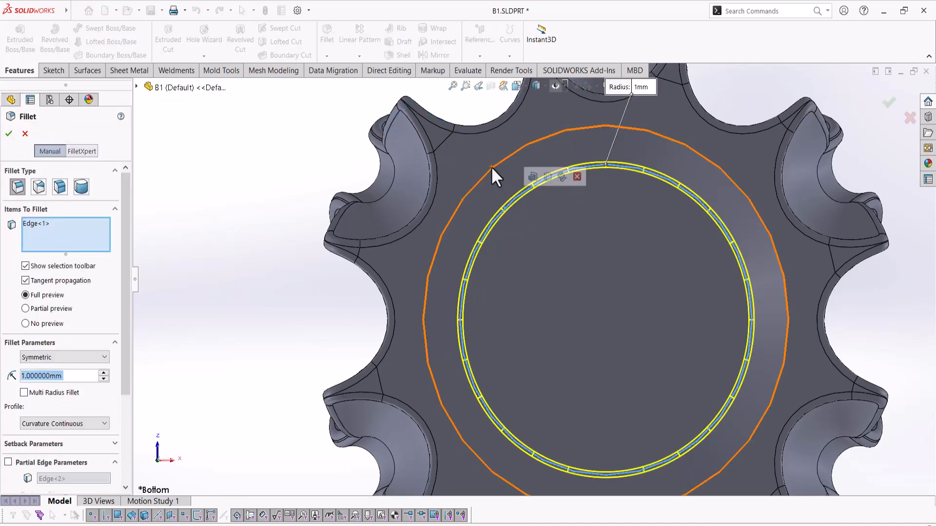
left_click(492, 167)
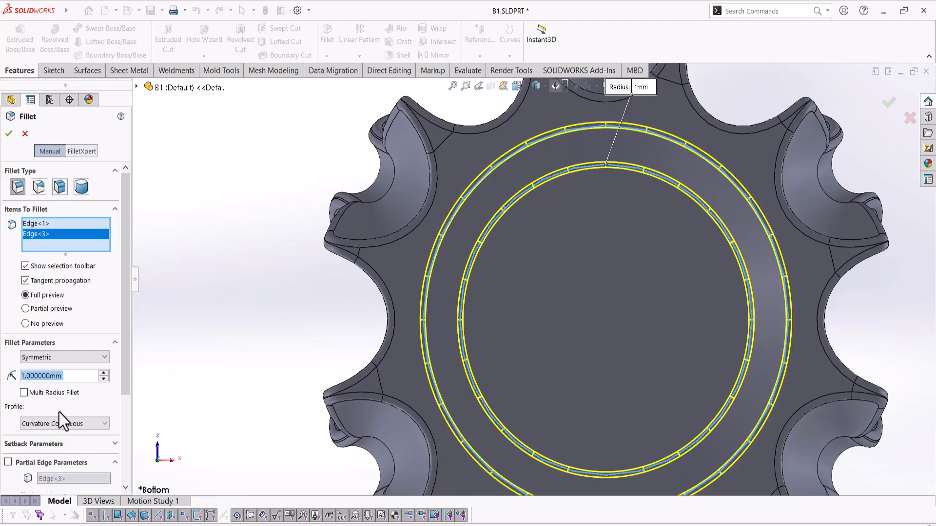
type("5")
key("Return")
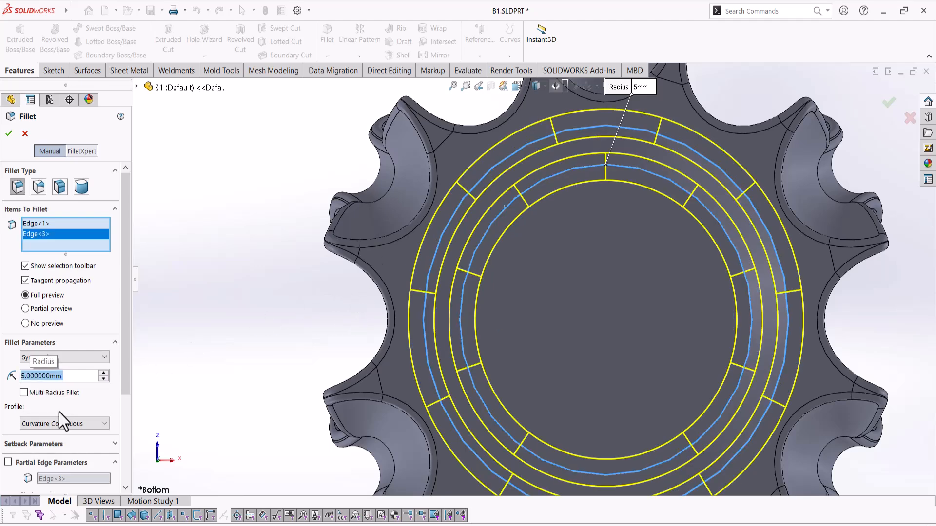
key("Return")
- Create a reference plane offset 5 mm downward from the neck's flat top face
scroll(585, 312, "up", 5)
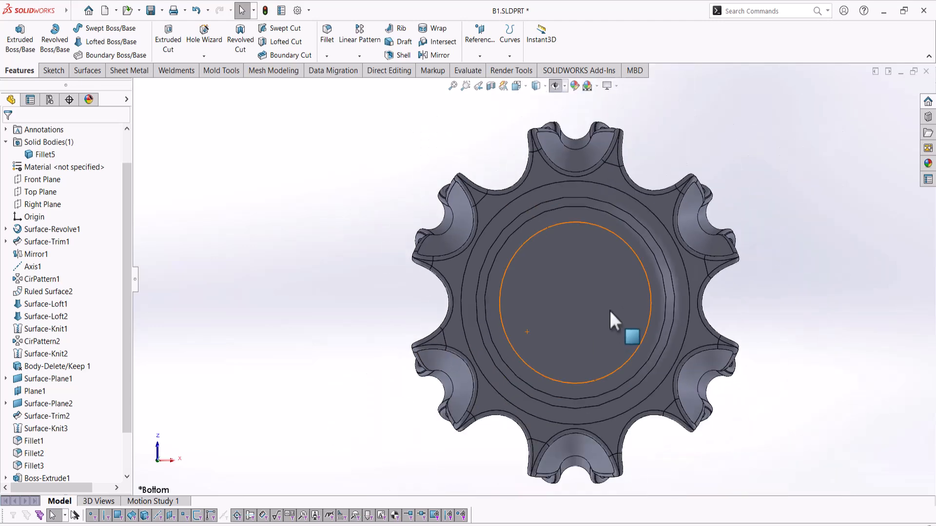
middle_click_drag(568, 325, 564, 338)
scroll(559, 345, "up", 5)
scroll(535, 375, "down", 4)
scroll(542, 302, "up", 1)
scroll(549, 188, "up", 3)
scroll(547, 244, "down", 8)
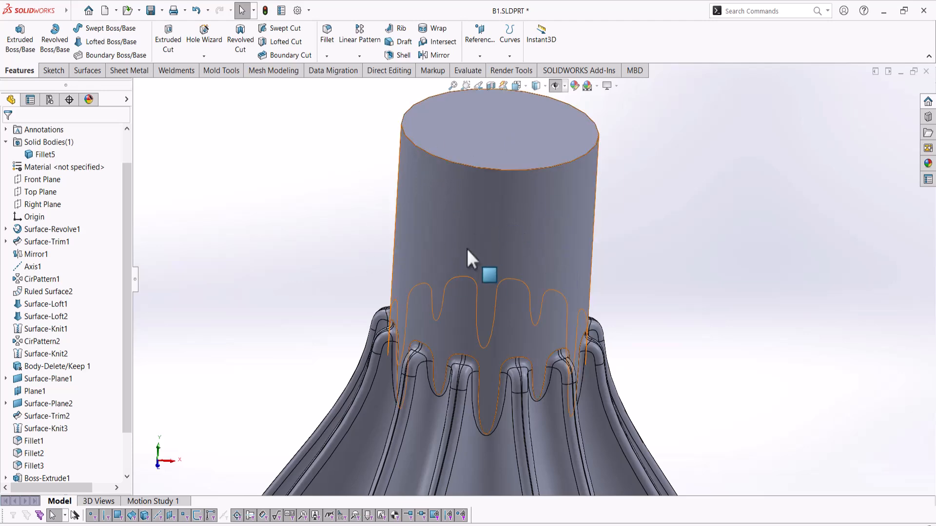
scroll(488, 265, "up", 2)
middle_click_drag(488, 265, 475, 214)
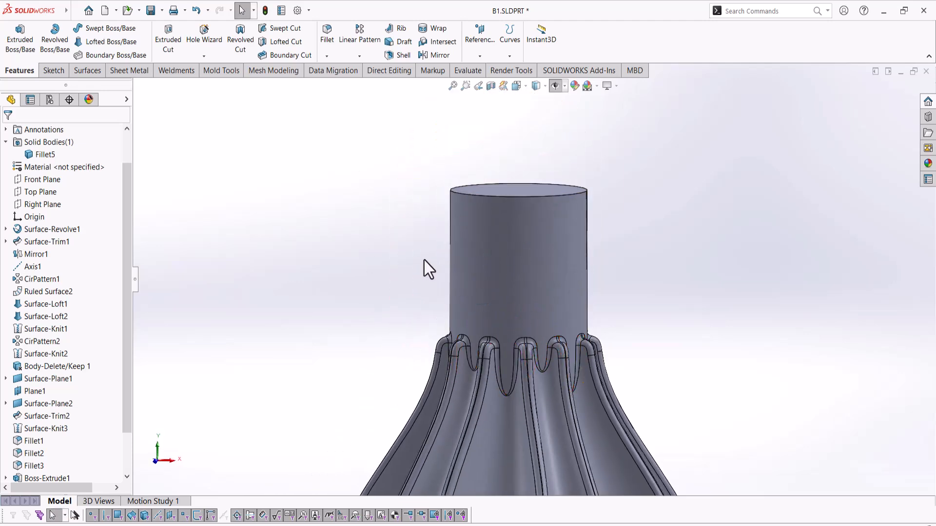
middle_click_drag(342, 220, 355, 189)
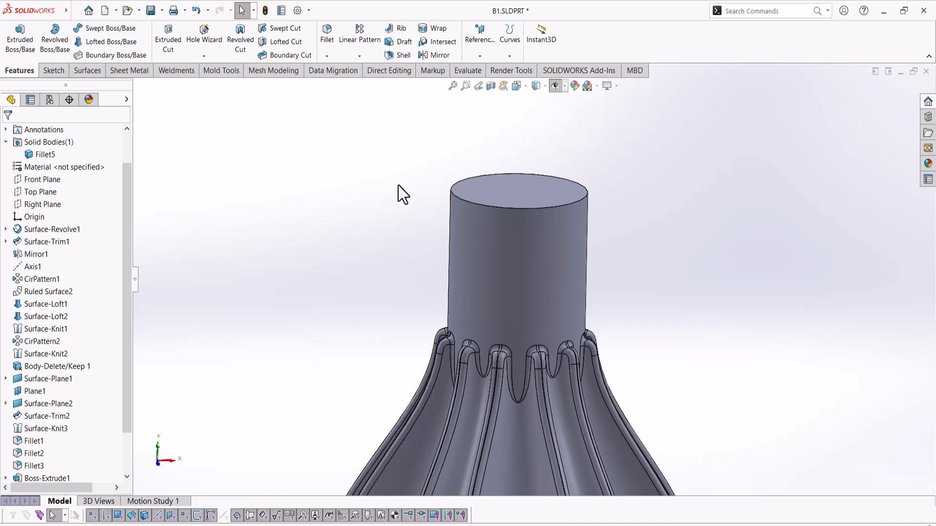
left_click(479, 36)
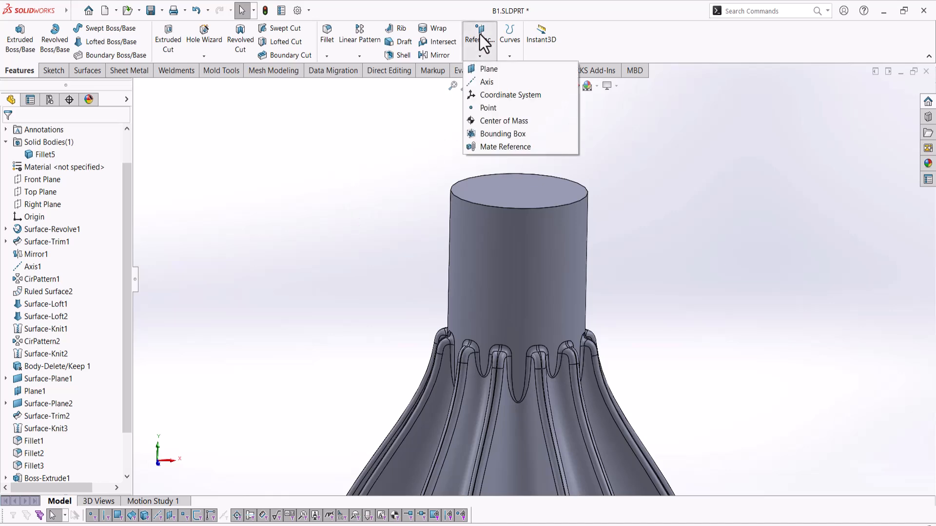
left_click(485, 70)
left_click(483, 188)
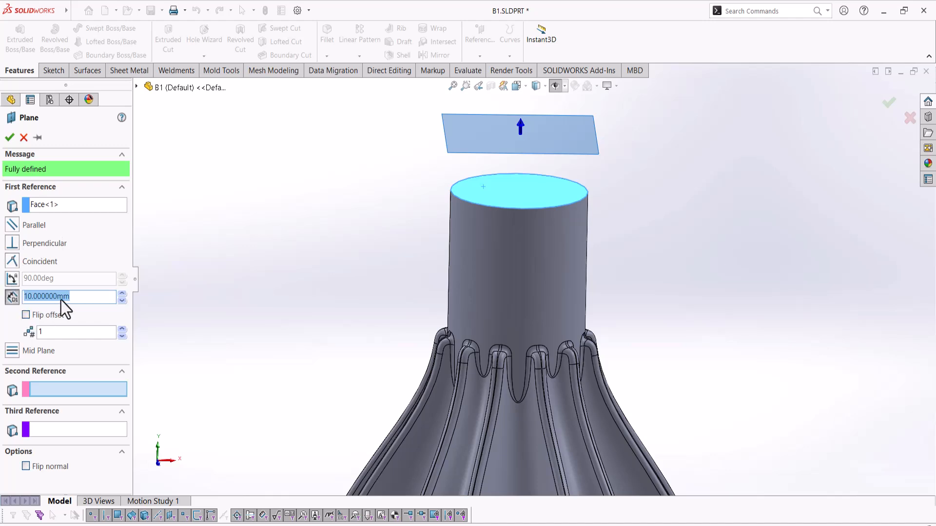
type("5")
key("Return")
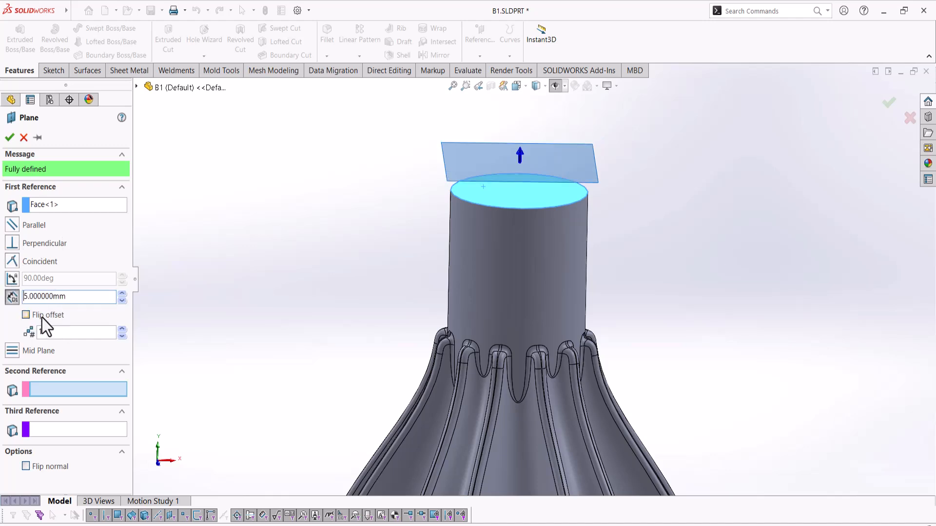
left_click(42, 318)
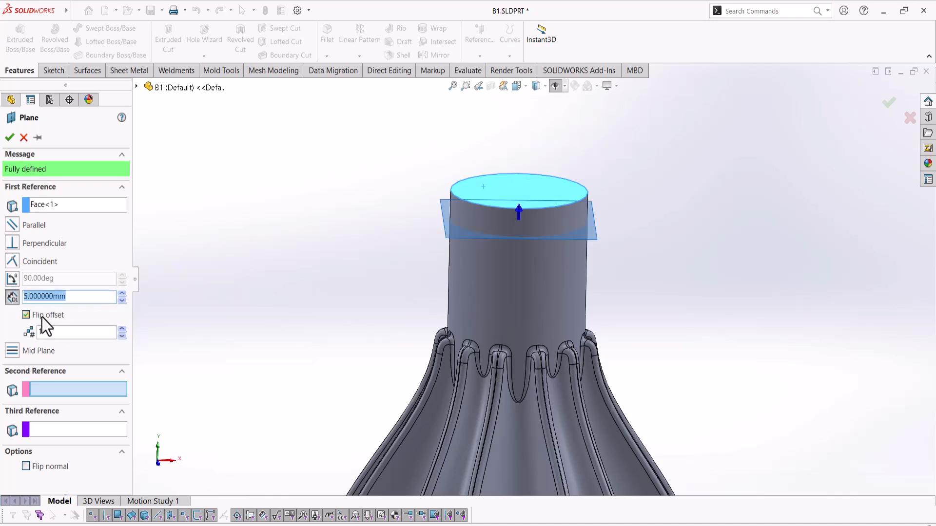
left_click(9, 137)
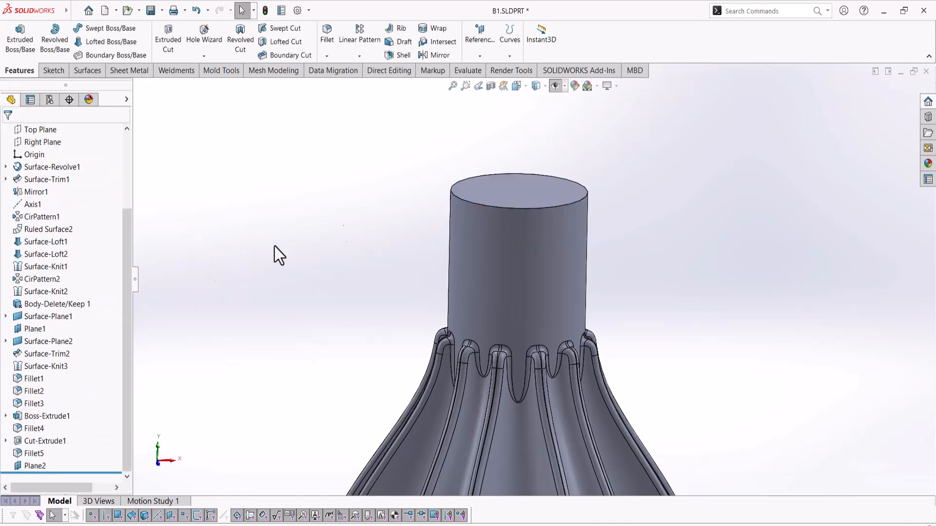
- Show the hidden reference geometry and sketch on the offset plane a circle converted from the neck's circular edge
left_click(555, 85)
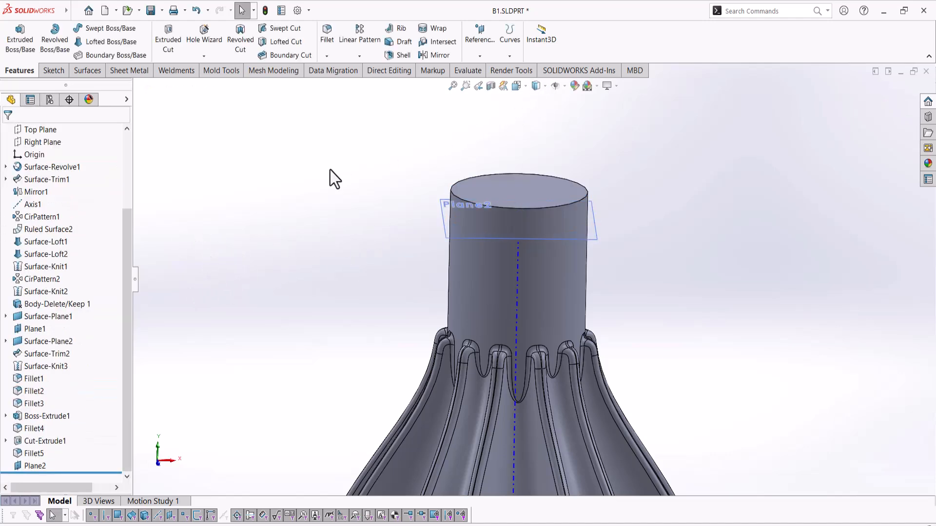
left_click(449, 220)
left_click(489, 190)
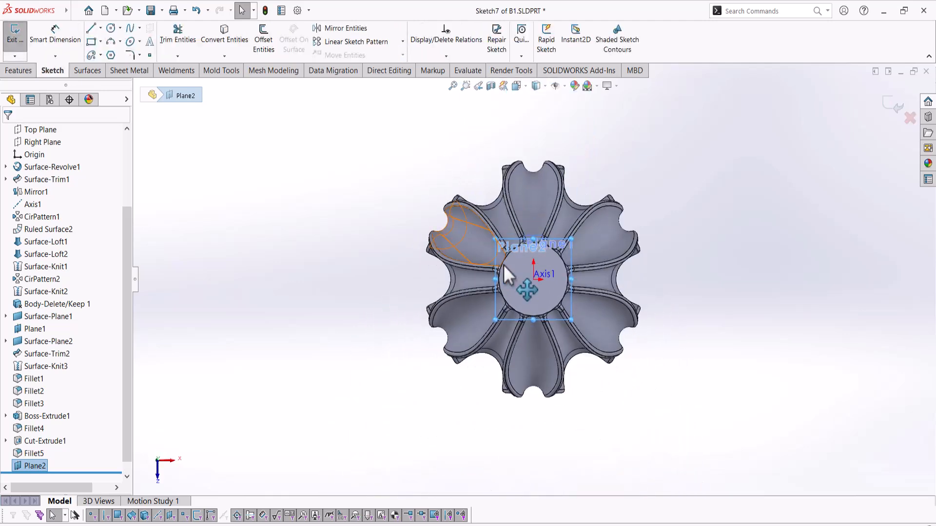
left_click(509, 267)
left_click(224, 38)
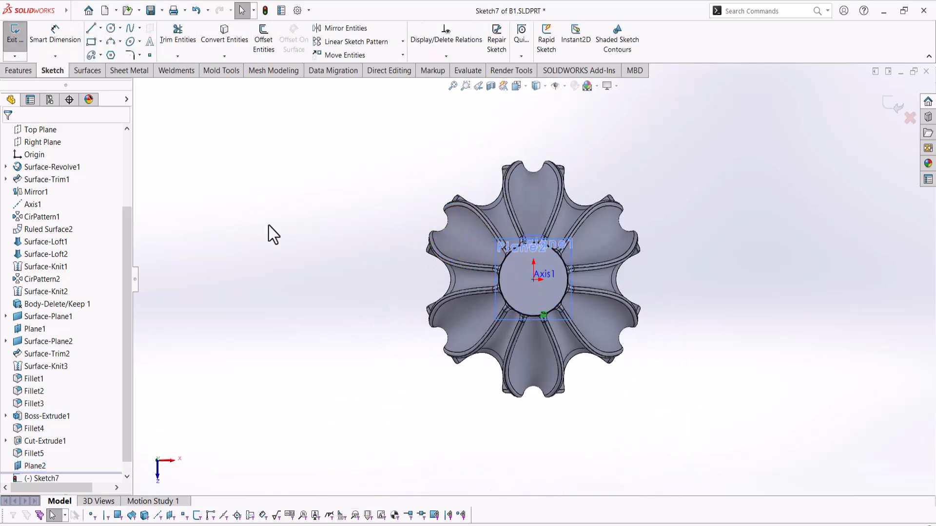
middle_click_drag(430, 381, 437, 284)
scroll(439, 284, "up", 5)
scroll(540, 197, "down", 8)
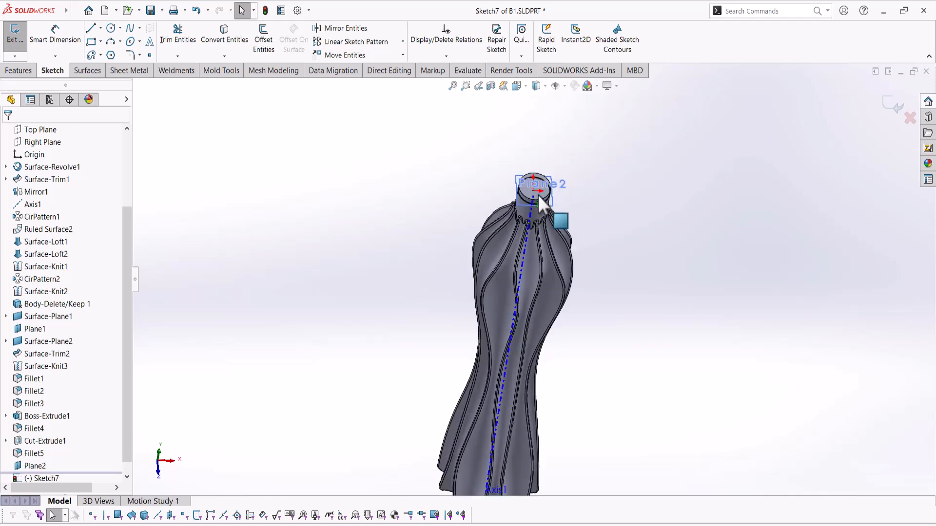
scroll(522, 249, "down", 3)
scroll(502, 246, "up", 5)
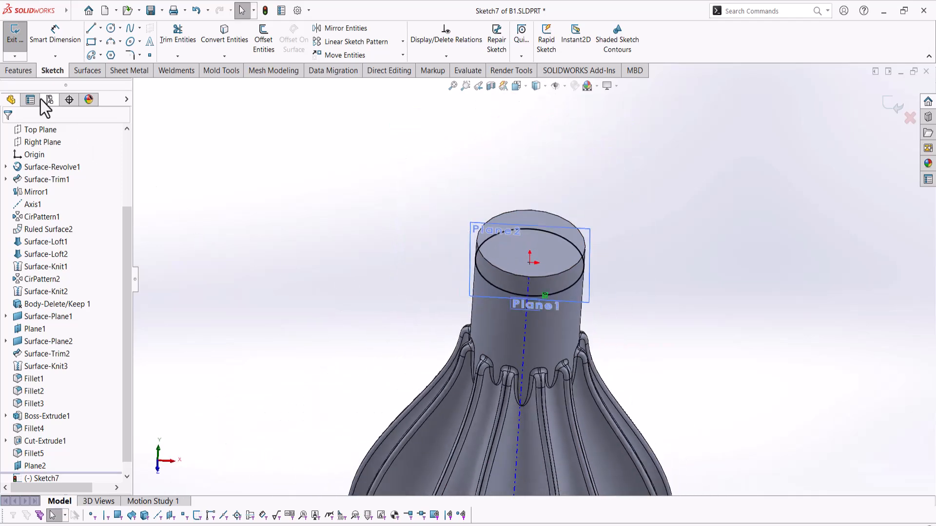
left_click(19, 70)
left_click(506, 45)
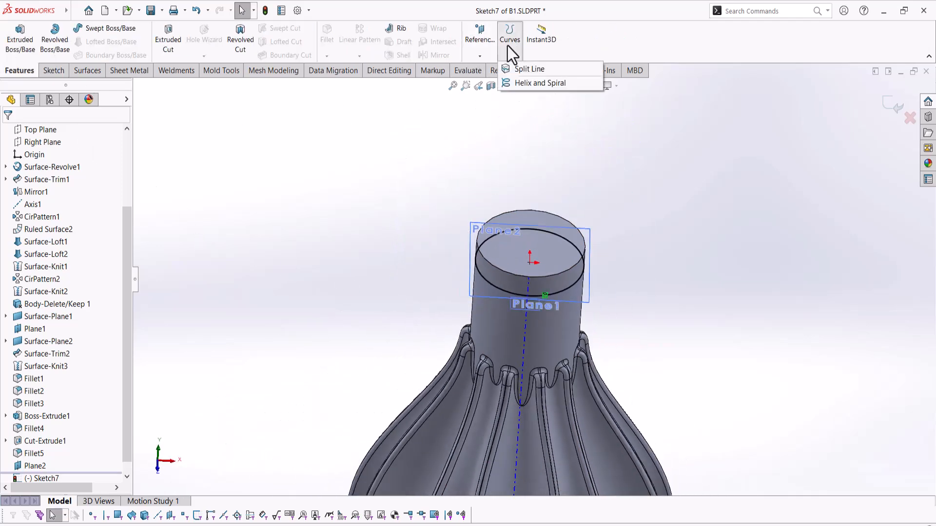
left_click(510, 51)
left_click(513, 69)
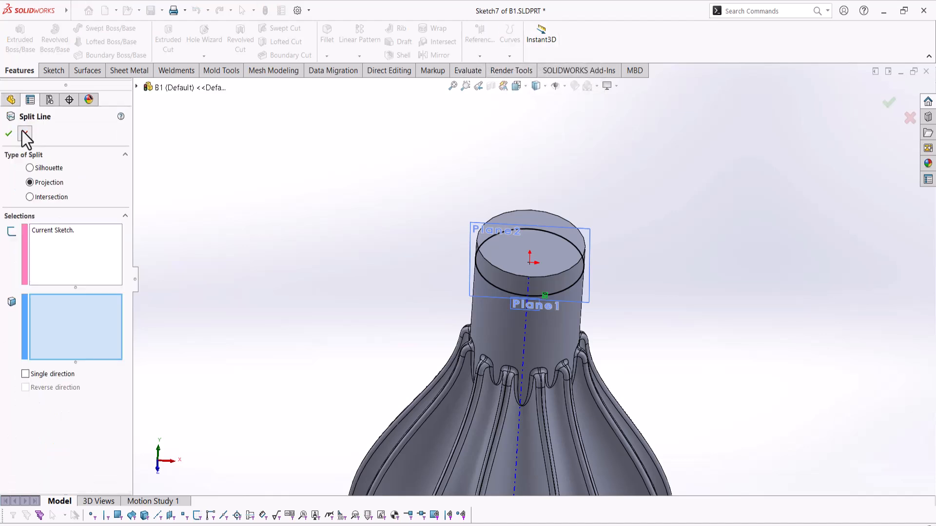
left_click(25, 133)
- Start a helix from the converted neck circle, reversed to run down the neck and defined by height and pitch
left_click(515, 49)
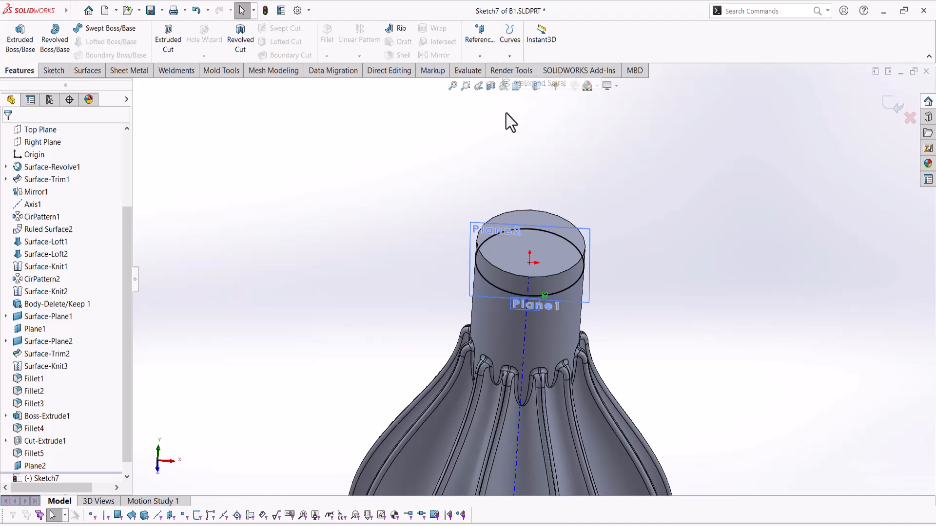
left_click(28, 282)
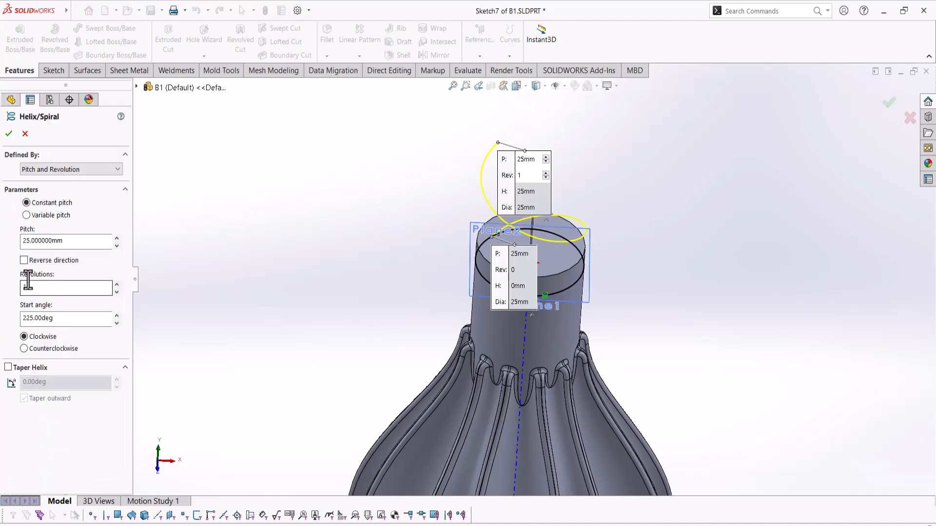
left_click(25, 261)
left_click(72, 170)
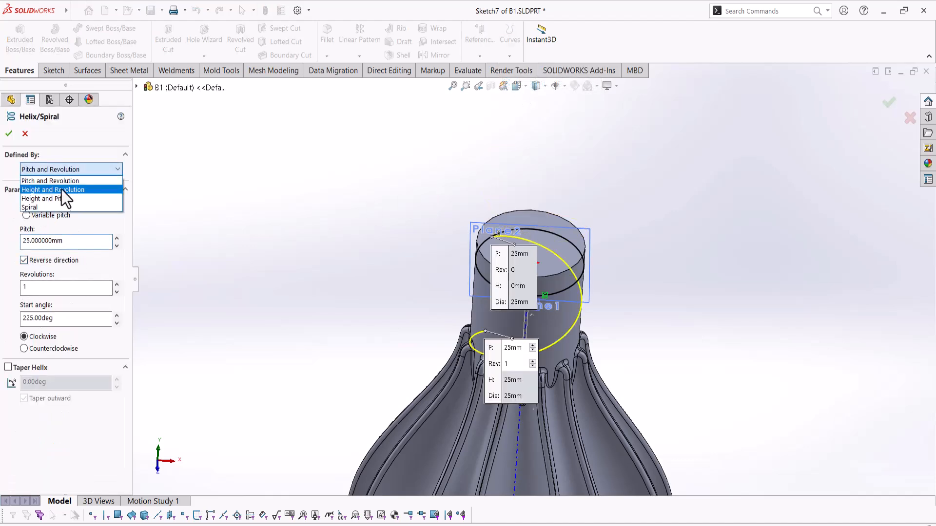
left_click(63, 199)
- Set the helix height to 15 mm and its constant pitch to 5 mm, and create it
left_click_drag(73, 243, 0, 223)
middle_click_drag(409, 276, 383, 193)
left_click_drag(64, 243, 1, 236)
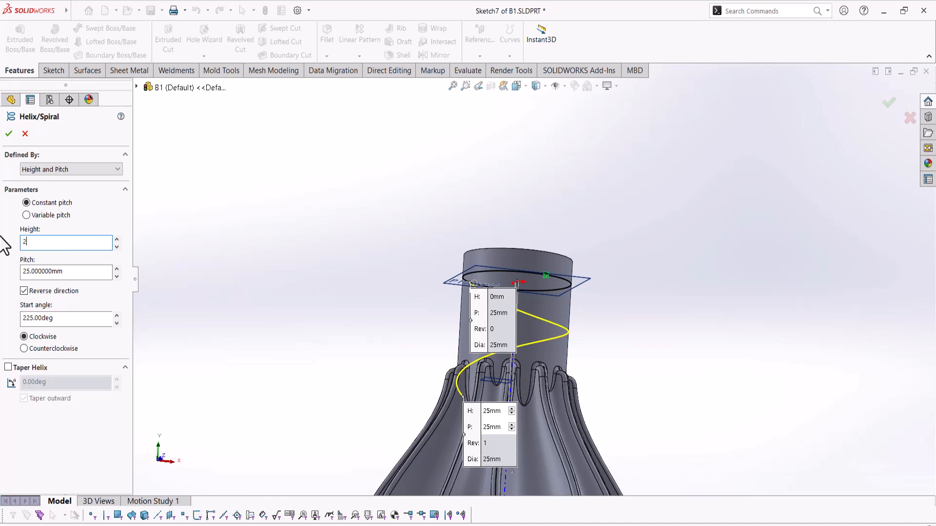
type("20")
key("Return")
type("15")
key("Return")
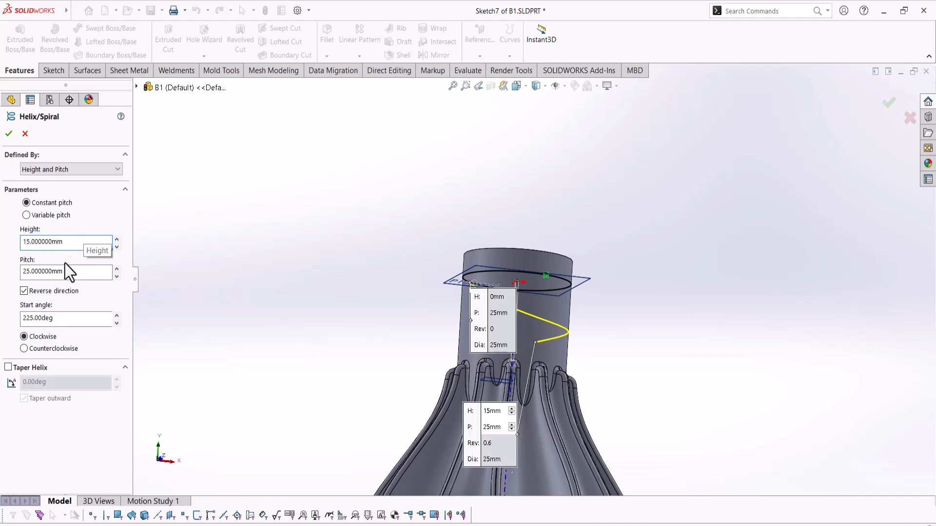
key("Tab")
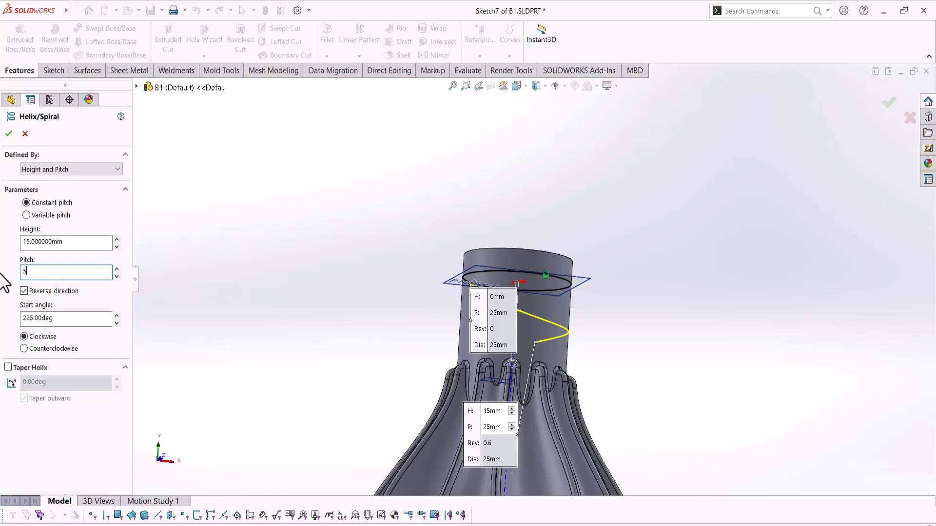
key("Return")
left_click(9, 134)
- Edit the neck helix and set its start angle to 0°
middle_click_drag(458, 279, 566, 301)
left_click(439, 273)
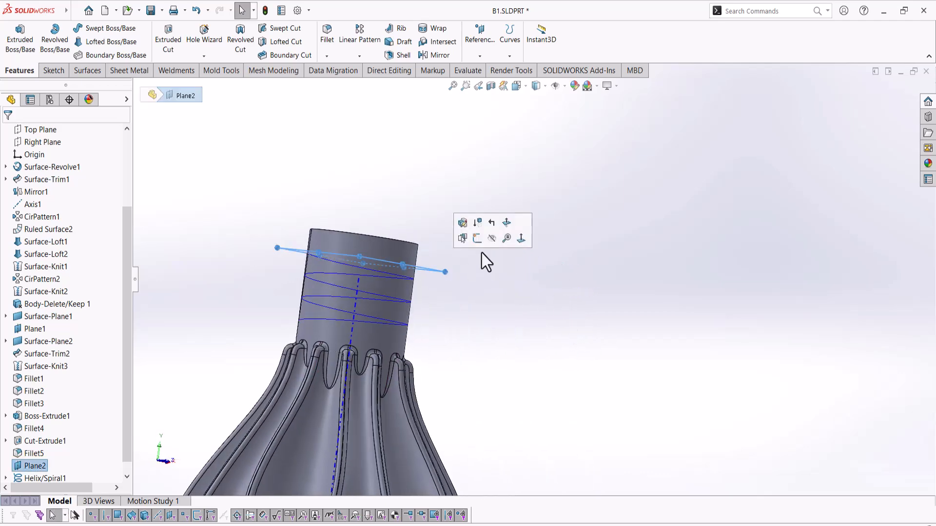
left_click(43, 477)
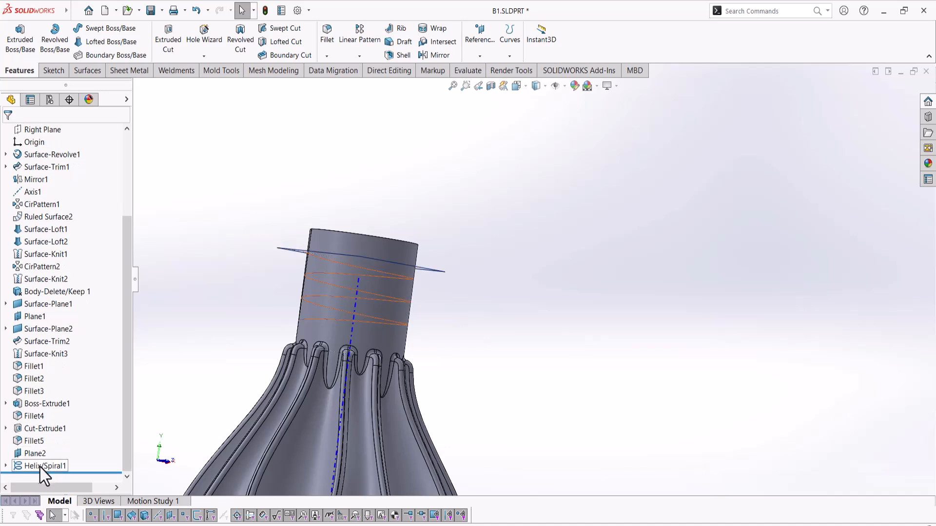
left_click(48, 436)
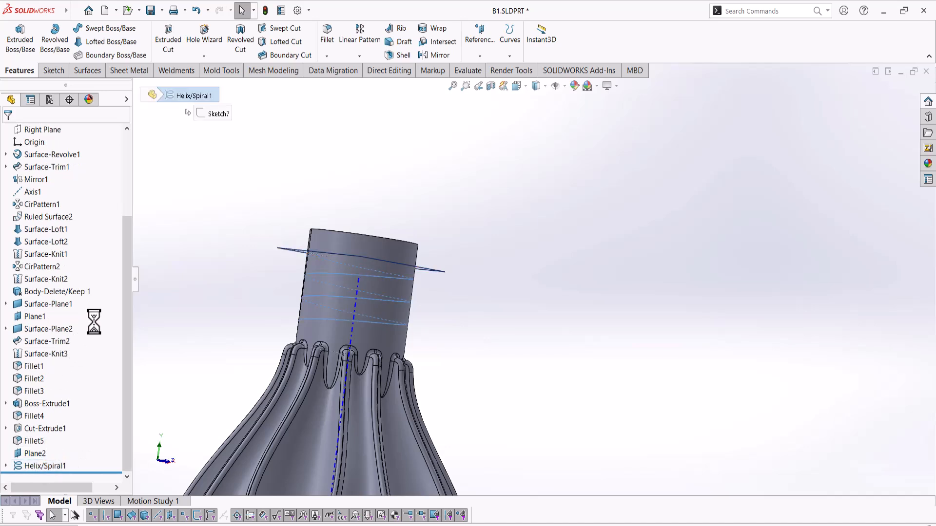
left_click(73, 319)
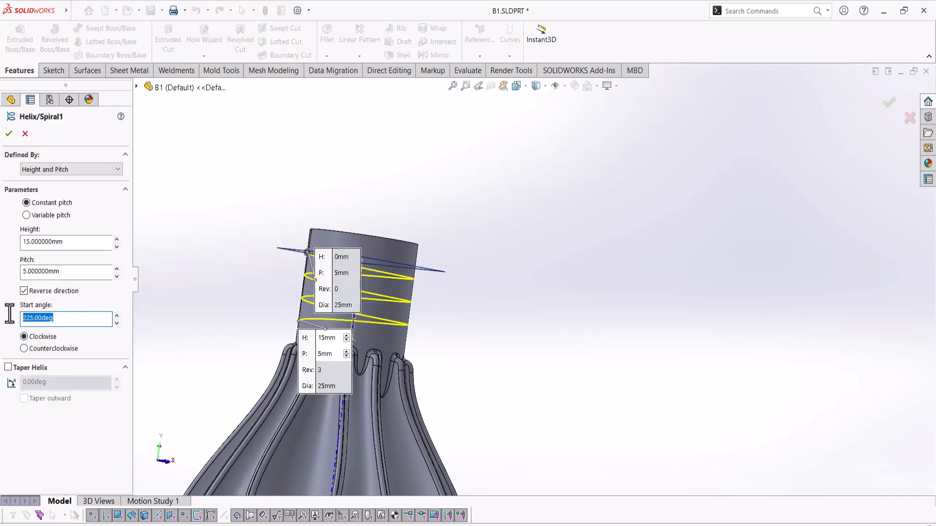
type("0")
key("Return")
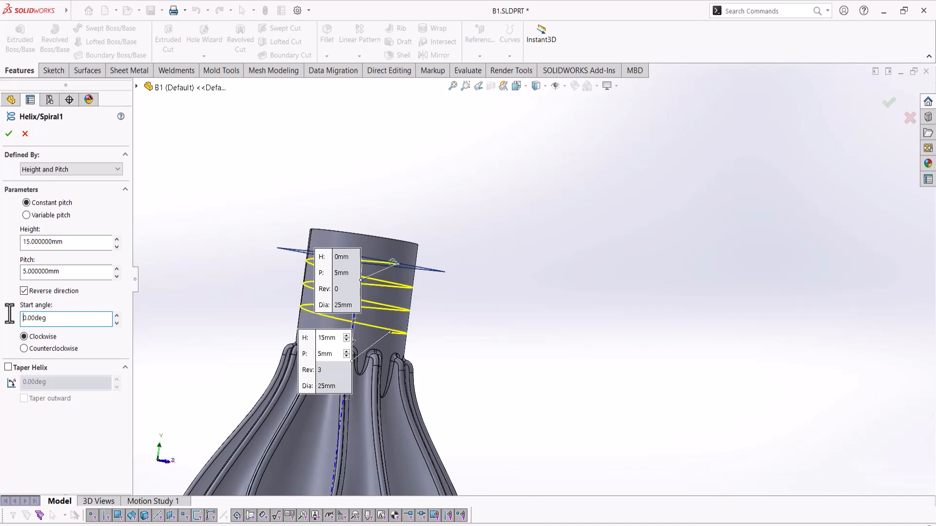
left_click(9, 134)
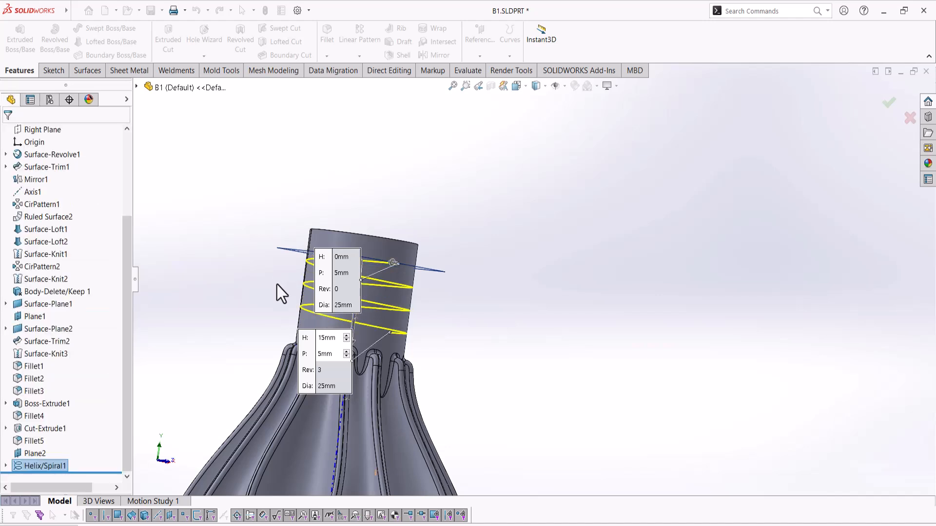
- Hide the offset plane on the neck and start a sketch on the Right Plane, viewed face-on at the neck
left_click(279, 273)
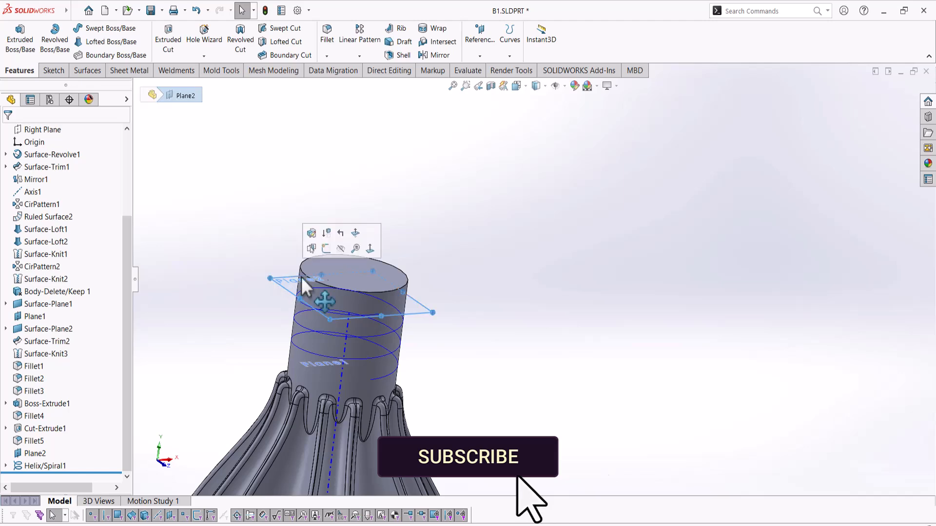
left_click(336, 256)
scroll(35, 310, "up", 3)
left_click(45, 218)
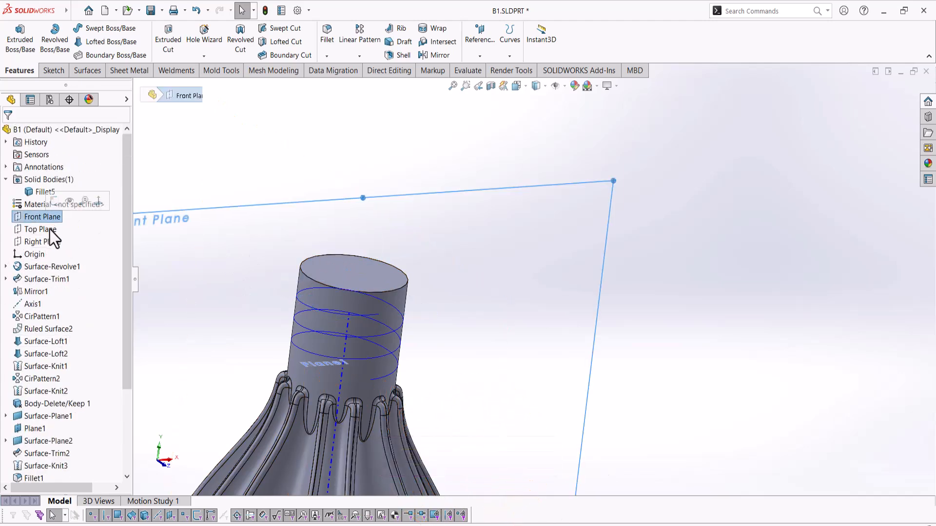
middle_click_drag(298, 296, 398, 333)
left_click(46, 242)
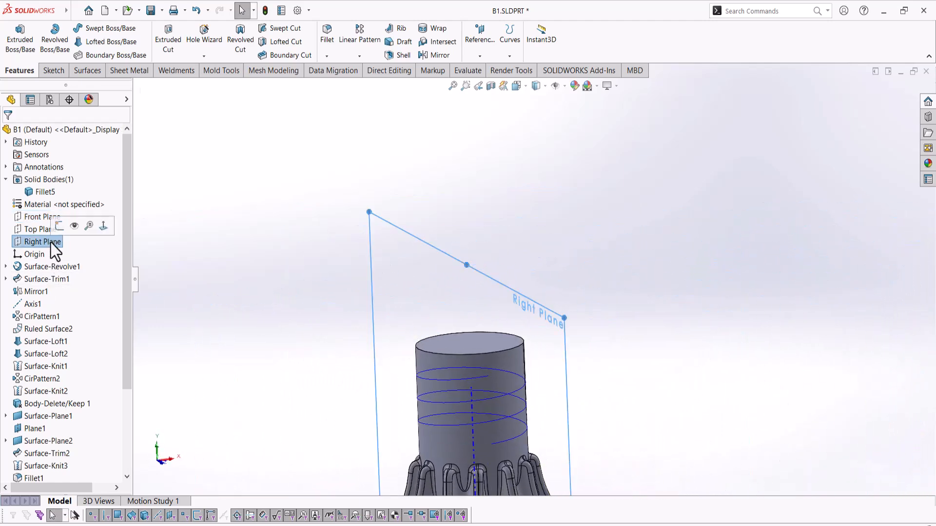
middle_click_drag(351, 355, 215, 321)
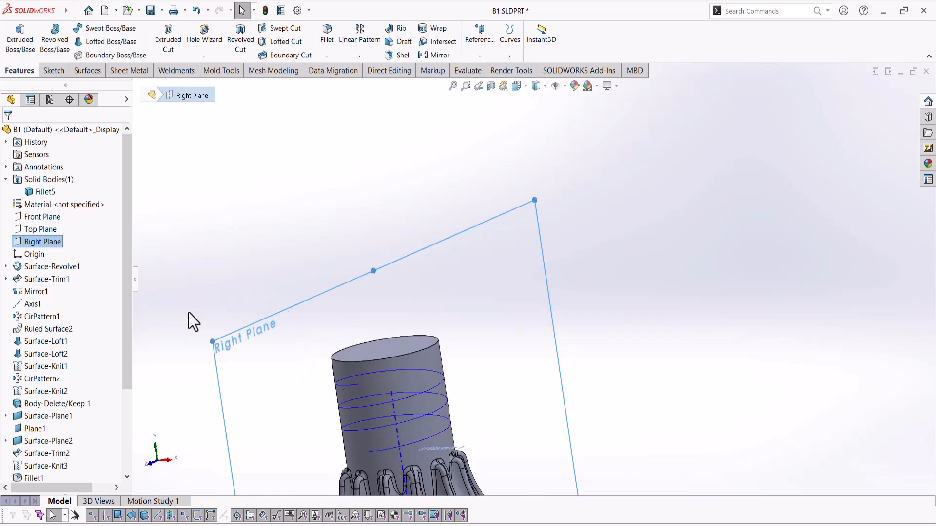
right_click(56, 241)
left_click(84, 221)
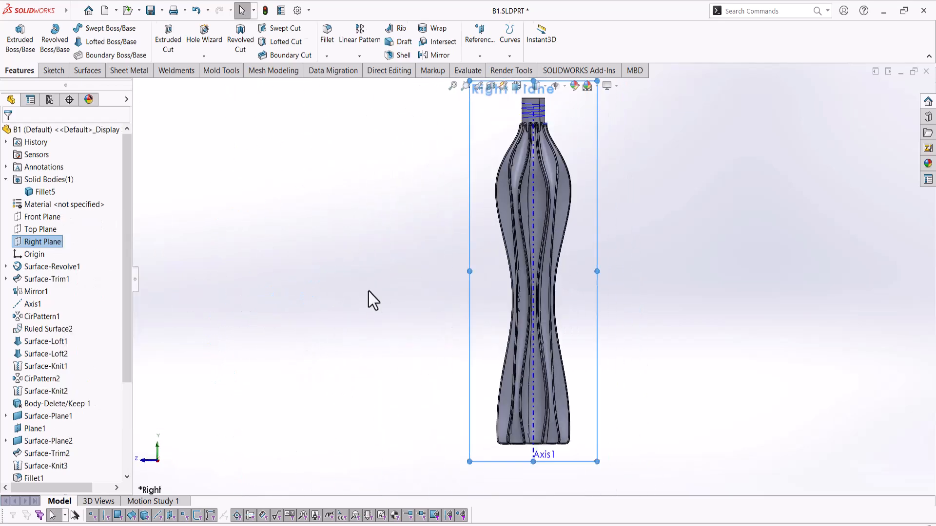
scroll(519, 245, "down", 10)
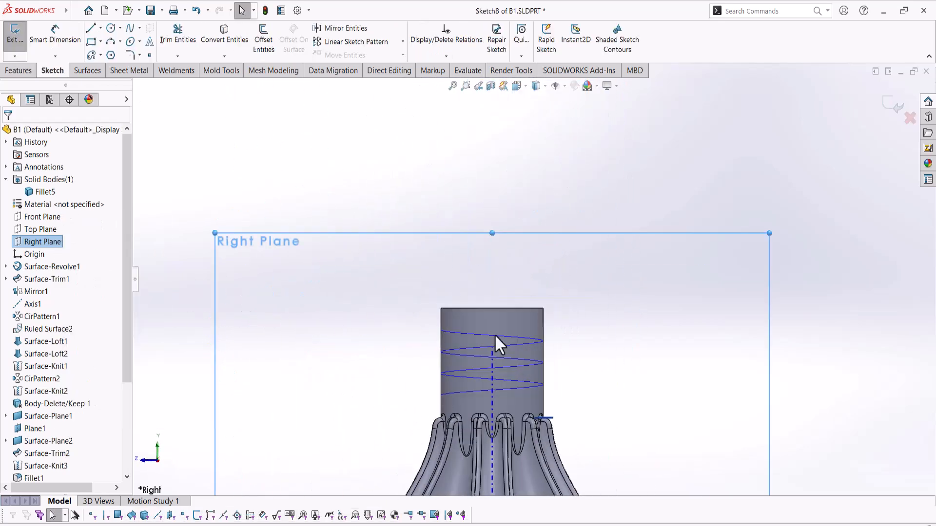
left_click(358, 197)
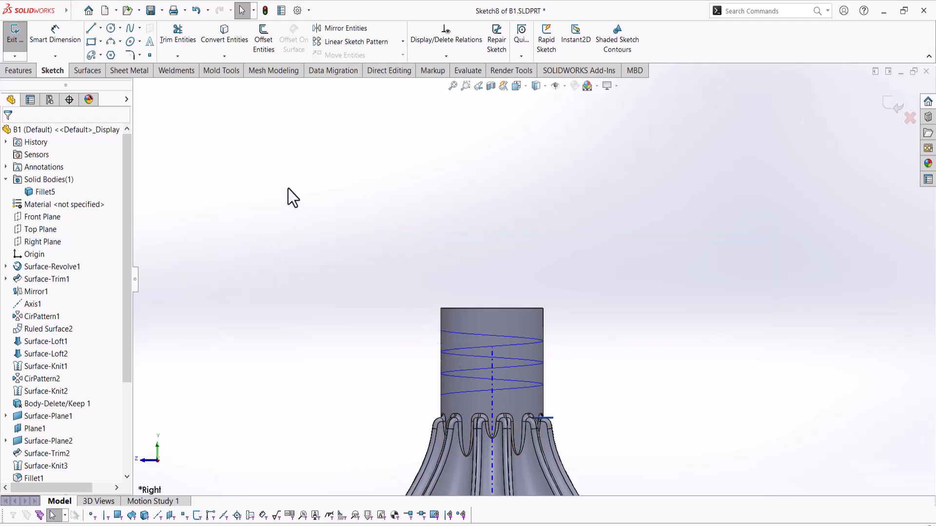
- Sketch a trapezoid-like line profile outward from the neck's side edge, with a base about 4.6 mm and a vertical outer side about 2.6 mm
left_click(92, 30)
scroll(468, 336, "down", 8)
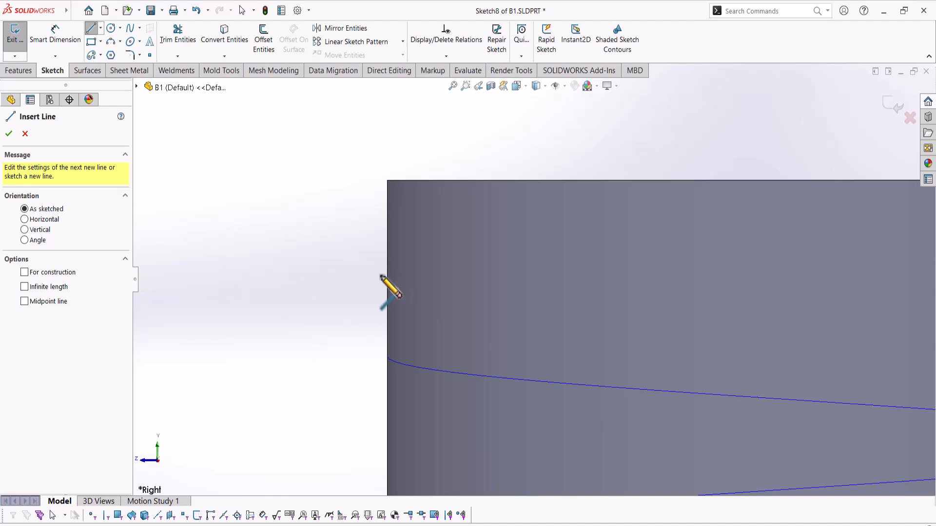
left_click(388, 277)
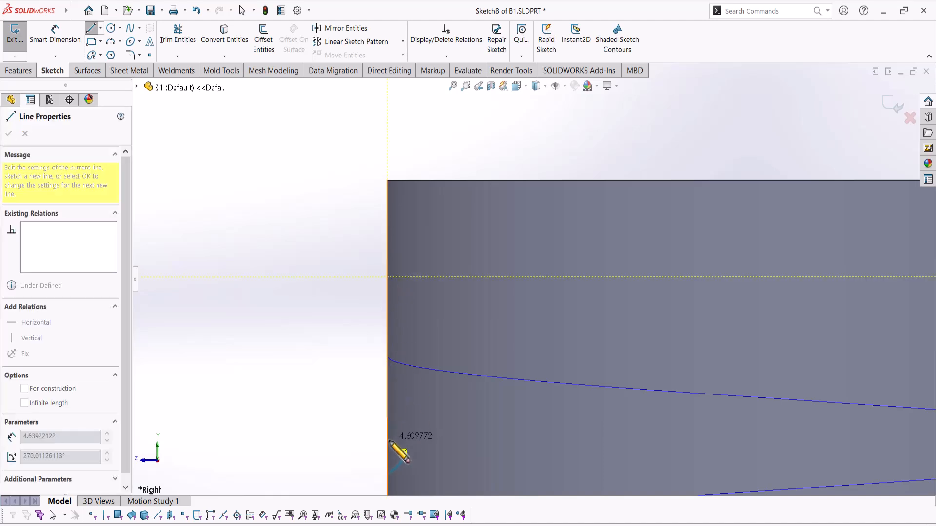
left_click(388, 441)
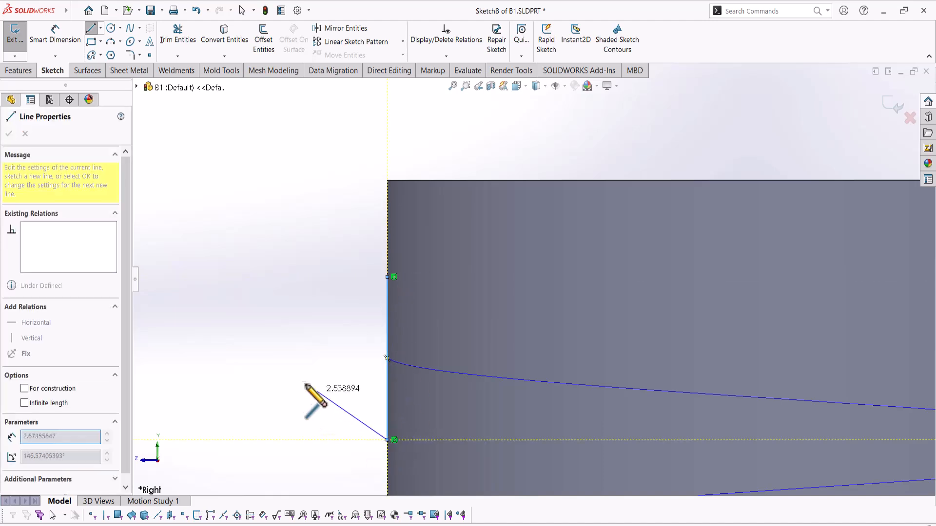
left_click(247, 380)
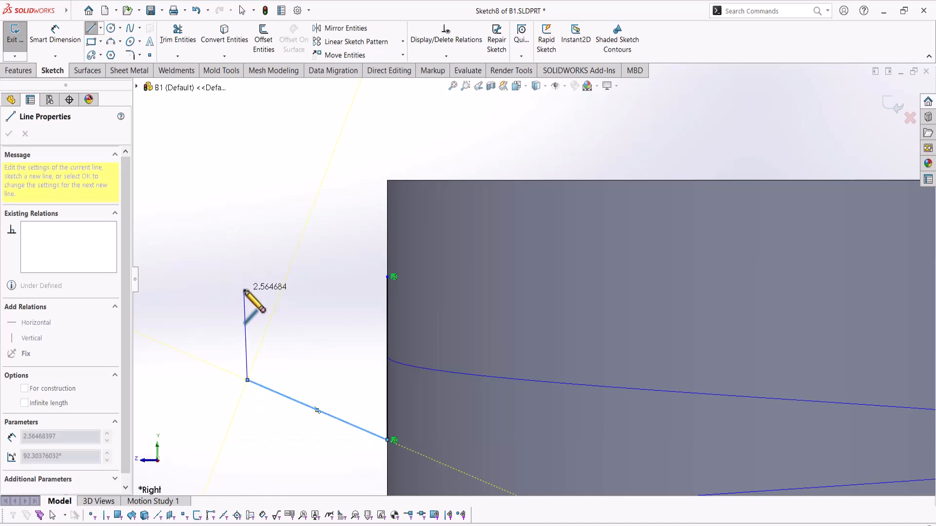
left_click(247, 290)
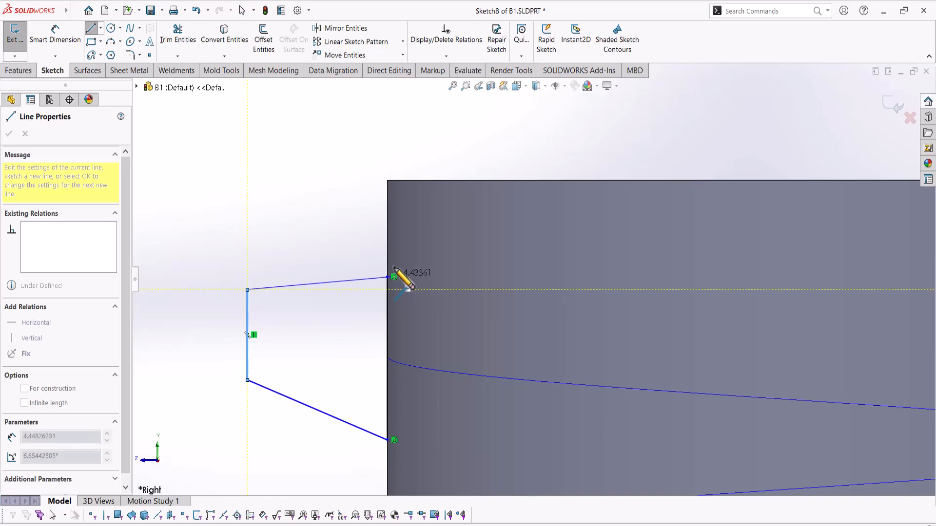
left_click(388, 245)
left_click(392, 440)
right_click(428, 326)
left_click(432, 329)
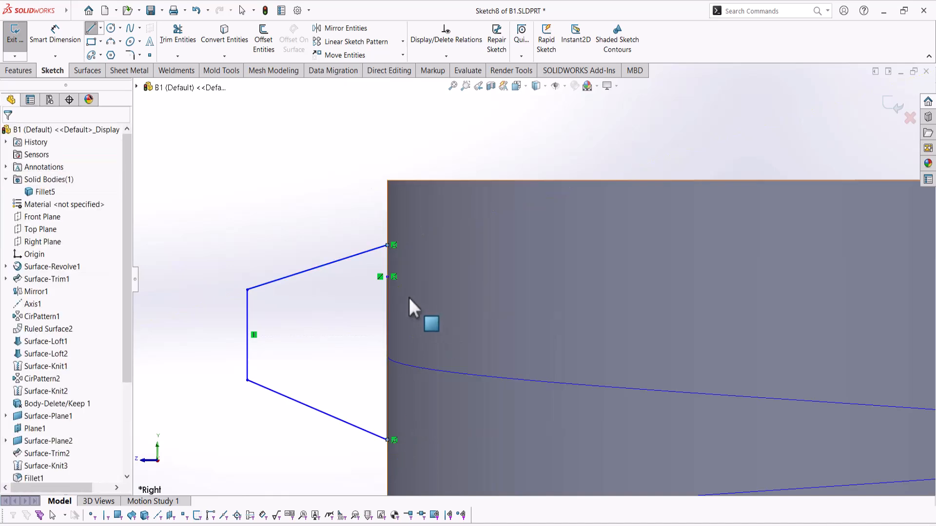
- Try to delete the base line's loose upper endpoint after moving it along the neck edge to the helix start
mouse_move(386, 276)
left_mouse_down()
mouse_move(385, 369)
mouse_move(387, 362)
left_mouse_up()
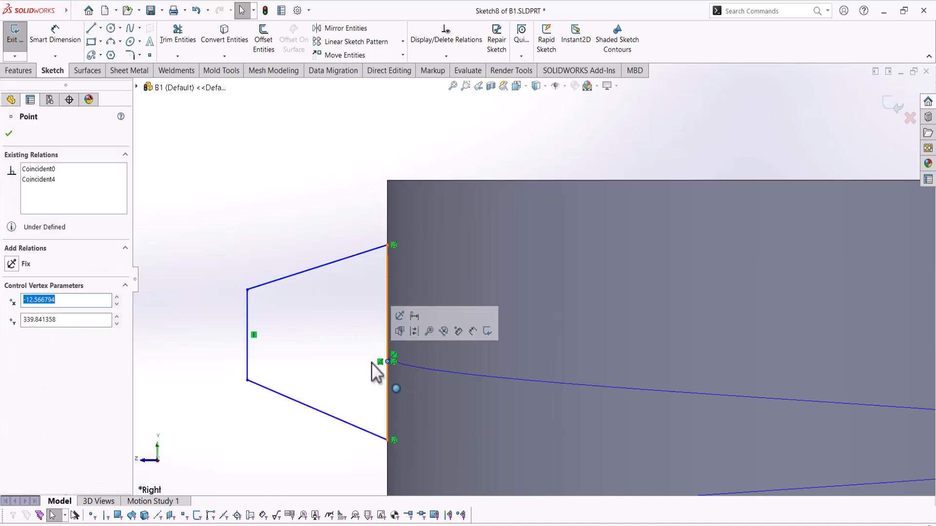
key("Delete")
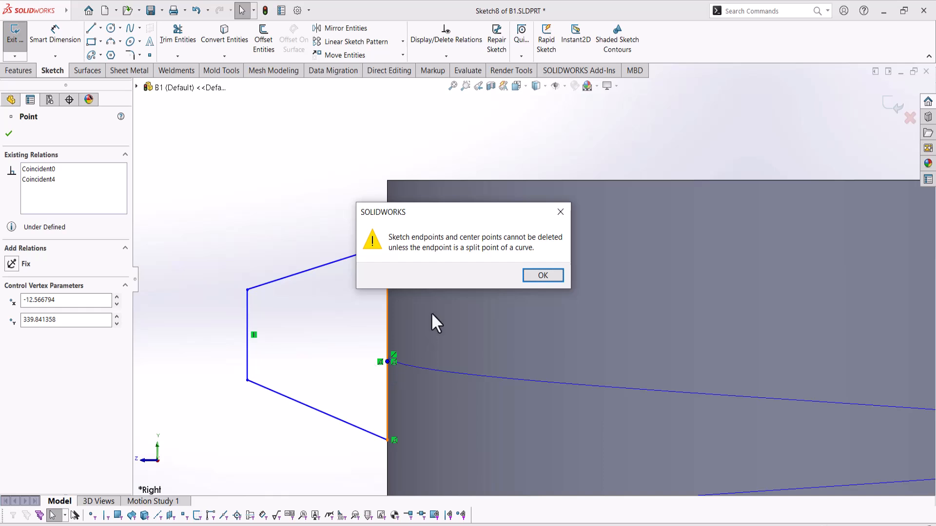
left_click(560, 213)
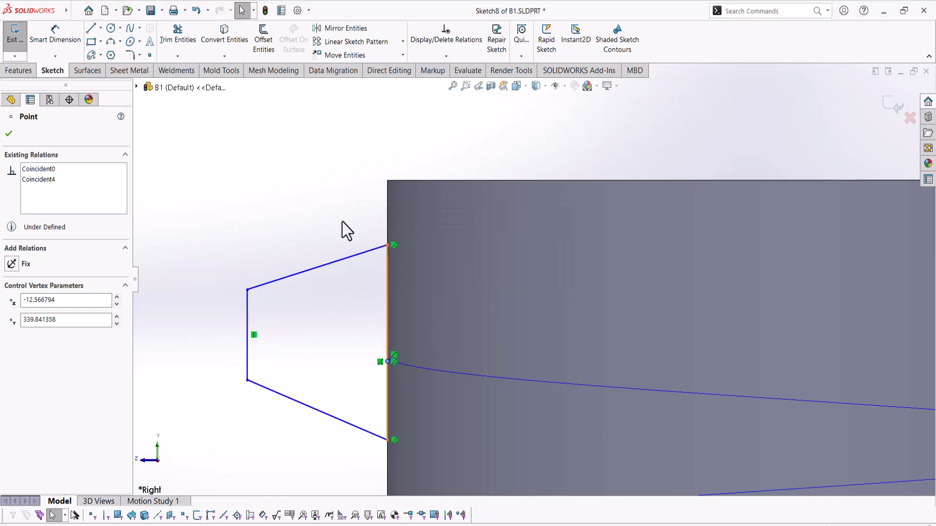
left_click(352, 282)
left_click_drag(338, 305, 414, 402)
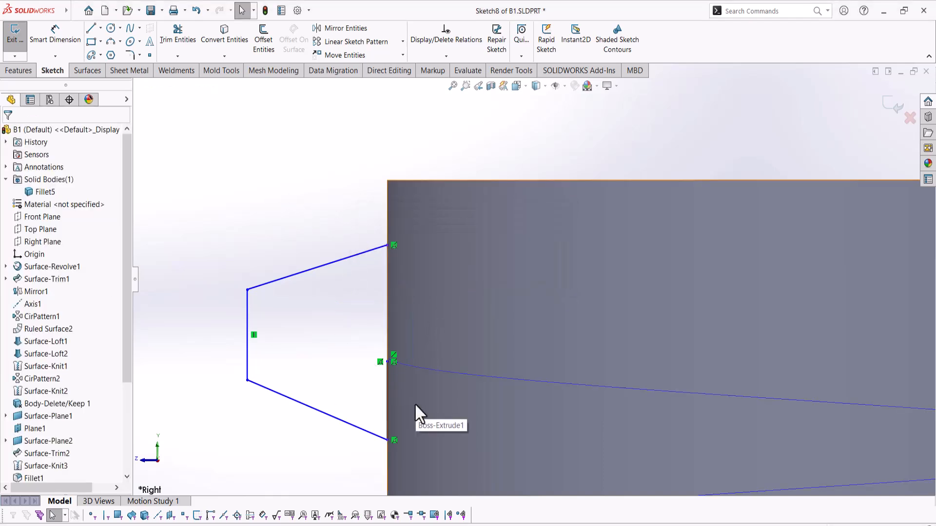
- Close the profile by merging the base line's loose endpoint with the upper corner, and place a sketch point at the base line's midpoint
left_click_drag(385, 360, 387, 243)
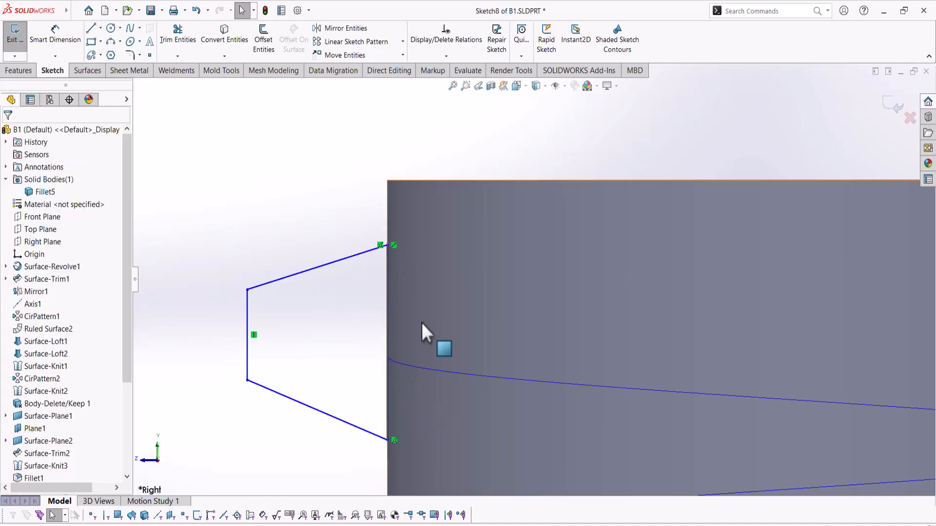
left_click(388, 344)
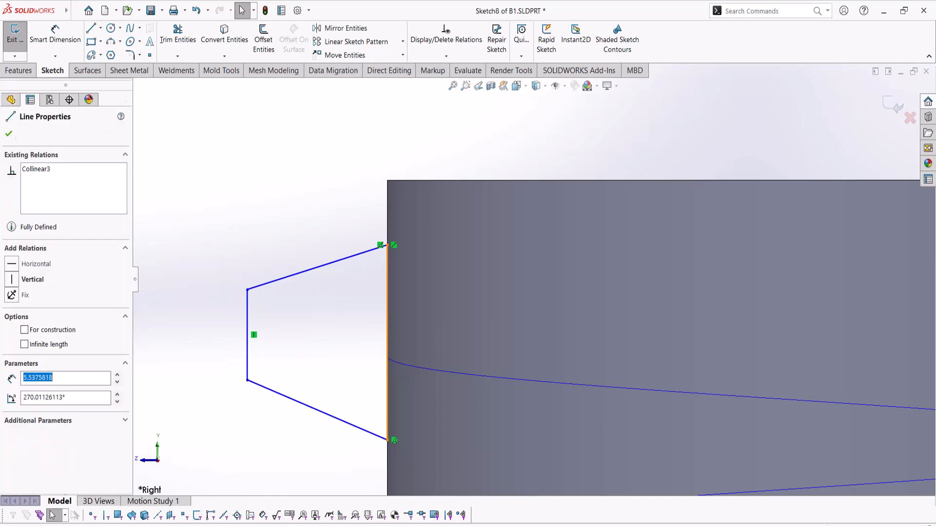
left_click(150, 55)
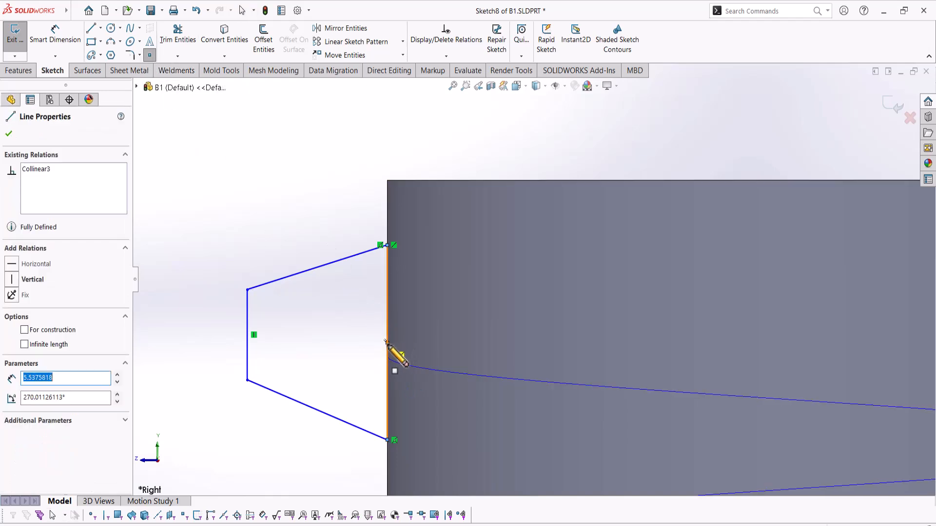
left_click(387, 342)
key("Escape")
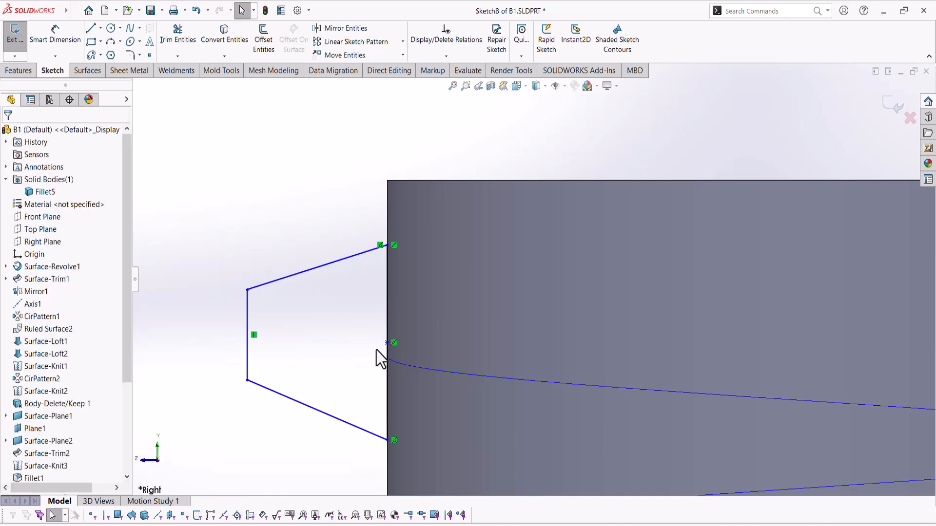
- Add a Pierce relation between the base line's midpoint and the neck helix
left_click(388, 343)
left_click(408, 365, "ctrl")
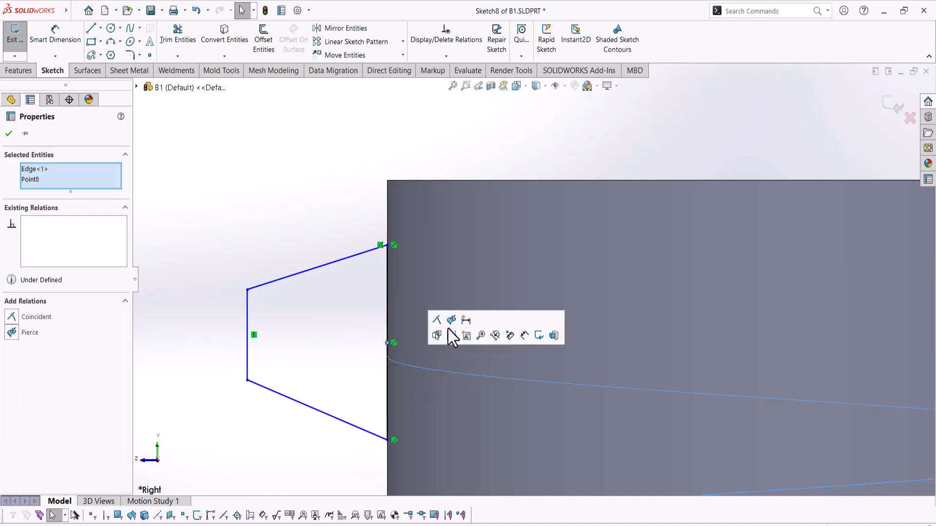
left_click(451, 320)
left_click(261, 191)
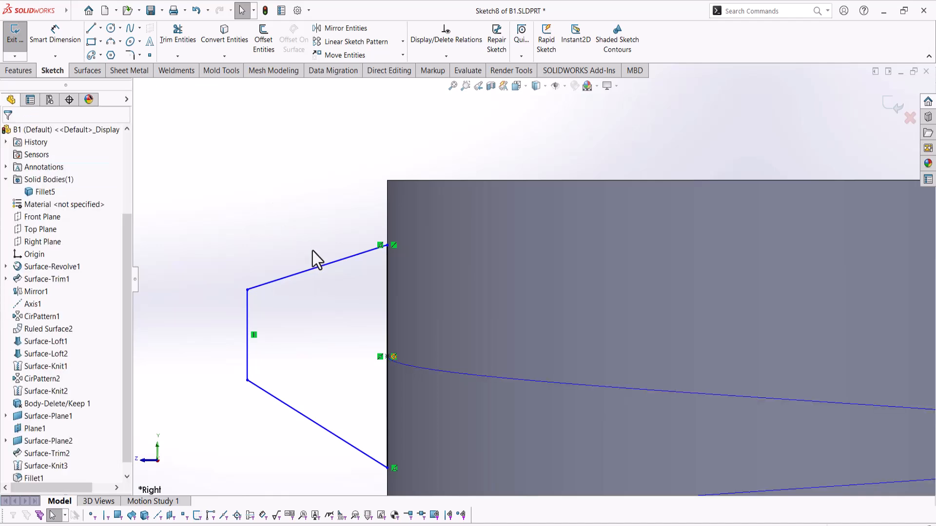
- Make the profile's two sloped sides equal in length
left_click_drag(333, 233, 305, 460)
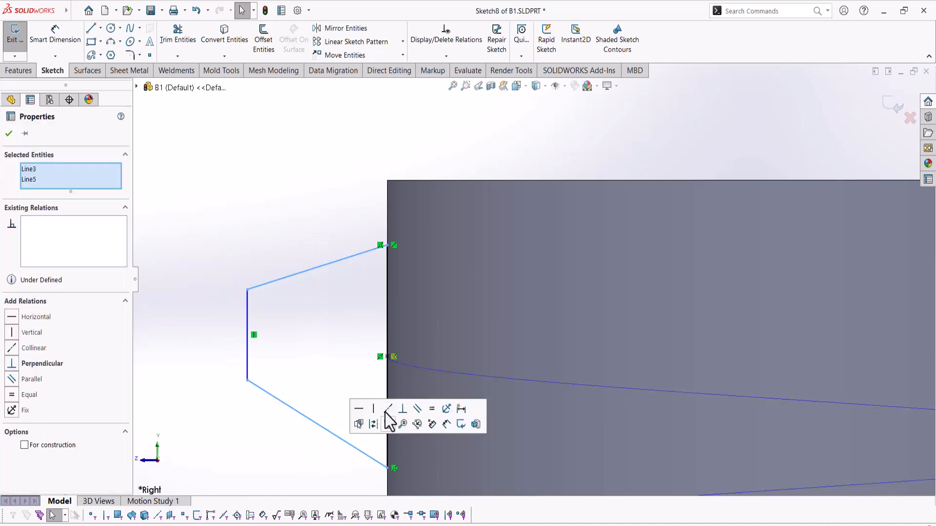
left_click(431, 409)
left_click(219, 167)
- Draw a centerline from the pierced base midpoint to the midpoint of the profile's outer vertical side
left_click(100, 28)
left_click(117, 54)
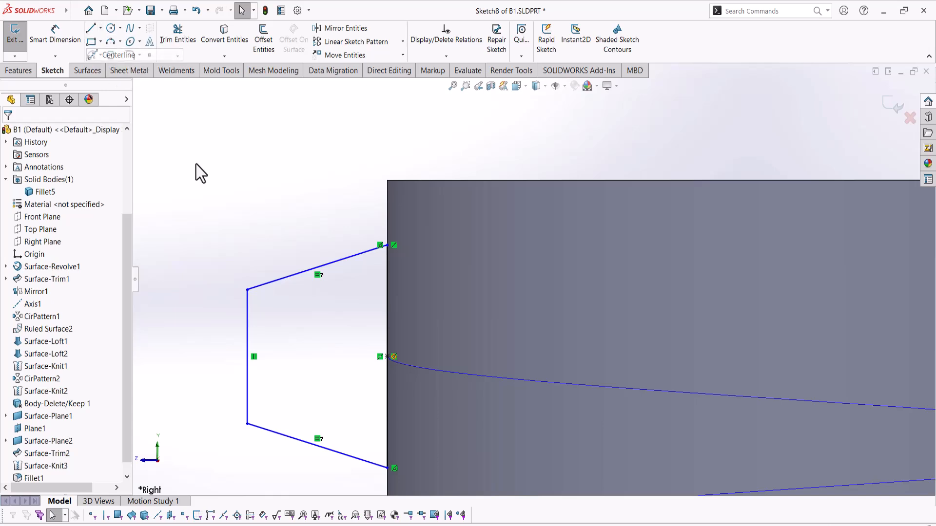
left_click(387, 356)
left_click(247, 357)
right_click(271, 326)
left_click(286, 334)
- Dimension the profile's outer vertical side to 1.5 mm
key("f")
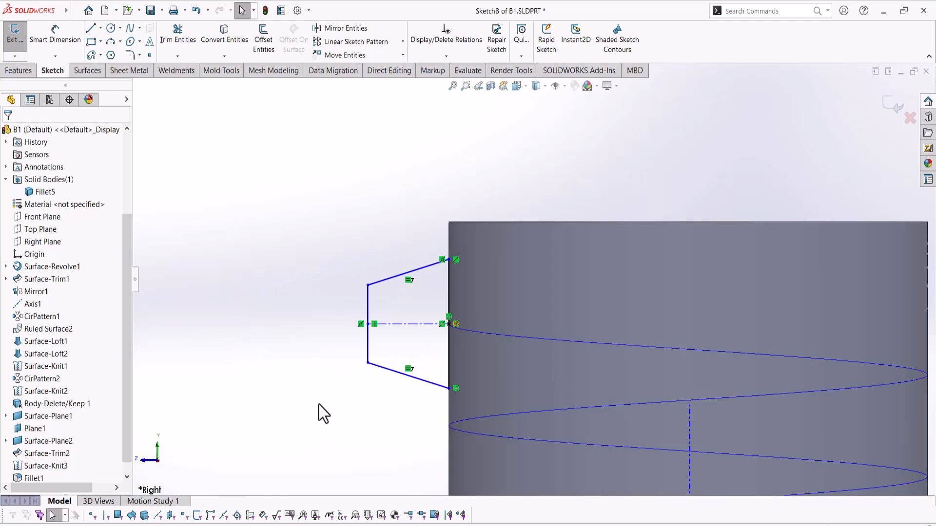
key("d")
left_click(369, 349)
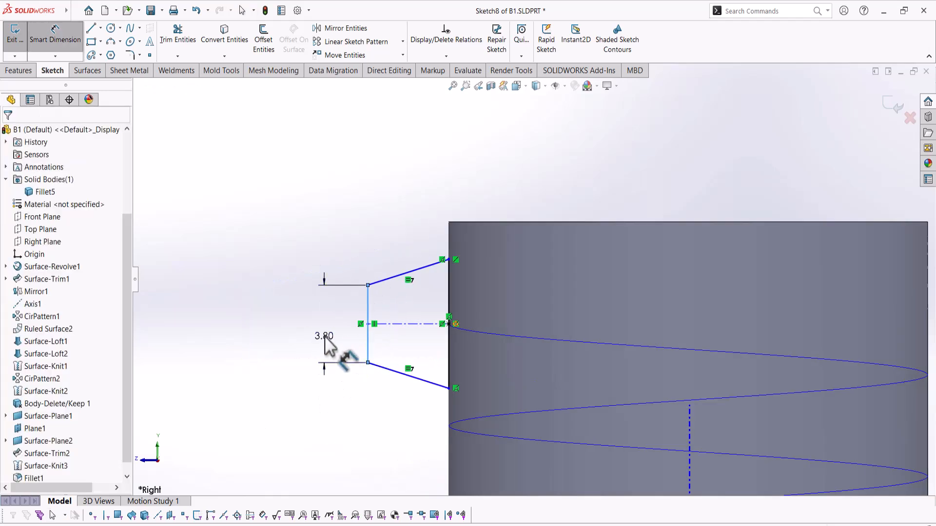
left_click(325, 336)
type("1.5")
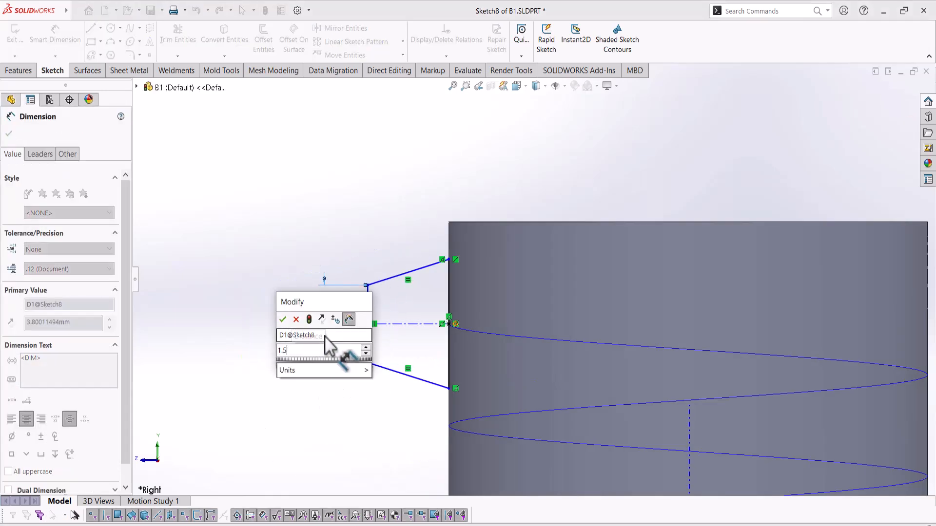
key("Return")
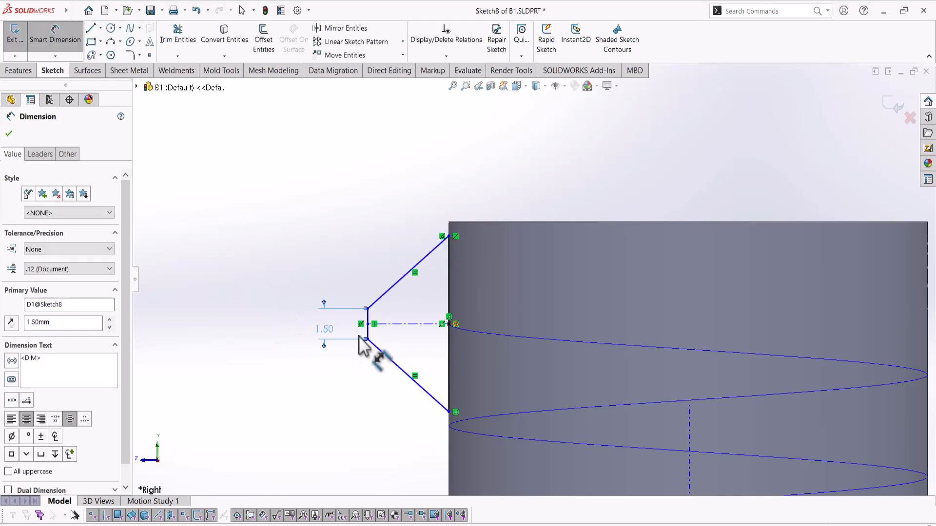
- Dimension the profile's base line on the neck edge to 3.5 mm
left_click(449, 300)
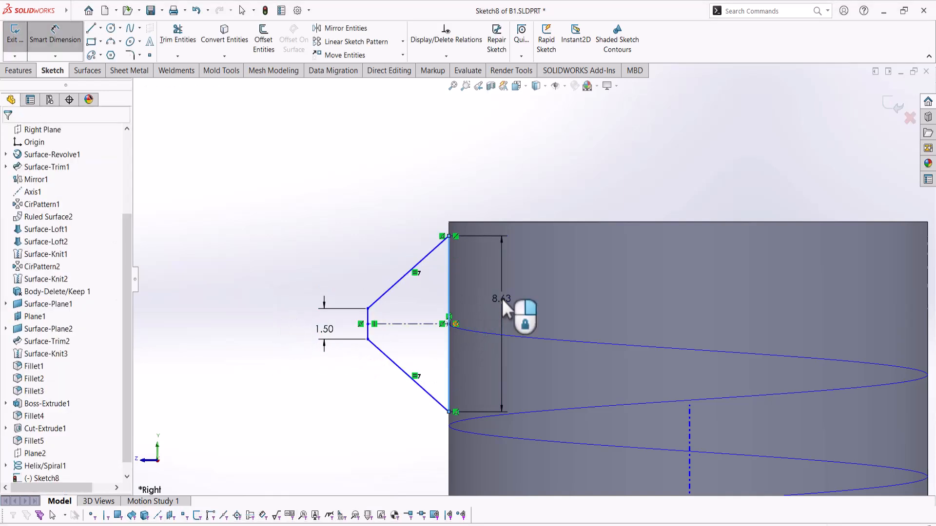
left_click(502, 298)
type("5")
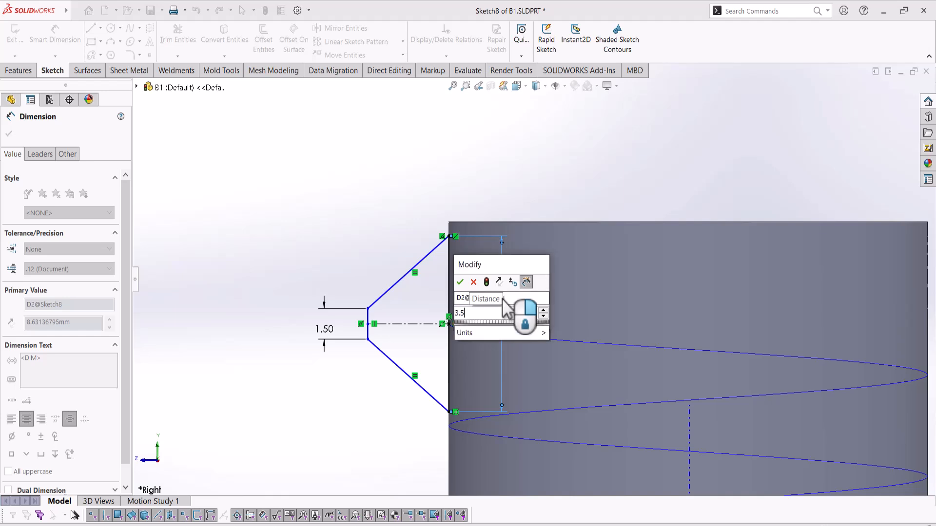
key("Return")
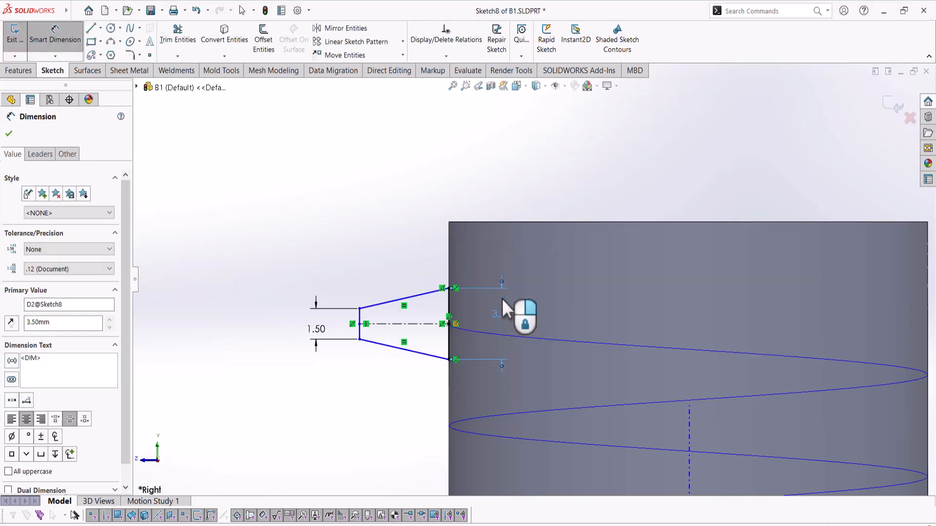
- Dimension the profile's centerline to 2.5 mm and finish dimensioning
left_click(407, 324)
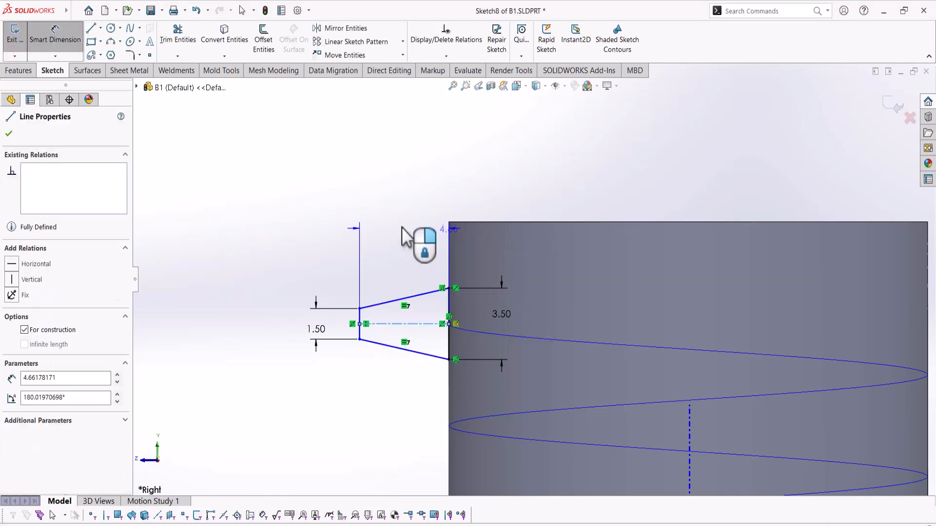
left_click(415, 229)
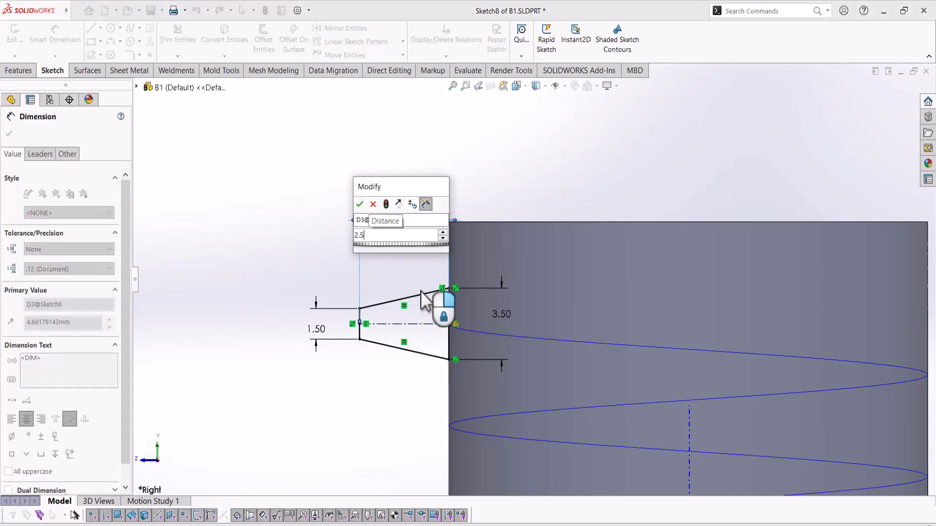
key("Return")
right_click(295, 219)
left_click(315, 258)
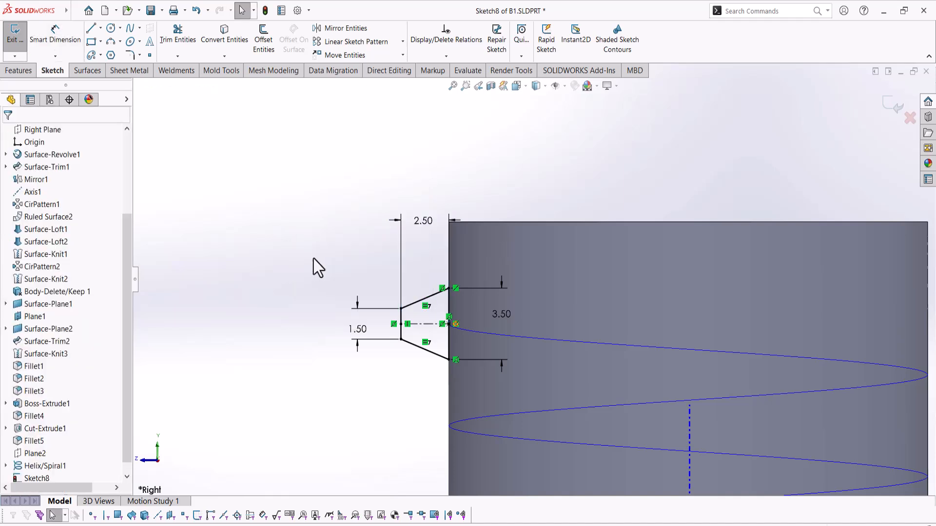
- Exit the trapezoid profile sketch and try to sweep it as a solid boss along the neck helix
scroll(316, 259, "up", 3)
left_click(19, 70)
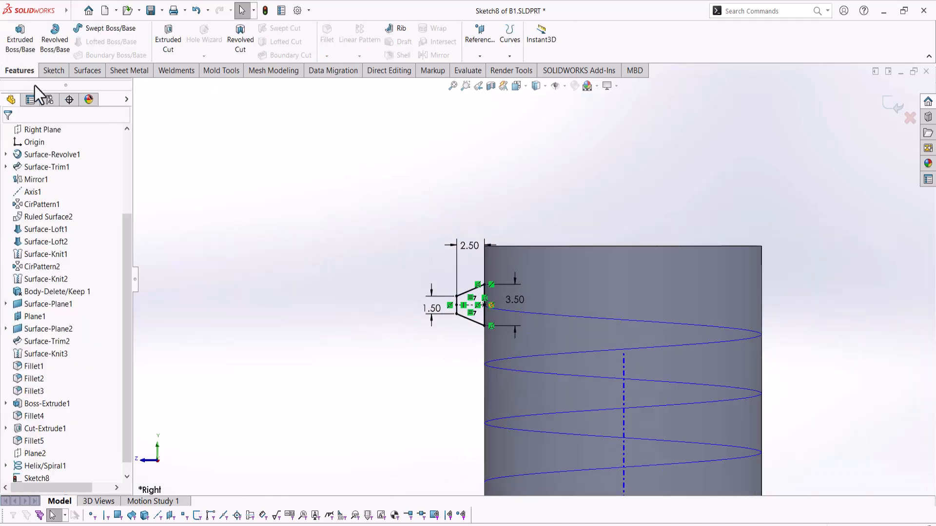
left_click(891, 107)
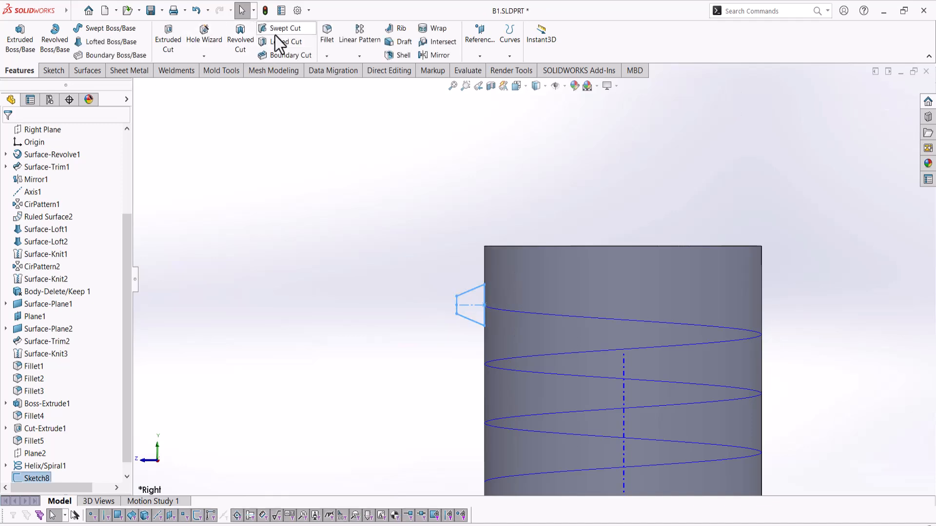
middle_click_drag(405, 287, 409, 322)
scroll(408, 323, "up", 4)
scroll(616, 391, "down", 5)
left_click(49, 214)
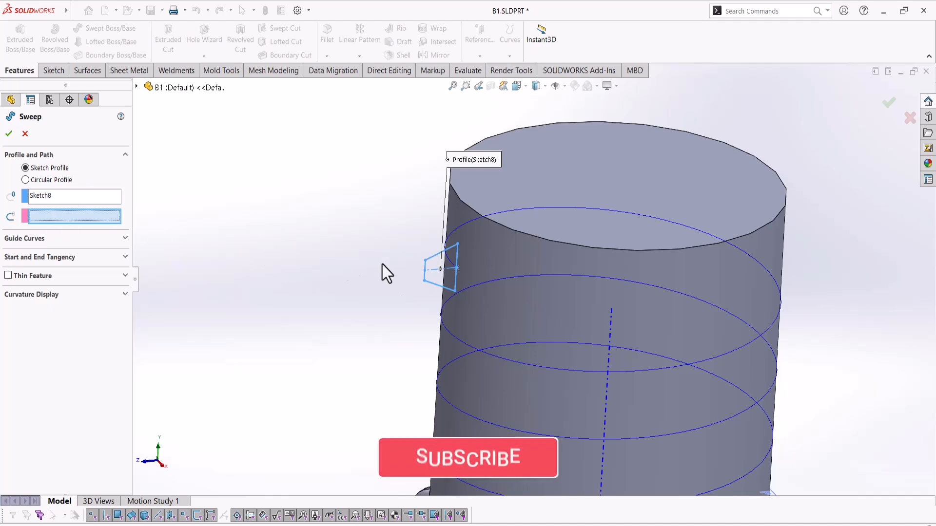
left_click(488, 282)
scroll(480, 287, "up", 2)
scroll(480, 286, "up", 5)
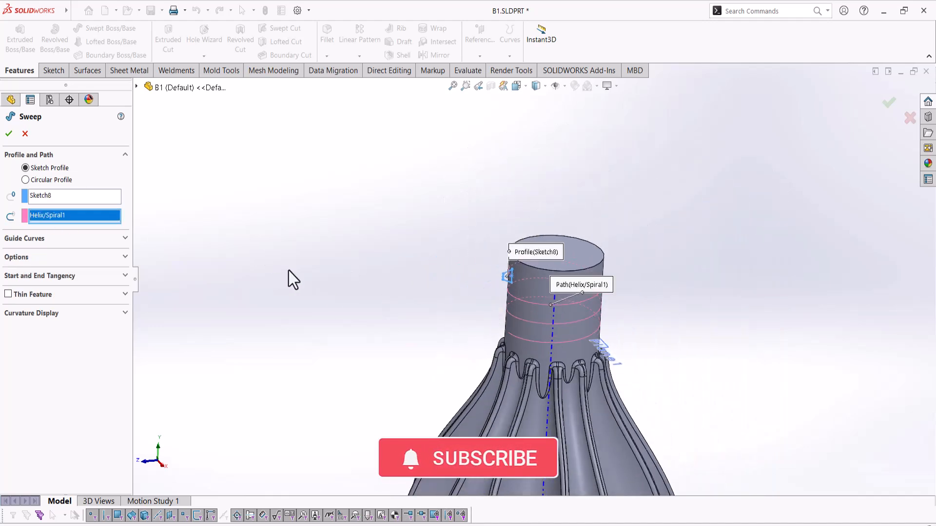
left_click(8, 135)
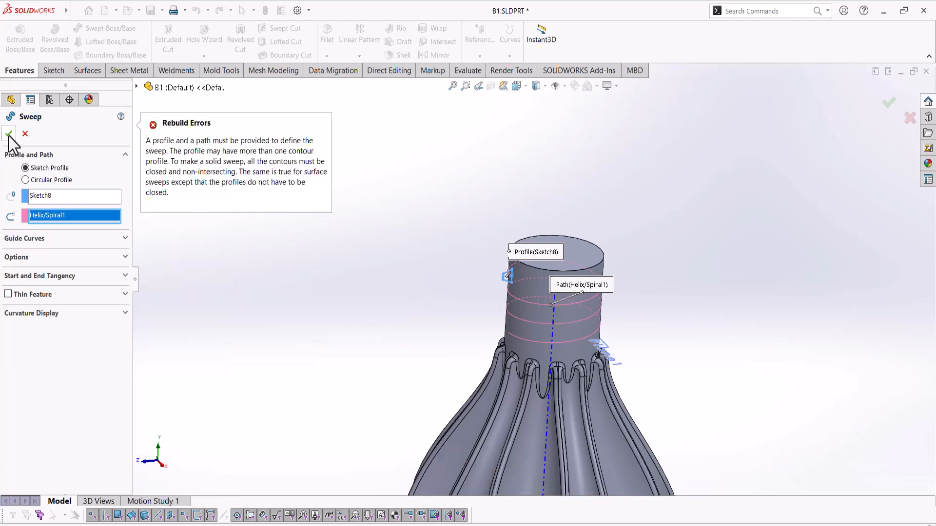
left_click(52, 197)
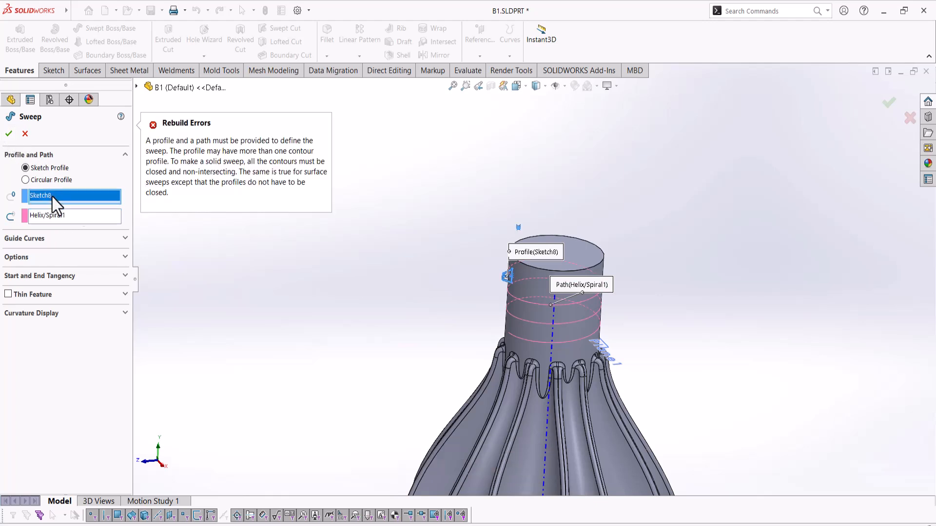
left_click(24, 133)
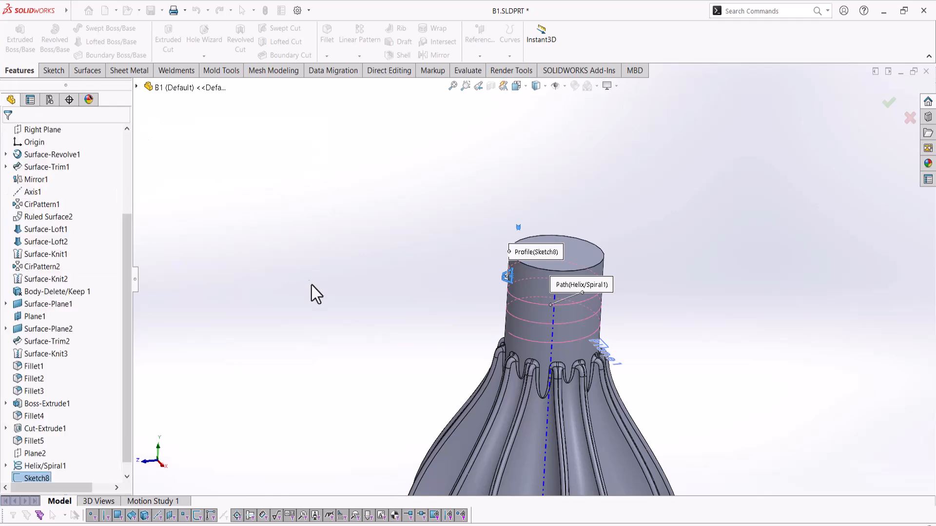
- Reopen the trapezoid thread profile sketch for editing
scroll(45, 481, "down", 1)
left_click(37, 470)
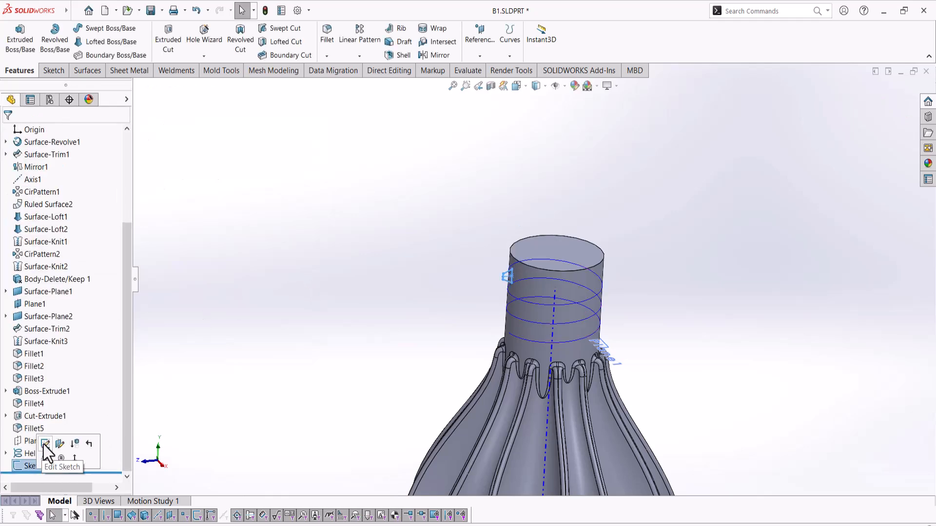
mouse_move(475, 328)
middle_mouse_down()
mouse_move(527, 334)
mouse_move(484, 303)
mouse_move(417, 290)
middle_mouse_up()
scroll(539, 267, "down", 8)
scroll(417, 290, "up", 5)
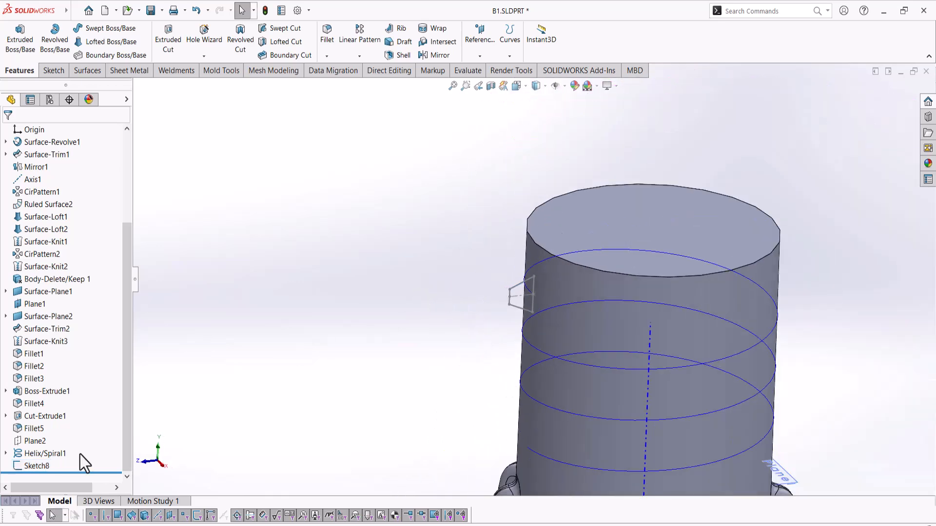
left_click(43, 461)
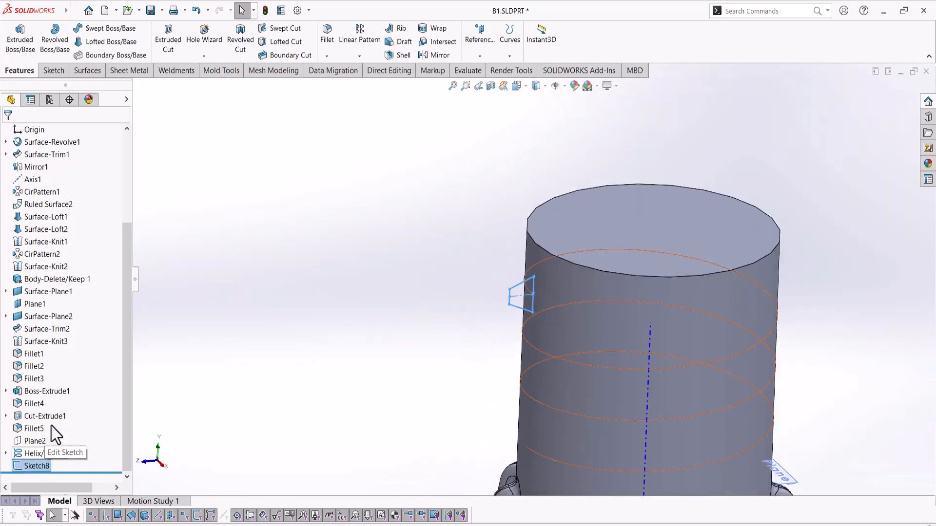
left_click(52, 429)
- Delete the overlapping line segments and the point along the profile's base on the neck edge
scroll(433, 261, "down", 3)
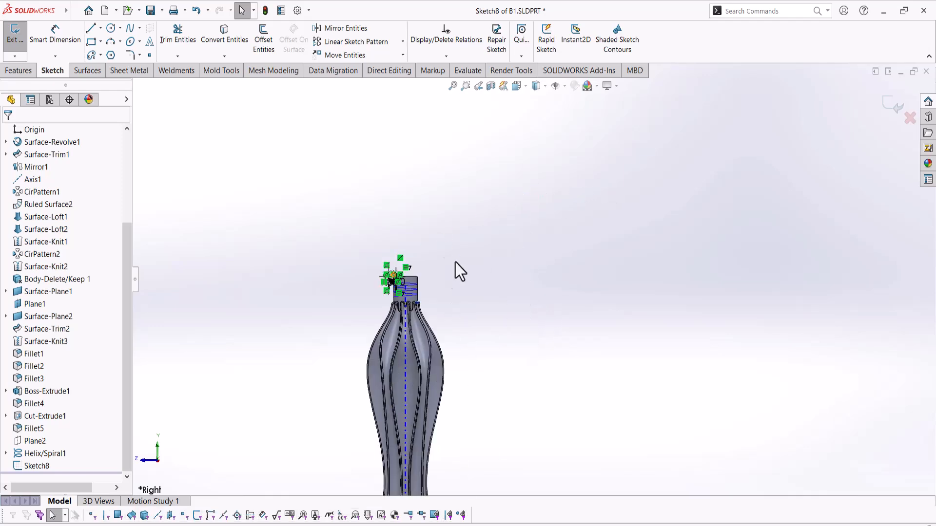
scroll(419, 287, "down", 5)
scroll(563, 281, "down", 6)
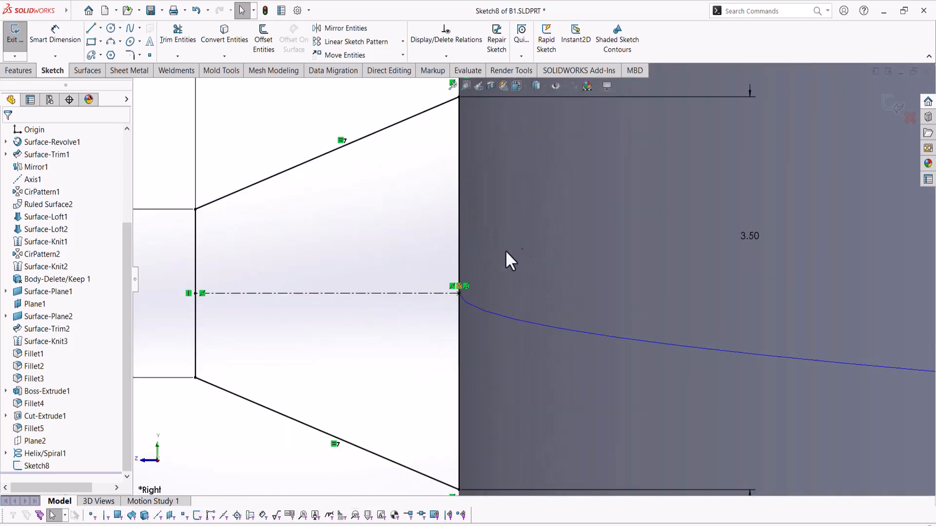
scroll(522, 248, "up", 2)
left_click_drag(479, 163, 549, 437)
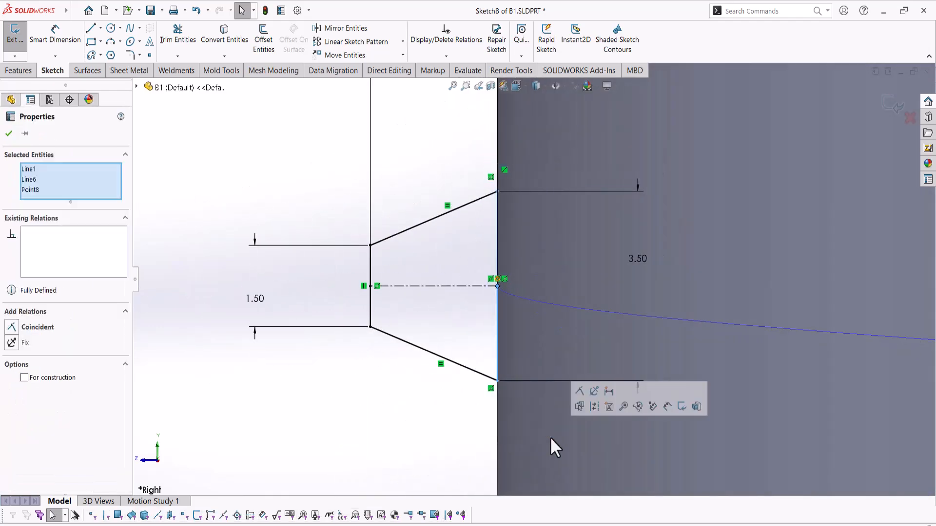
key("Delete")
- Close the trapezoid with a single line joining the neck-side ends of its two slanted sides
left_click(90, 28)
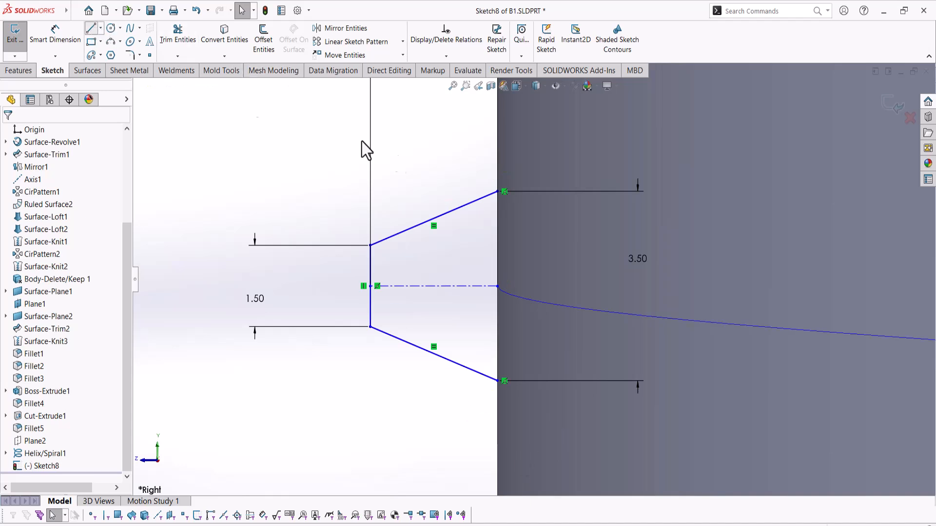
left_click(504, 192)
left_click(498, 380)
right_click(508, 308)
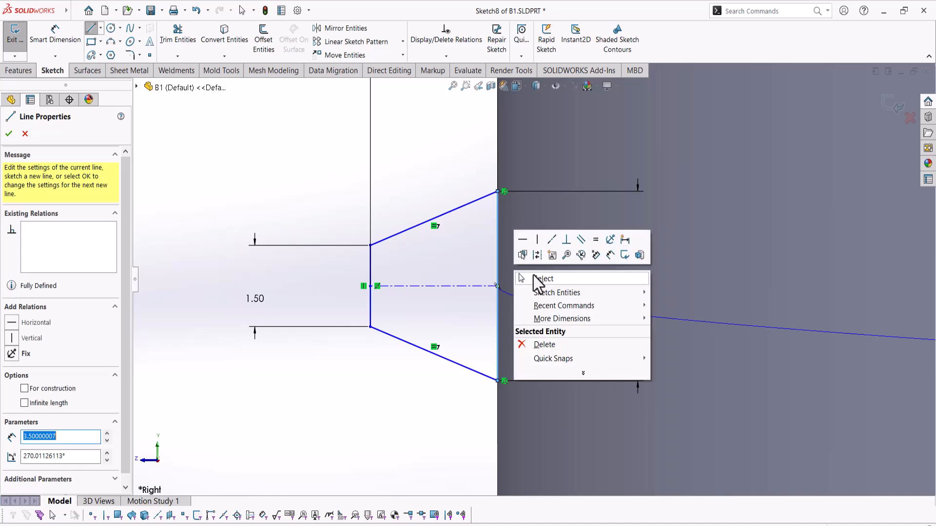
left_click(532, 279)
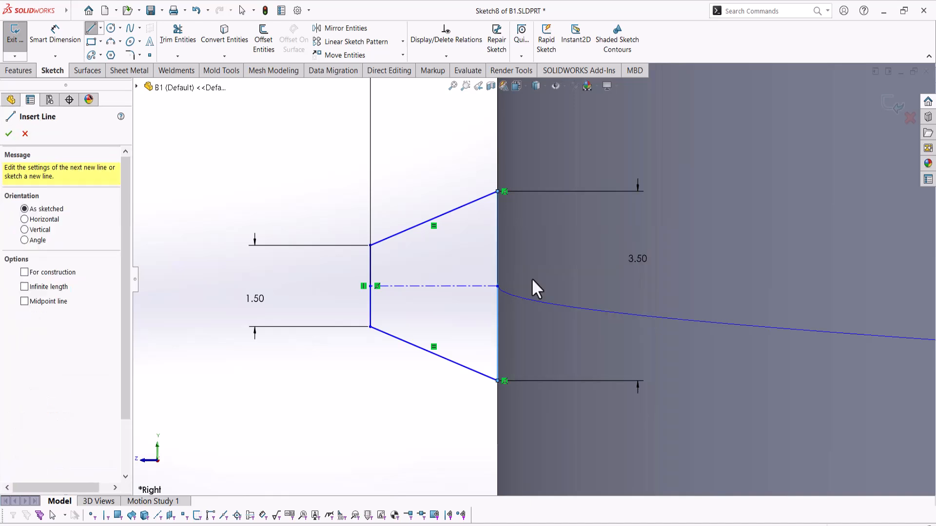
- Add a midpoint relation between the new base line and the centerline's endpoint on the neck edge
left_click(498, 286)
left_click(499, 303)
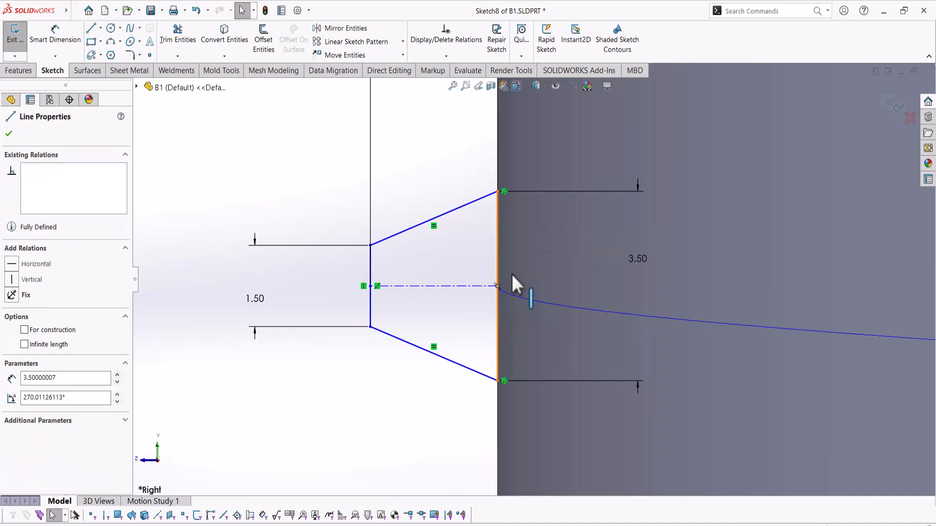
left_click(497, 287, "ctrl")
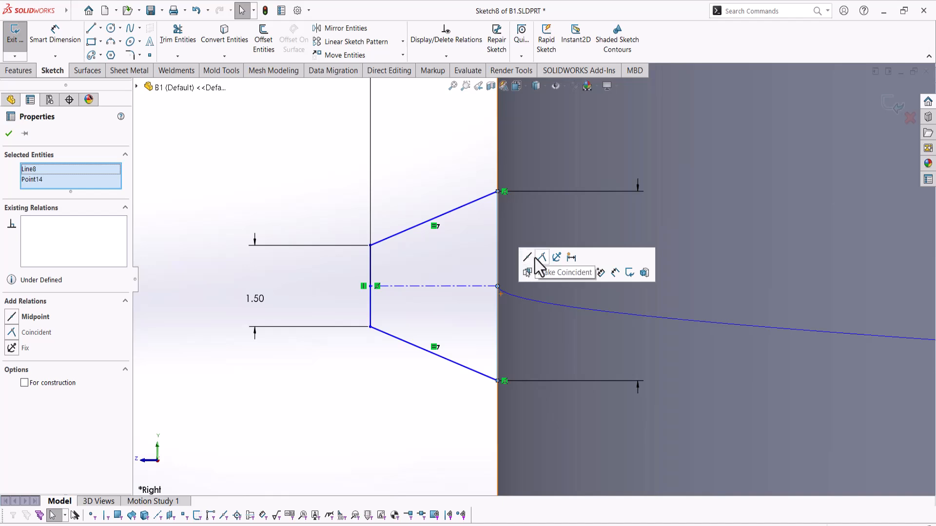
left_click(527, 258)
left_click(407, 373)
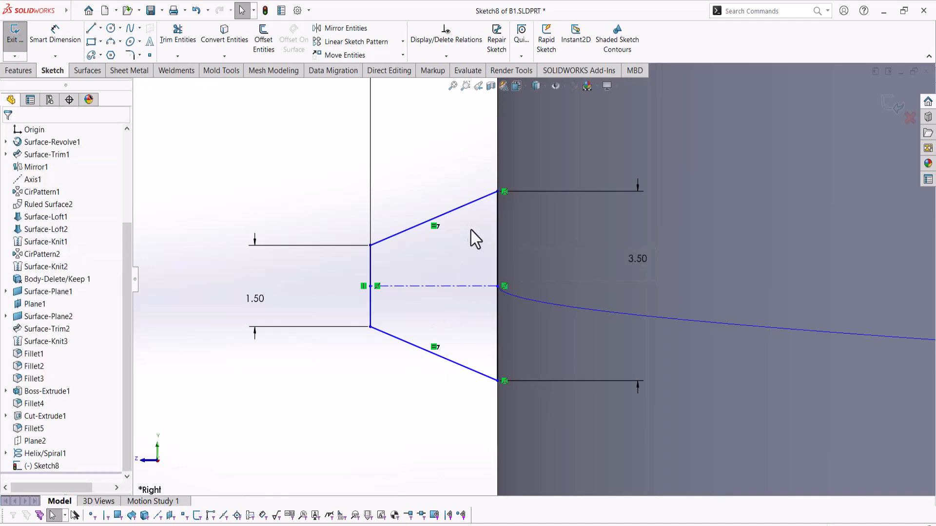
- Add a pierce relation between the centerline's neck-side endpoint and the helix, and exit the sketch
scroll(469, 236, "up", 2)
mouse_move(420, 256)
left_mouse_down()
mouse_move(429, 320)
mouse_move(517, 323)
left_mouse_up()
left_click(508, 346)
left_click(535, 294, "ctrl")
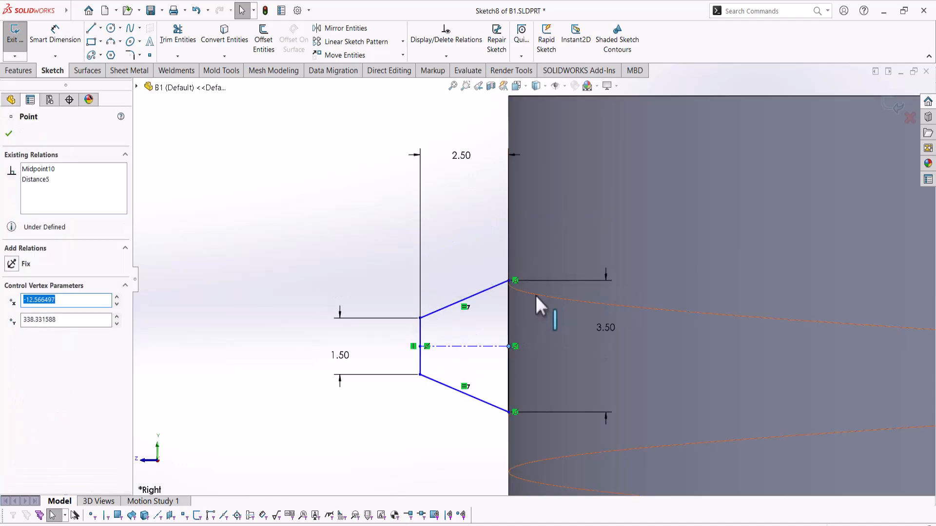
left_click(579, 249)
key("f")
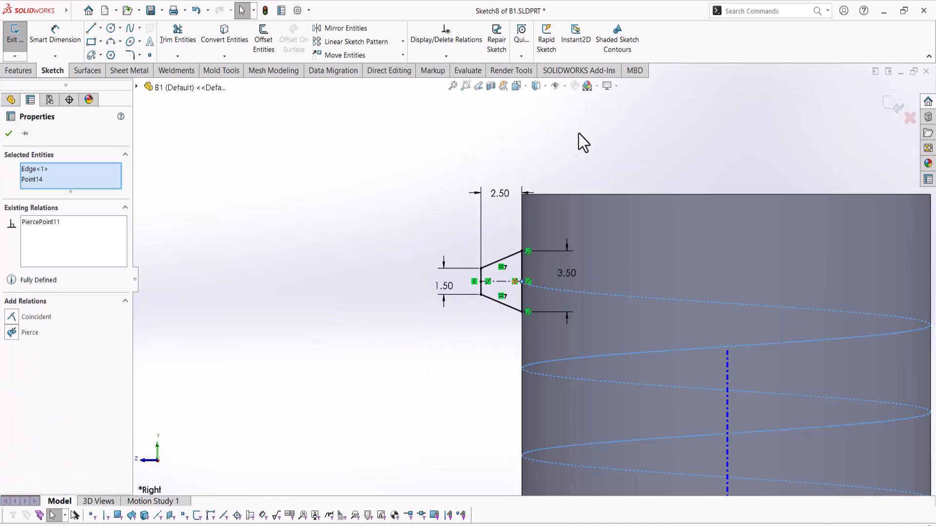
left_click(896, 106)
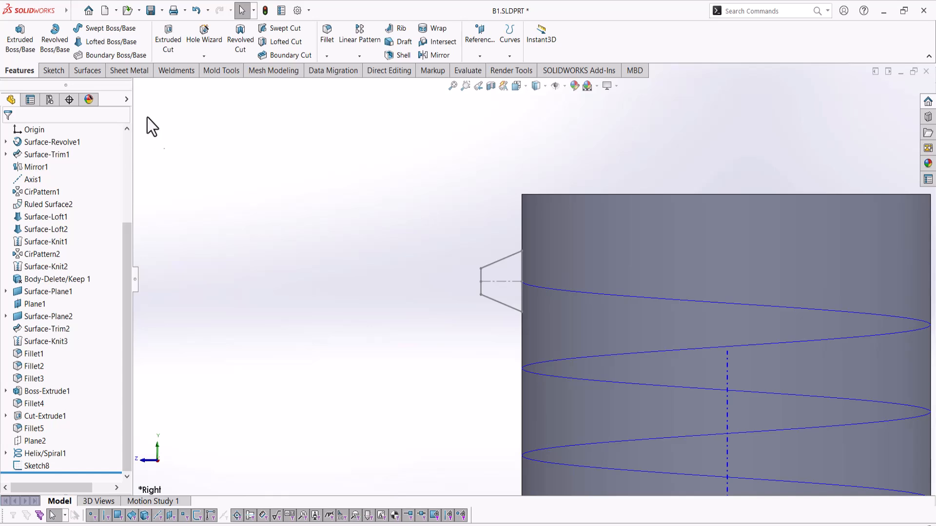
- Create a swept boss using the trapezoid sketch as the profile and the neck helix as the path
left_click(104, 27)
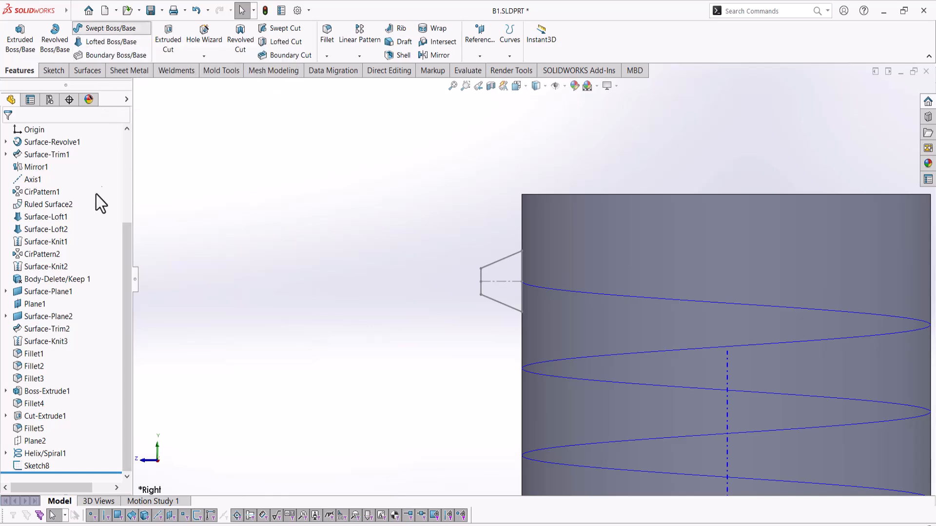
left_click(496, 260)
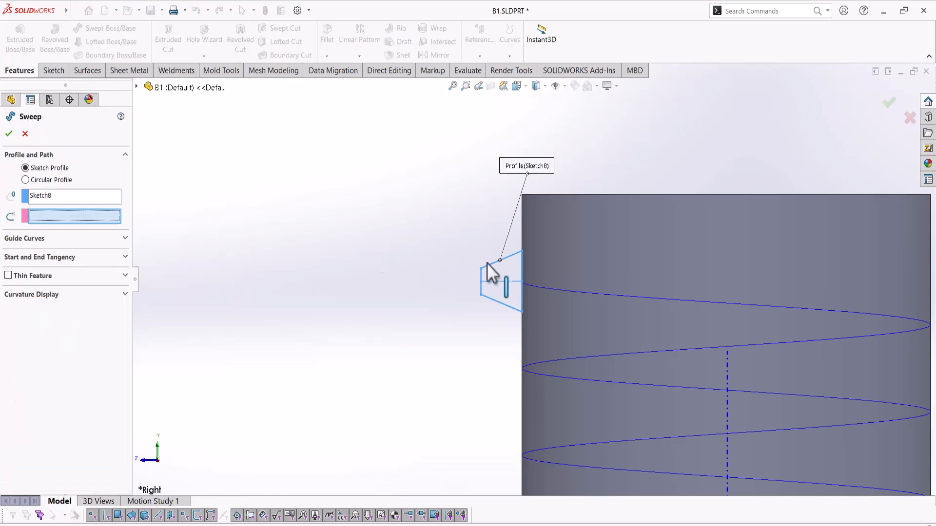
left_click(541, 291)
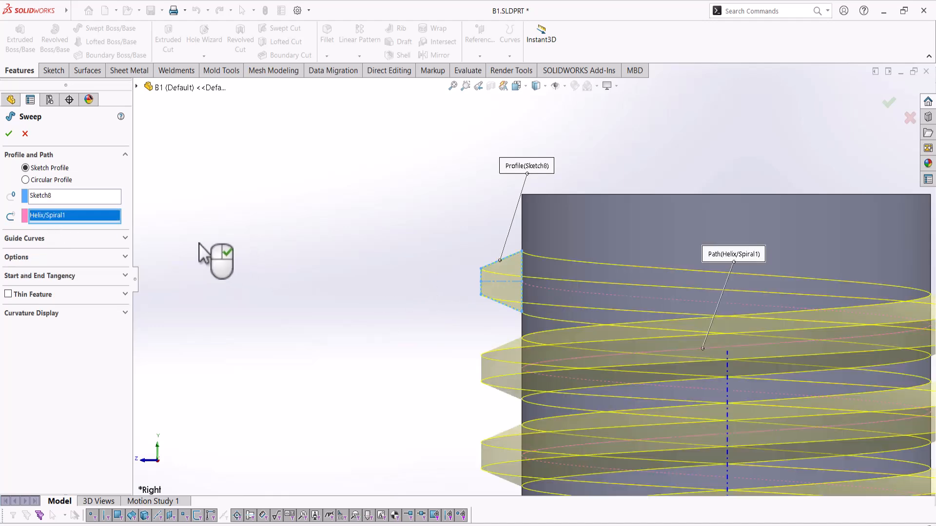
left_click(8, 134)
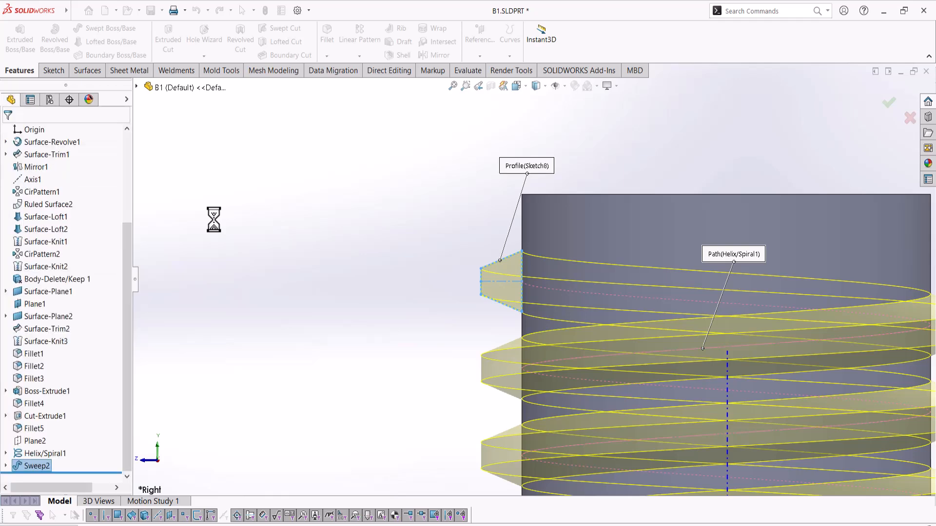
- Hide the helix curve and the bottle's central axis
scroll(534, 285, "up", 7)
middle_click_drag(555, 343, 610, 377)
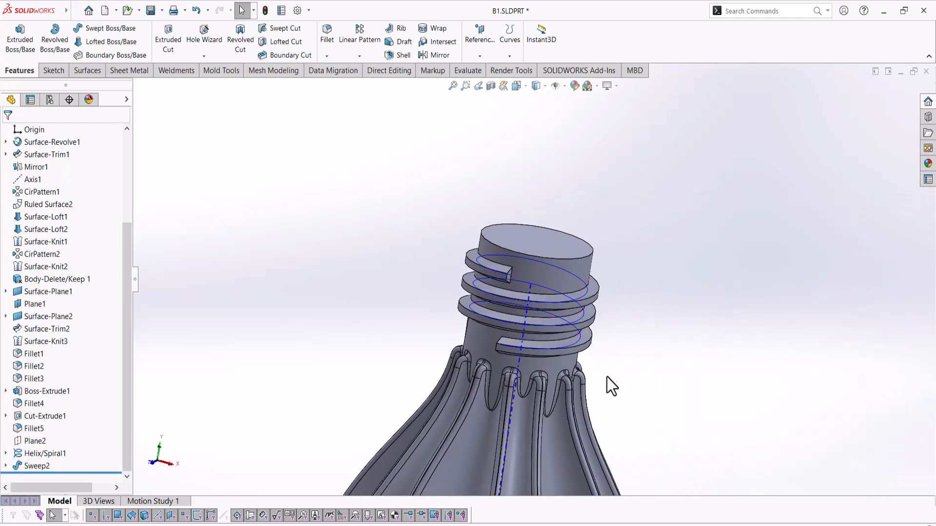
scroll(560, 342, "down", 4)
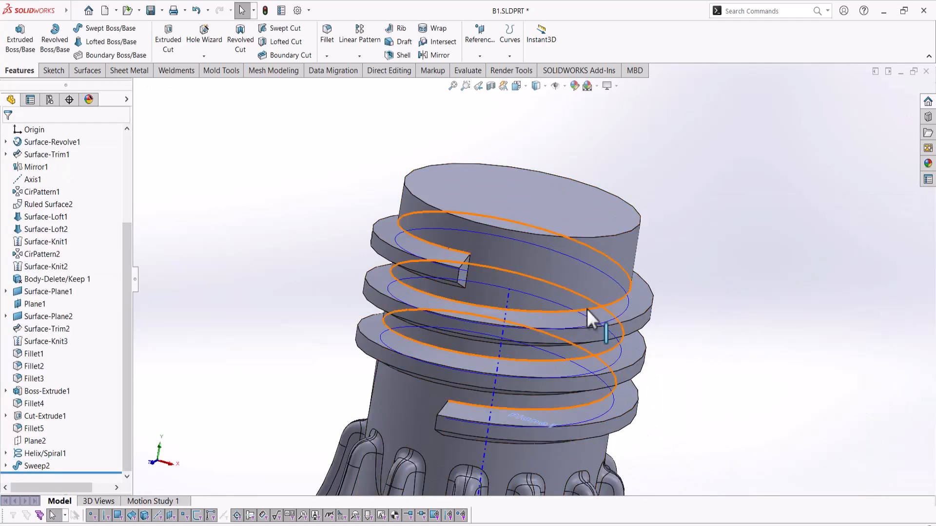
left_click(560, 305)
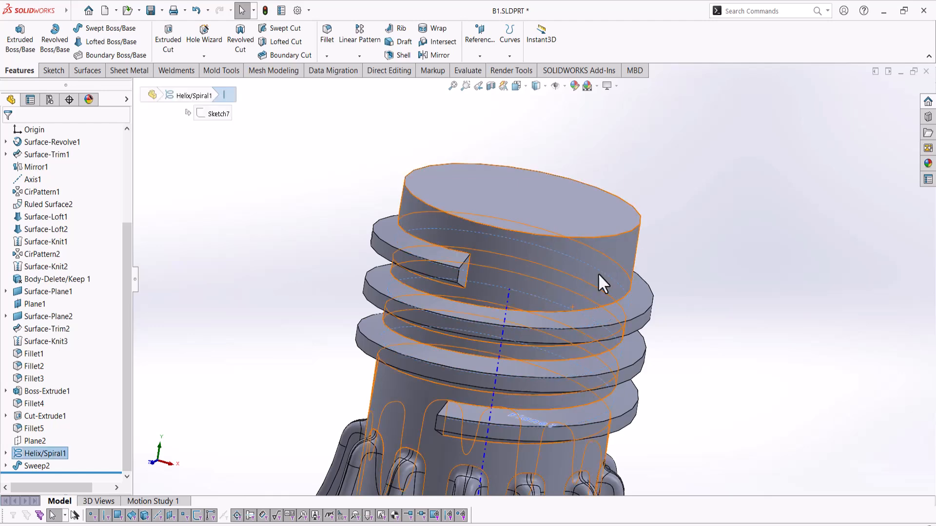
key("Escape")
left_click(508, 302)
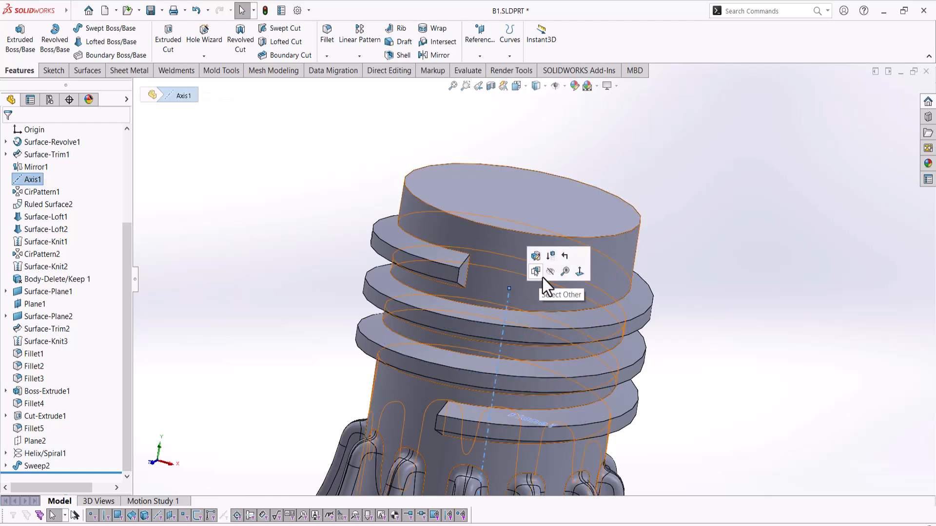
- Fillet the outer end edges at both ends of the neck thread with a 5 mm symmetric radius and a circular profile
scroll(583, 279, "down", 8)
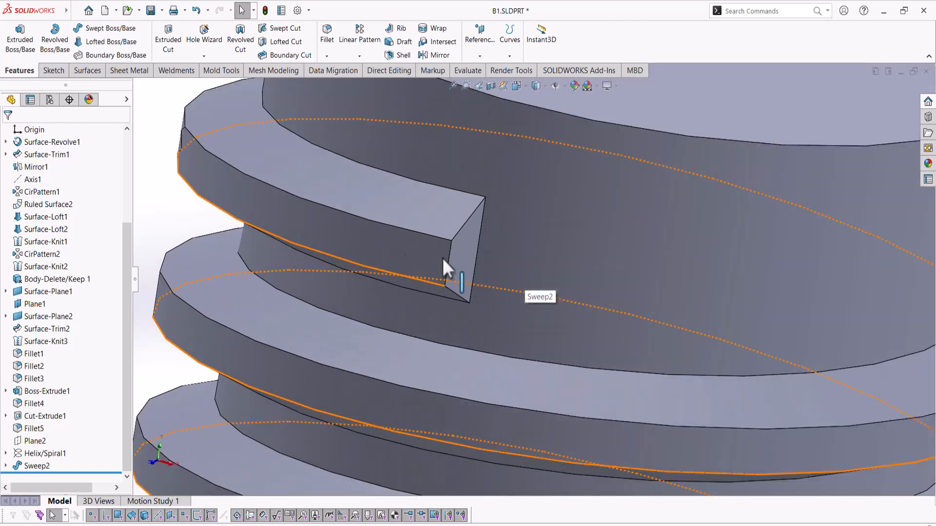
scroll(438, 261, "up", 5)
left_click(483, 274)
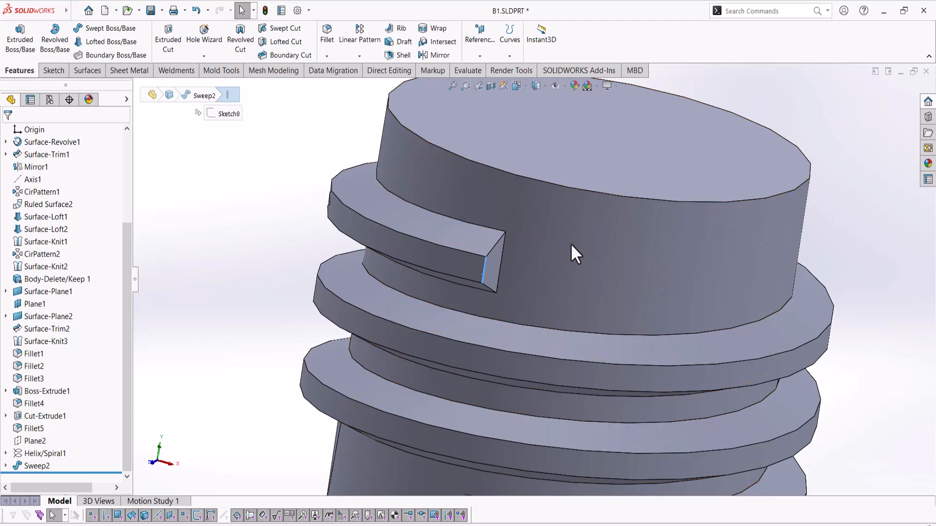
key("f")
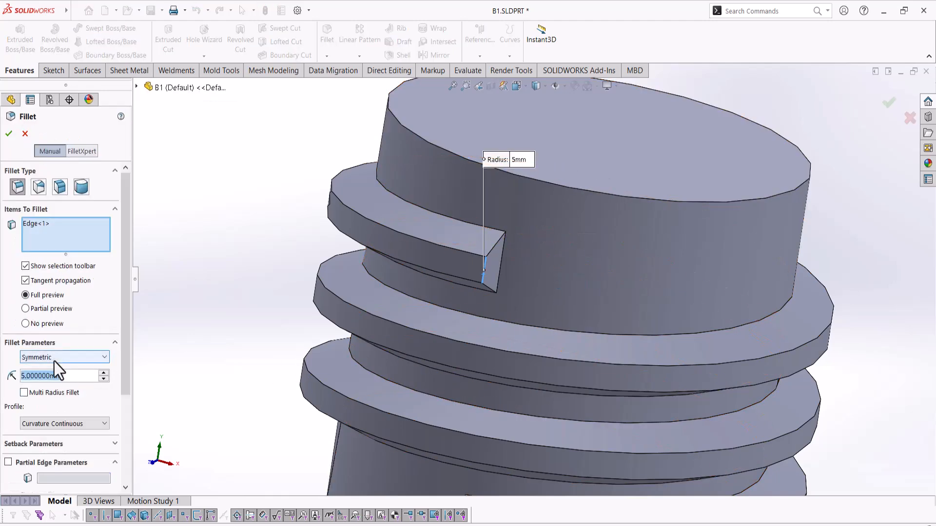
left_click(54, 423)
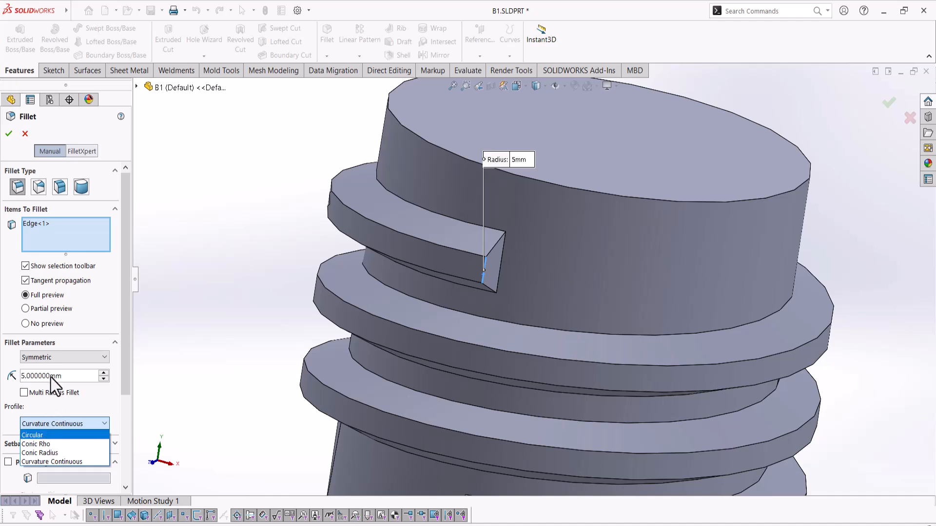
left_click(43, 435)
scroll(362, 288, "up", 2)
middle_click_drag(372, 280, 405, 283)
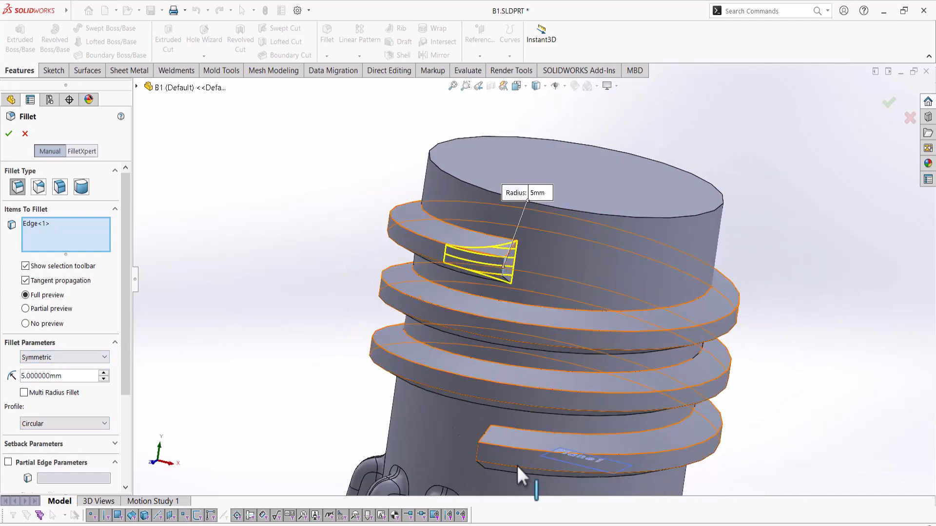
left_click(478, 450)
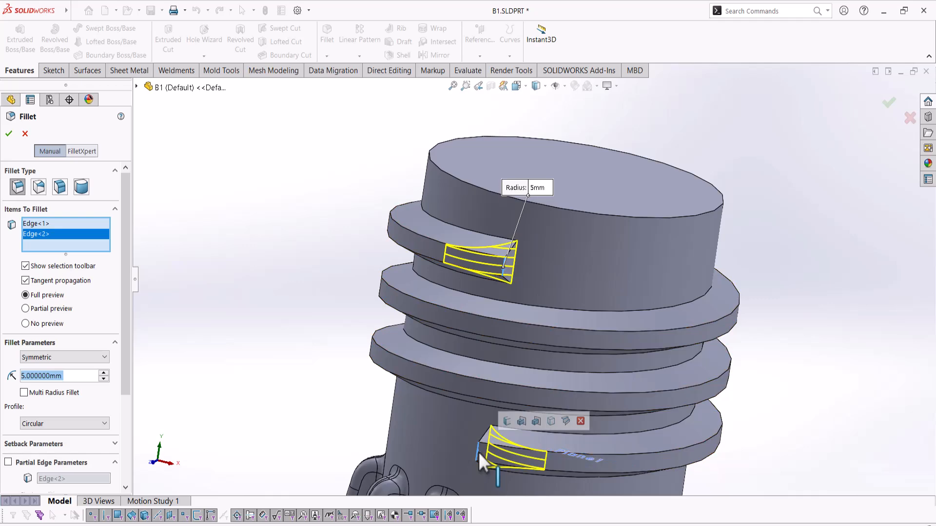
left_click(9, 133)
- Fillet the edges where both rounded thread ends meet the neck cylinder with a 5 mm circular radius
scroll(528, 263, "down", 5)
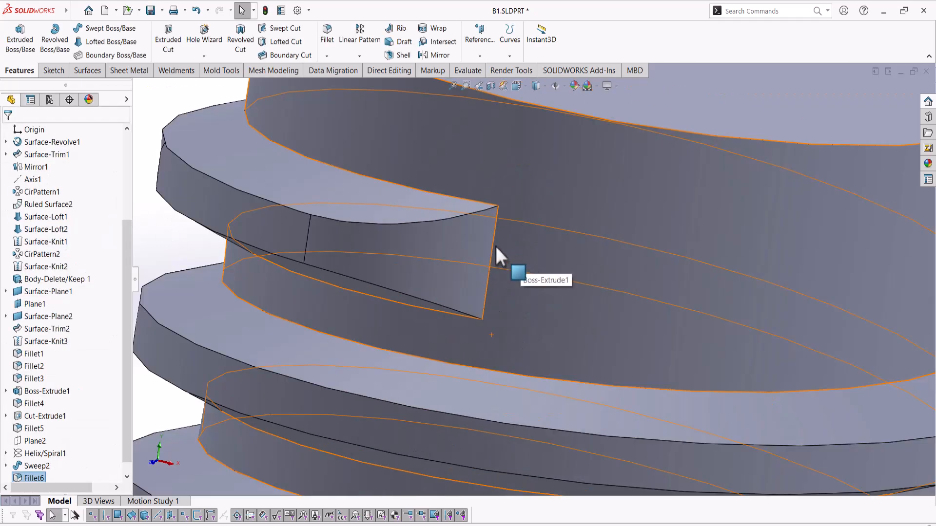
left_click(493, 242)
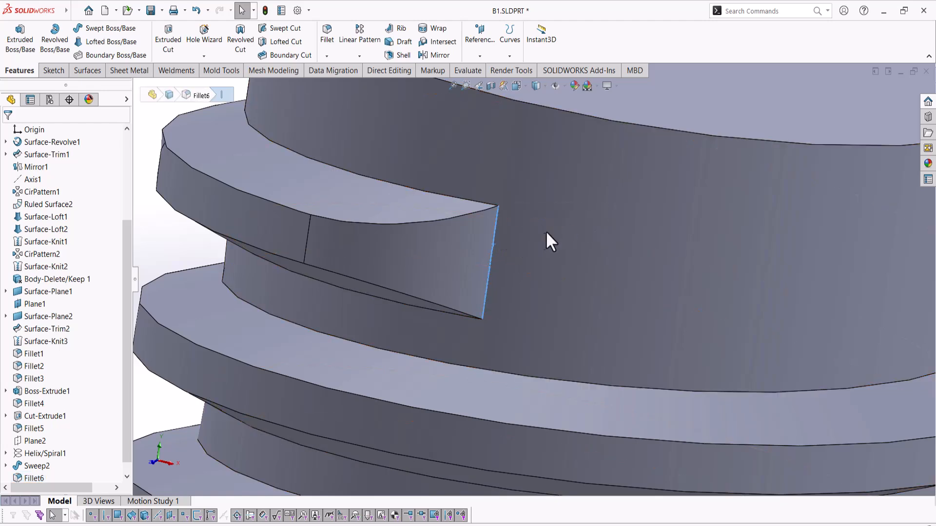
key("Return")
scroll(481, 277, "up", 7)
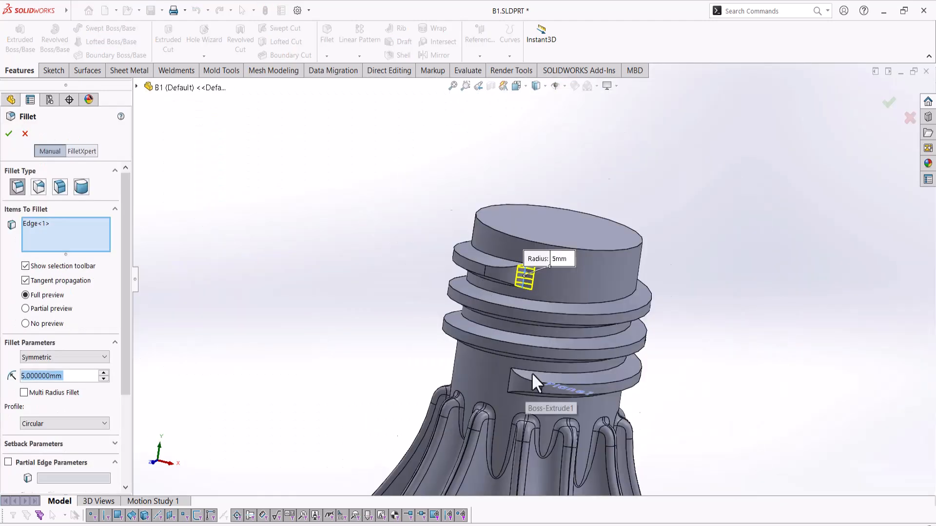
scroll(531, 372, "down", 5)
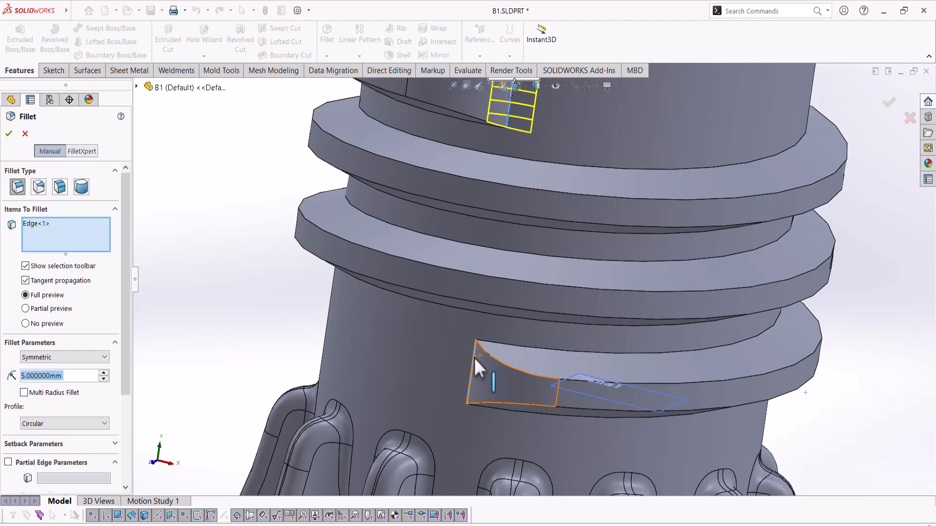
left_click(474, 358)
left_click(8, 133)
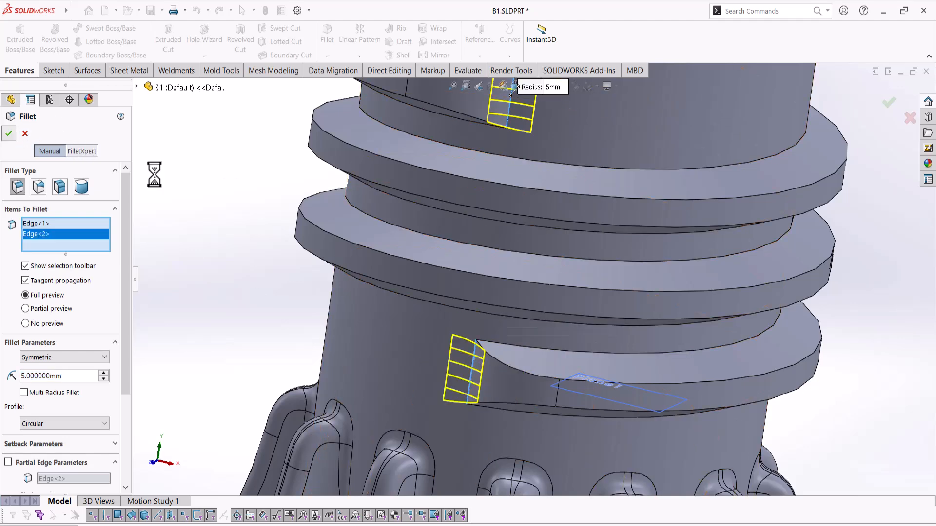
- Roll the model back to before the thread sweep and shell the bottle to 0.5 mm, removing the neck's top face
scroll(526, 305, "up", 4)
scroll(542, 291, "down", 4)
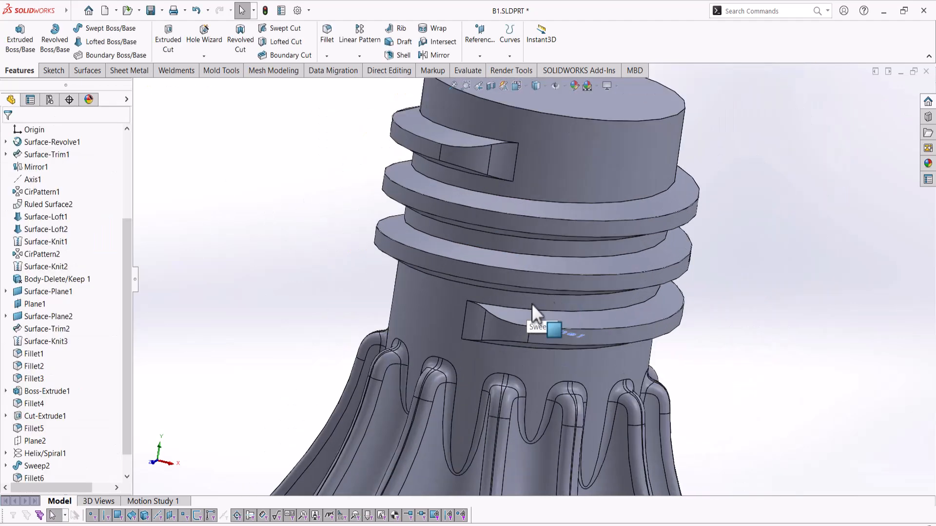
scroll(501, 273, "up", 3)
scroll(61, 460, "down", 1)
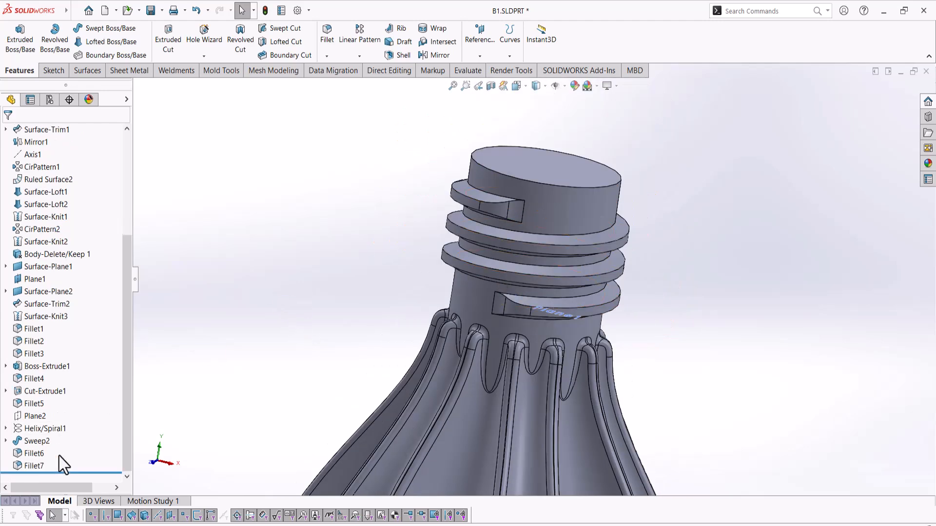
left_click_drag(68, 469, 88, 435)
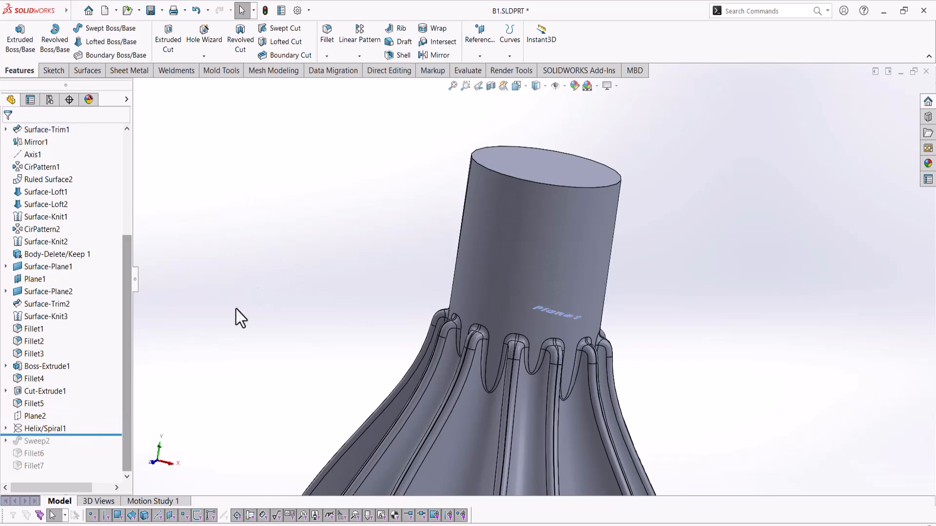
left_click(399, 56)
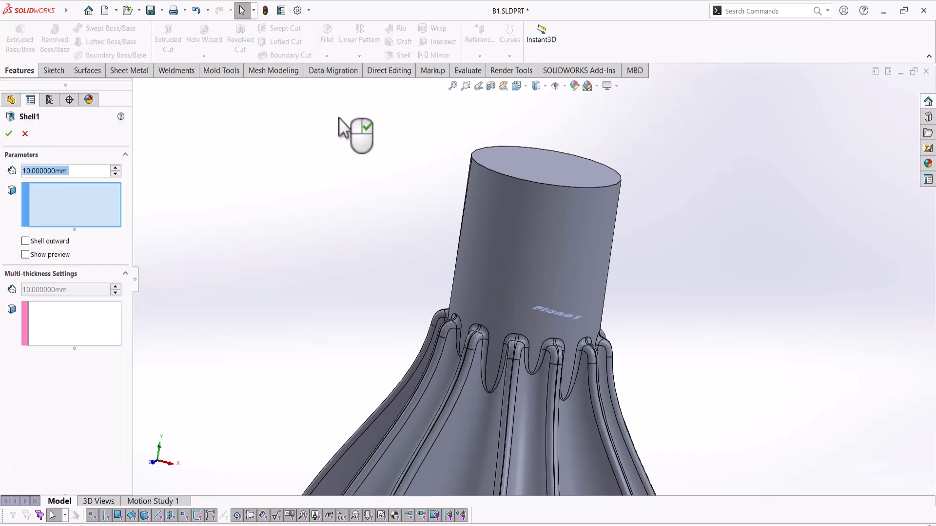
type("0.5")
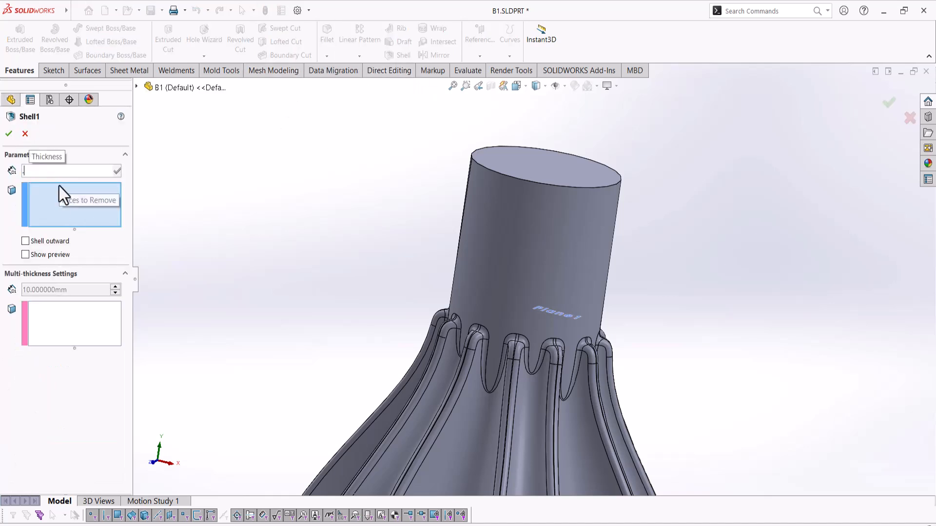
key("Return")
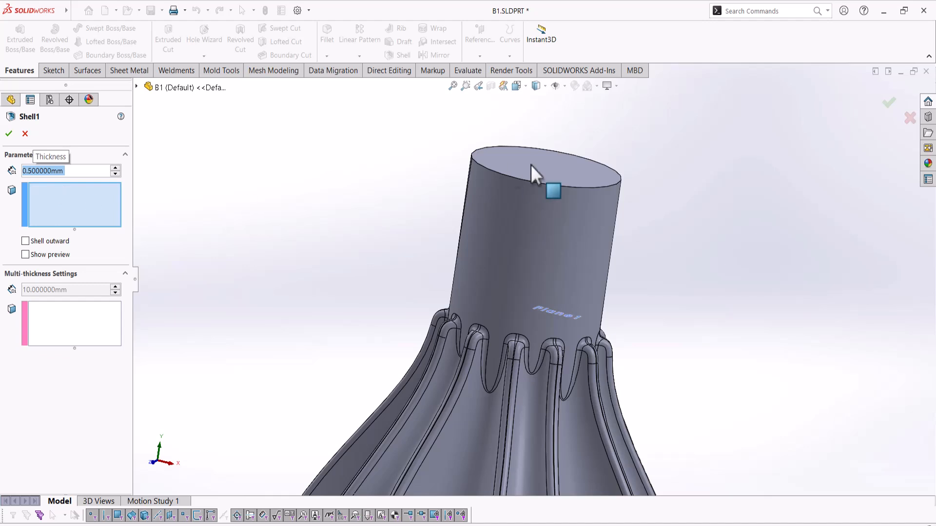
left_click(557, 163)
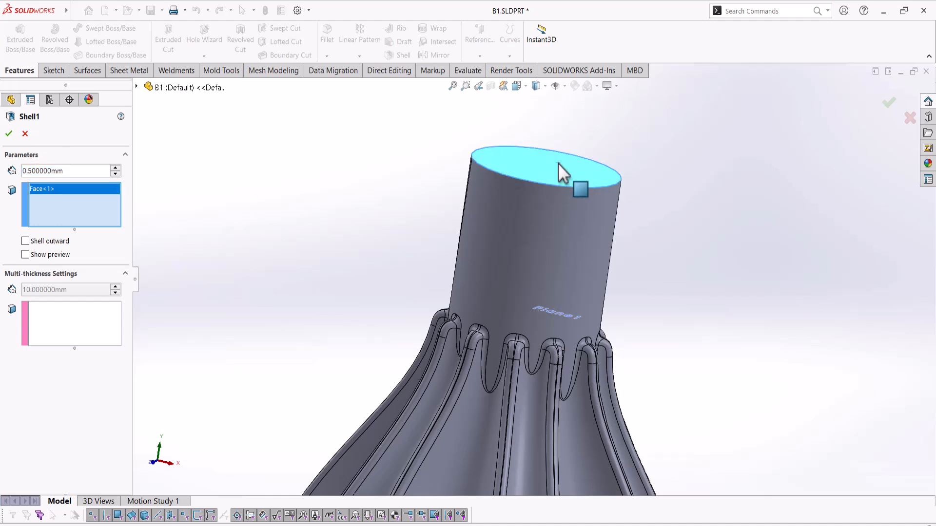
left_click(8, 133)
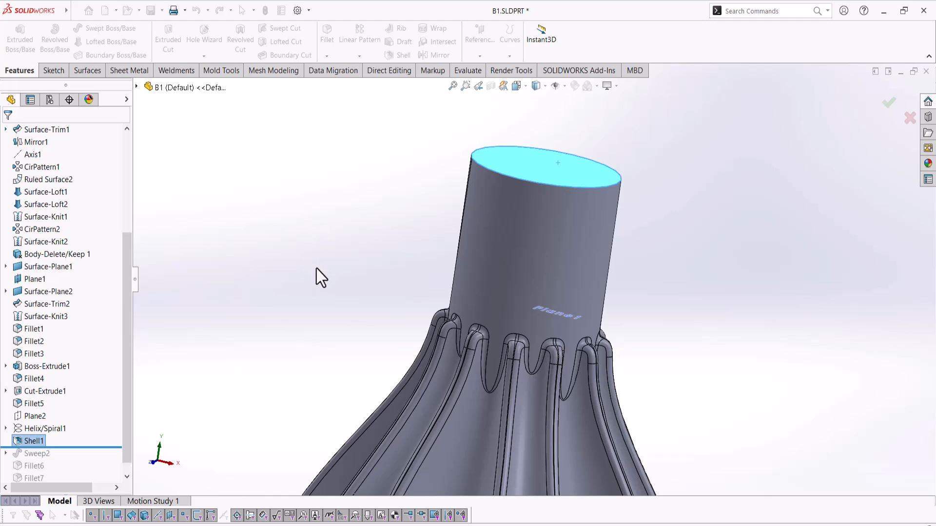
- Roll the feature history forward to the end, restoring the thread sweep and its end fillets on the shelled bottle
scroll(92, 432, "down", 1)
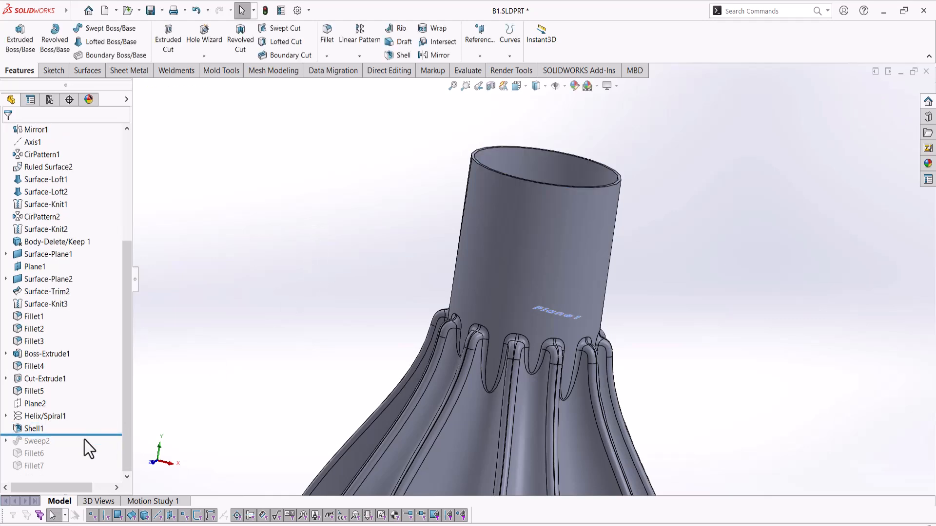
left_click_drag(94, 436, 98, 476)
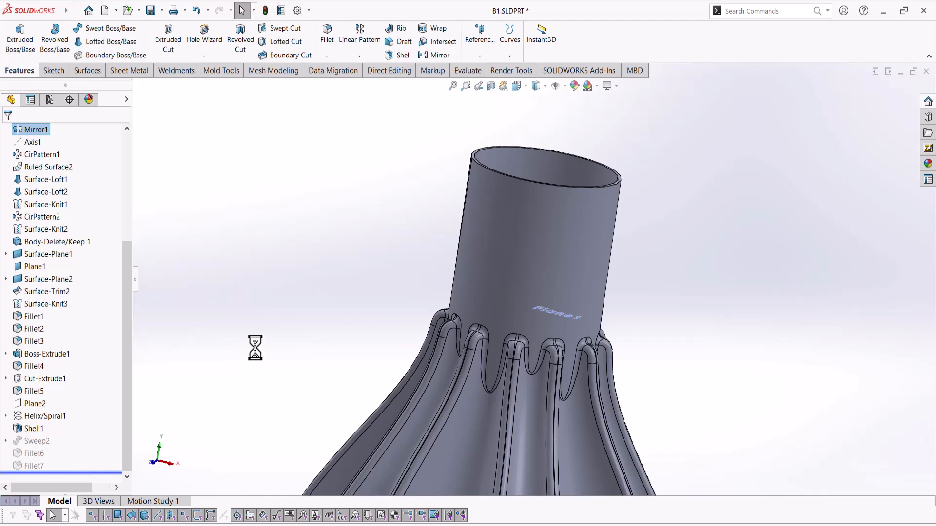
scroll(306, 385, "up", 10)
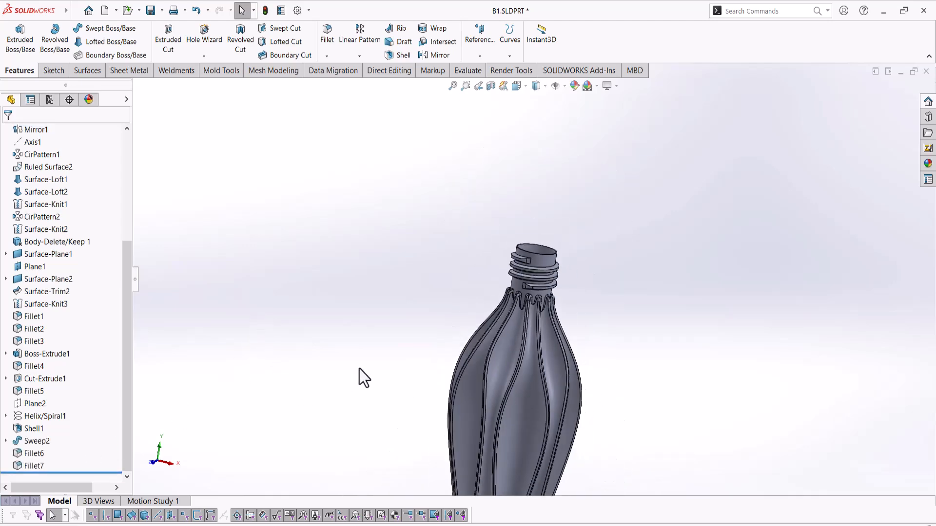
scroll(529, 395, "down", 10)
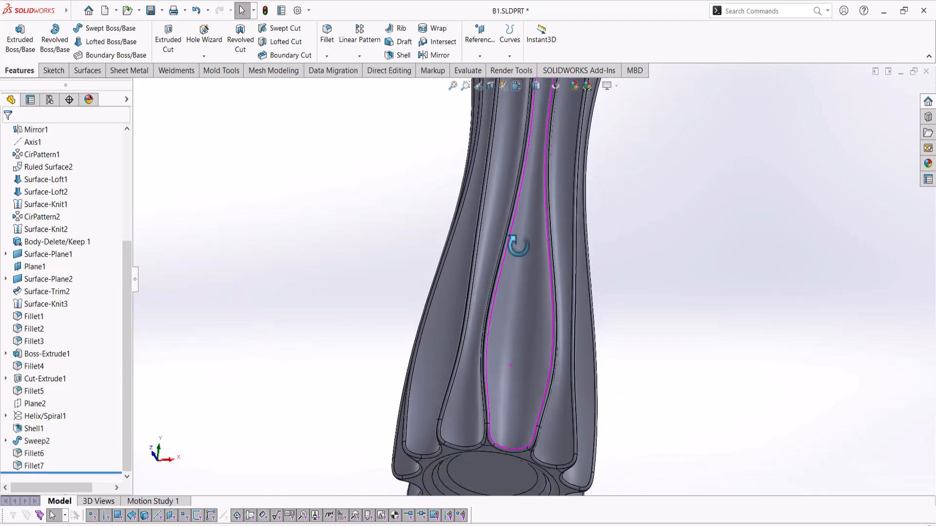
scroll(536, 341, "up", 5)
scroll(568, 219, "down", 2)
scroll(565, 182, "up", 3)
scroll(552, 175, "down", 3)
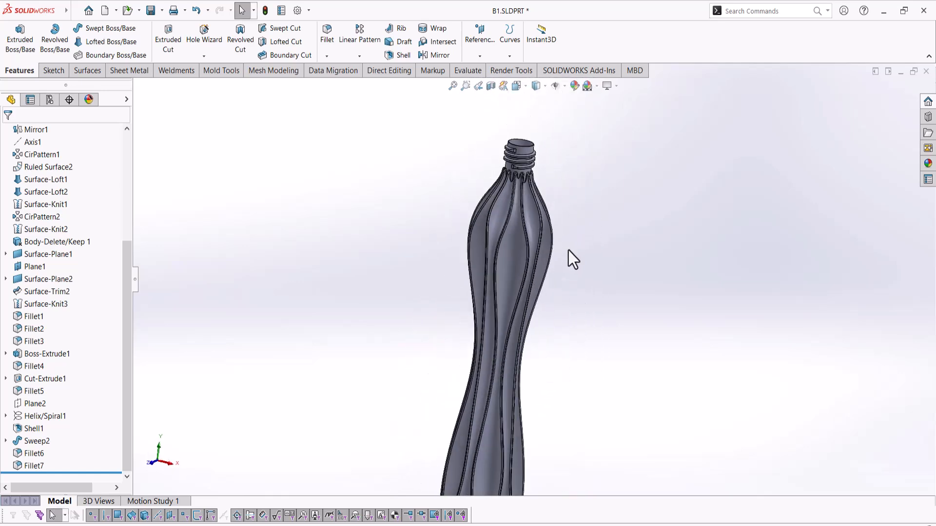
middle_click_drag(577, 297, 614, 271)
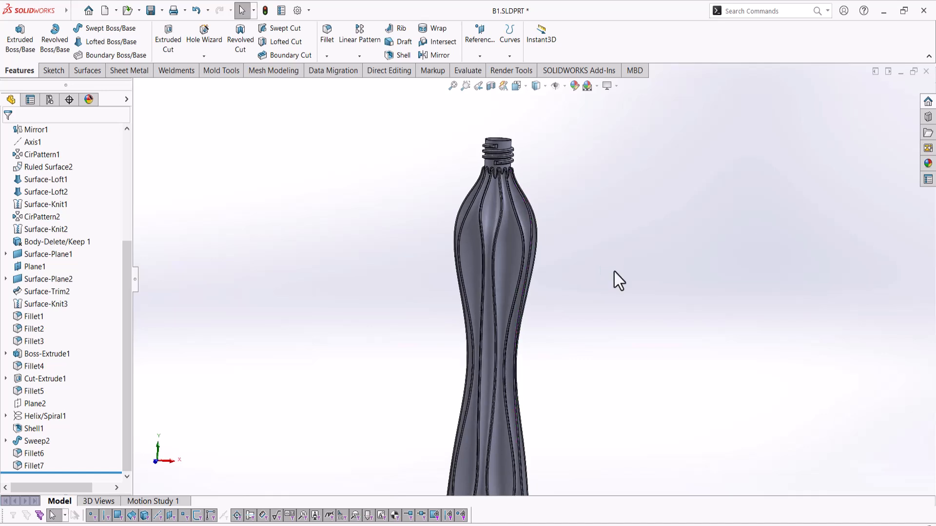